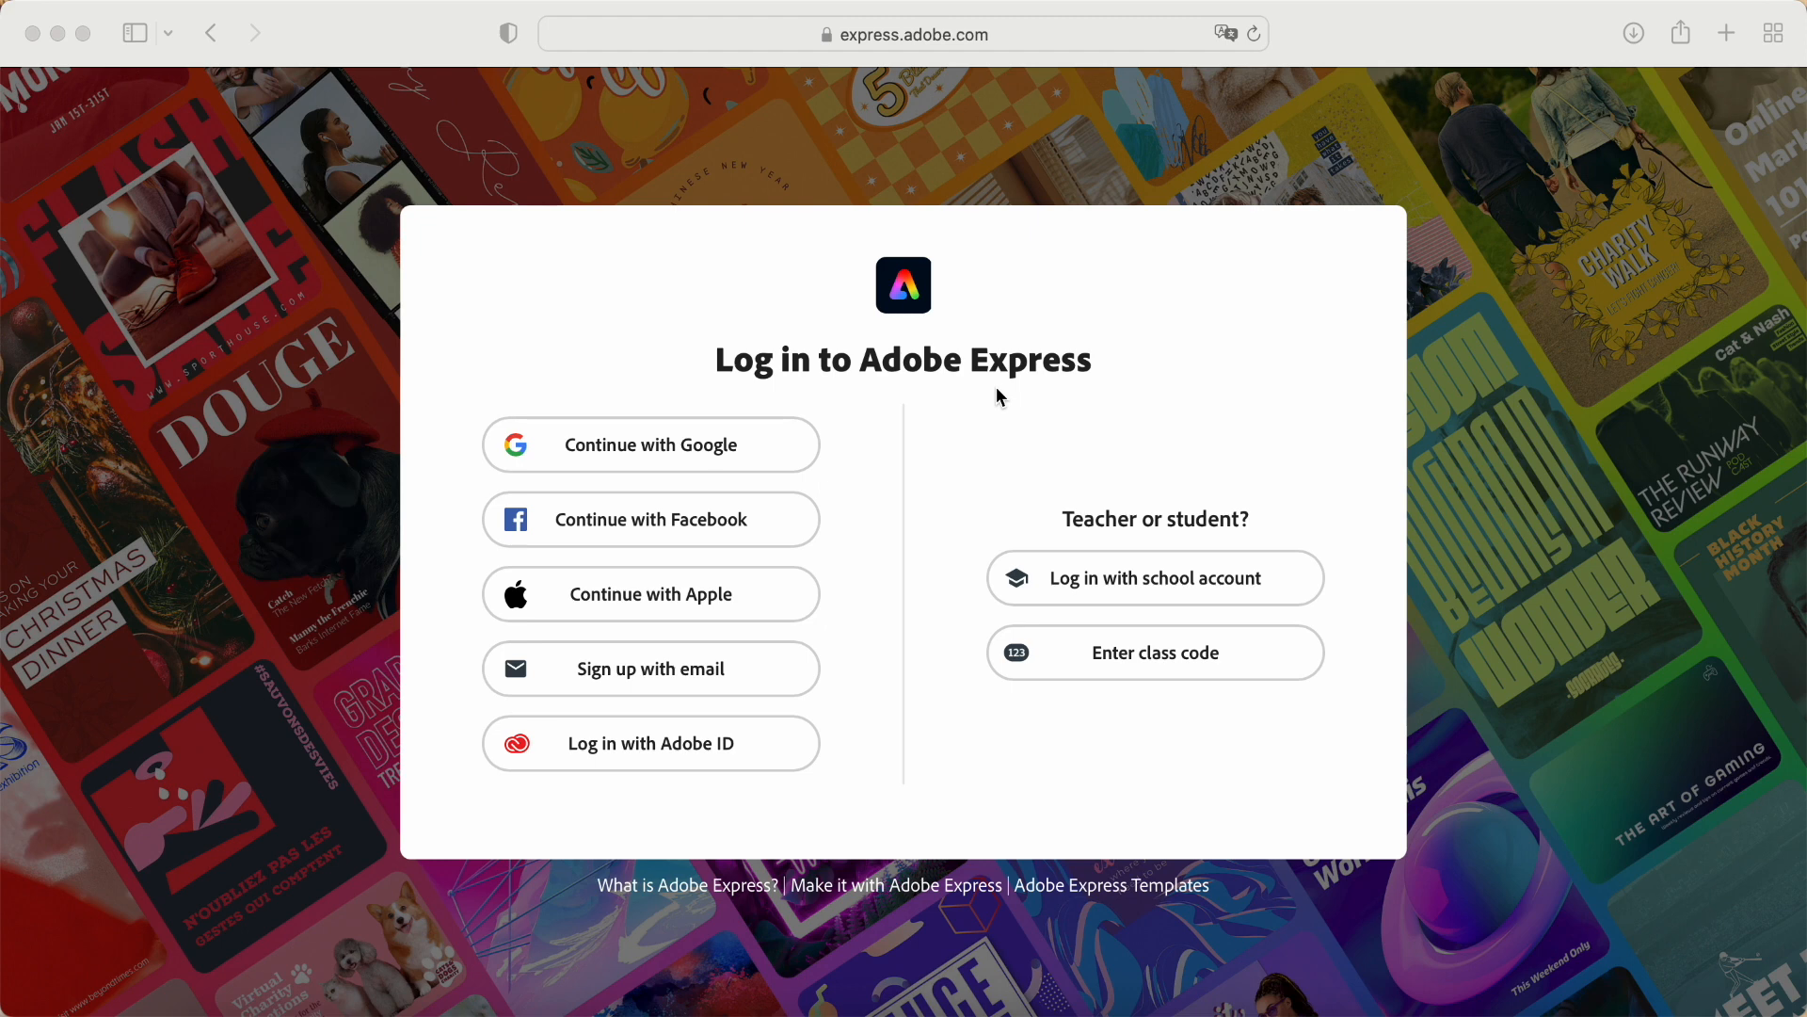
Step: Log in to Adobe Express with a Google account
left_click(648, 460)
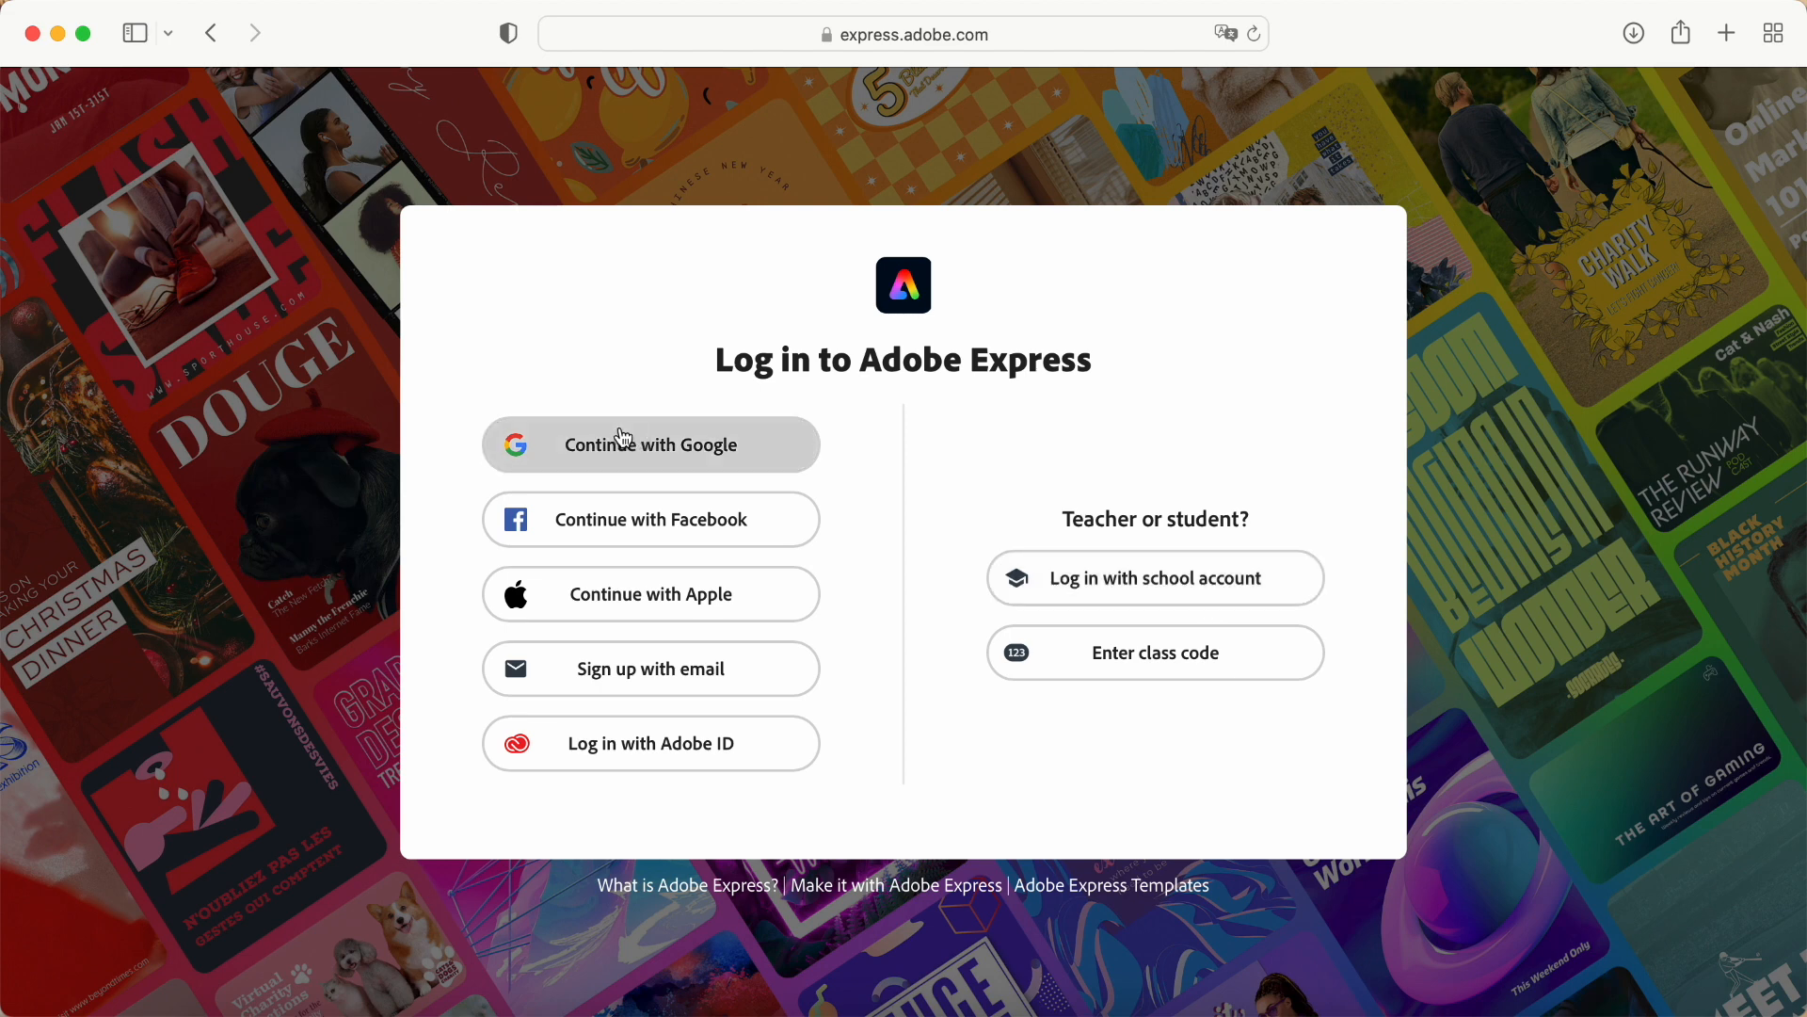
left_click(656, 456)
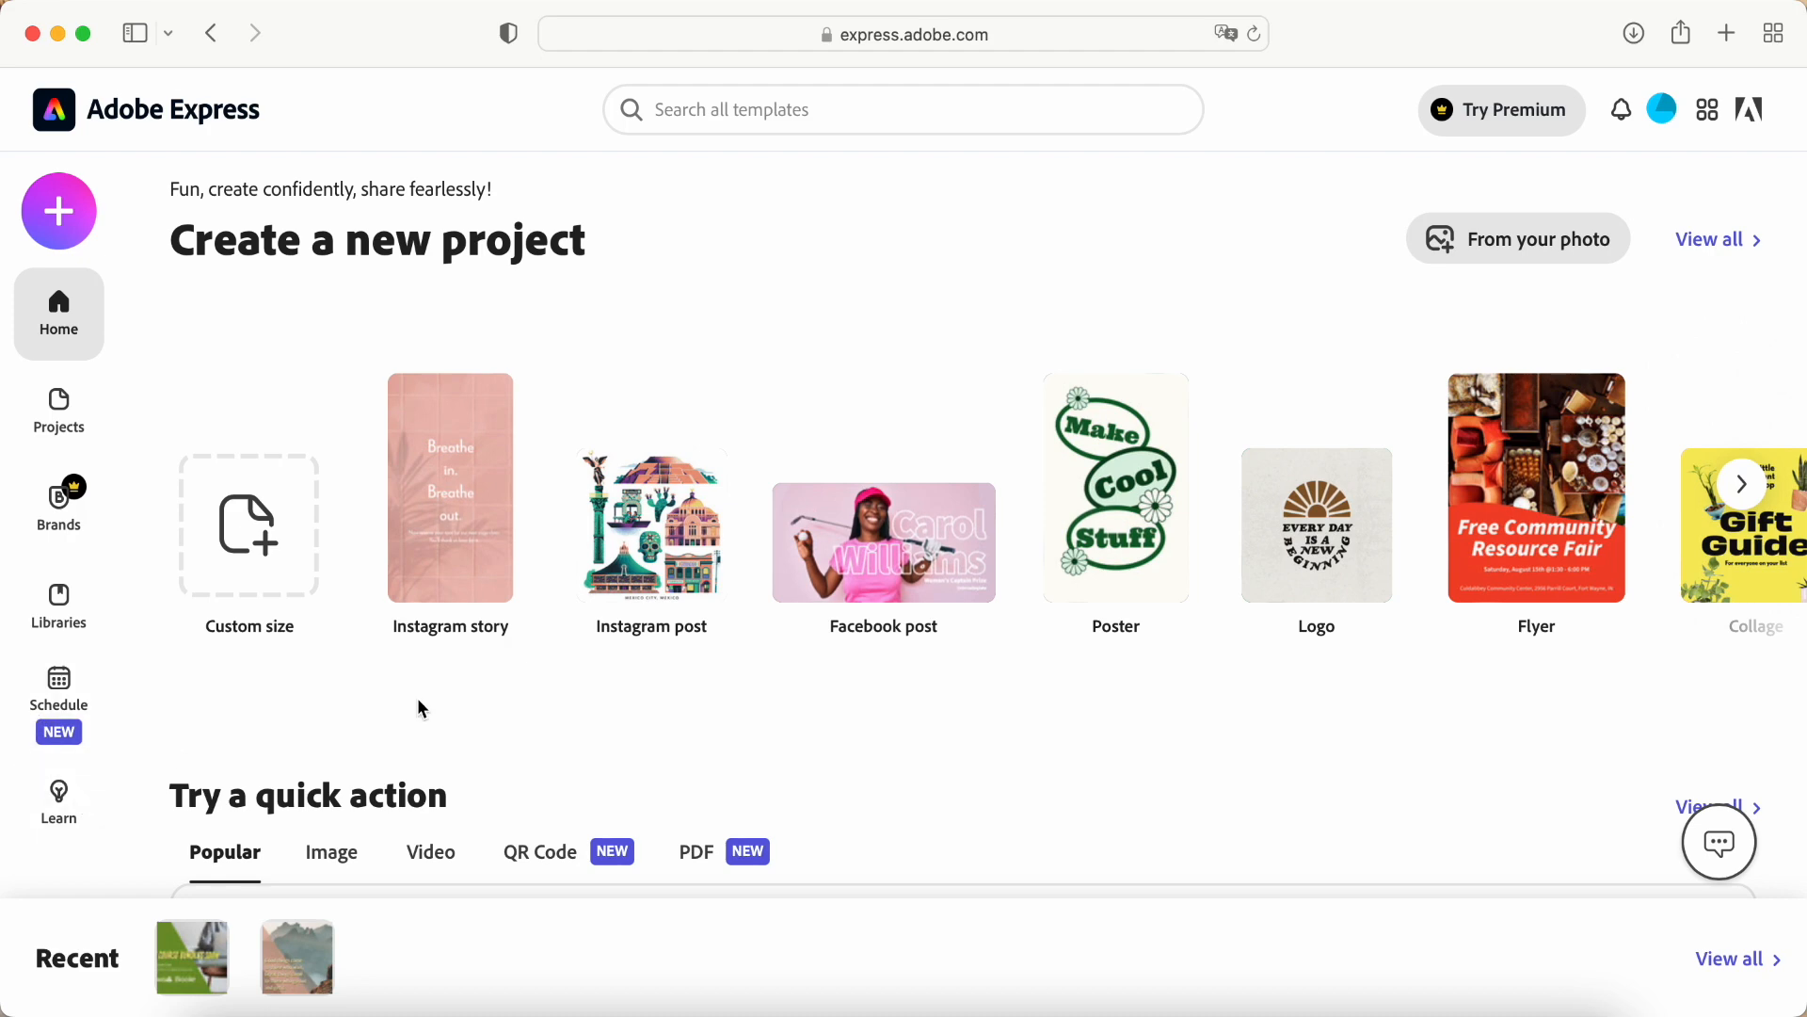
Step: Remove the background from 2.png with the quick action and close the result without downloading it
scroll(423, 709, "down", 5)
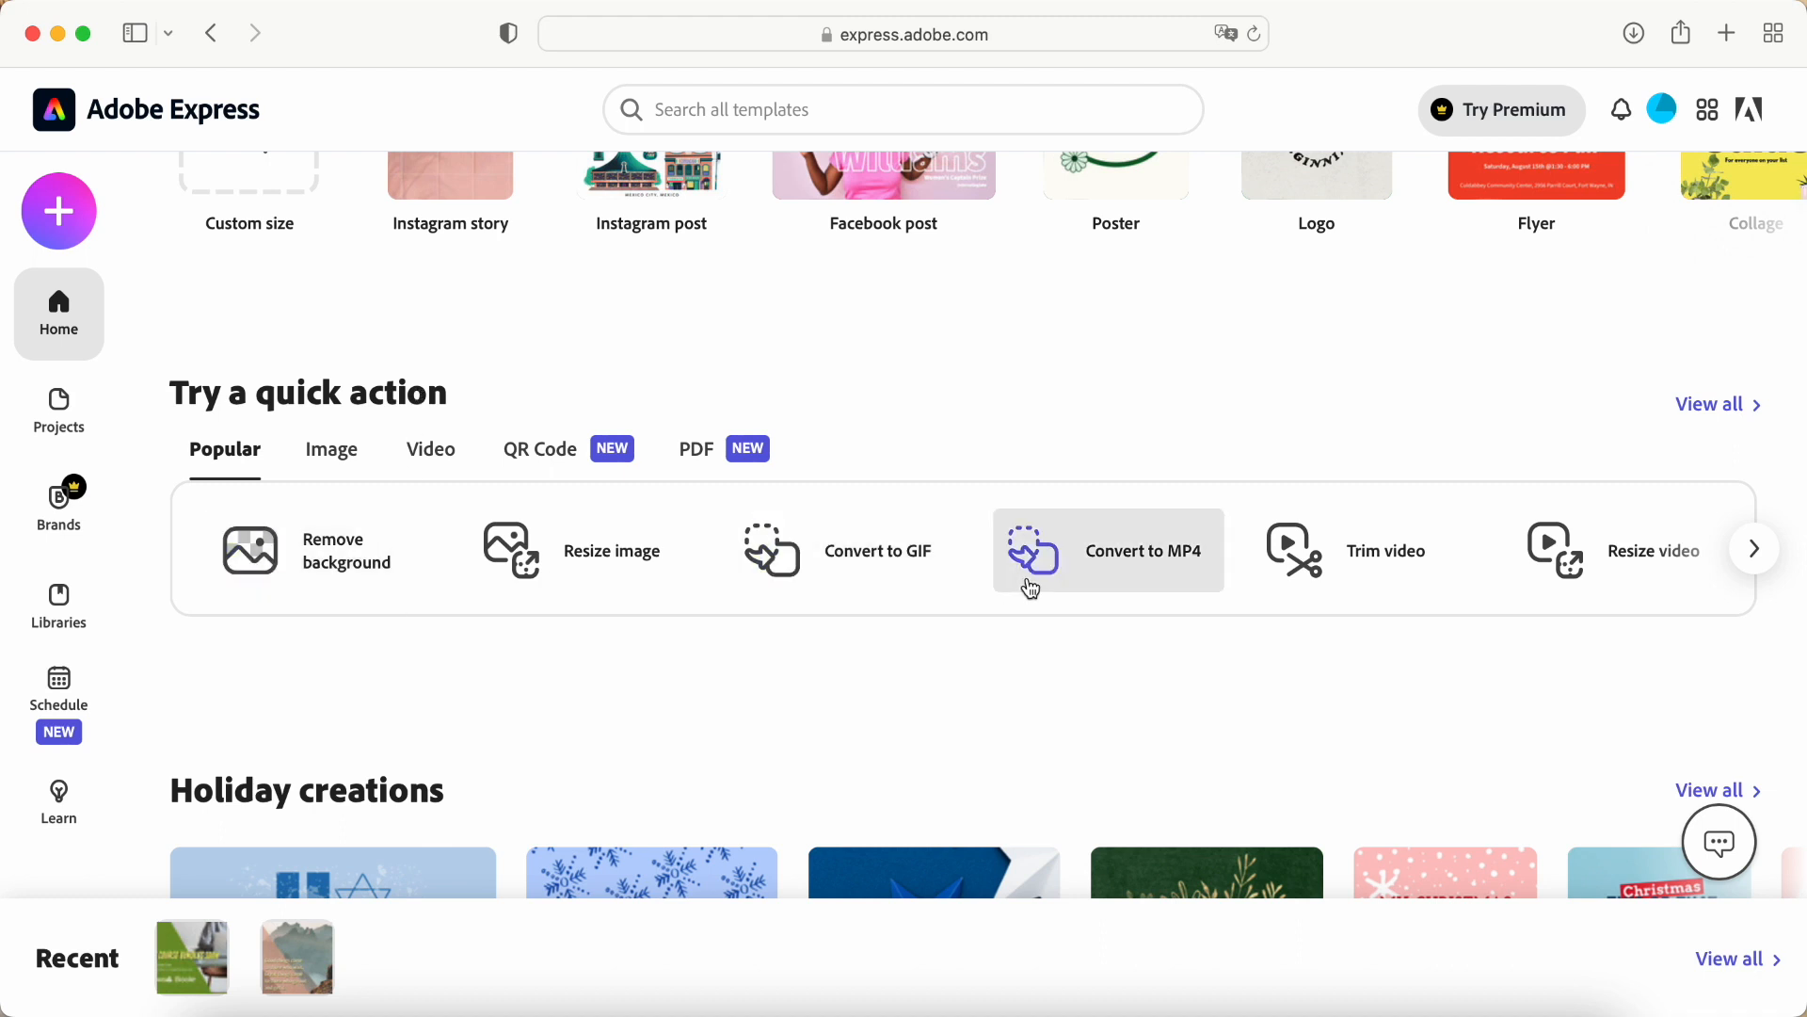
scroll(1081, 569, "right", 5)
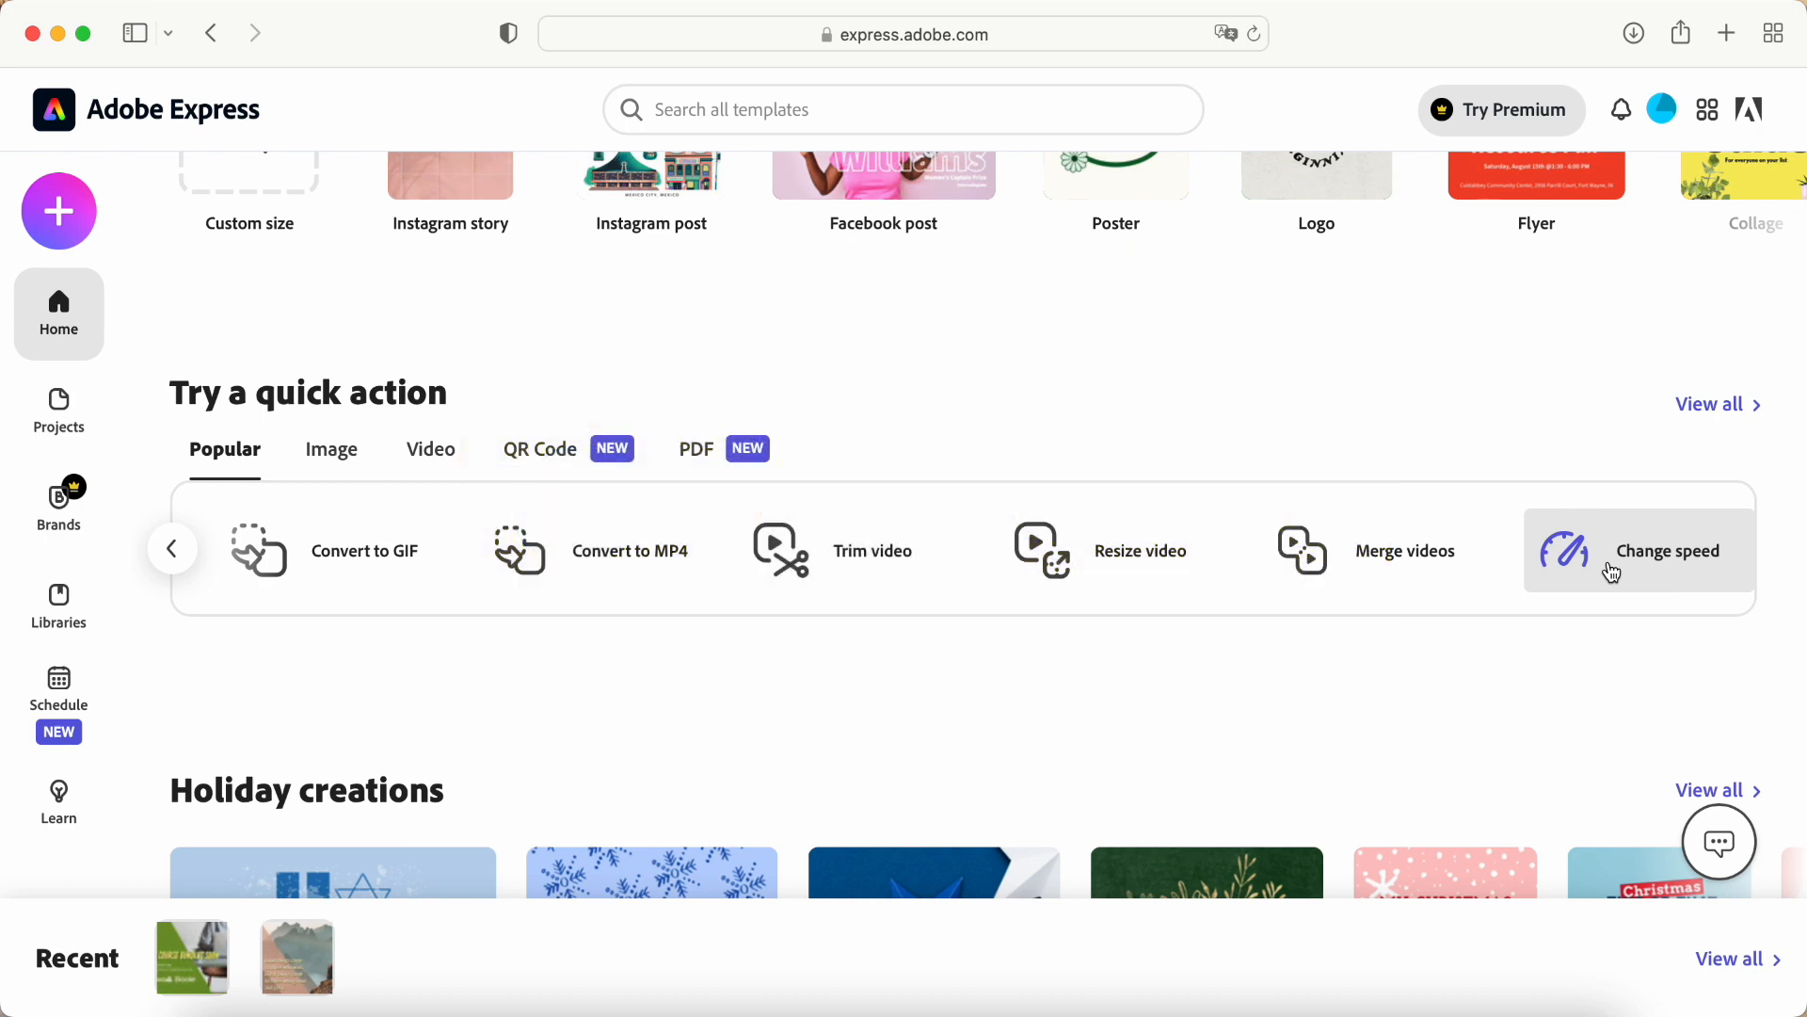
scroll(1283, 577, "left", 5)
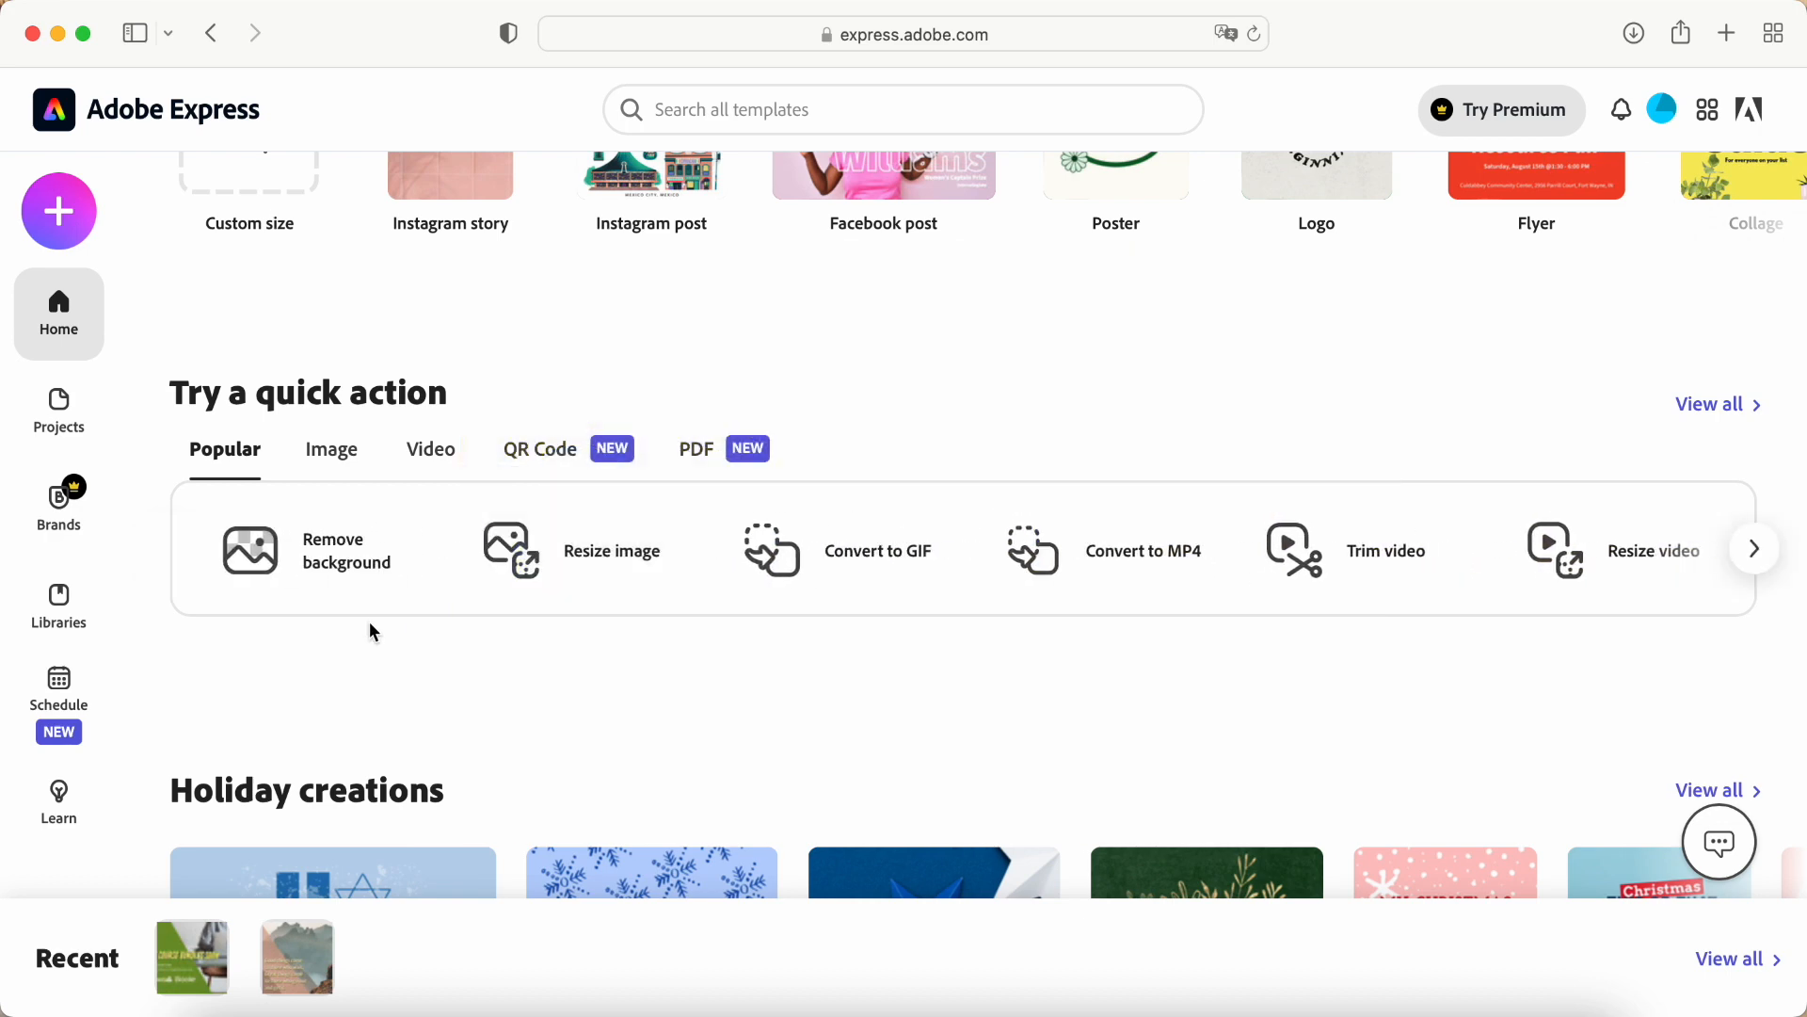
left_click(343, 561)
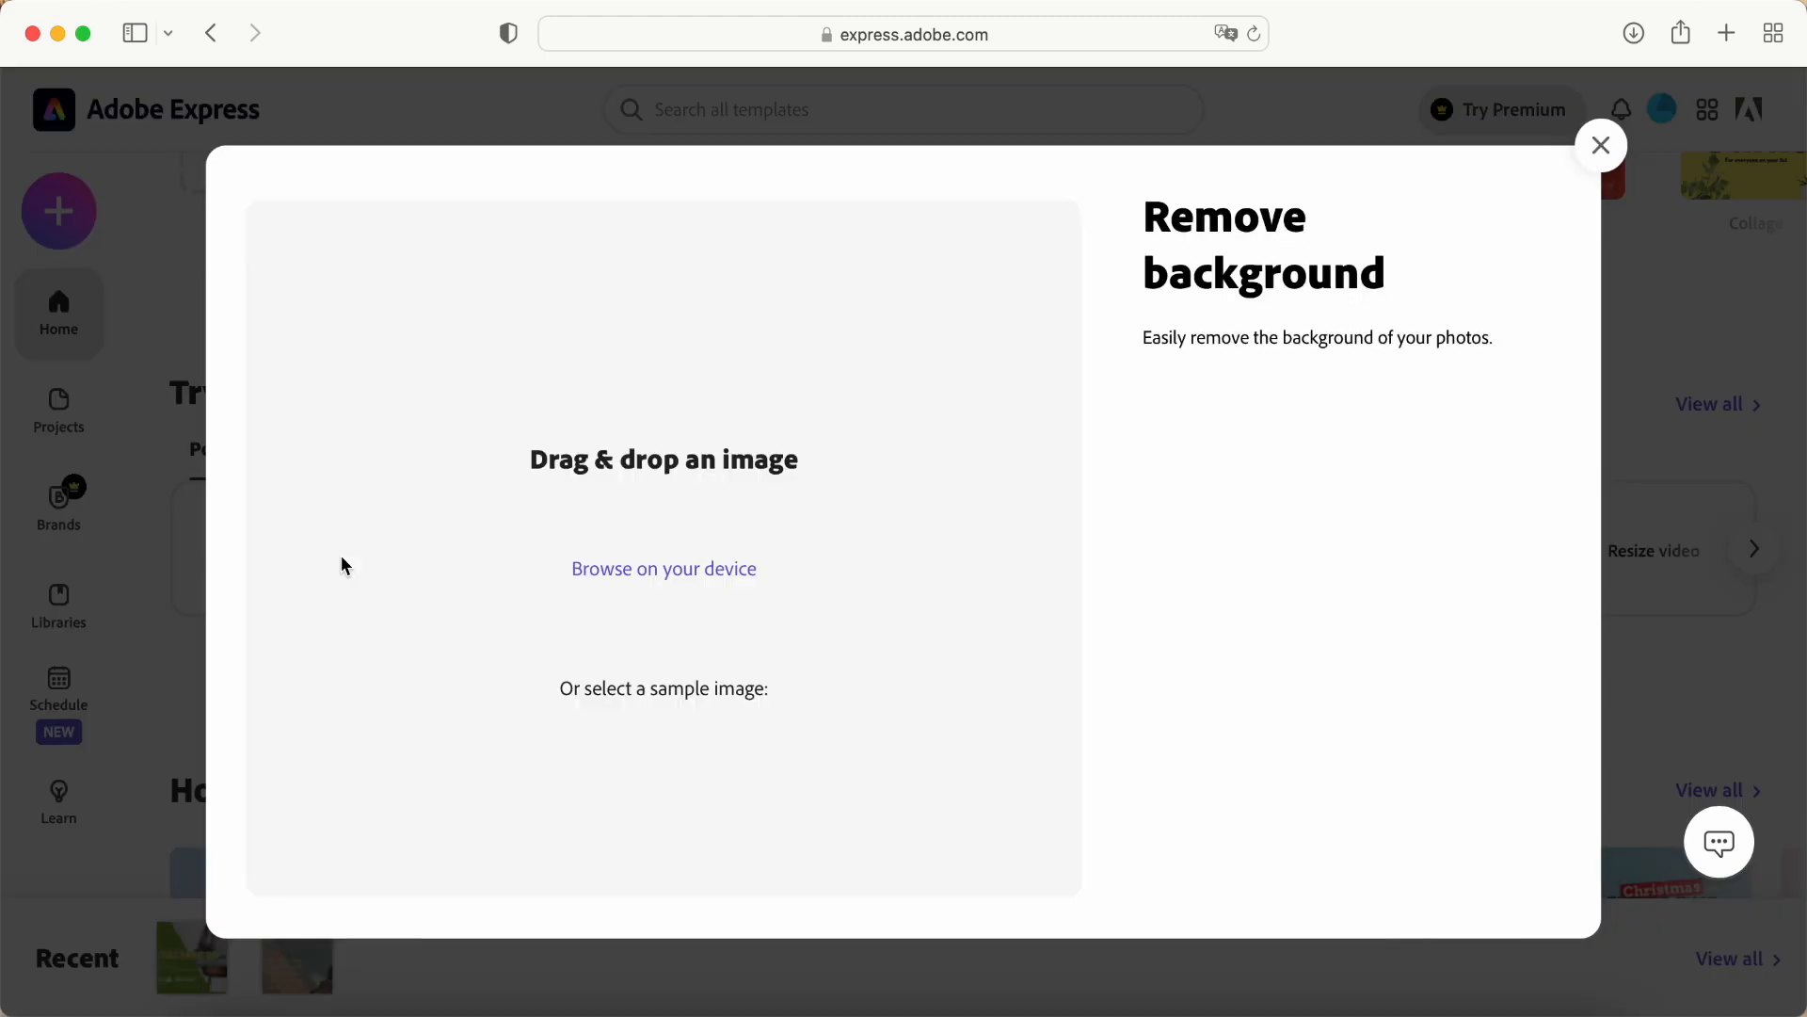
left_click(634, 569)
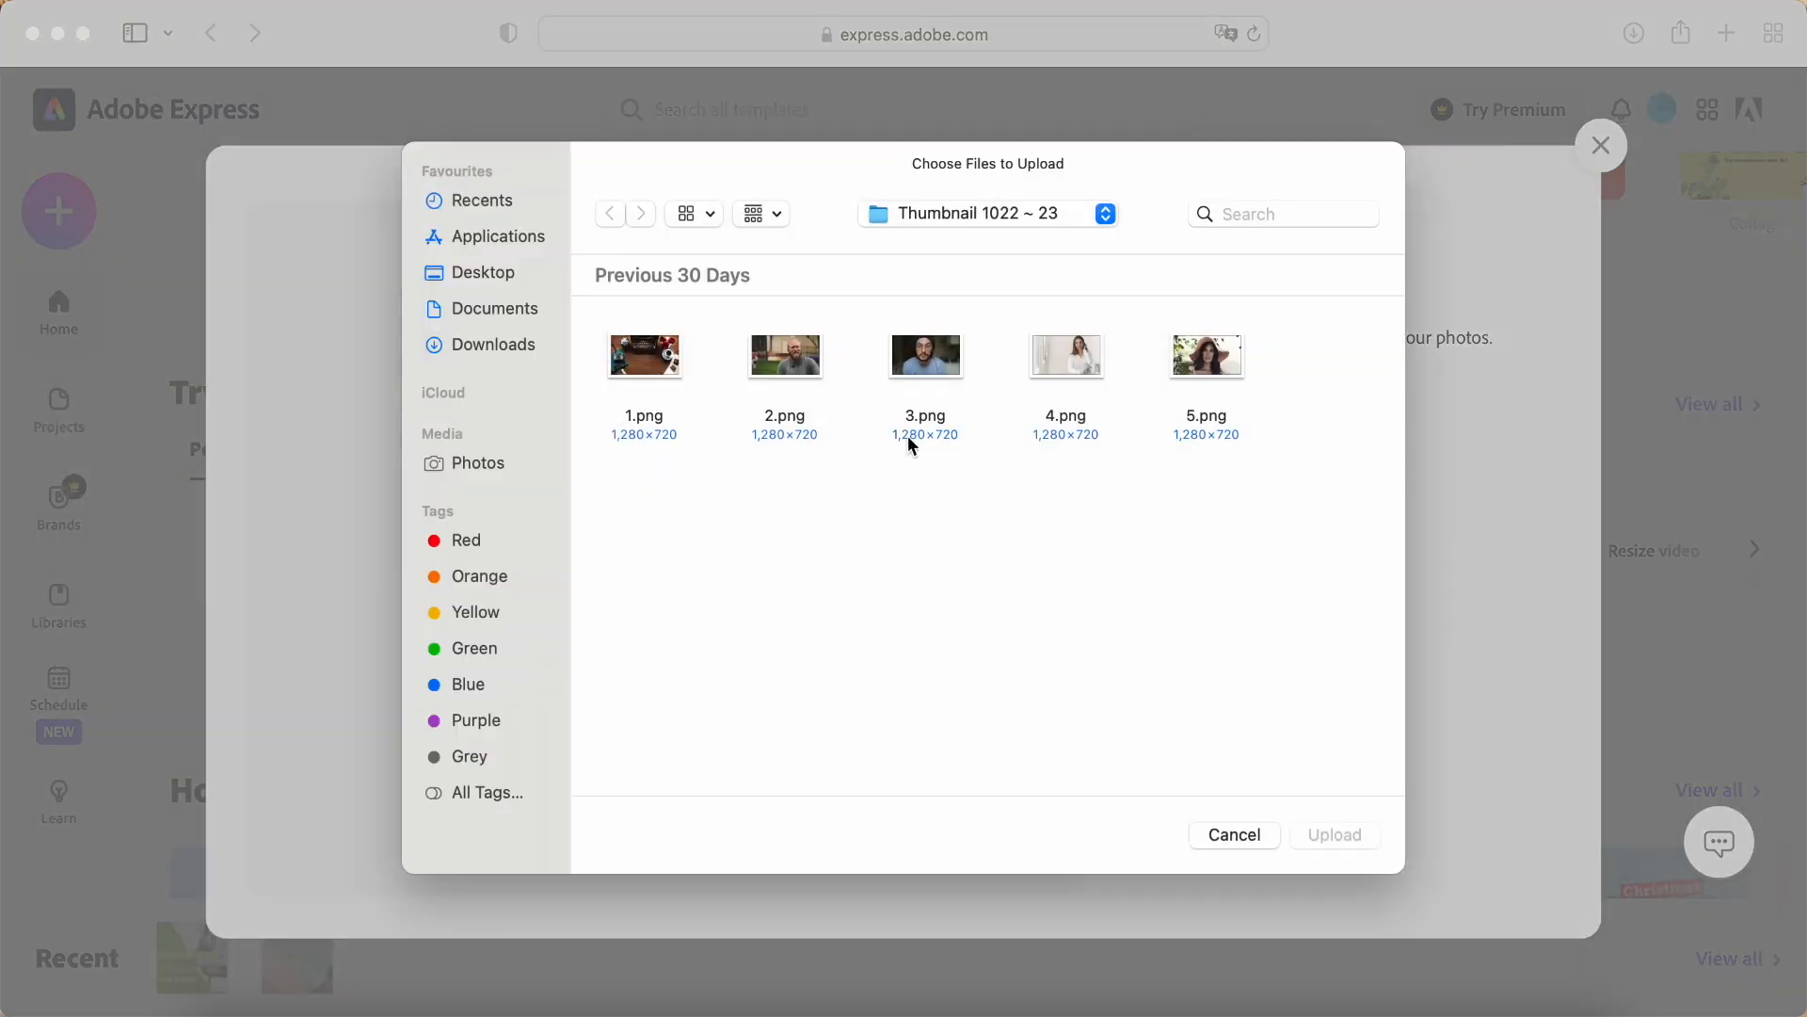
left_click(941, 364)
left_click(770, 368)
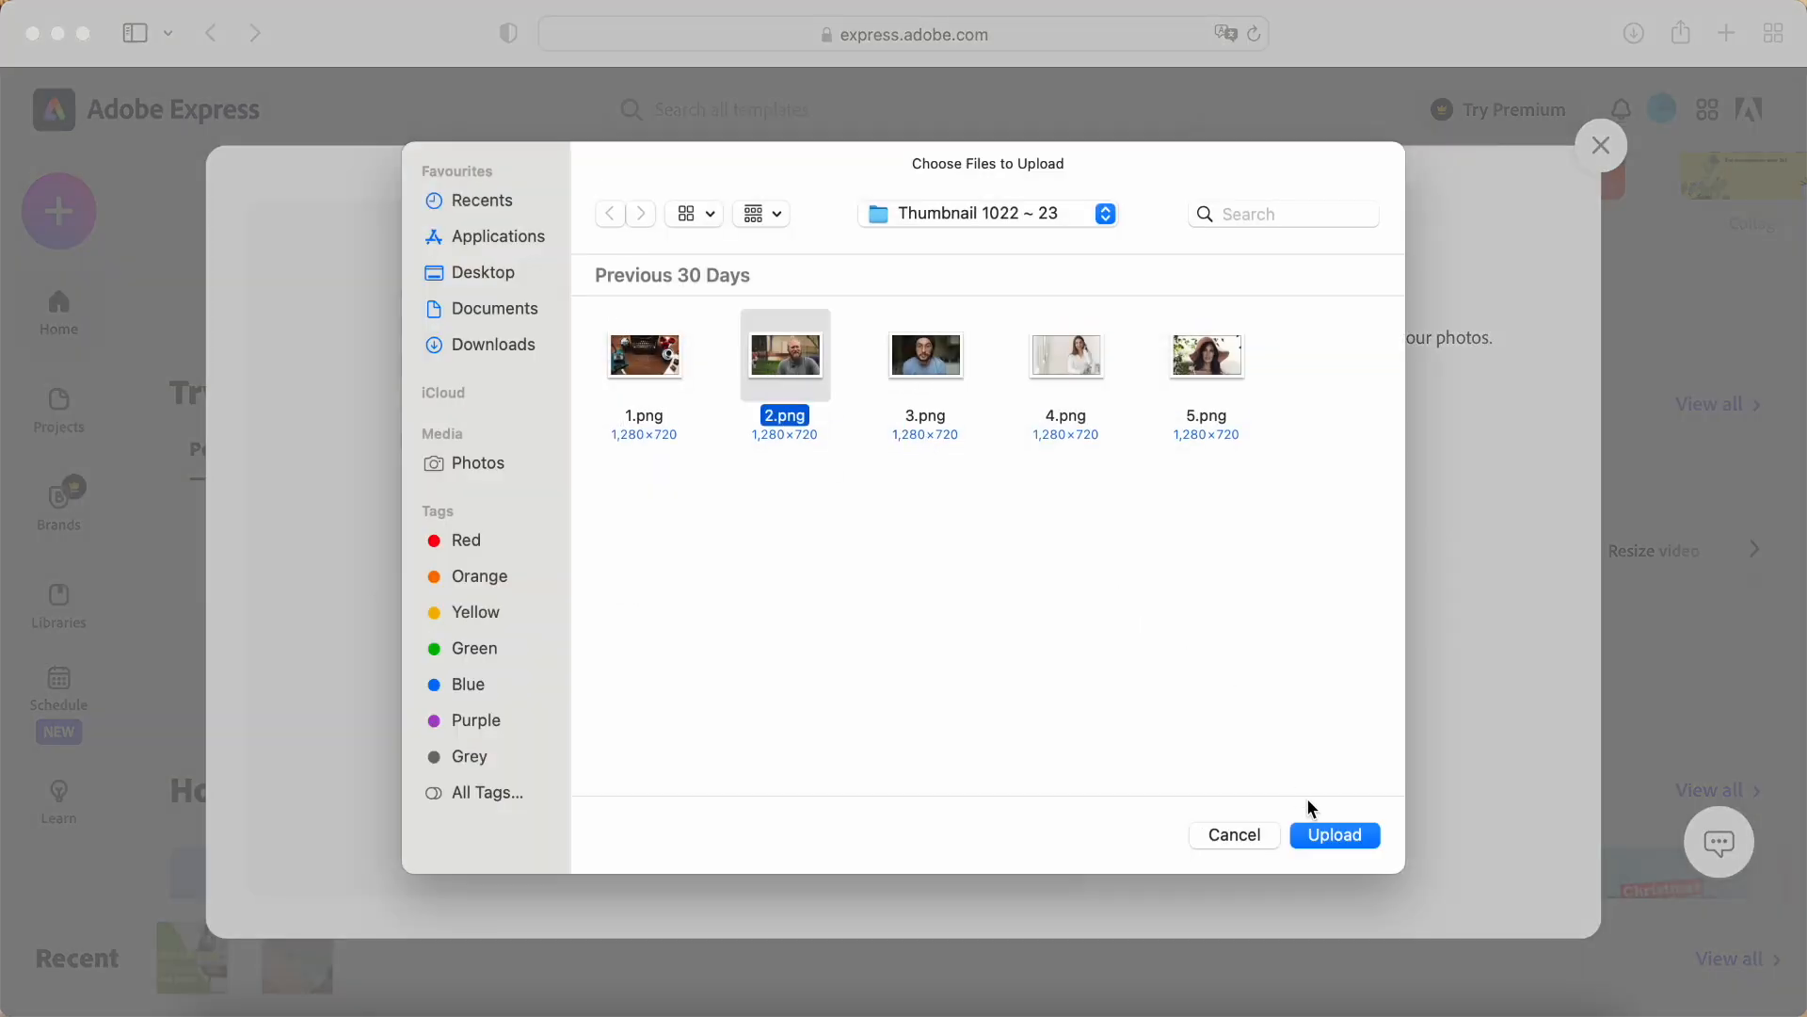
left_click(1320, 836)
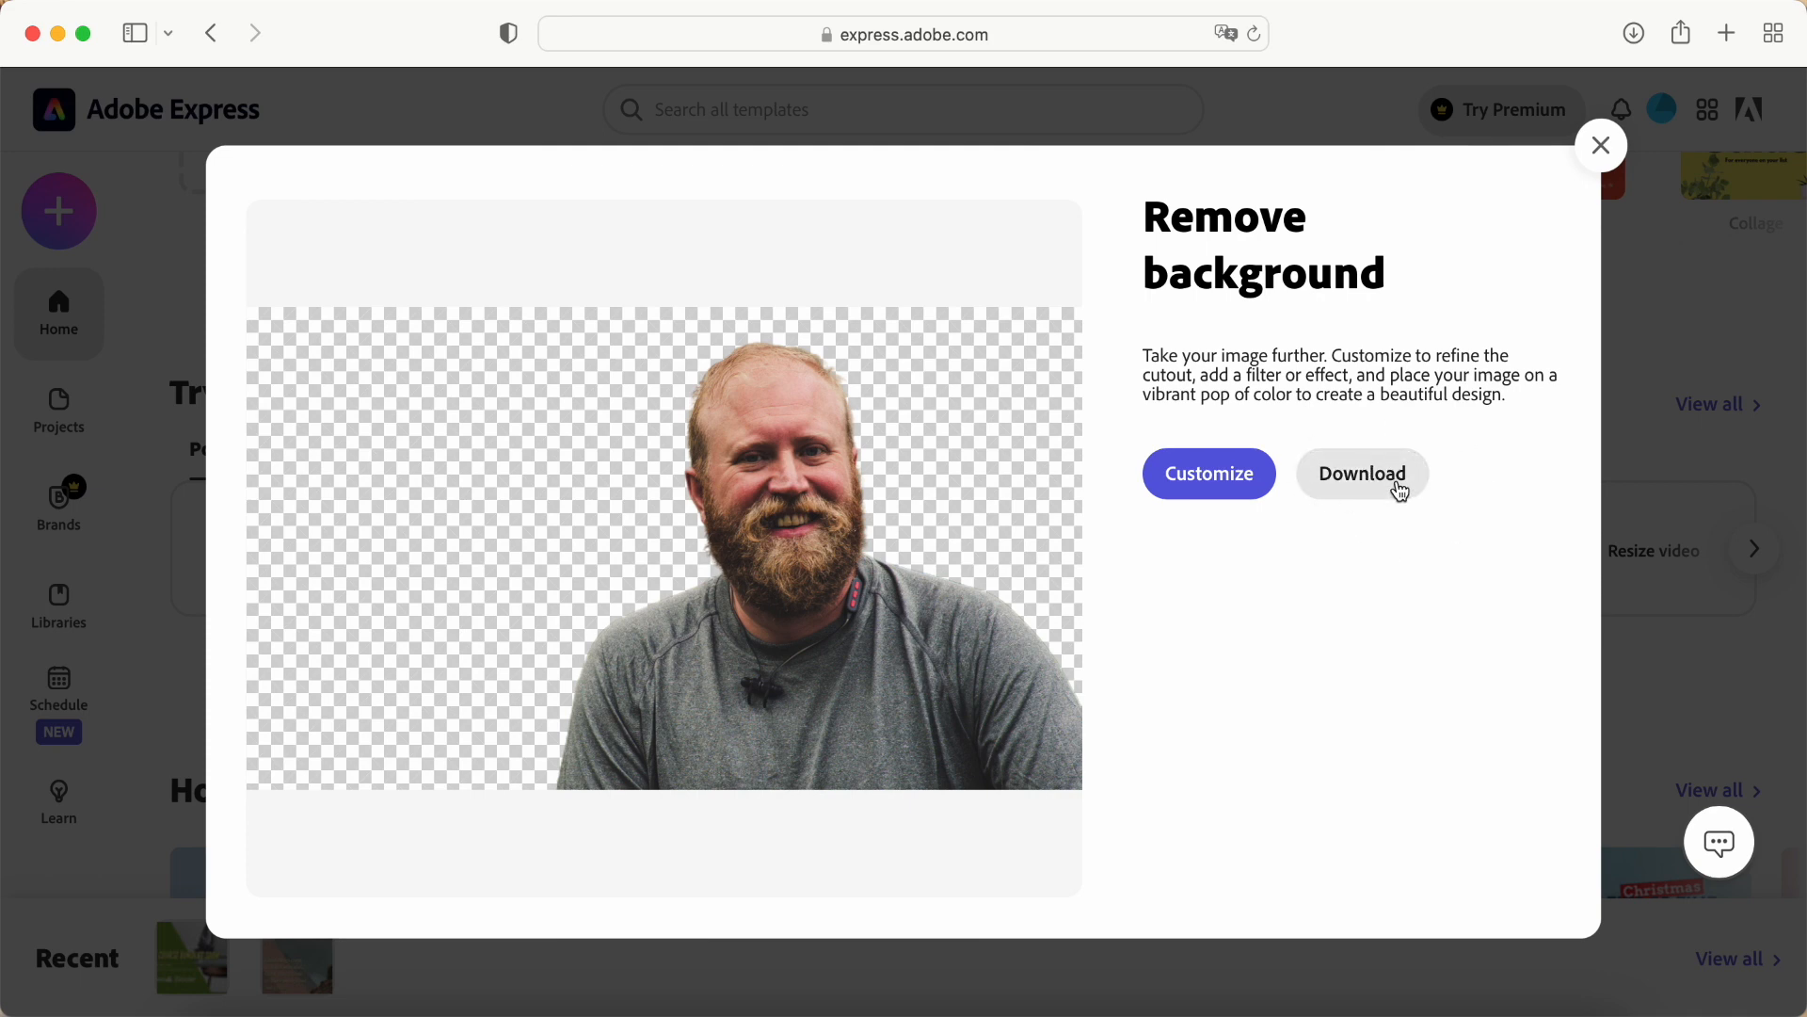
left_click(1603, 147)
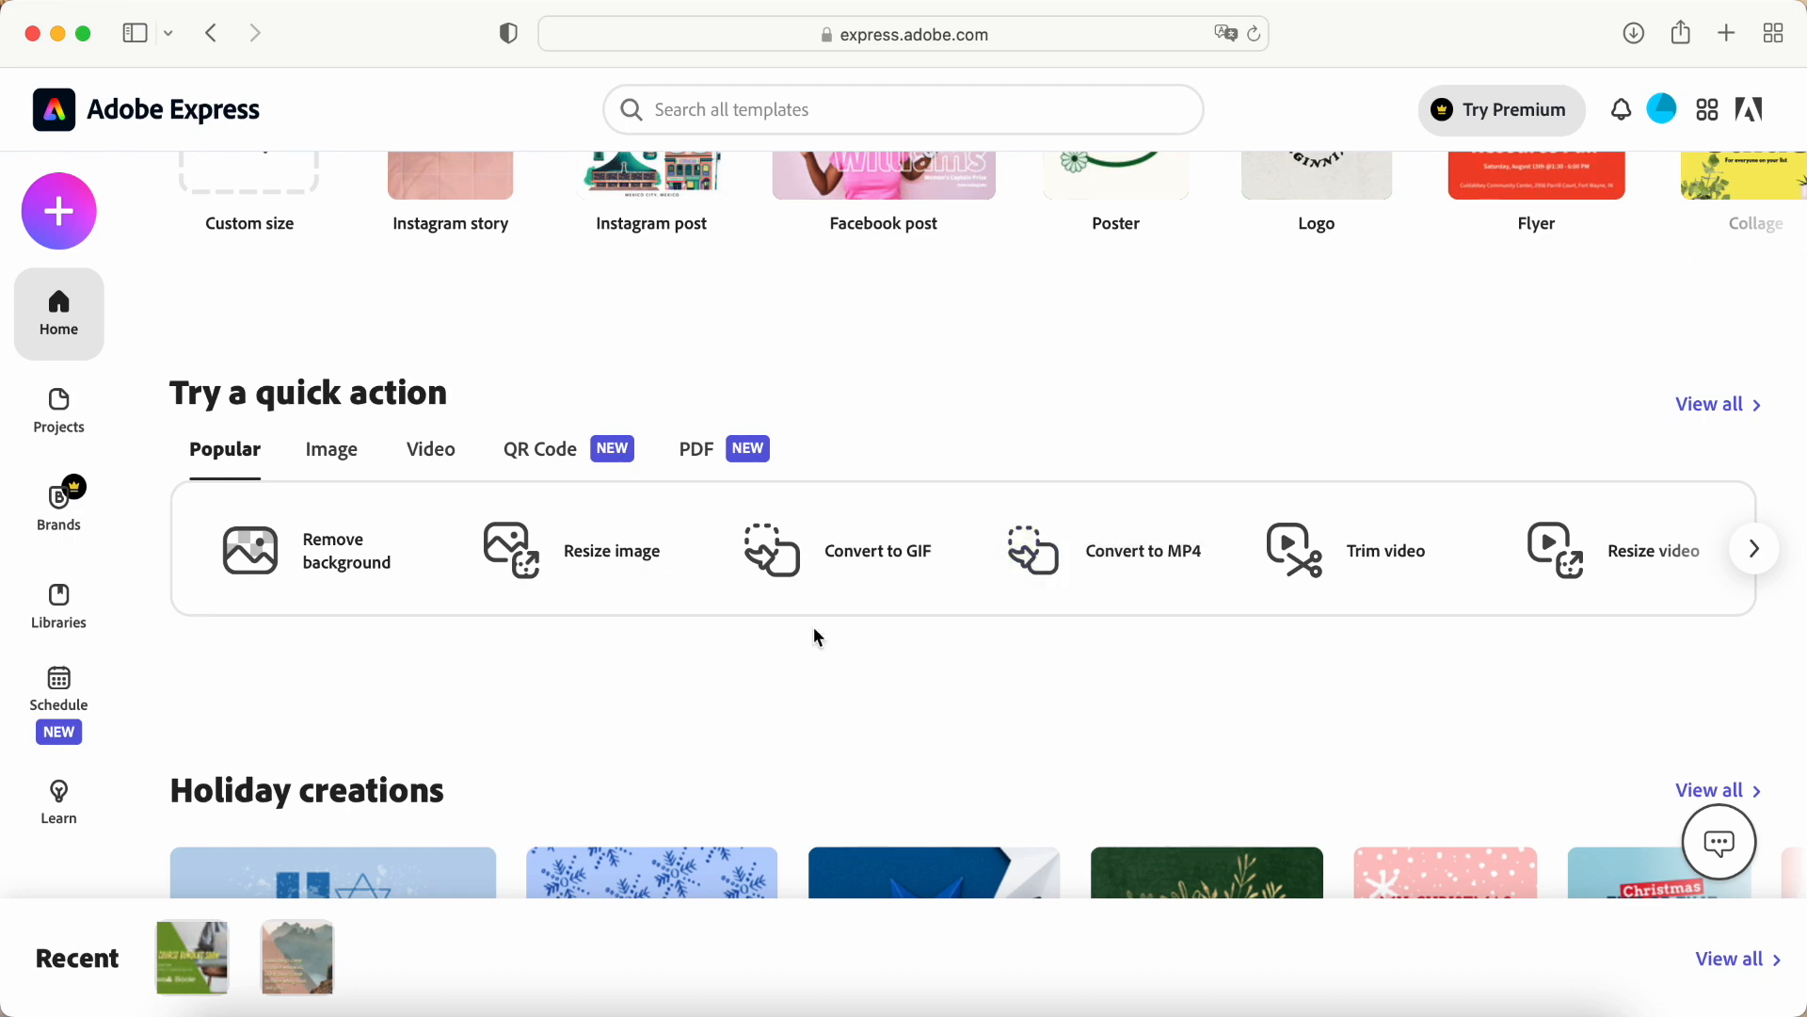
Step: Look through the home page's template sections, including popular templates, Instagram stories and posts, trending backgrounds, Facebook posts and posters
scroll(780, 691, "down", 10)
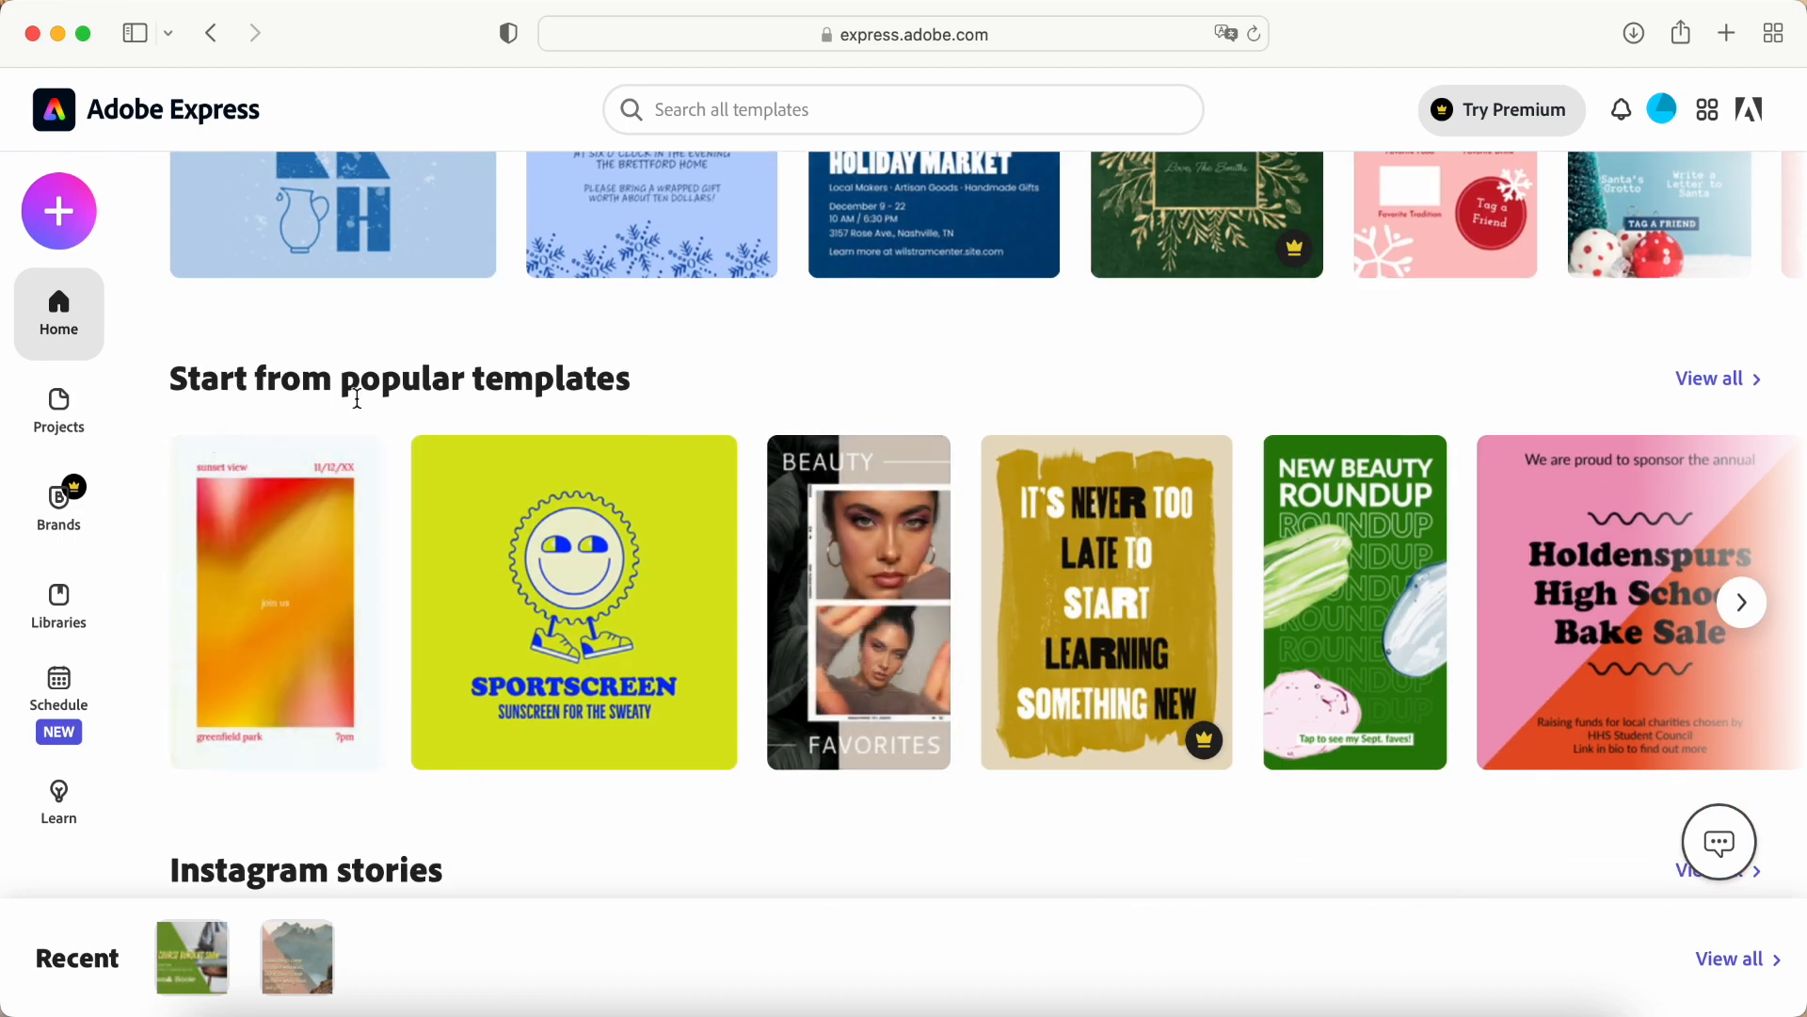
scroll(944, 626, "down", 1)
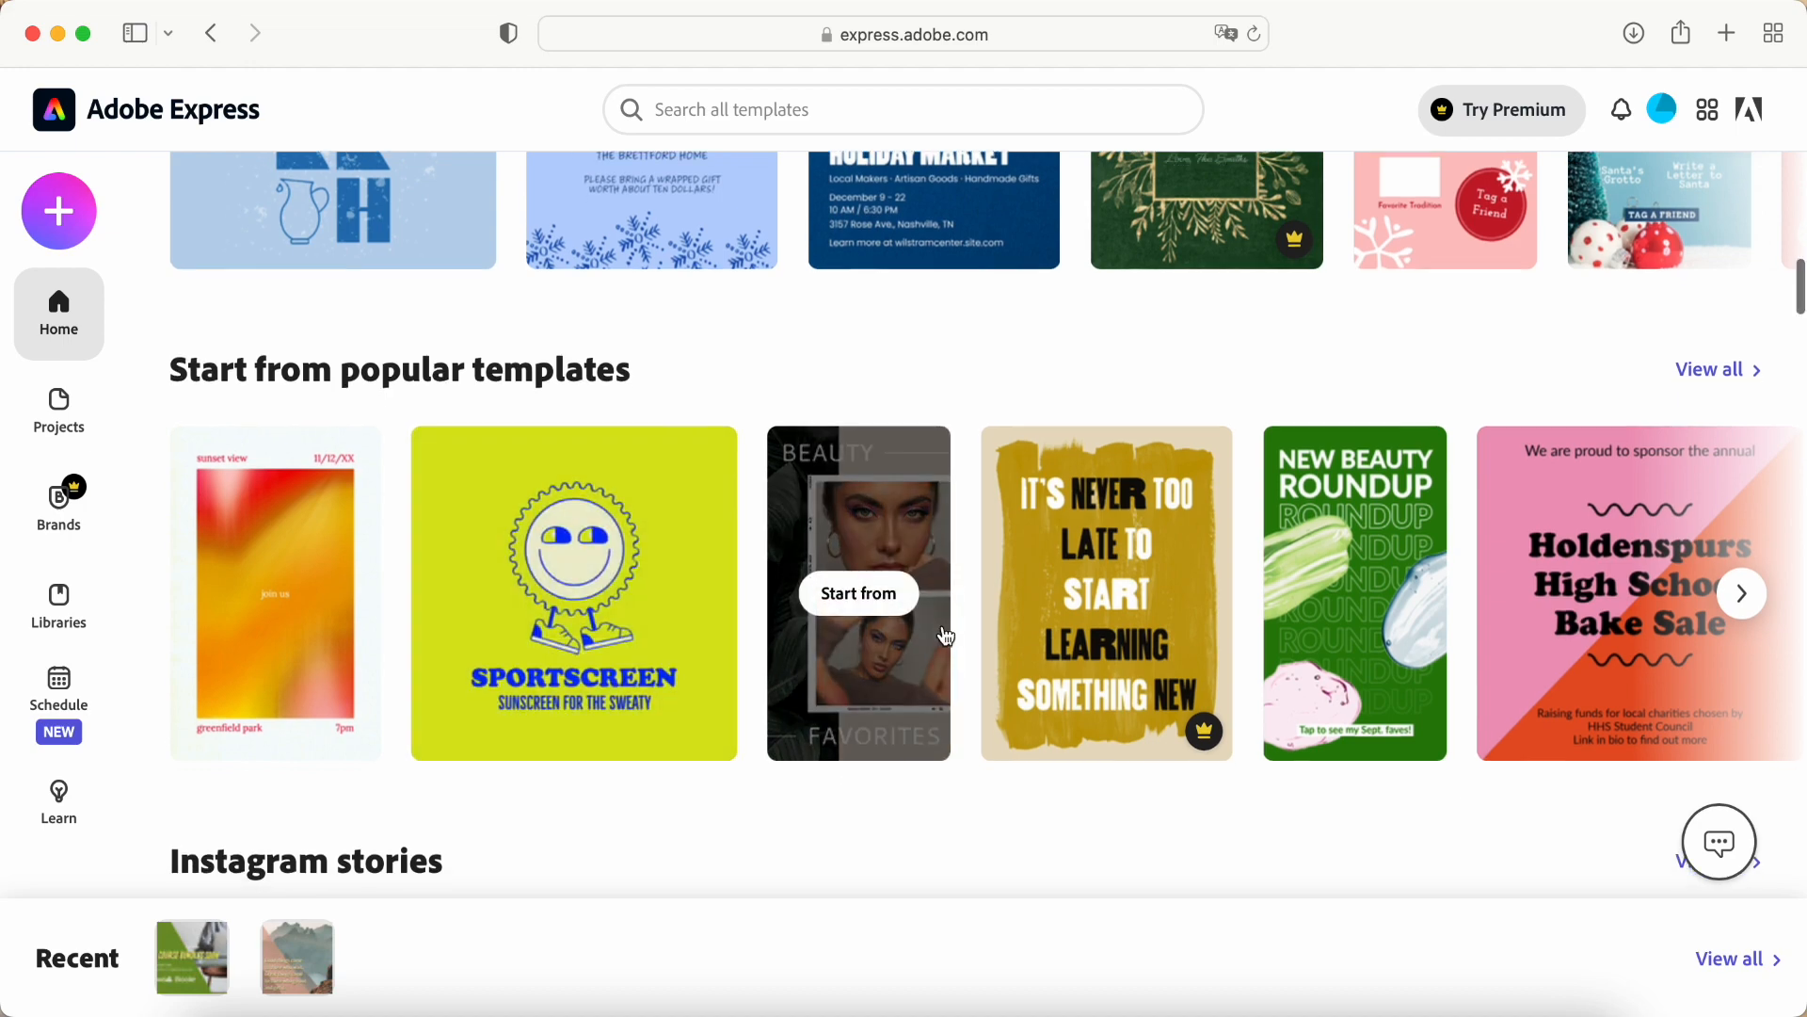
scroll(1318, 564, "down", 7)
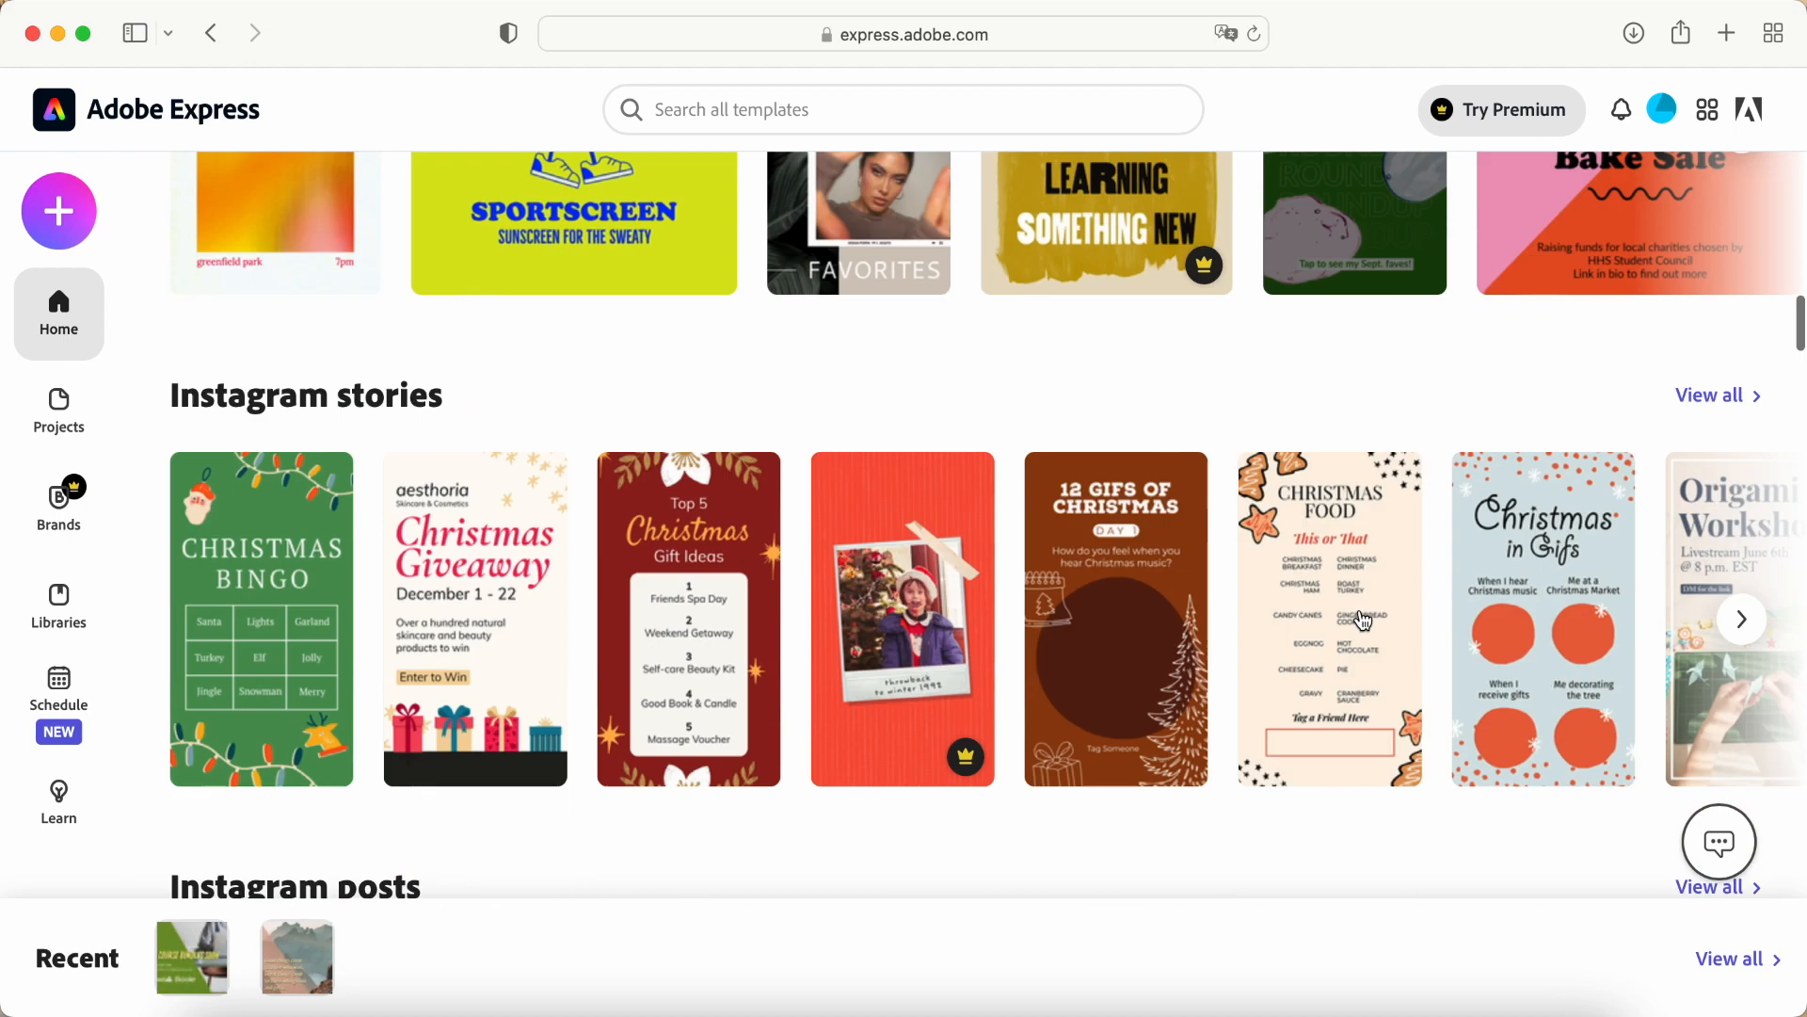
scroll(1226, 575, "down", 1)
scroll(1228, 577, "up", 1)
scroll(1231, 578, "down", 4)
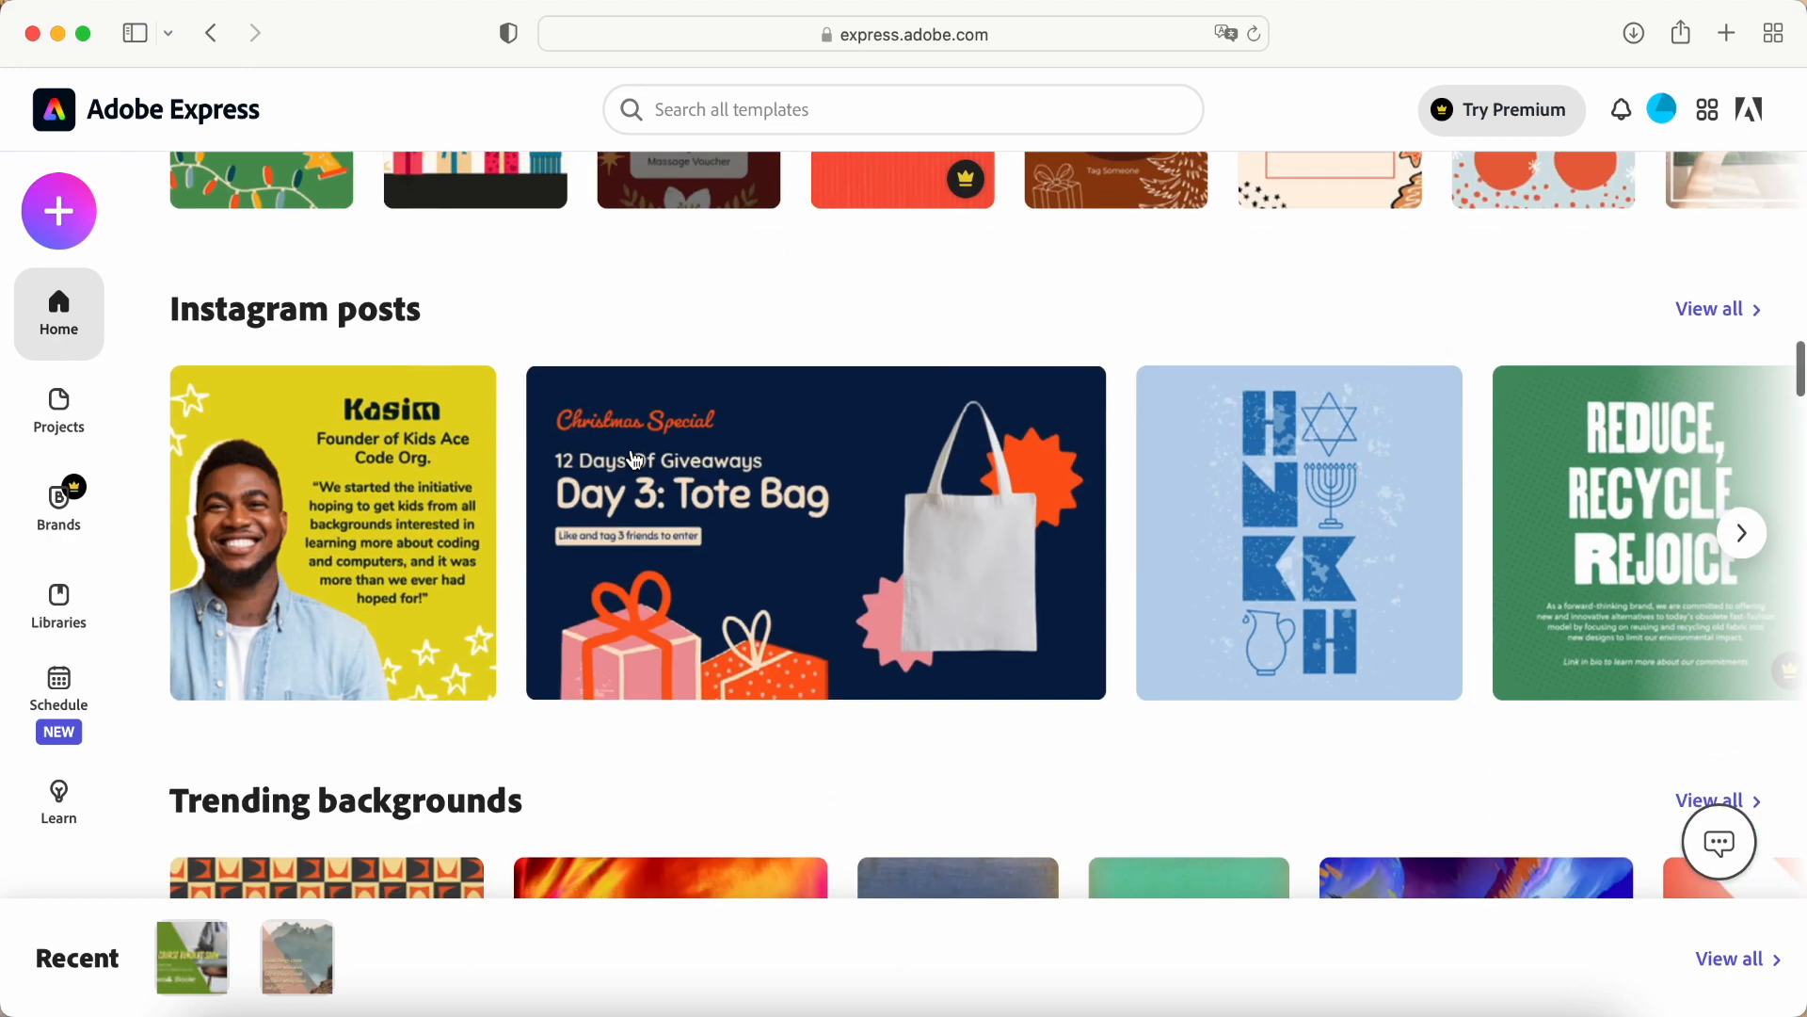
scroll(894, 527, "down", 6)
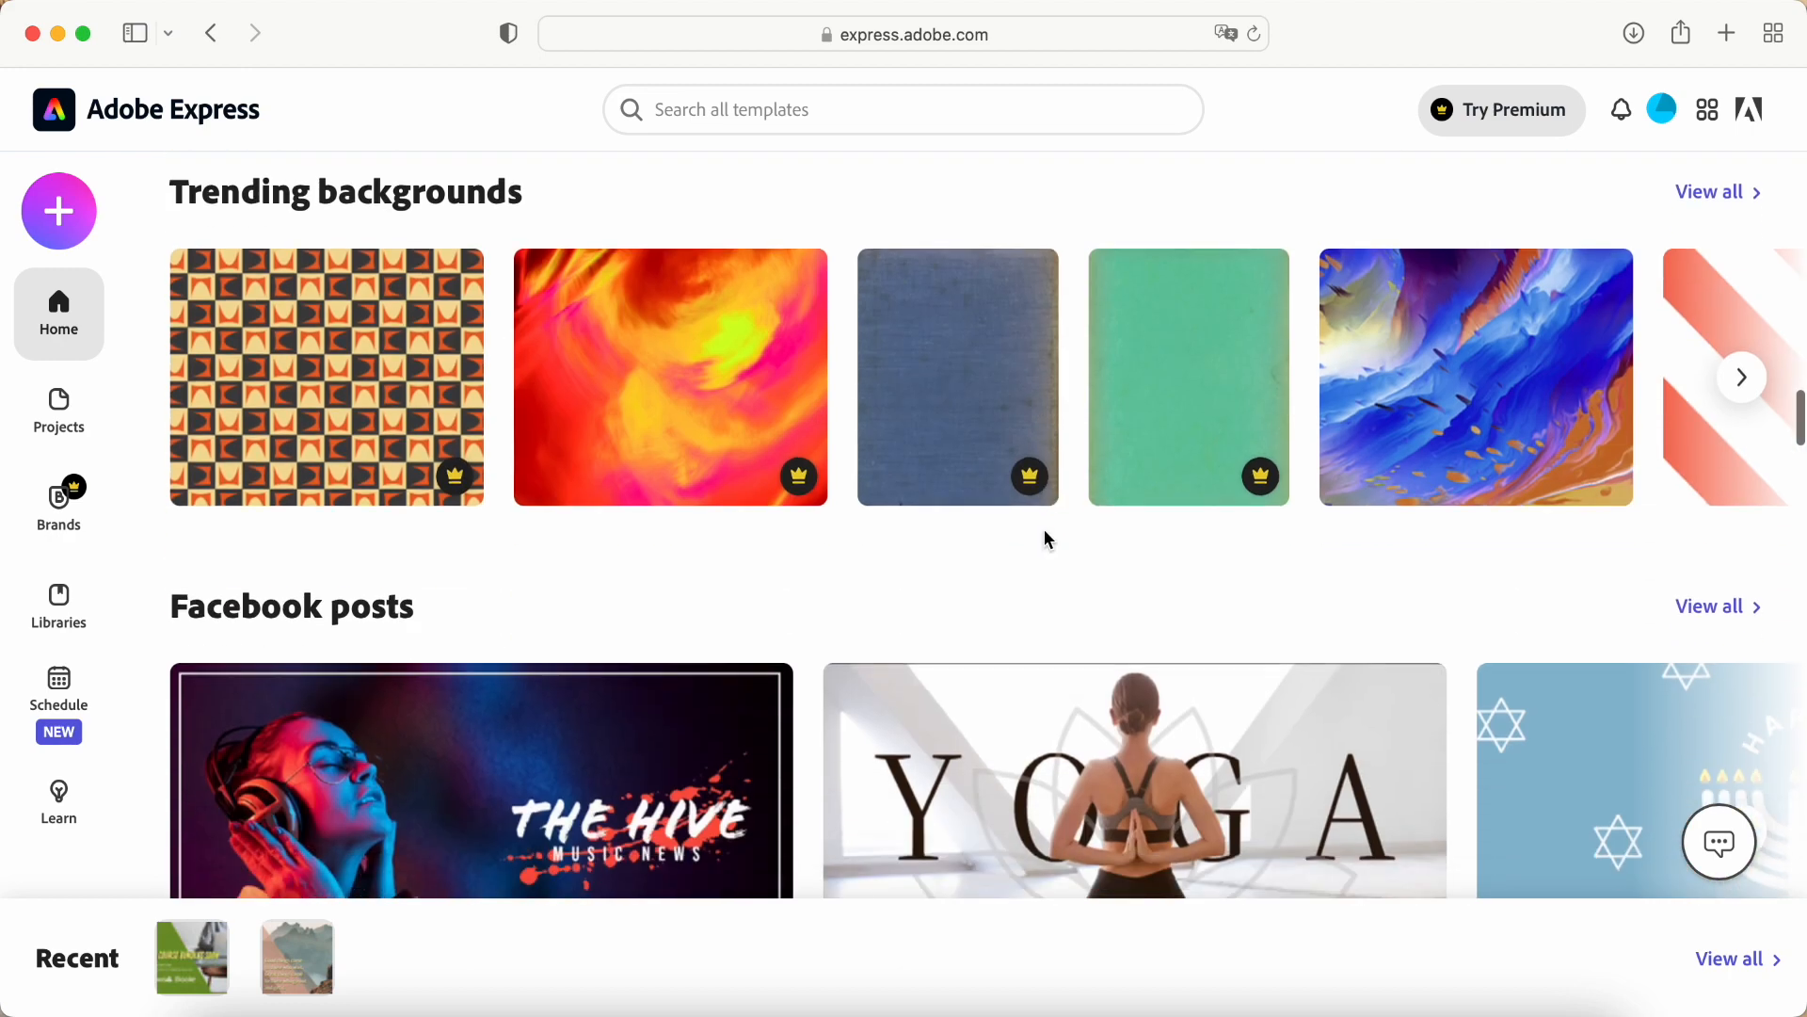
scroll(591, 482, "down", 8)
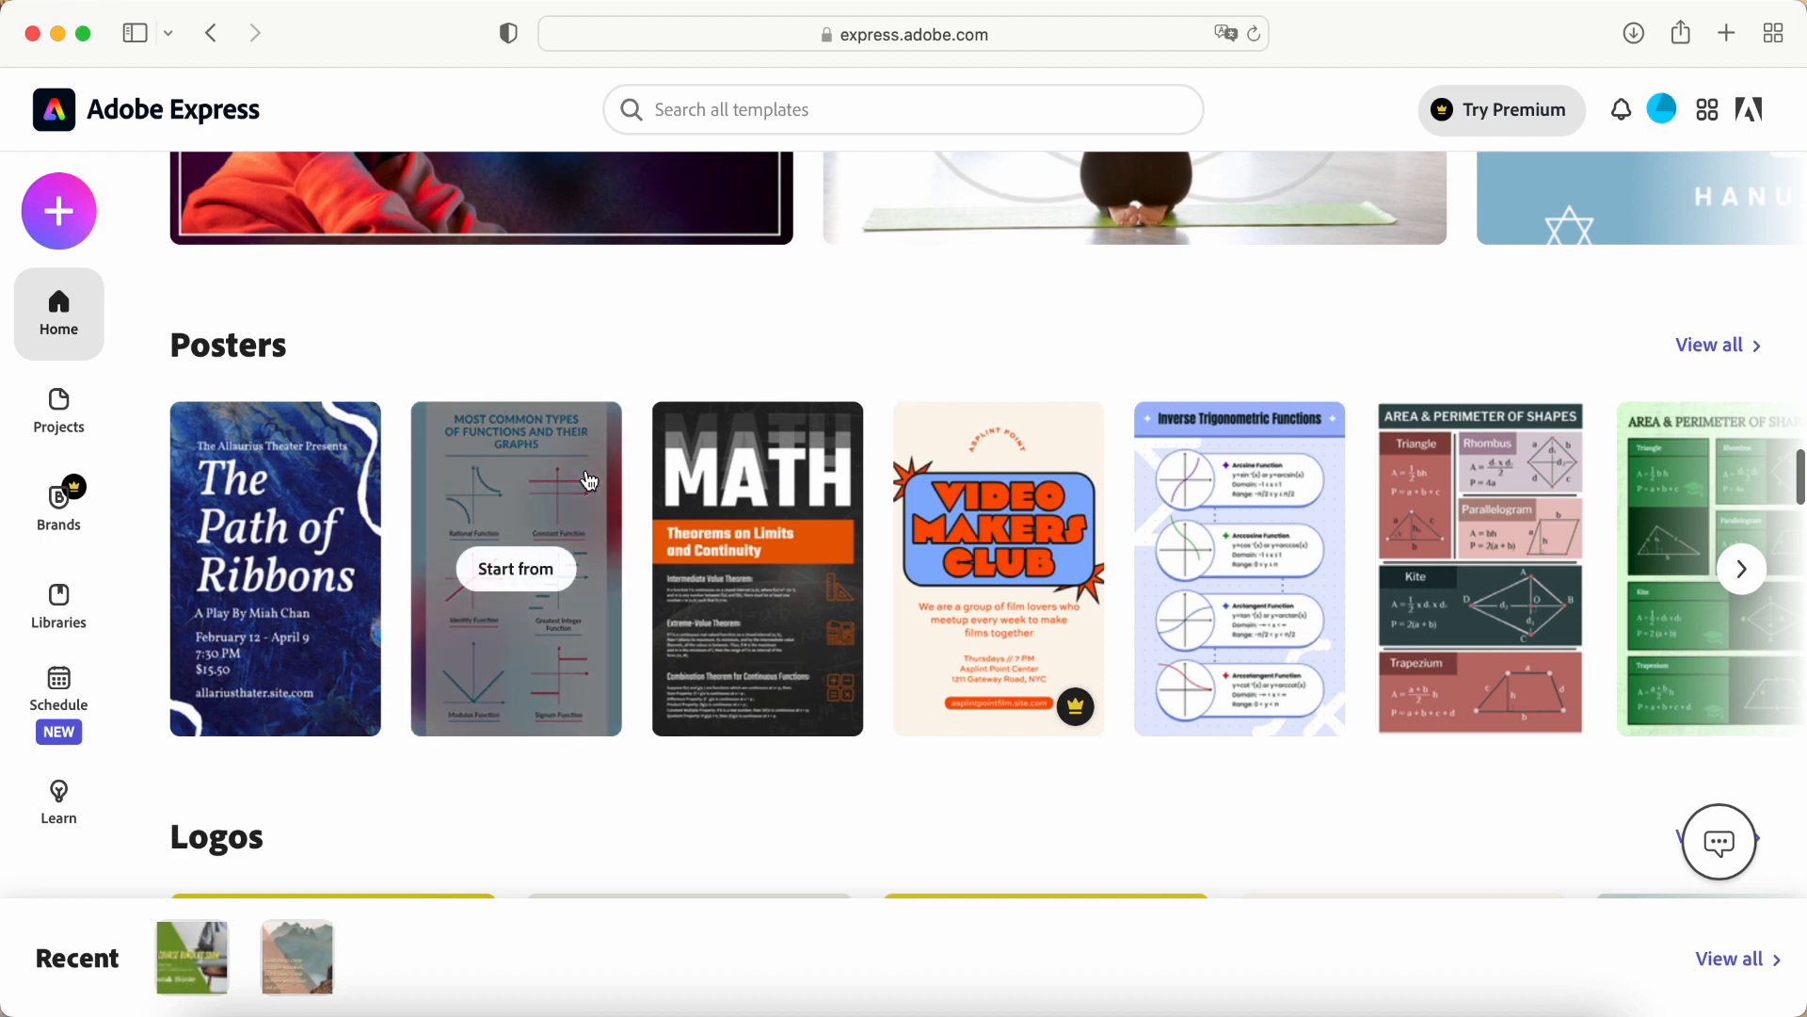
scroll(590, 482, "down", 4)
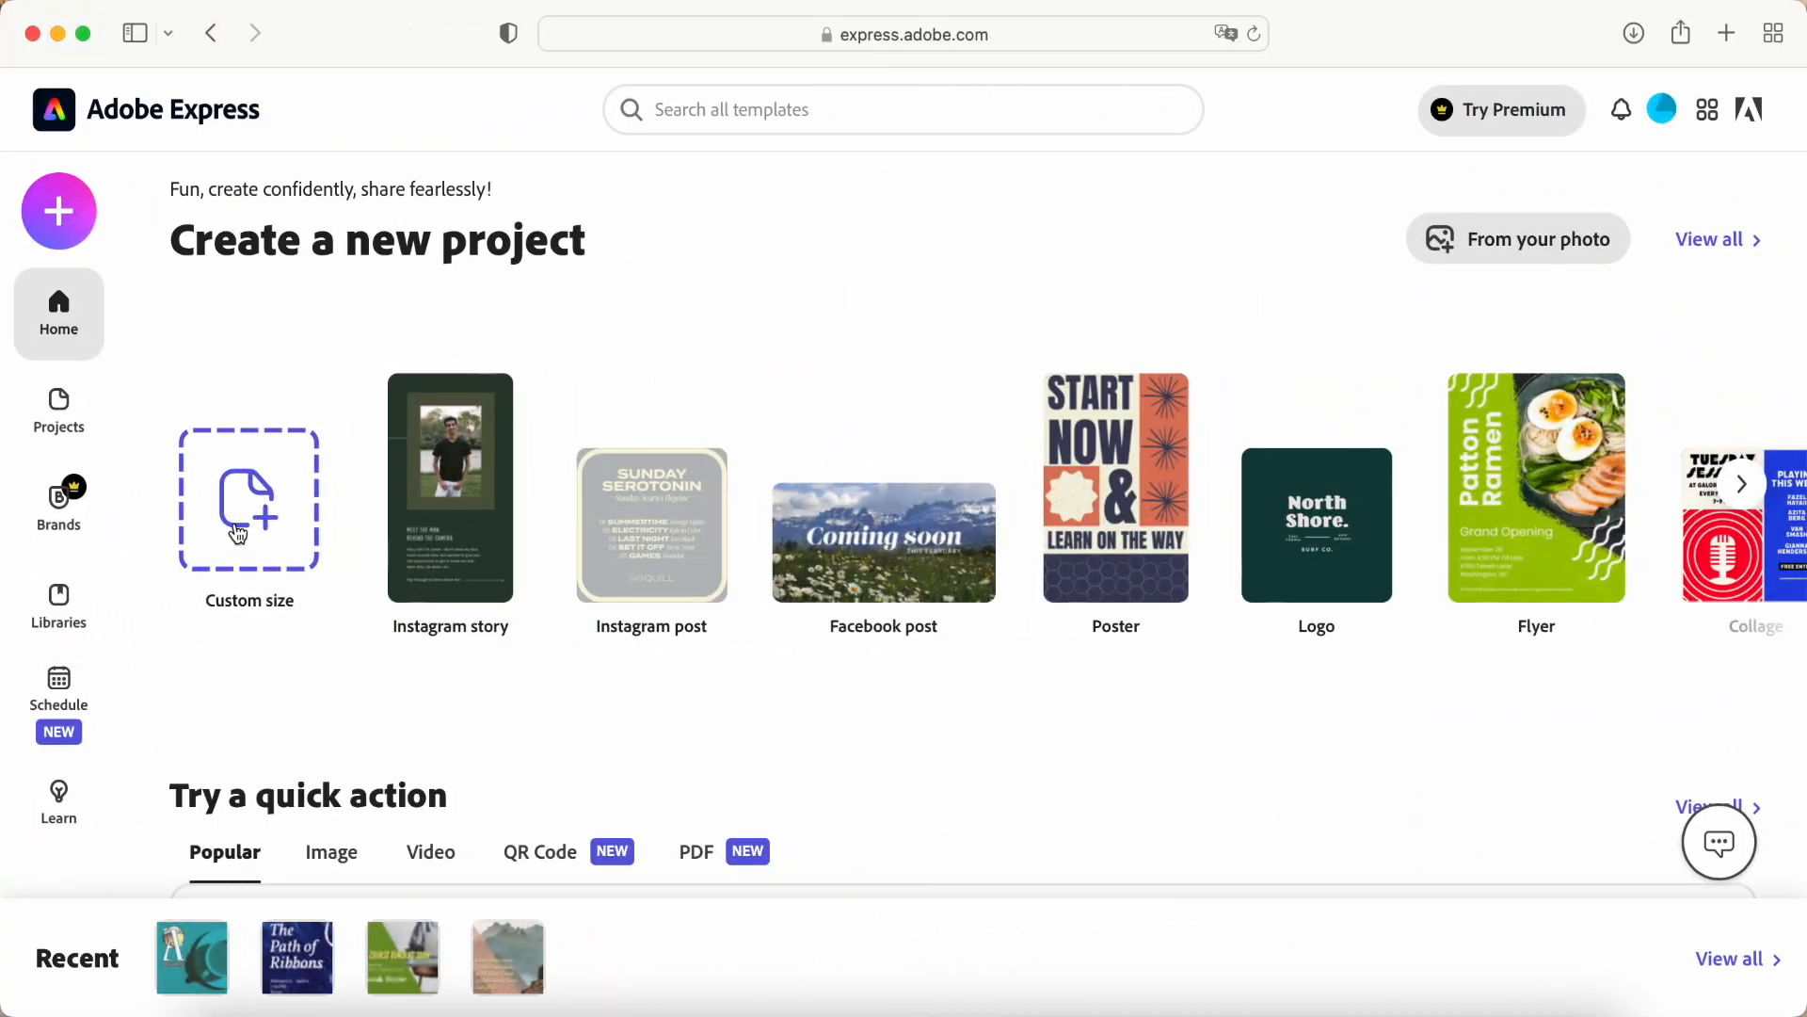
Step: Create a new blank Instagram post project and glance through its template library
left_click(64, 218)
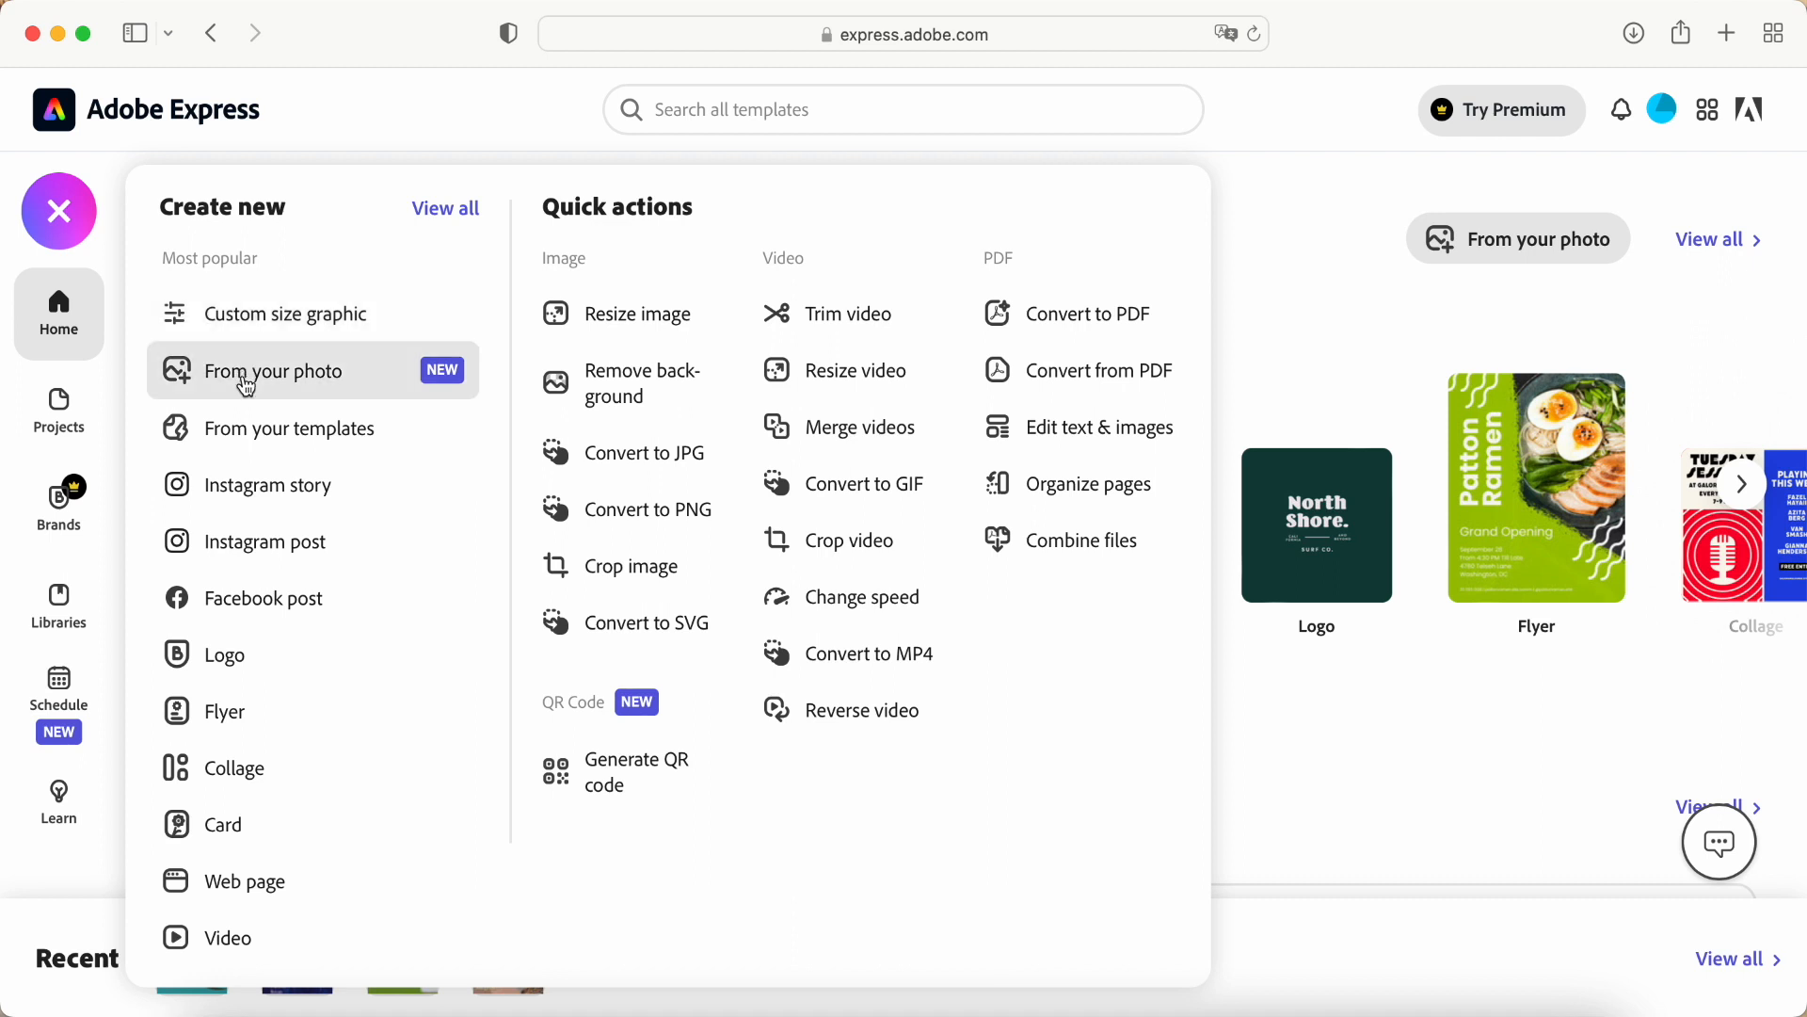
left_click(243, 544)
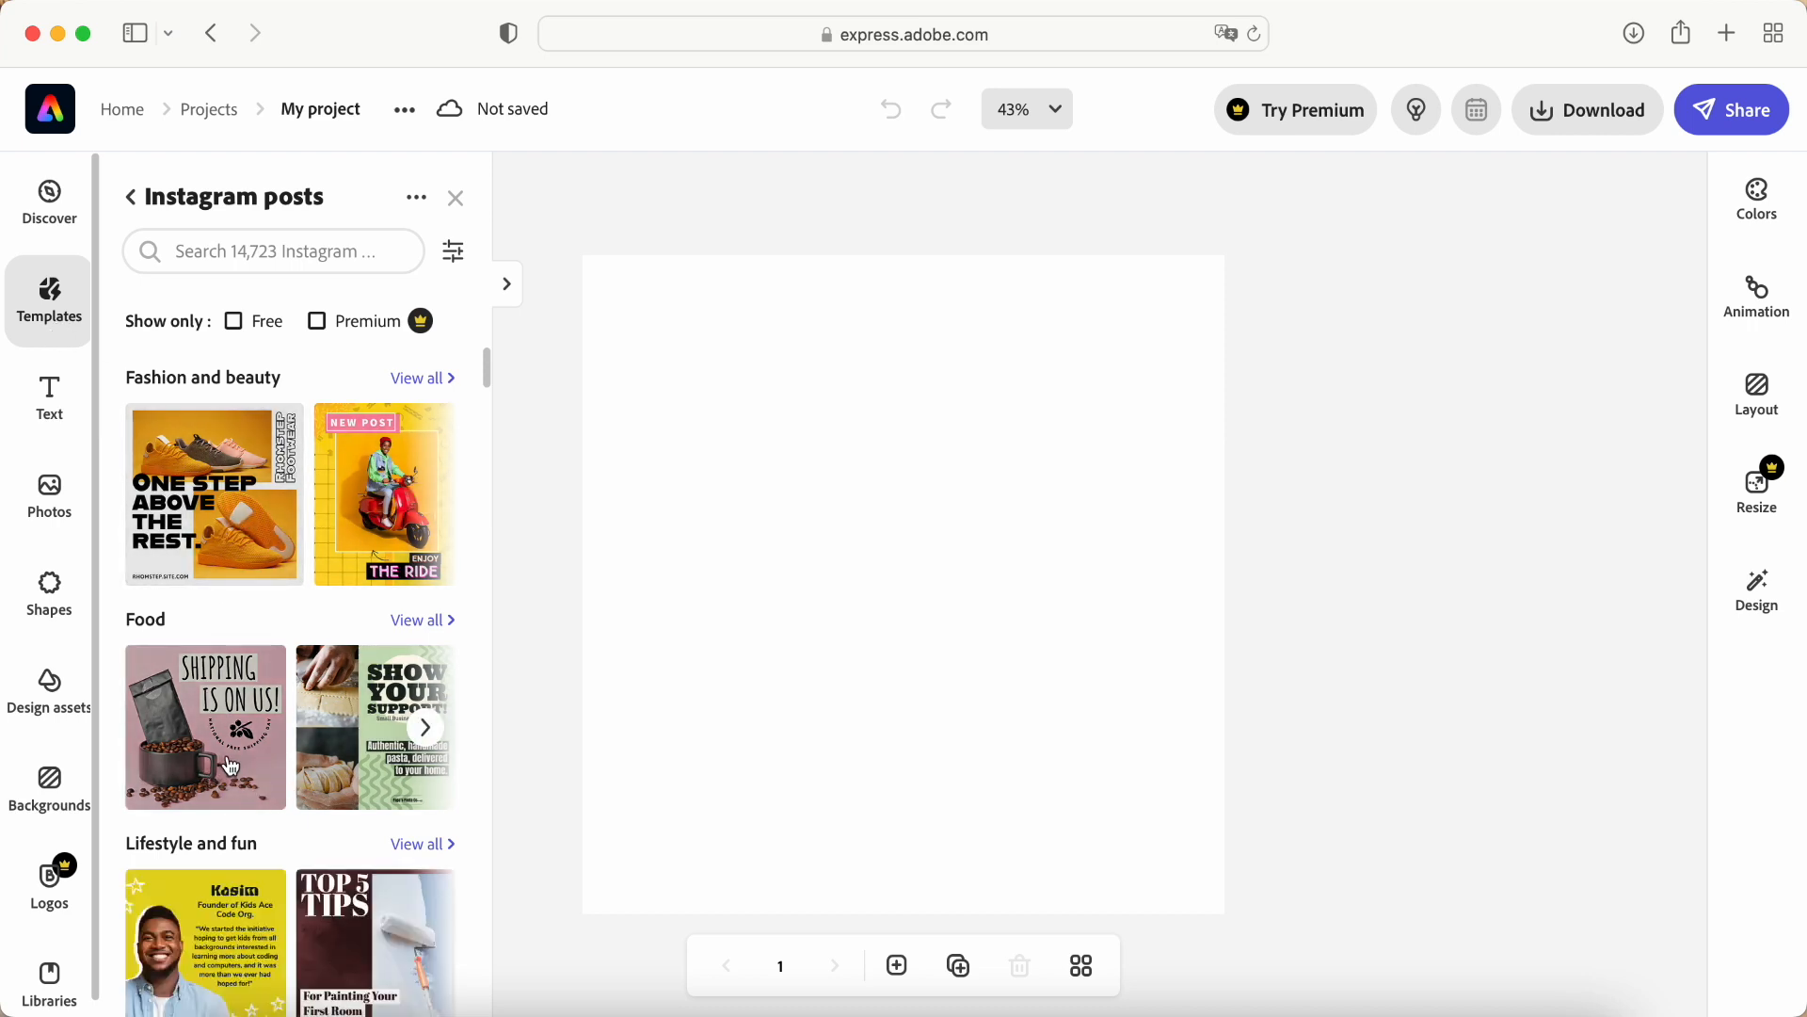
scroll(231, 767, "down", 2)
scroll(230, 768, "up", 1)
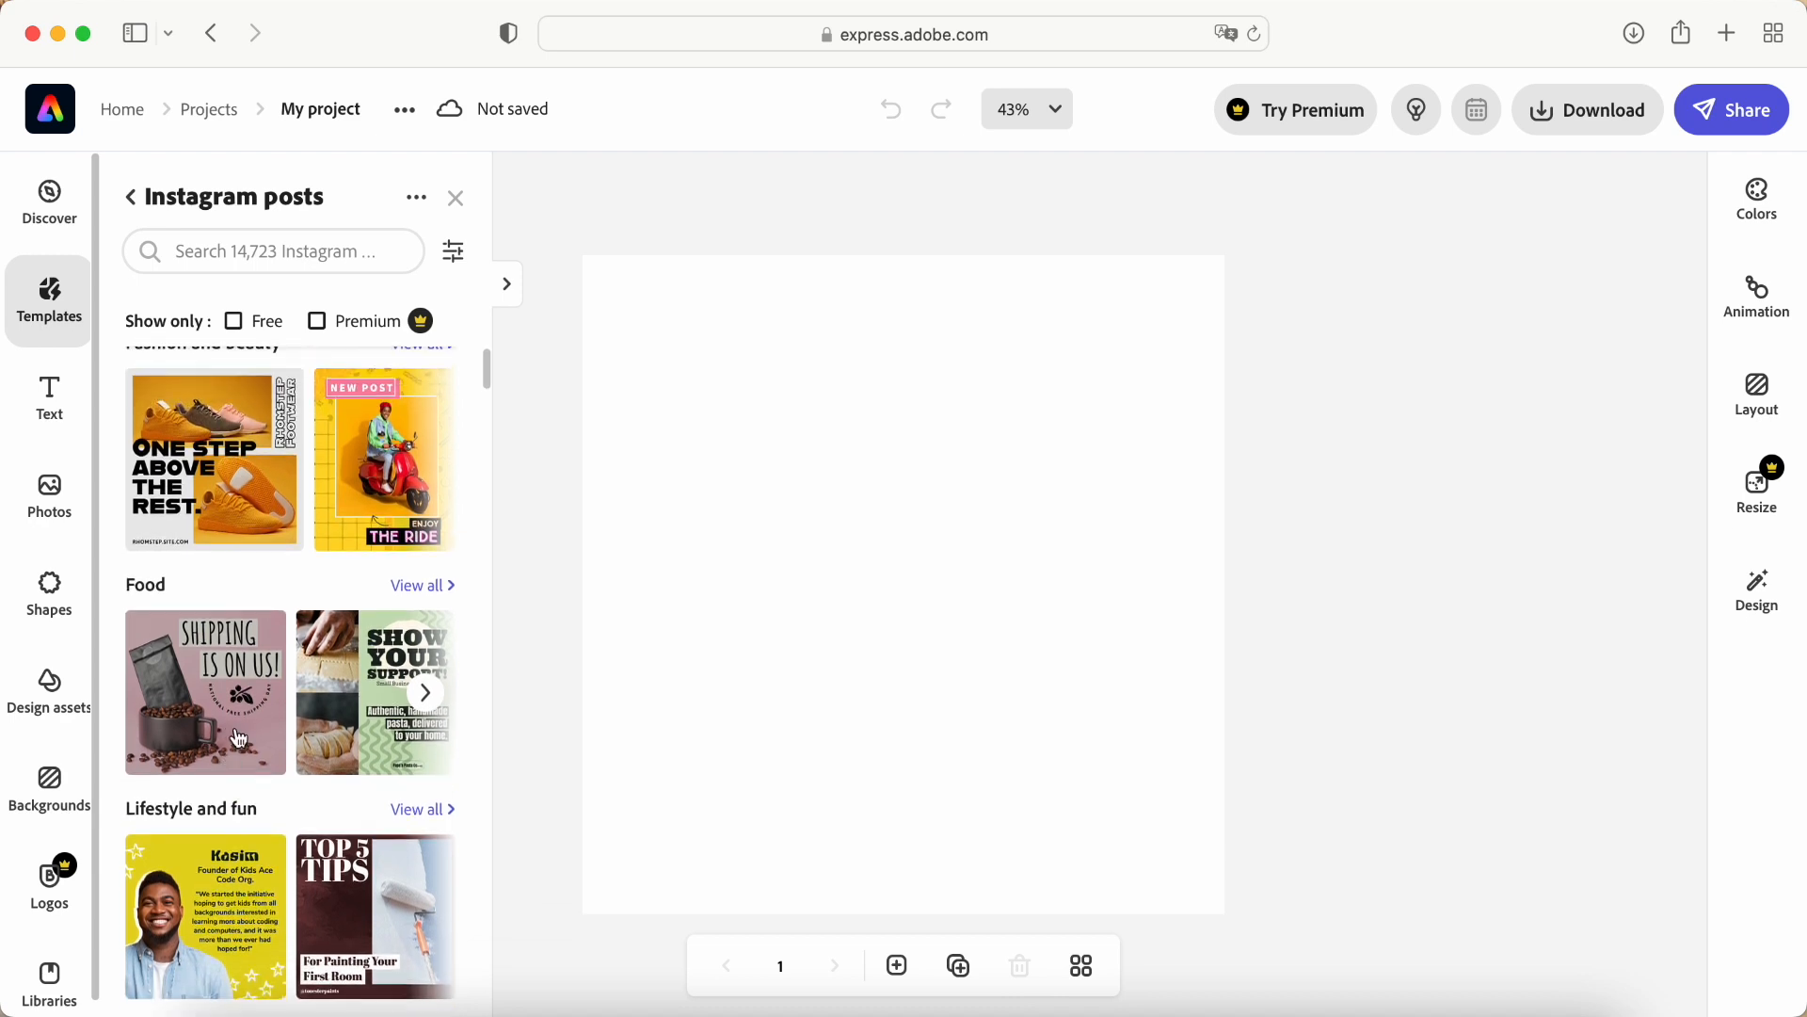
left_click(506, 286)
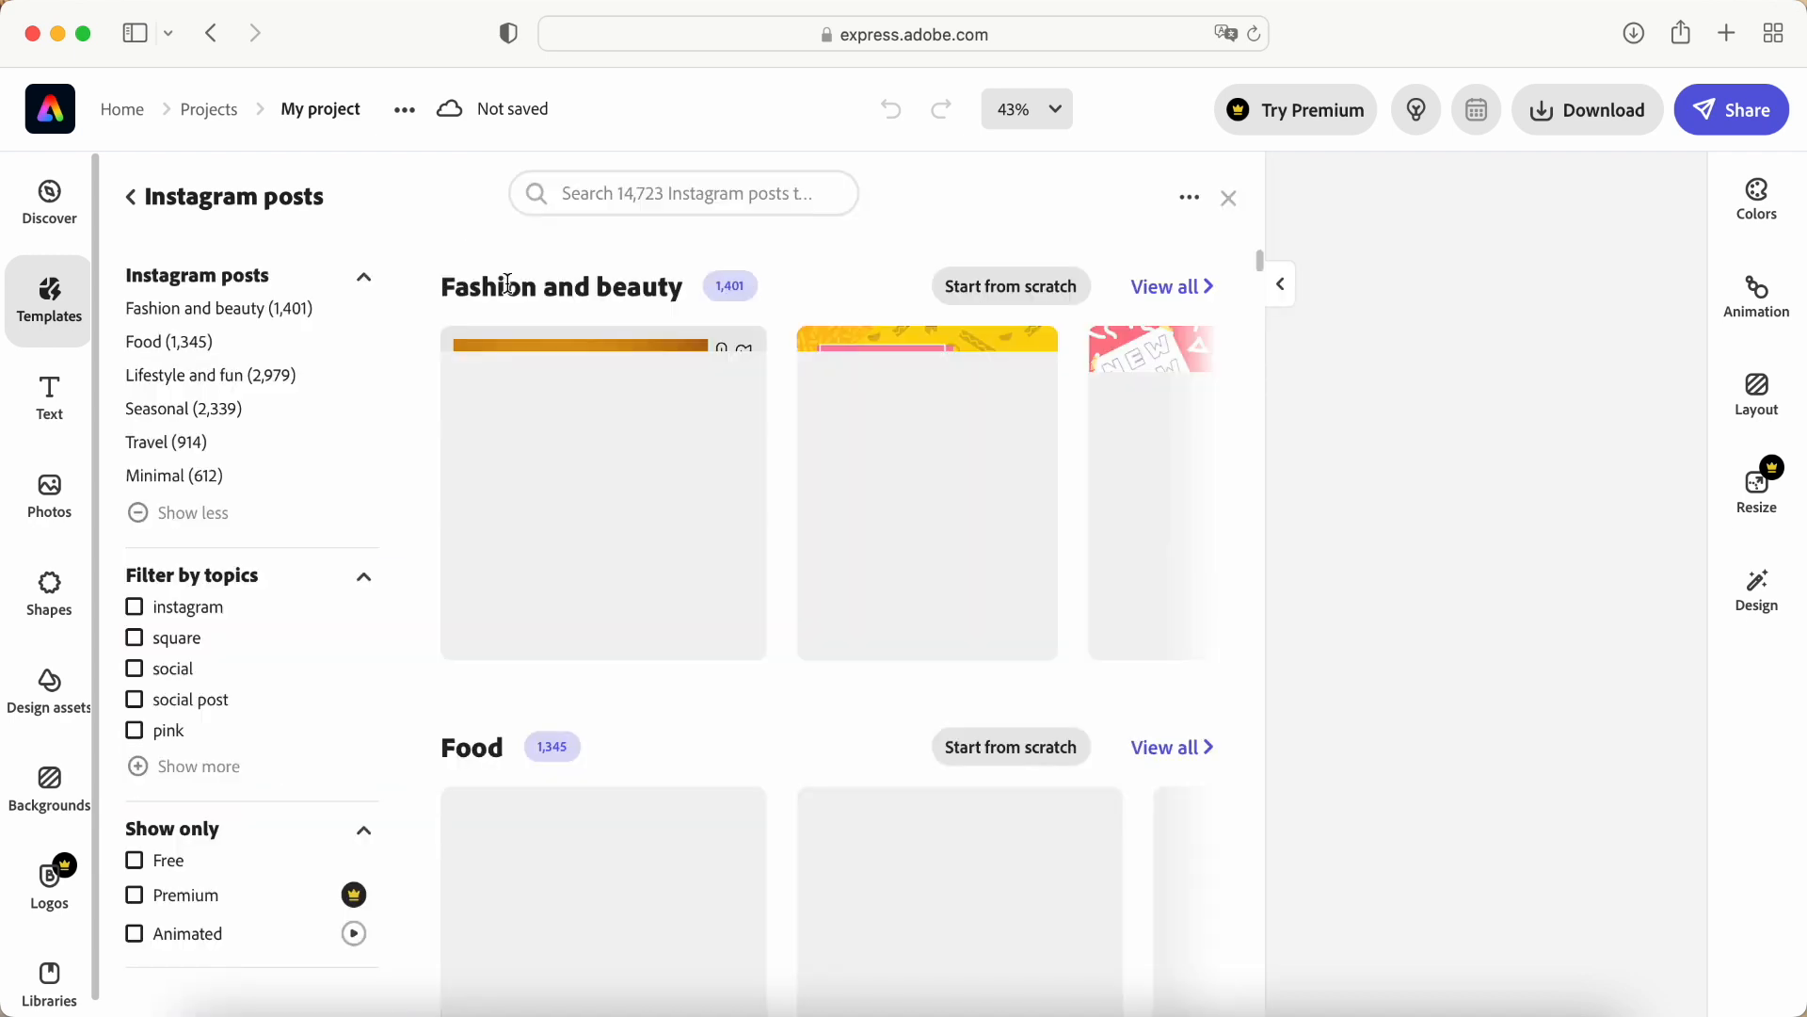
left_click(1283, 298)
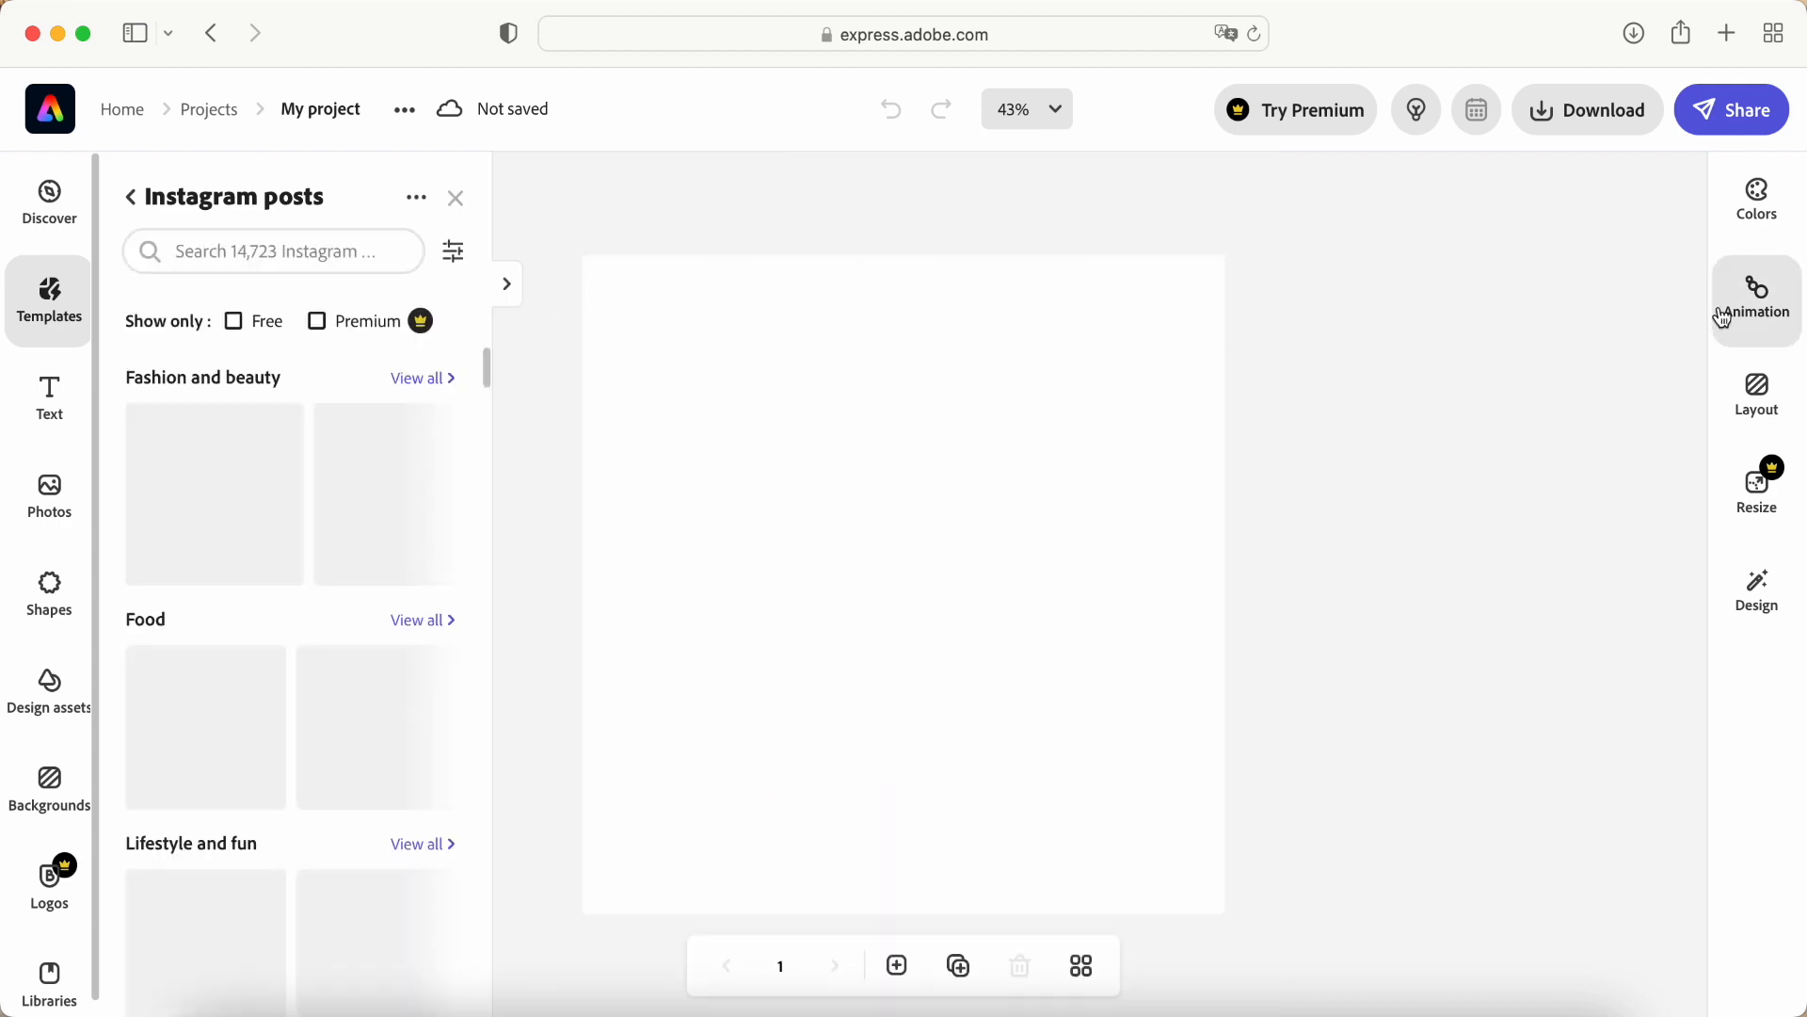
Step: Fill the canvas background with the suggested solid yellow, #FFE184
left_click(1046, 583)
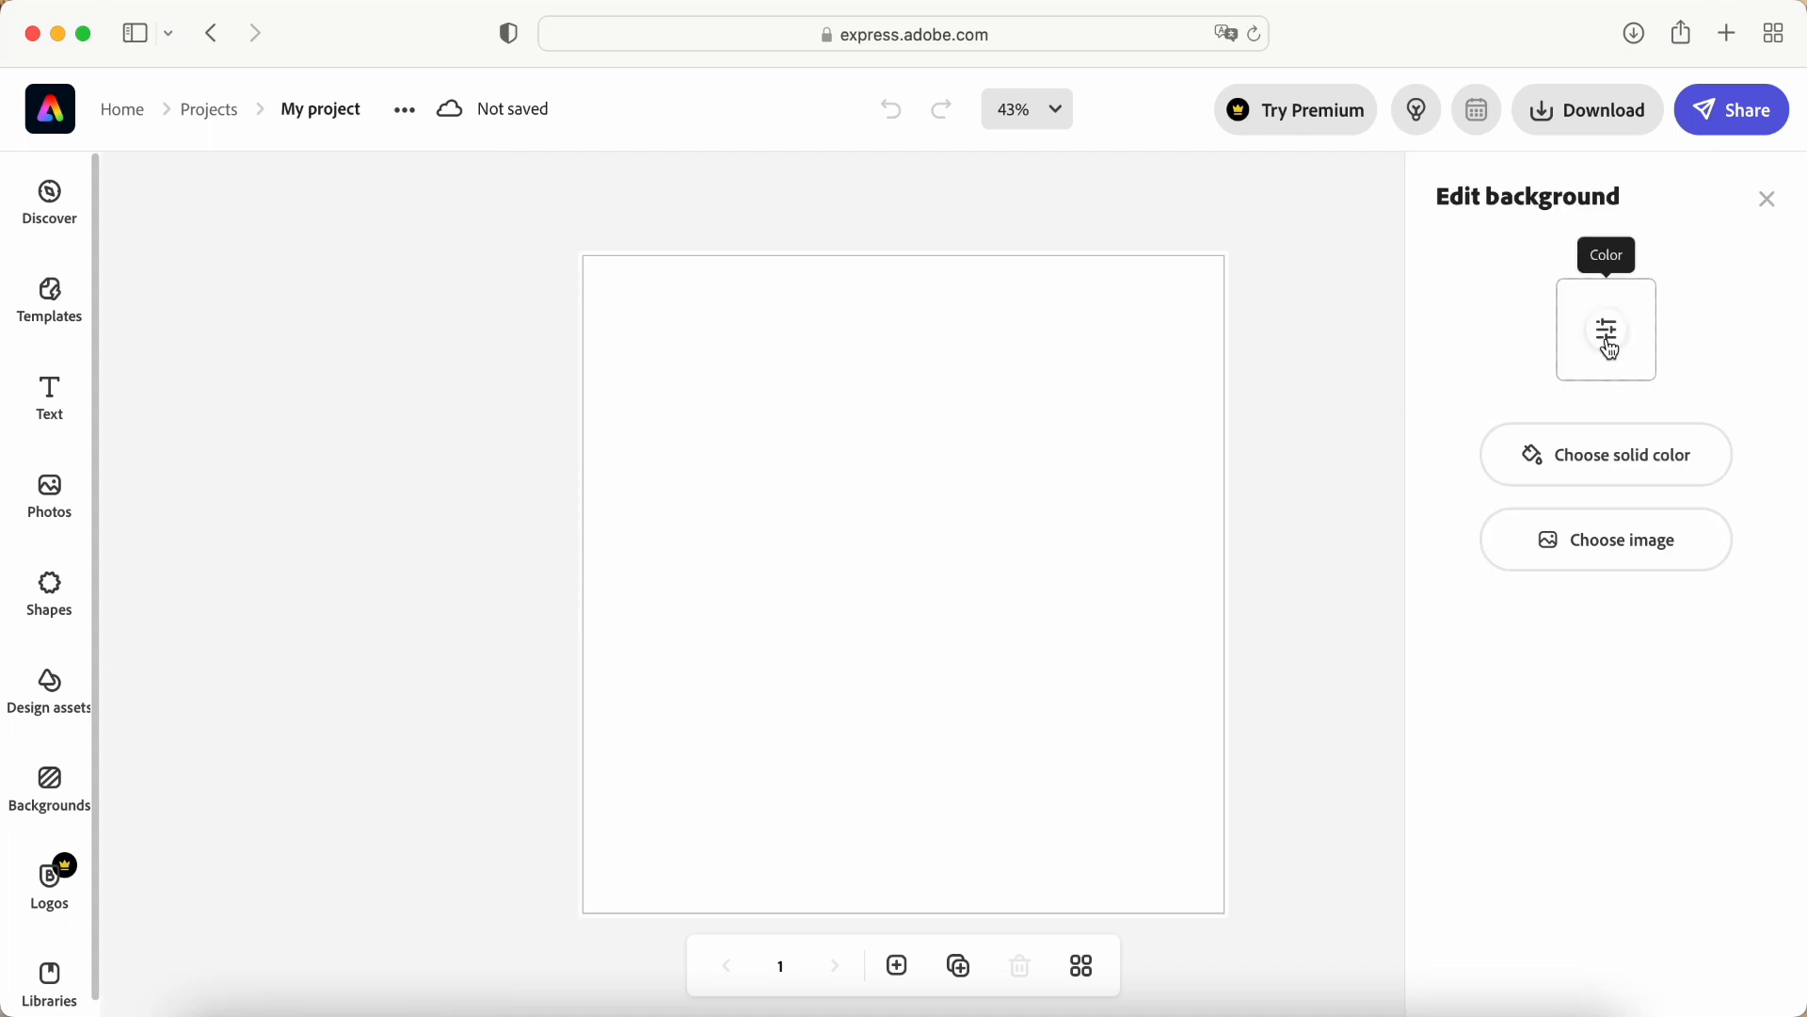
left_click(1615, 471)
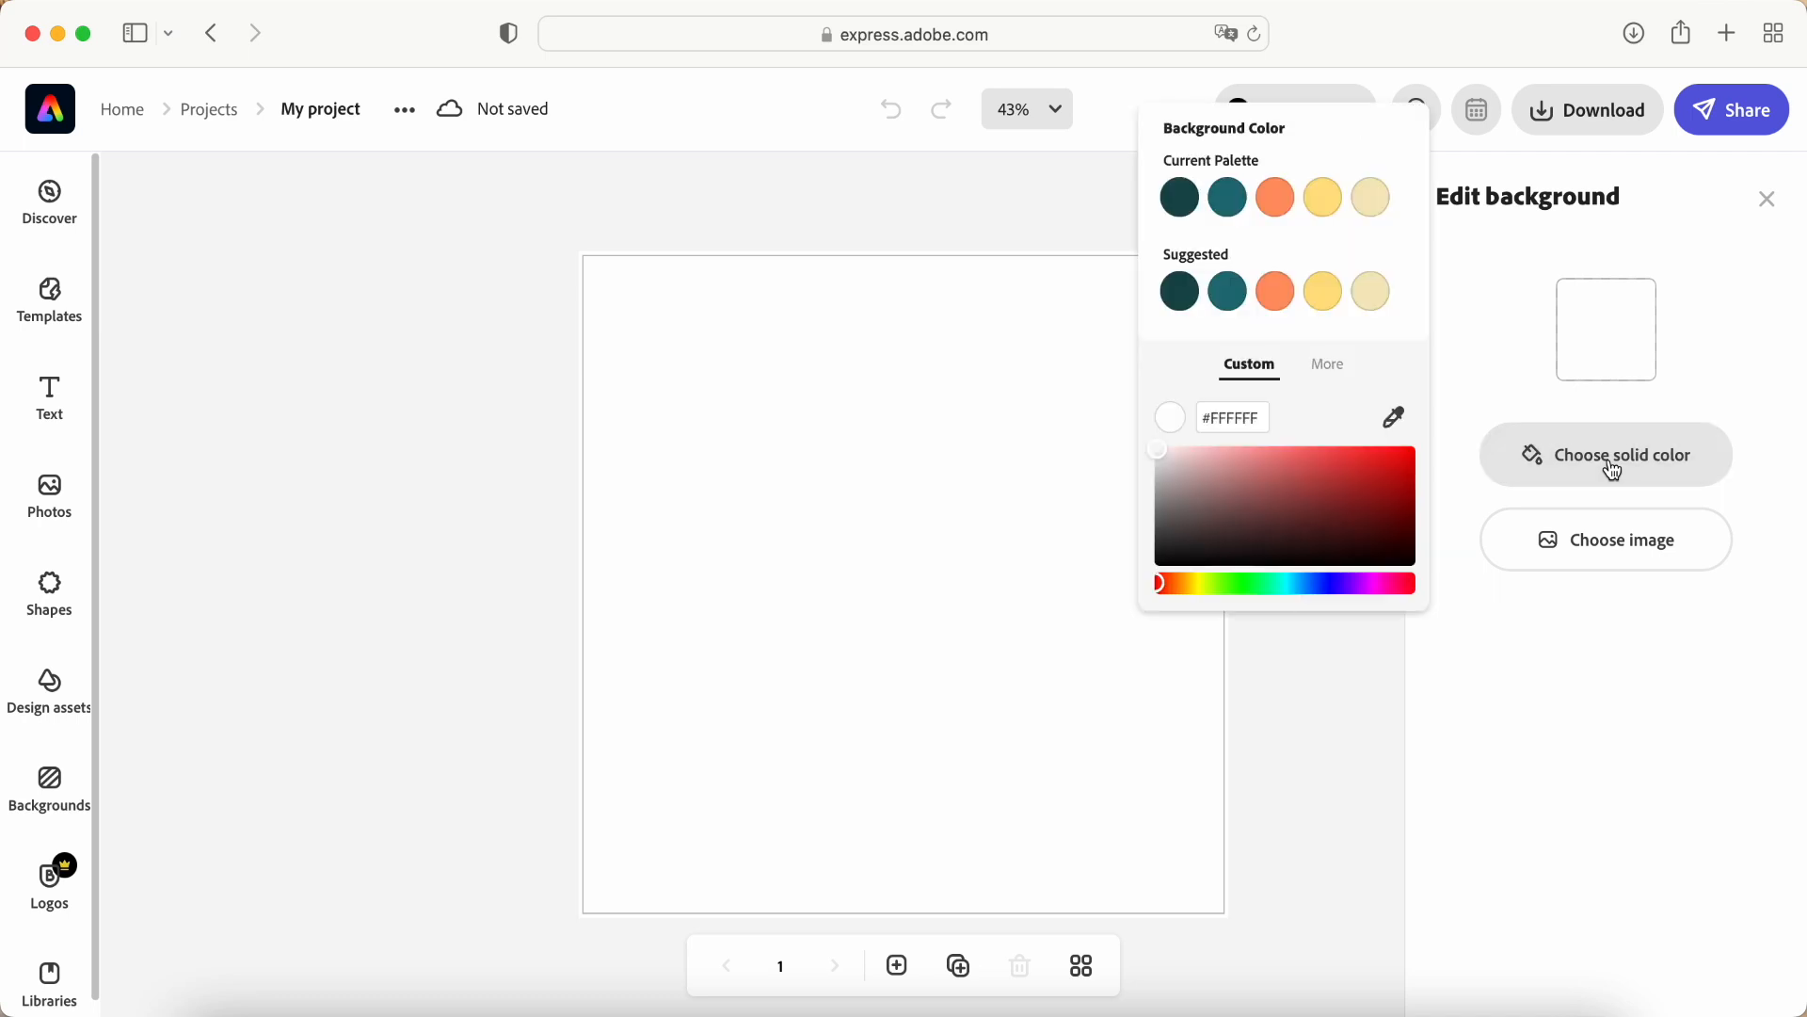
left_click(1327, 294)
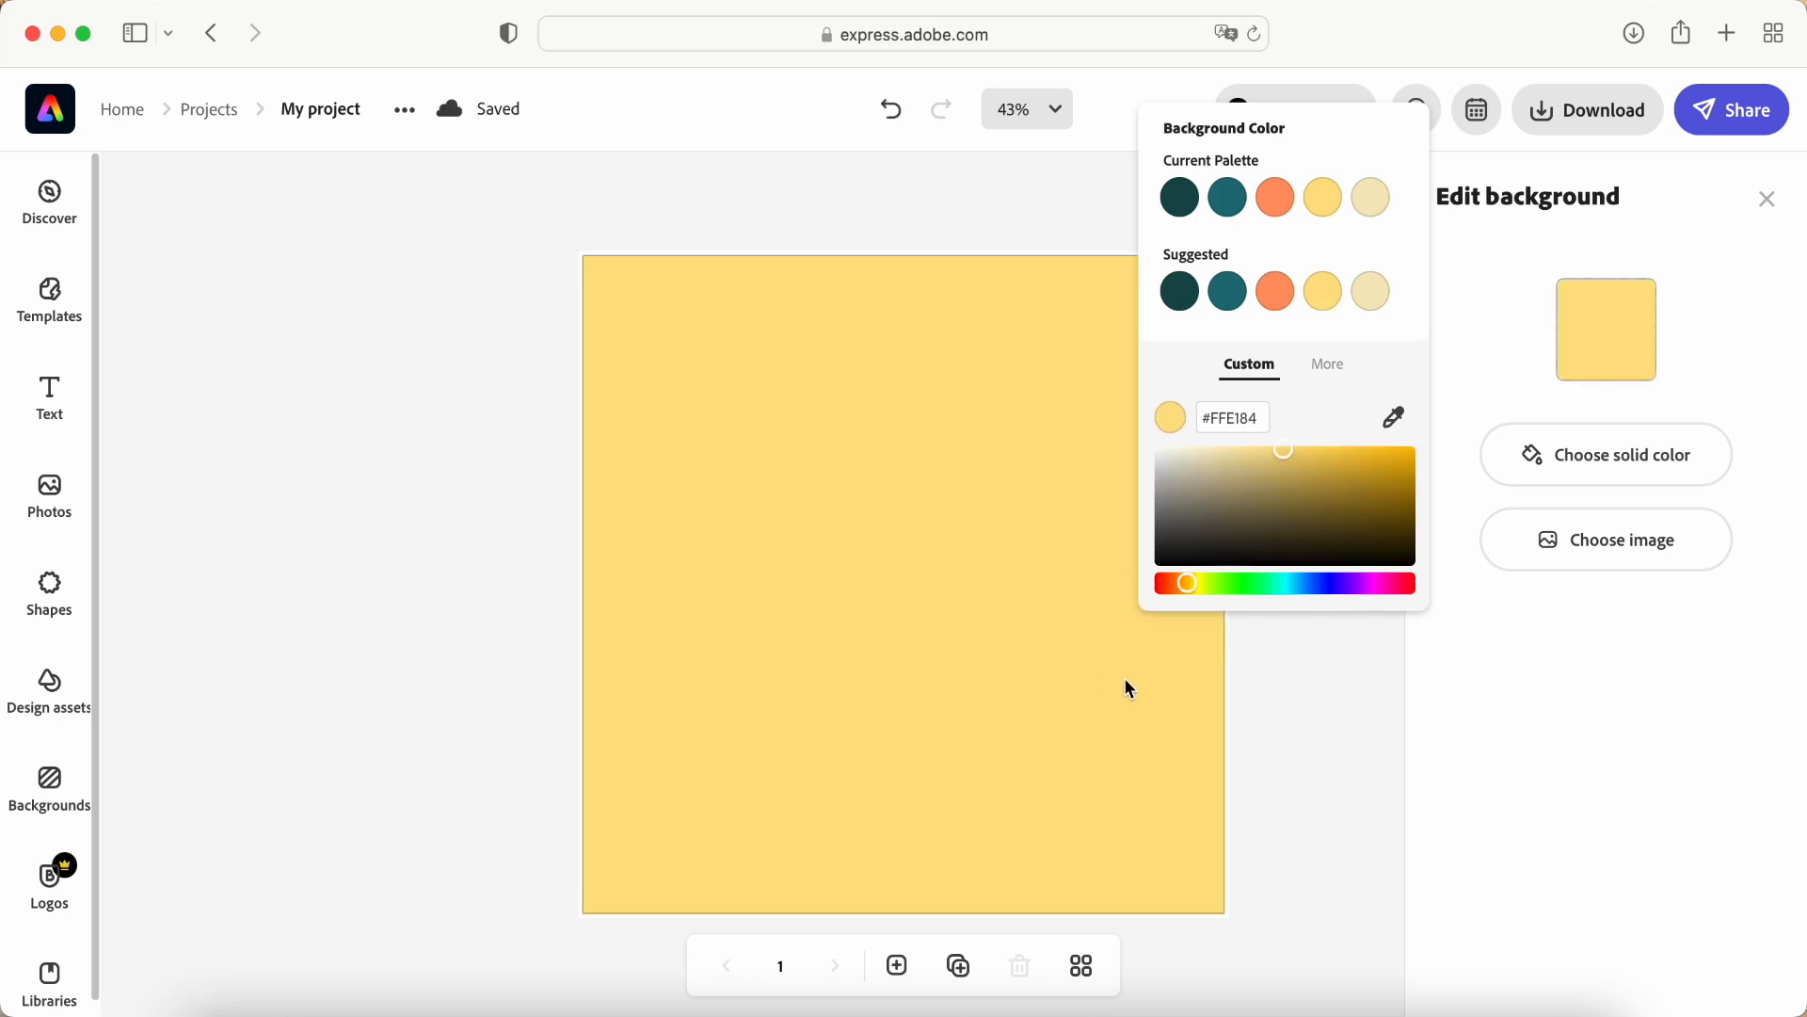
left_click(1303, 713)
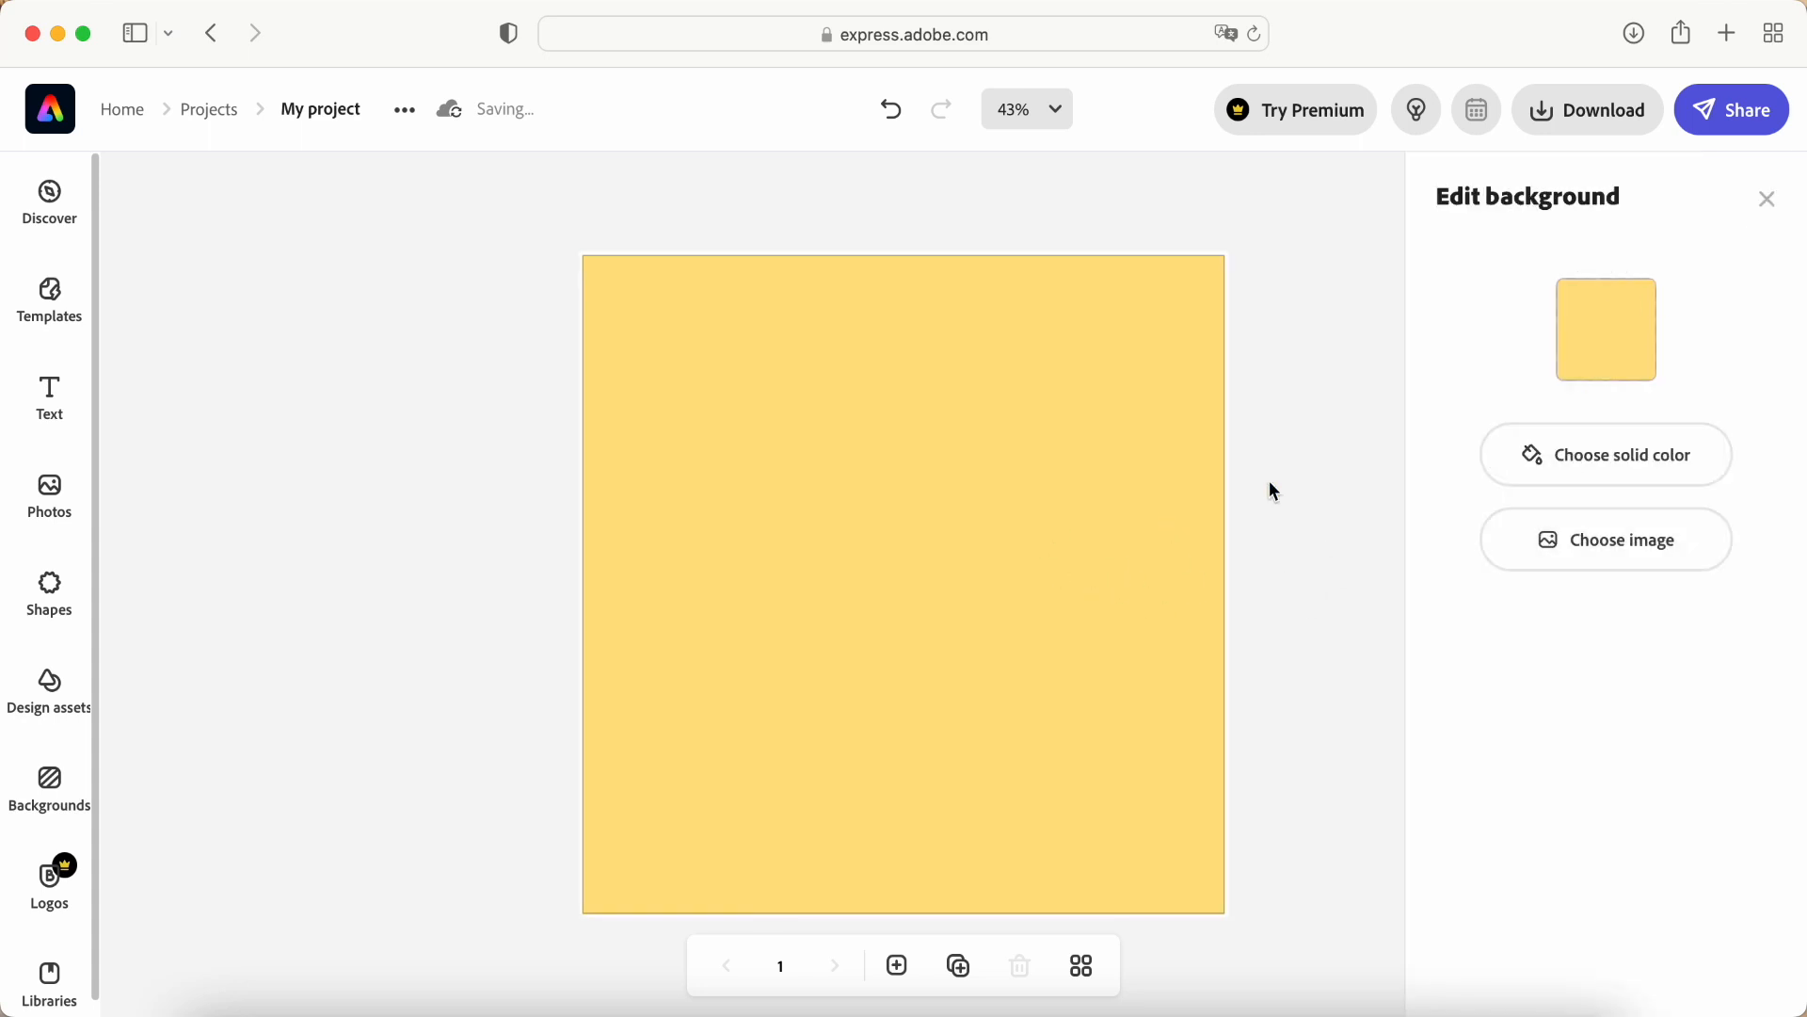
Step: Set the featured free photo of a coffee cup on pink as the background and shift it left to show more of the cup
left_click(1617, 550)
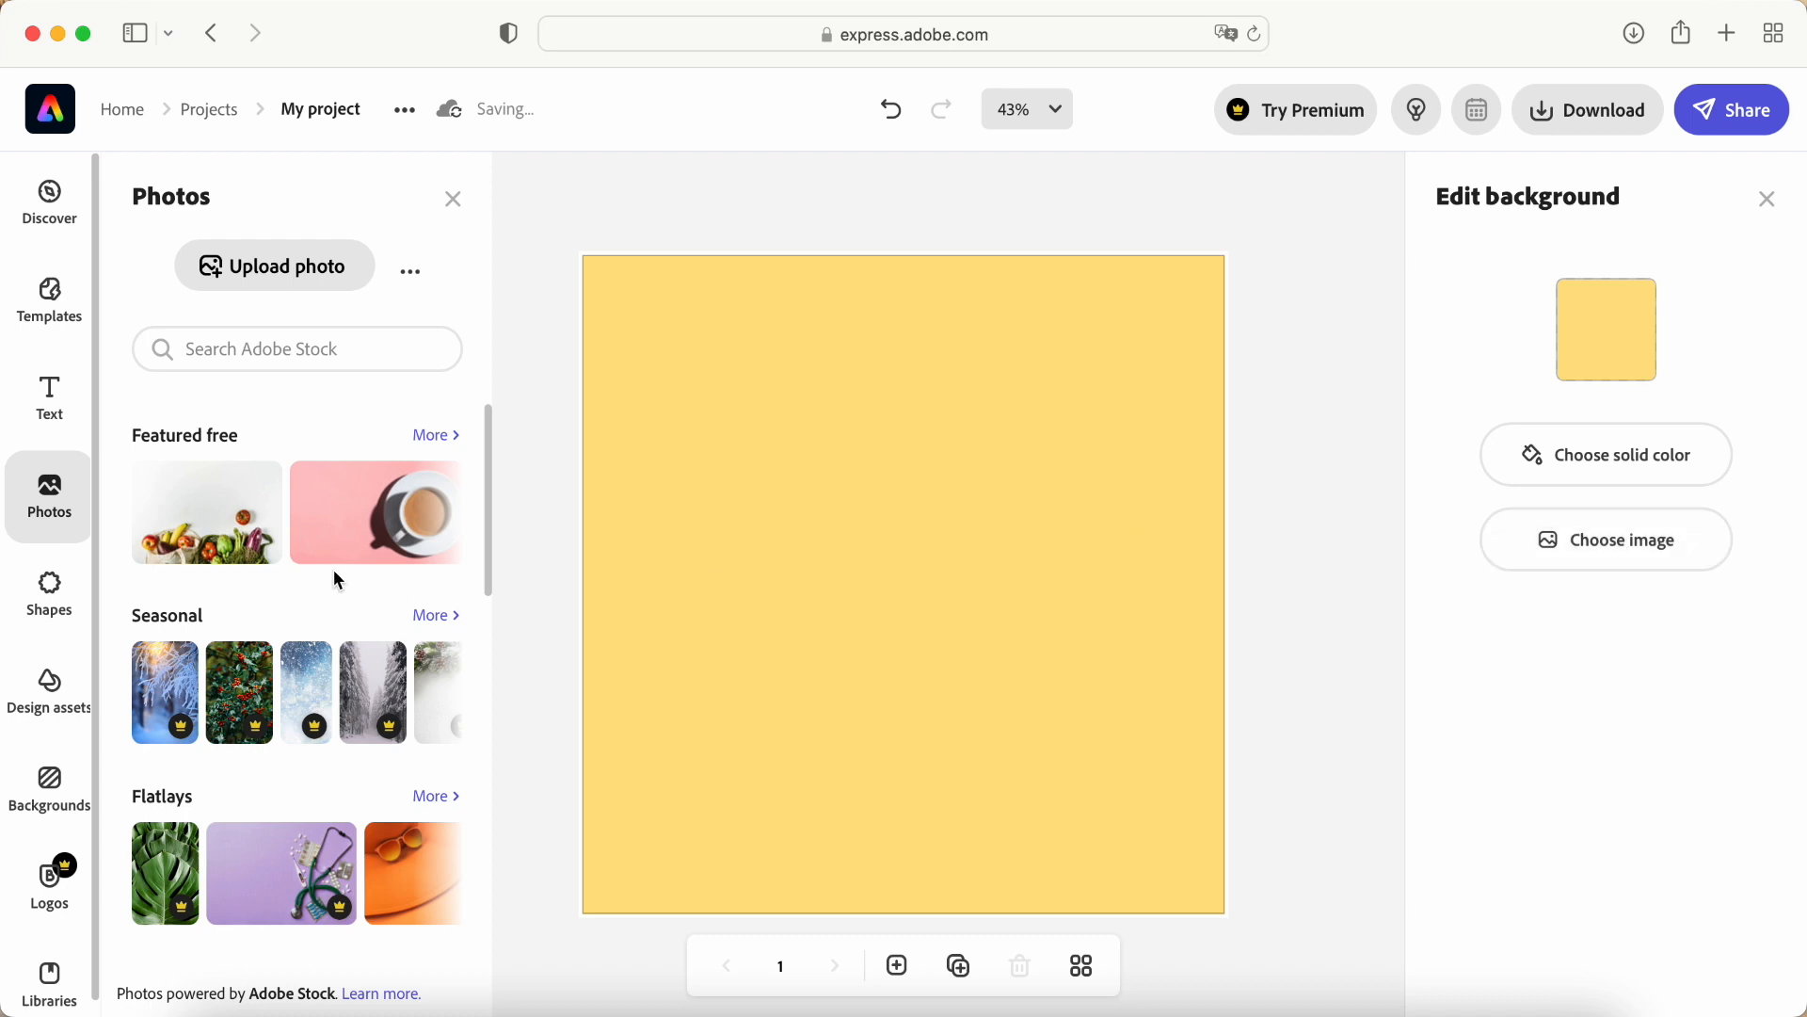
left_click(432, 439)
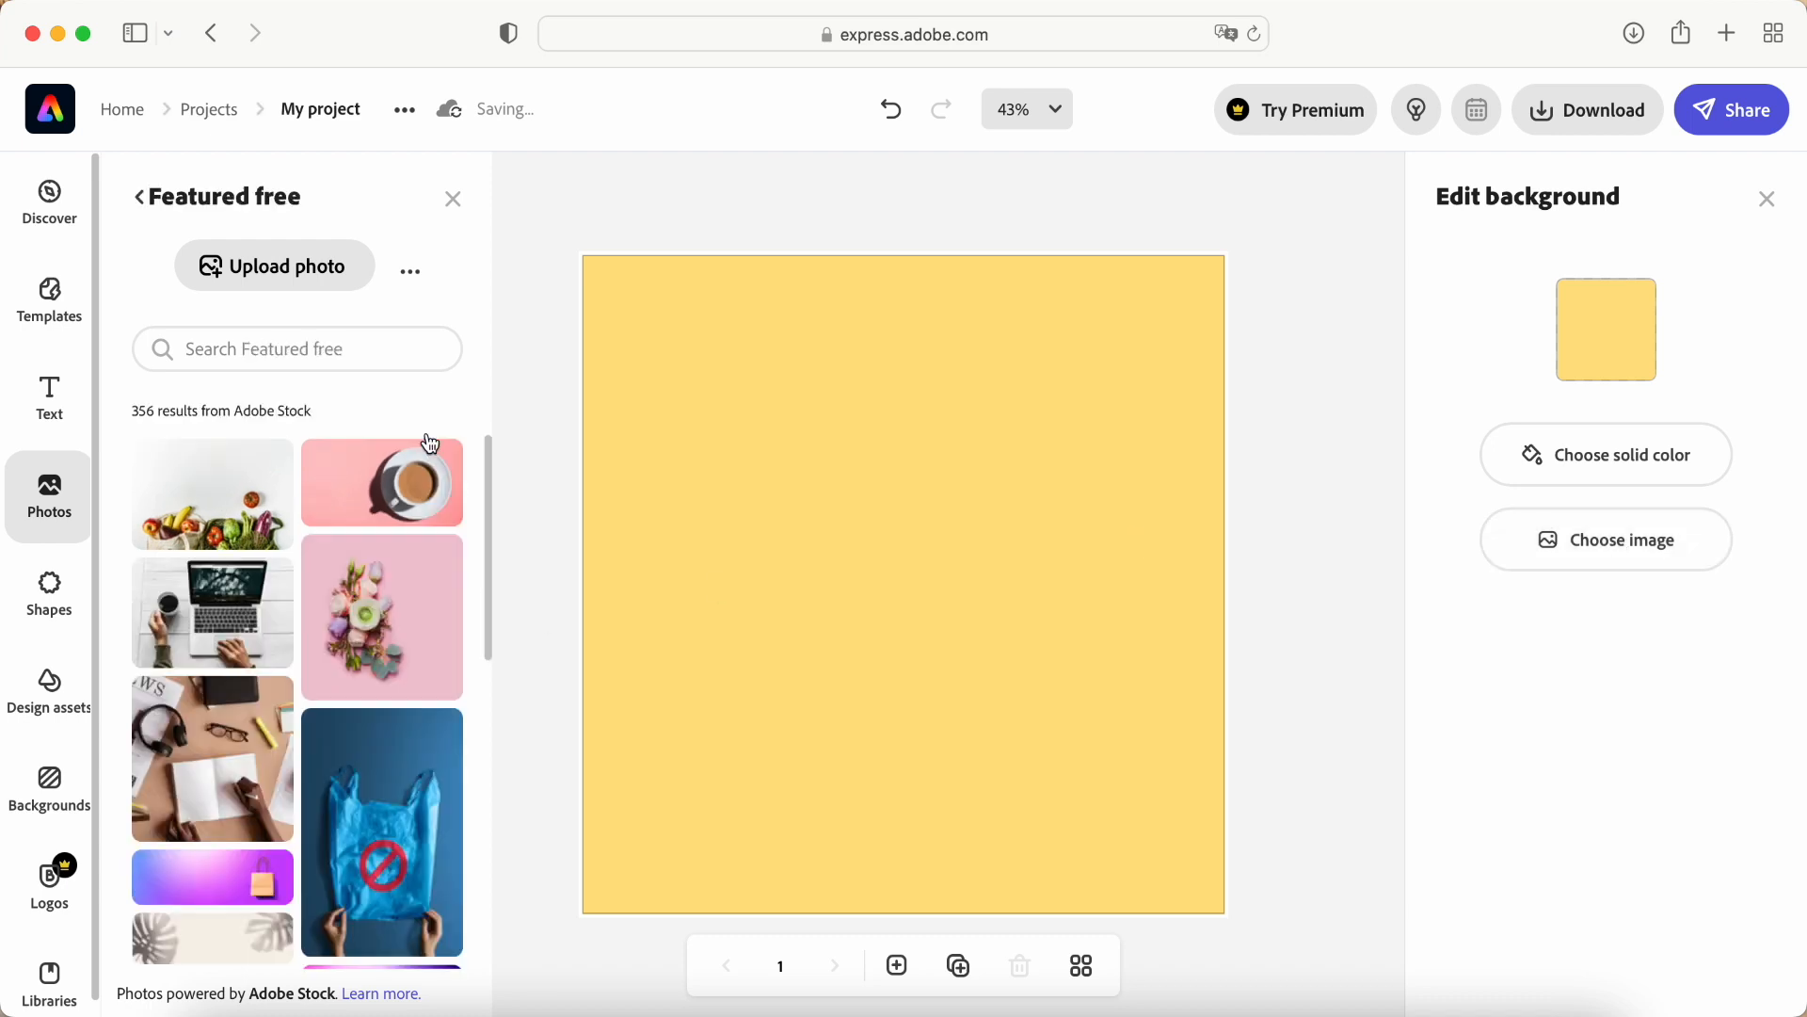
left_click(381, 495)
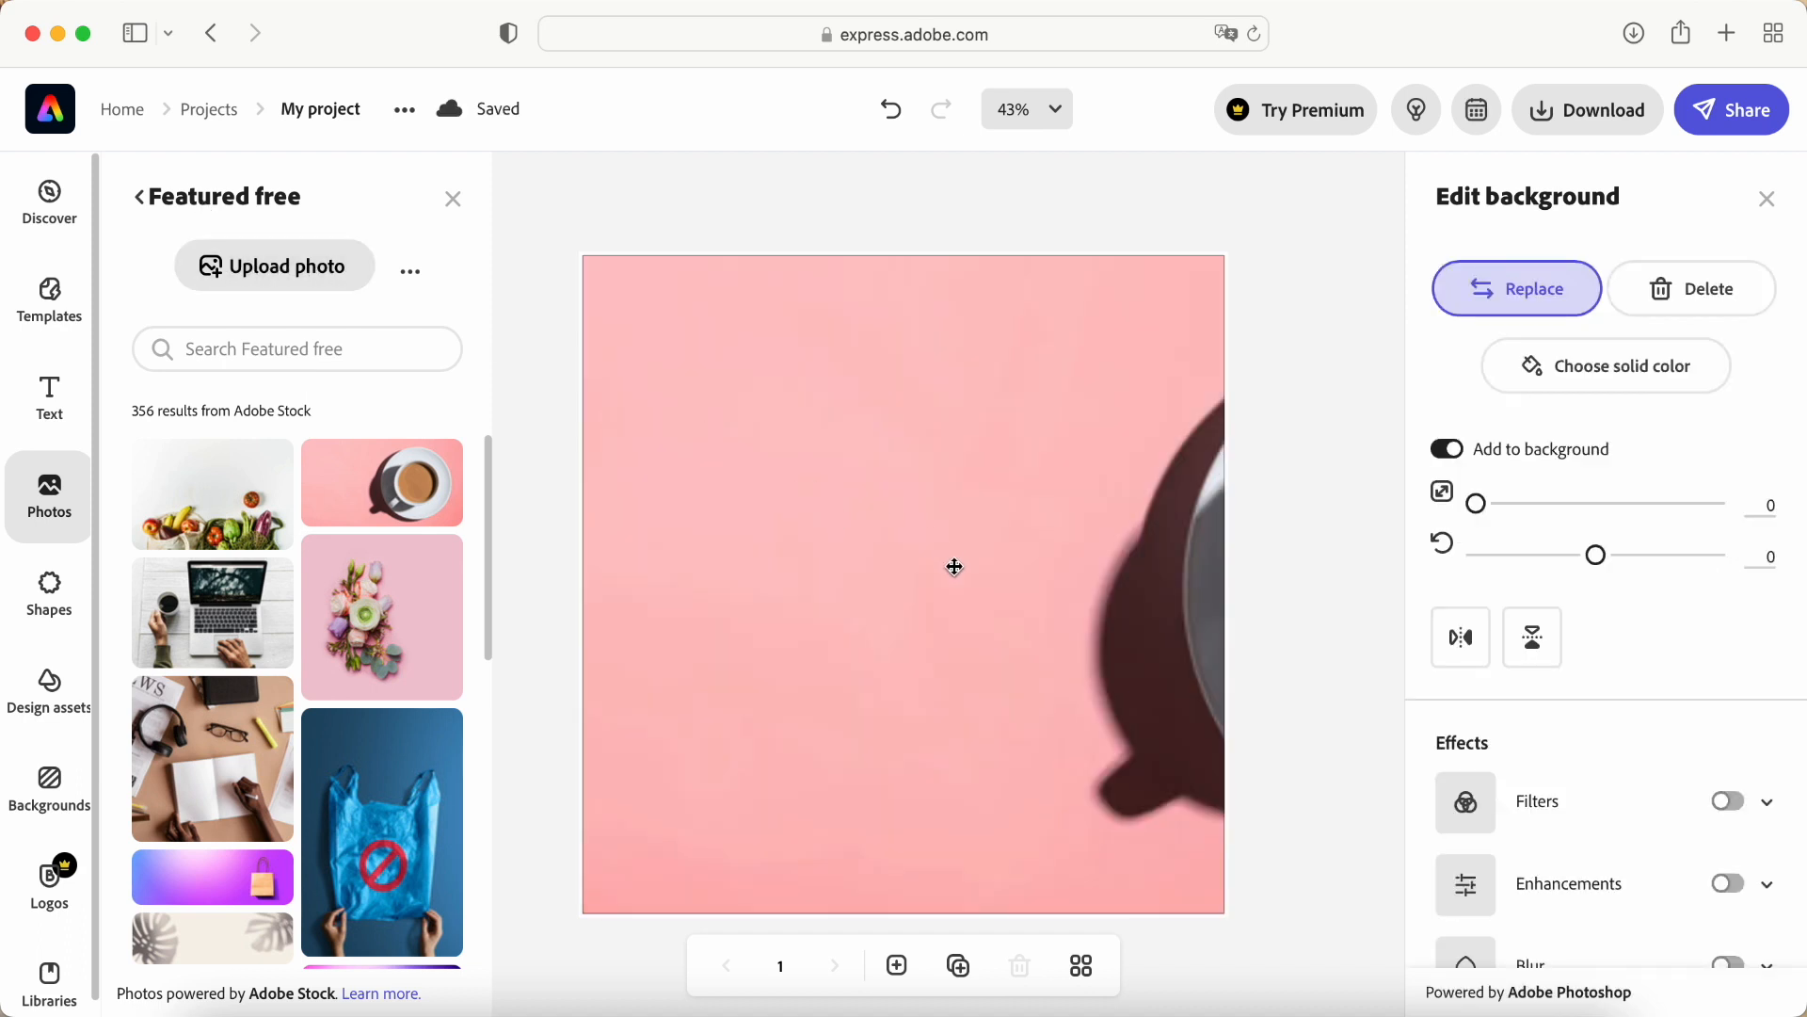
left_click_drag(957, 574, 750, 585)
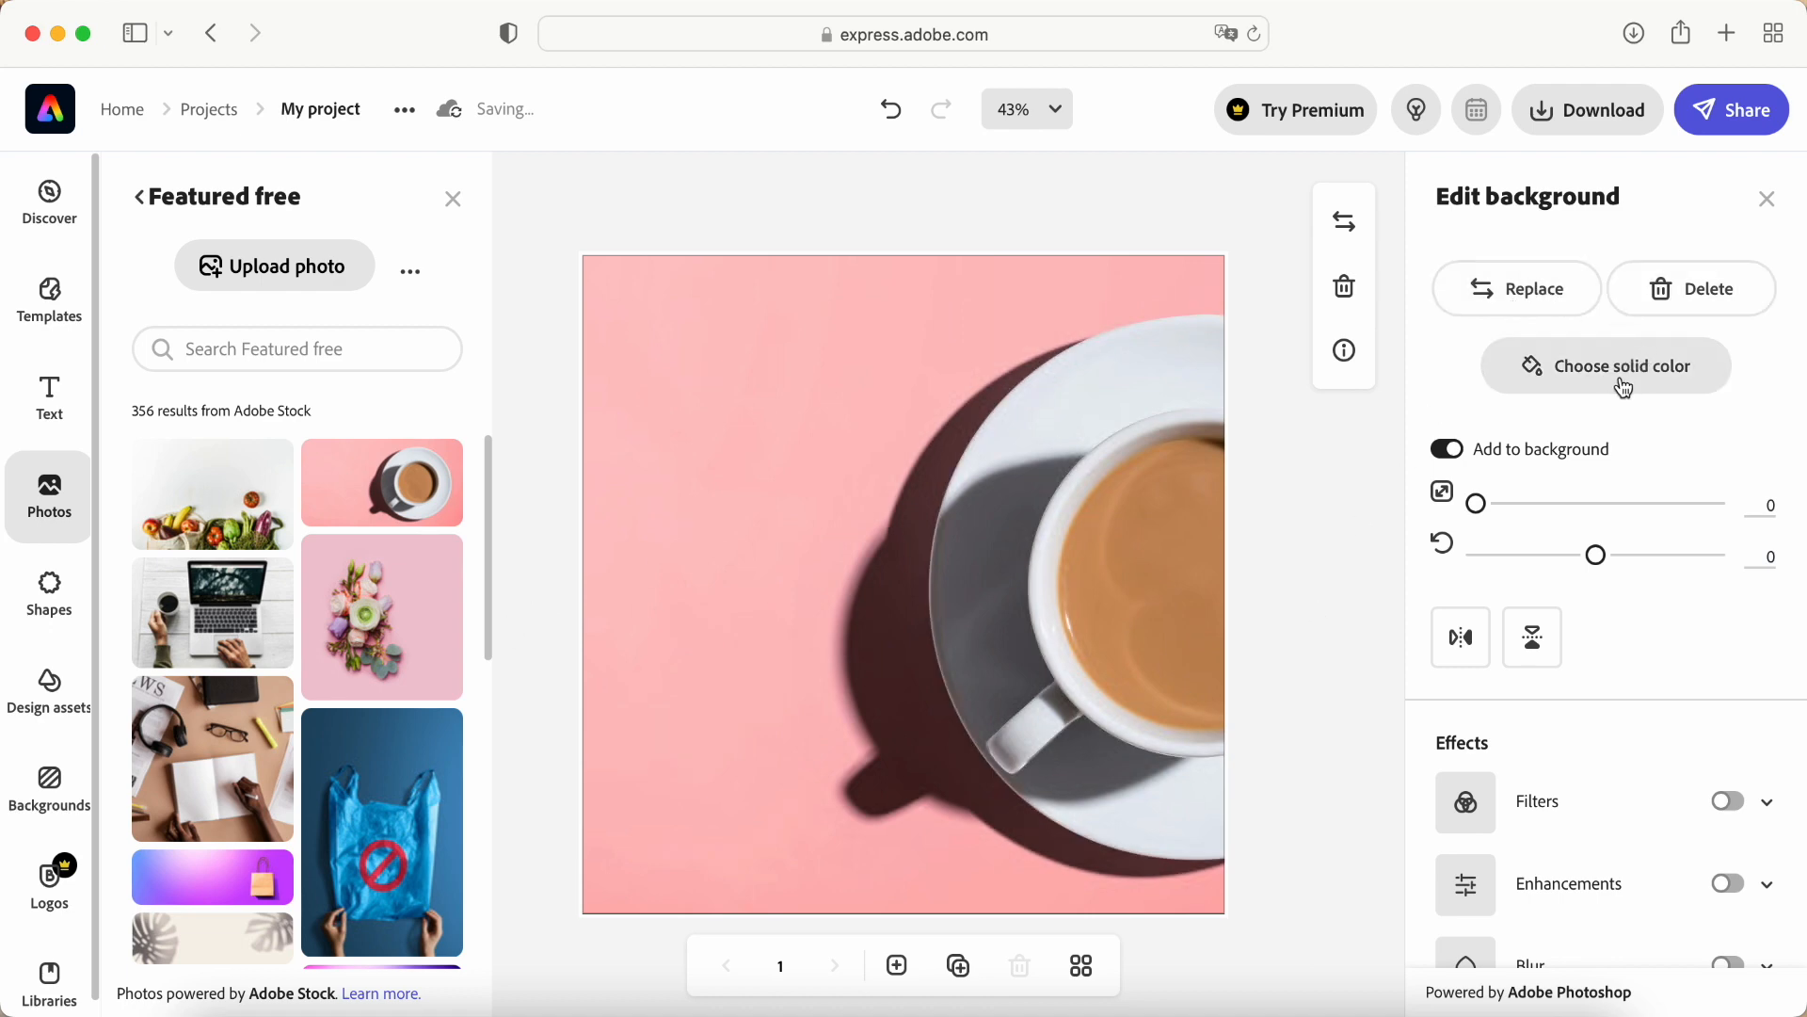
Step: Turn on filters for the background photo, try Grayscale and Darken, and apply the Colorize filter
scroll(1585, 812, "down", 1)
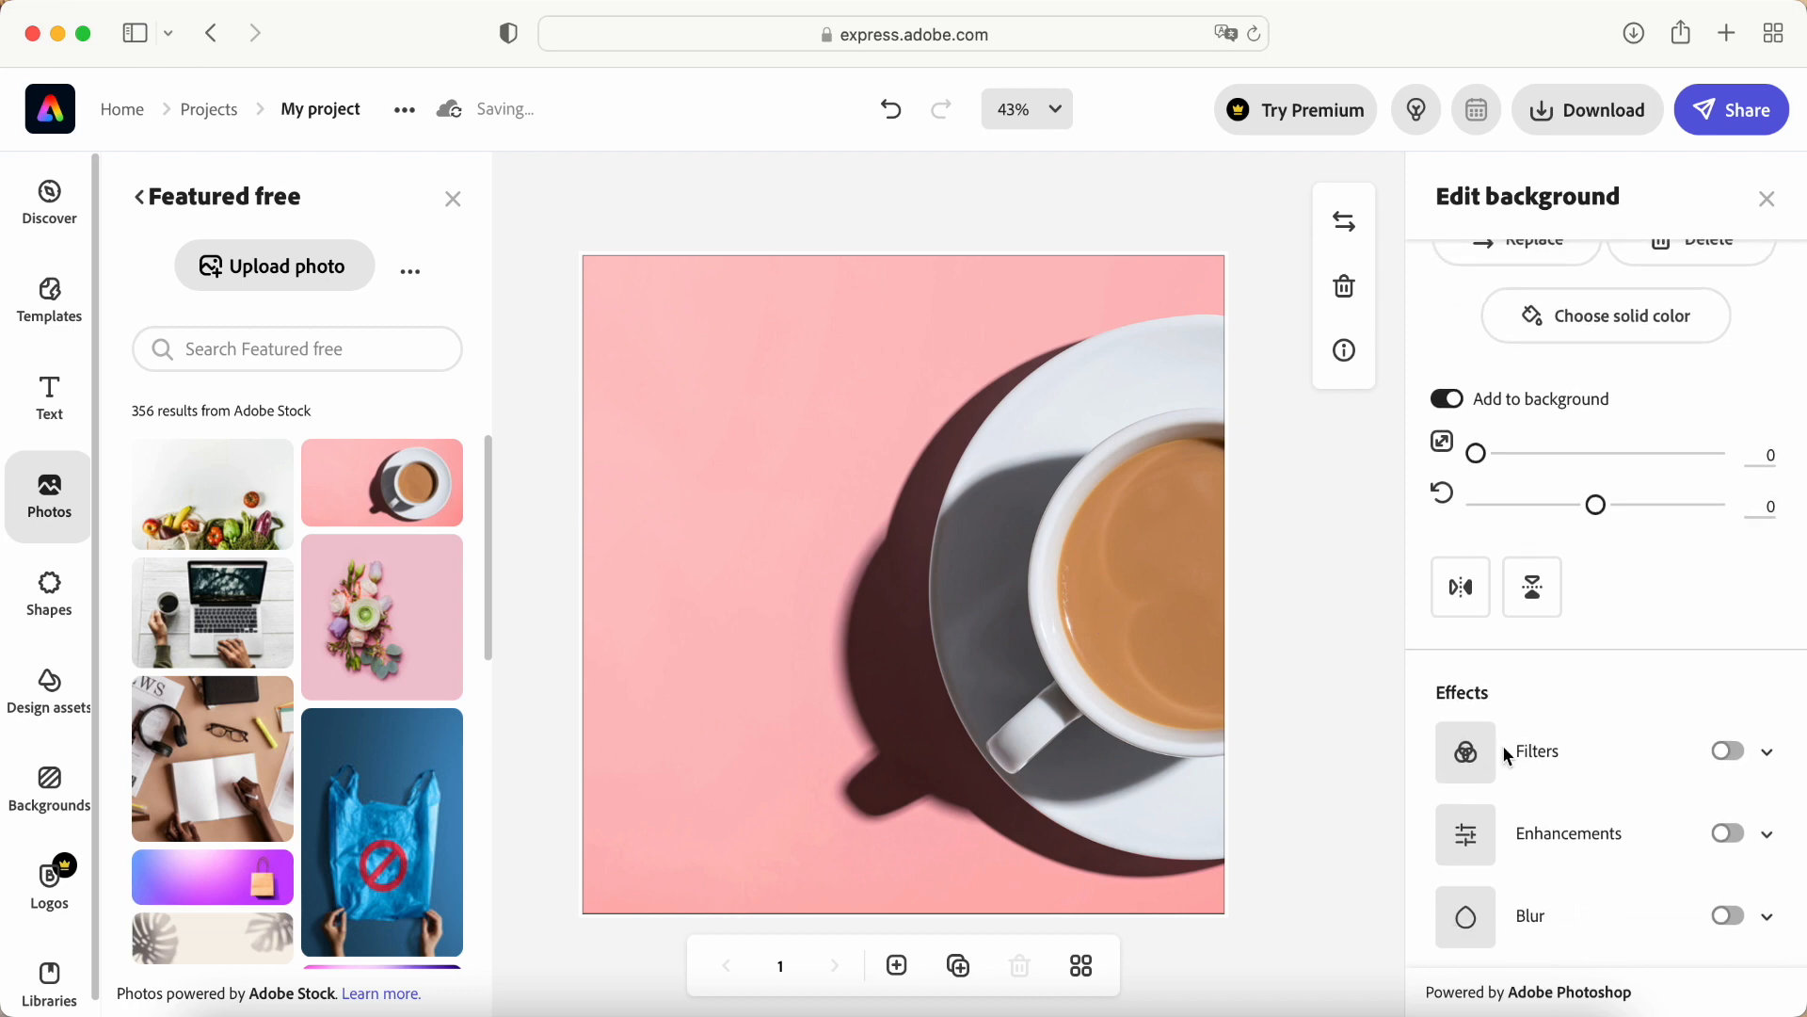
left_click(1730, 753)
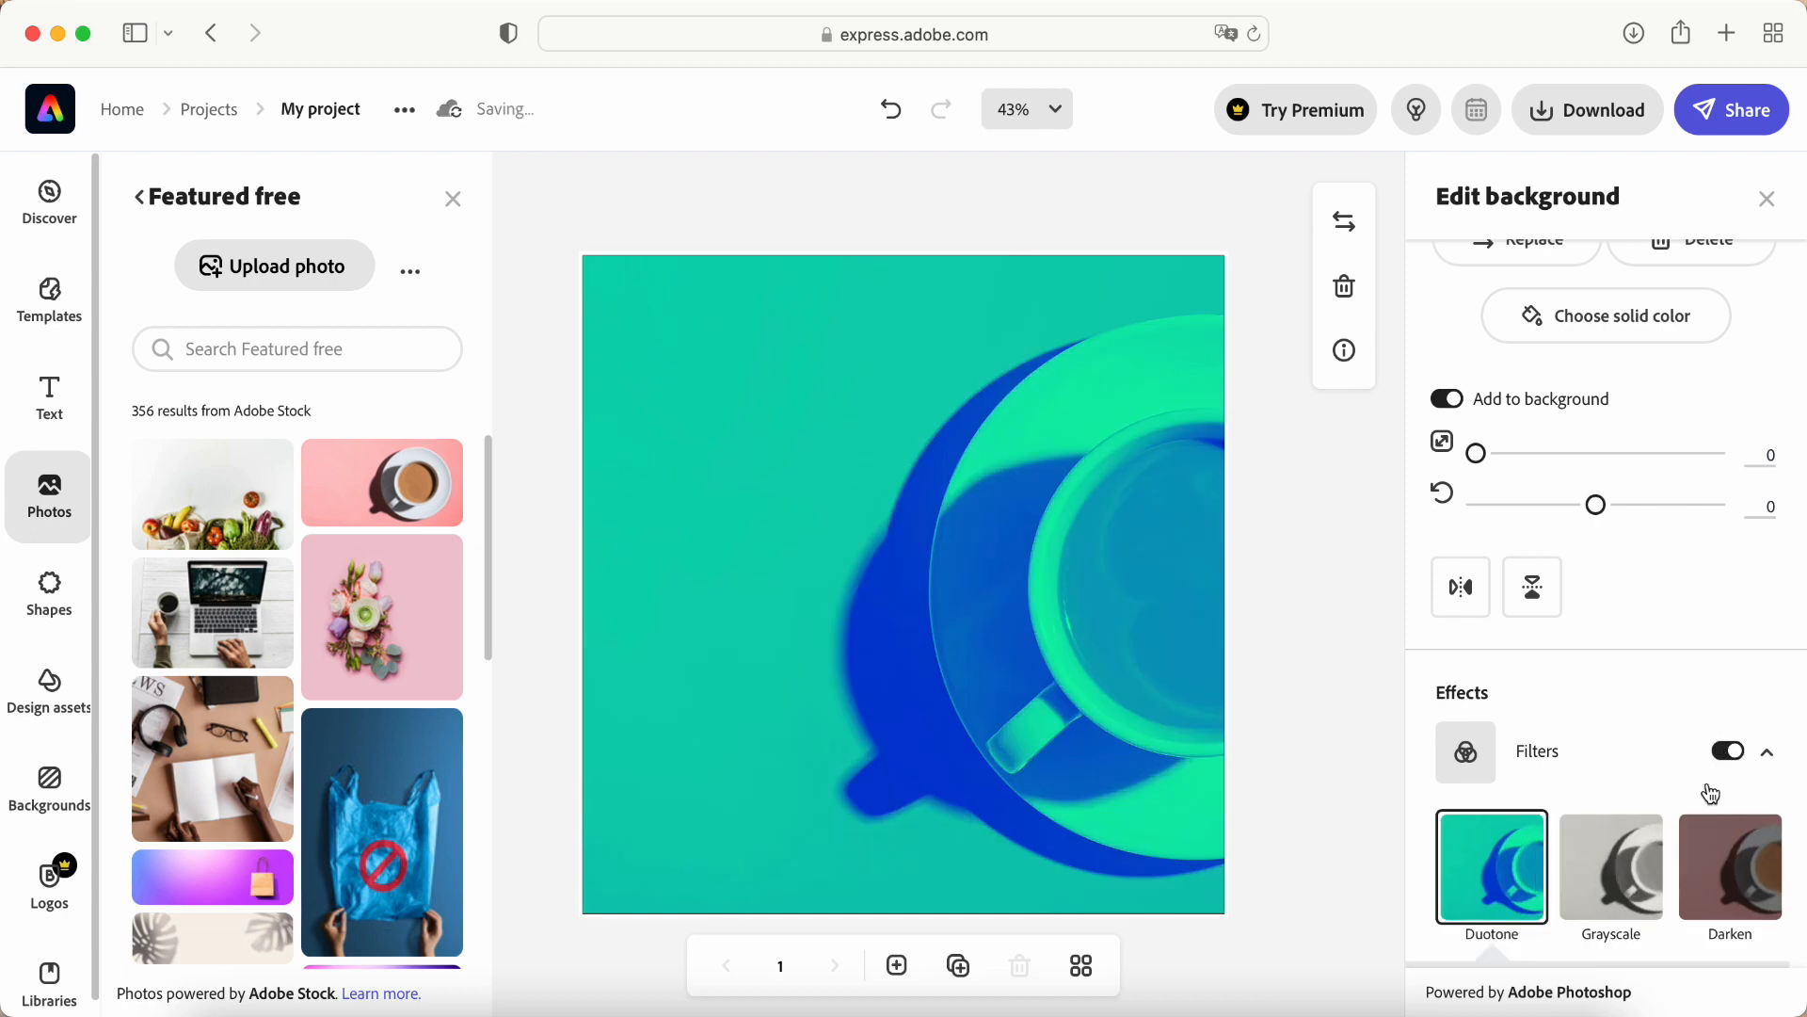
left_click(1567, 880)
left_click(1735, 900)
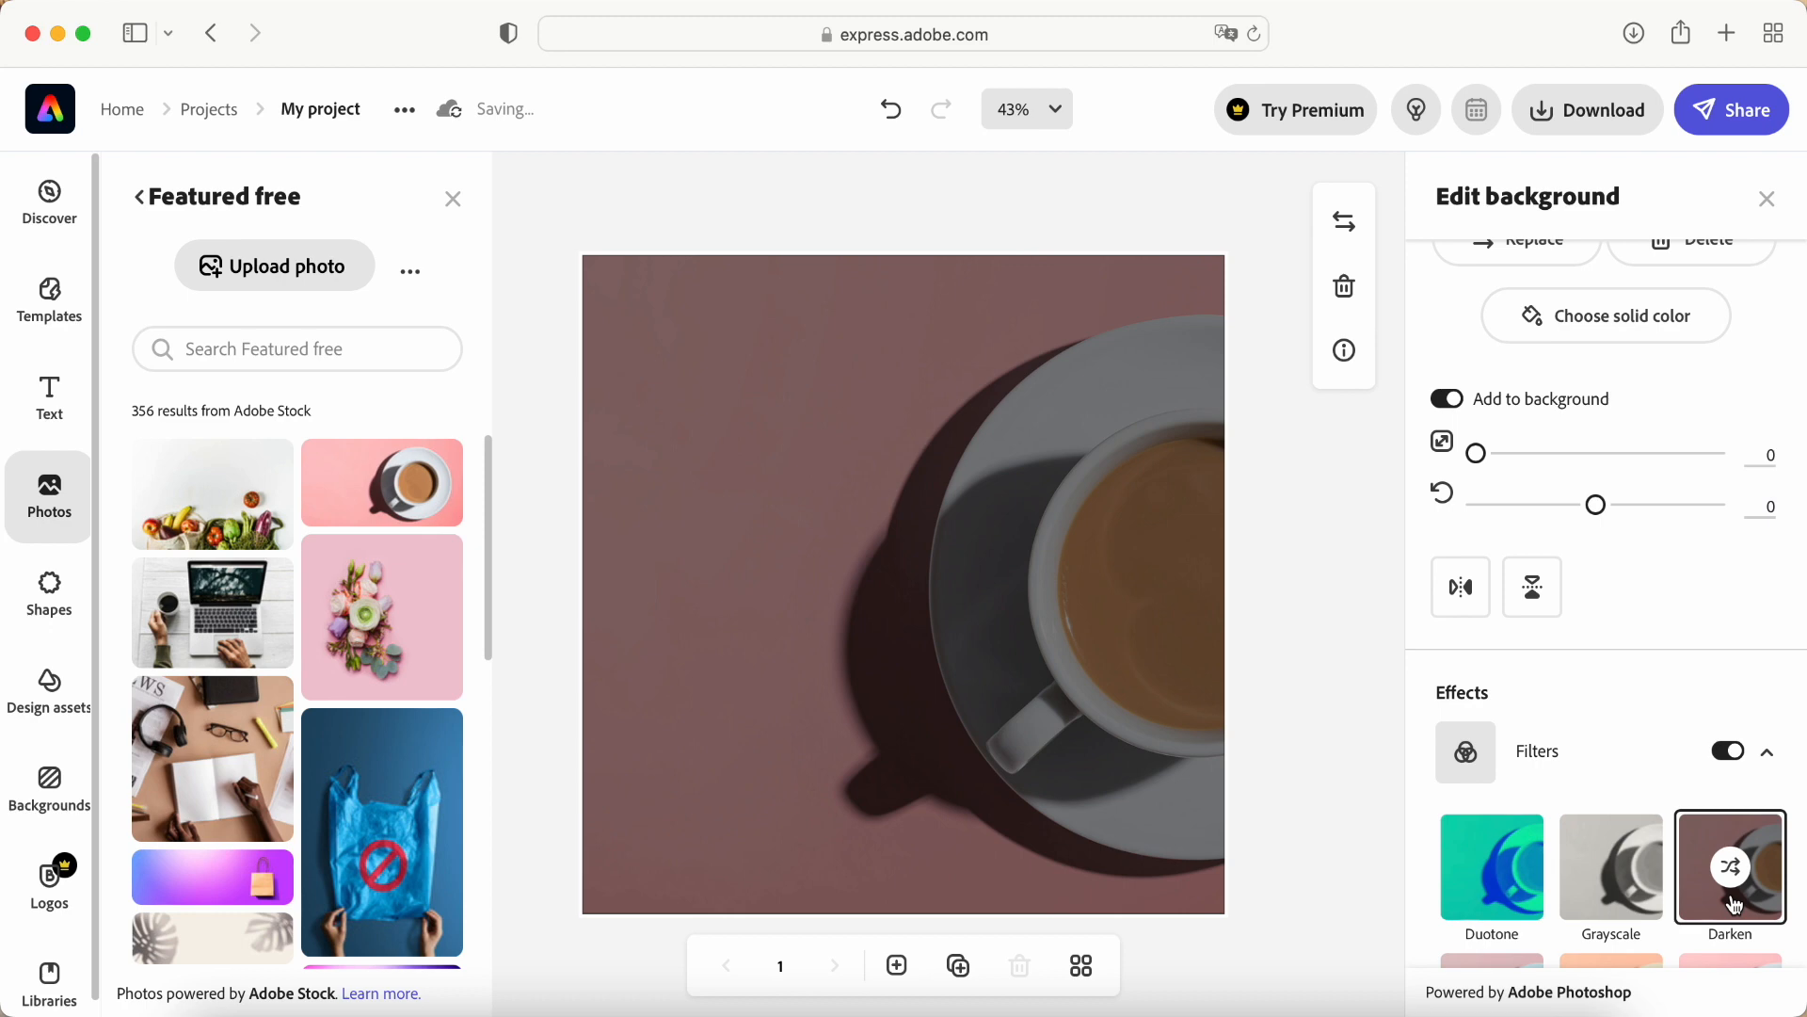
scroll(1735, 901, "down", 3)
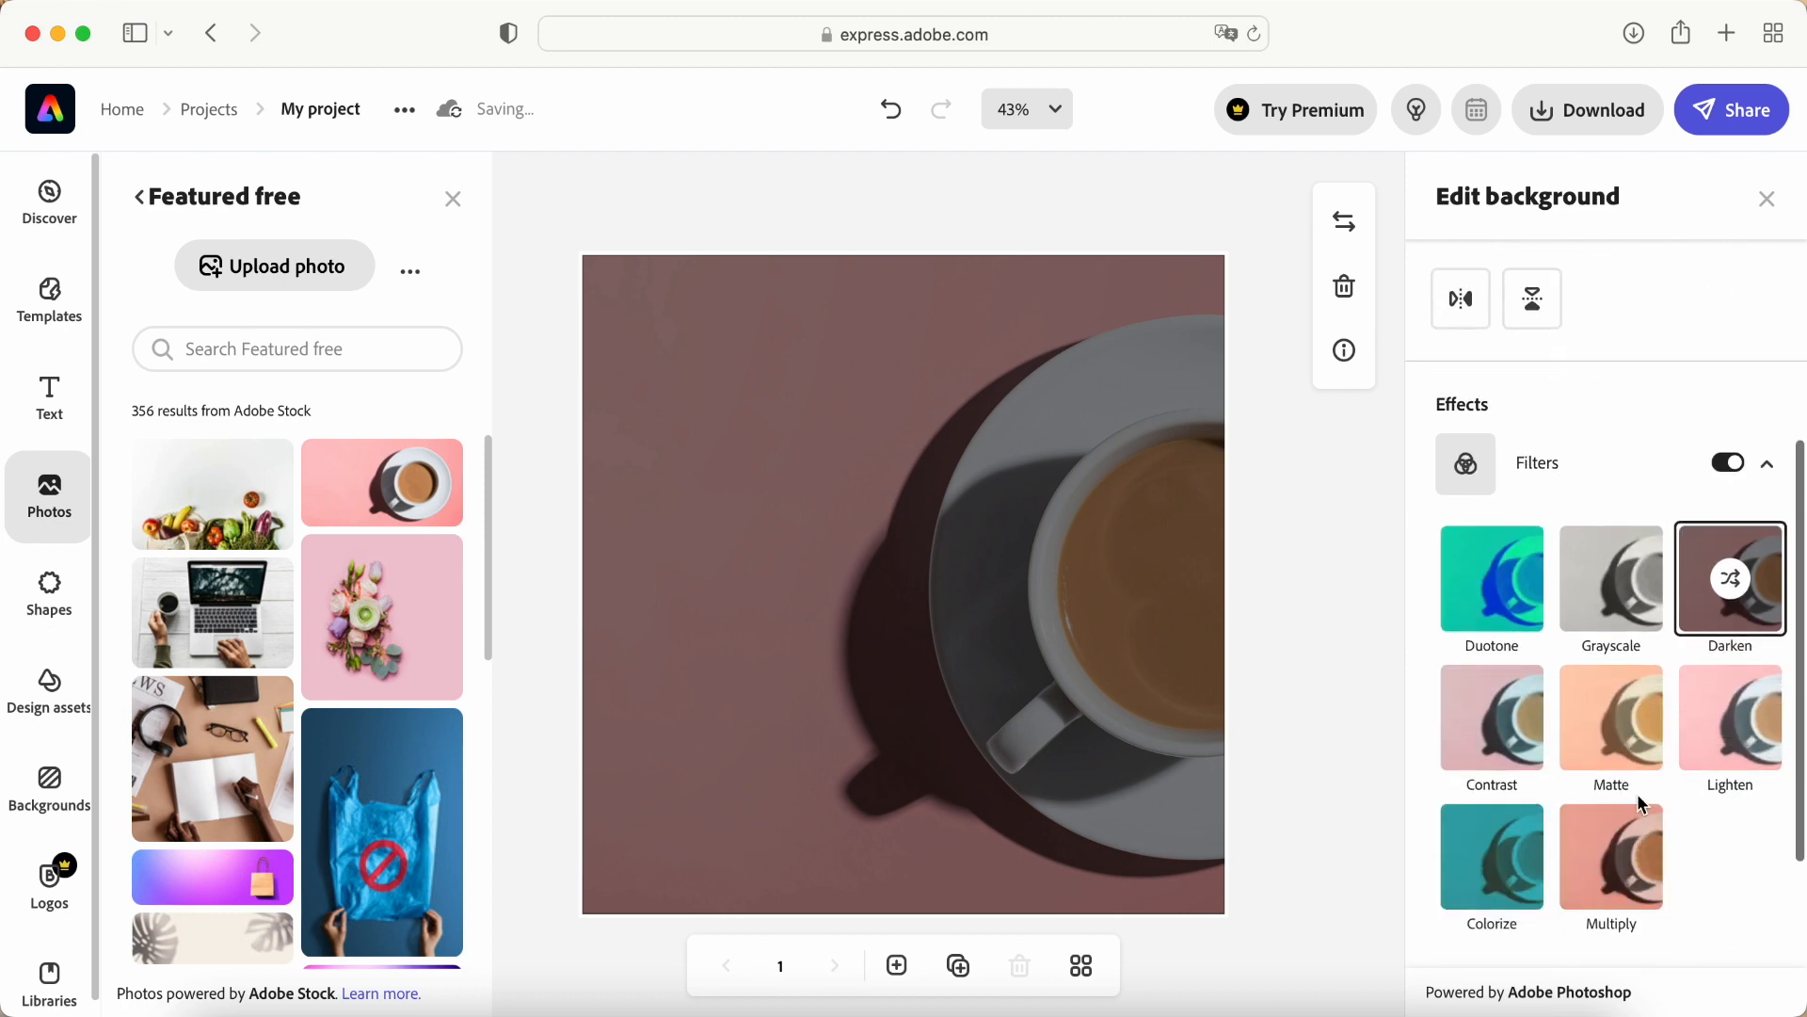
left_click(1504, 833)
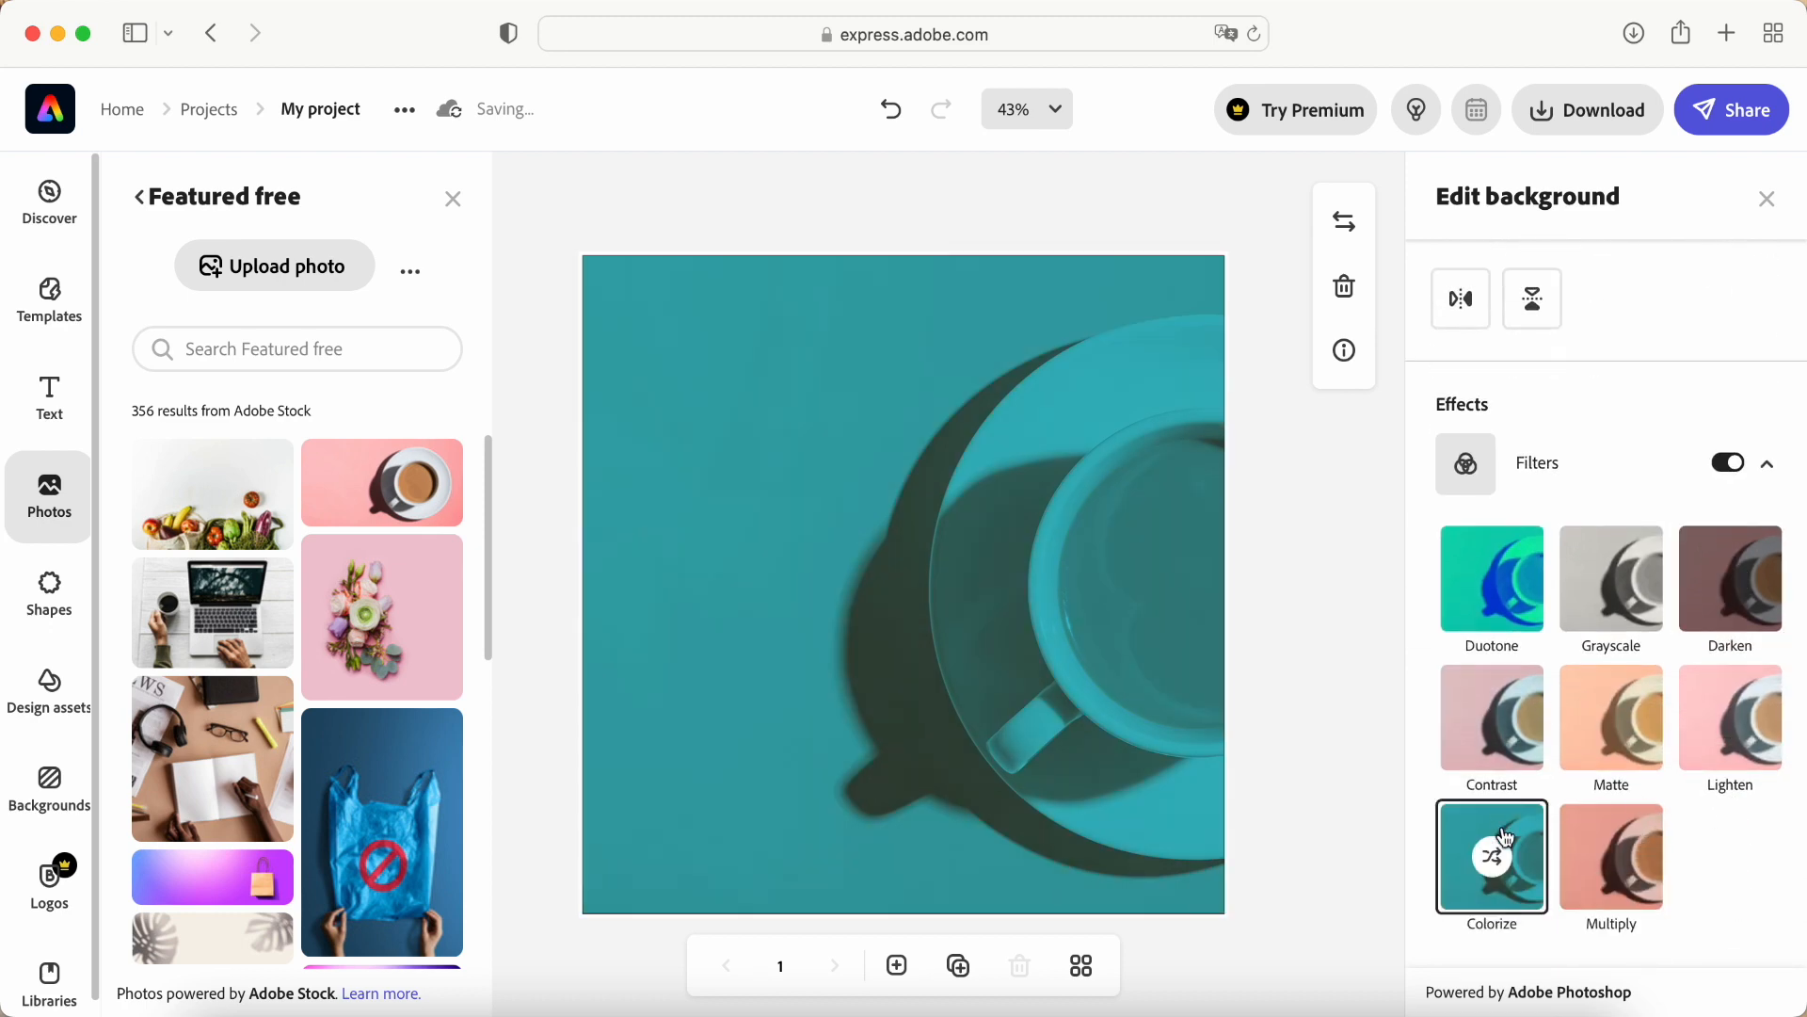
Step: Apply the Duotone filter to the background photo, try several color presets, and choose the magenta and yellow one
left_click(1506, 598)
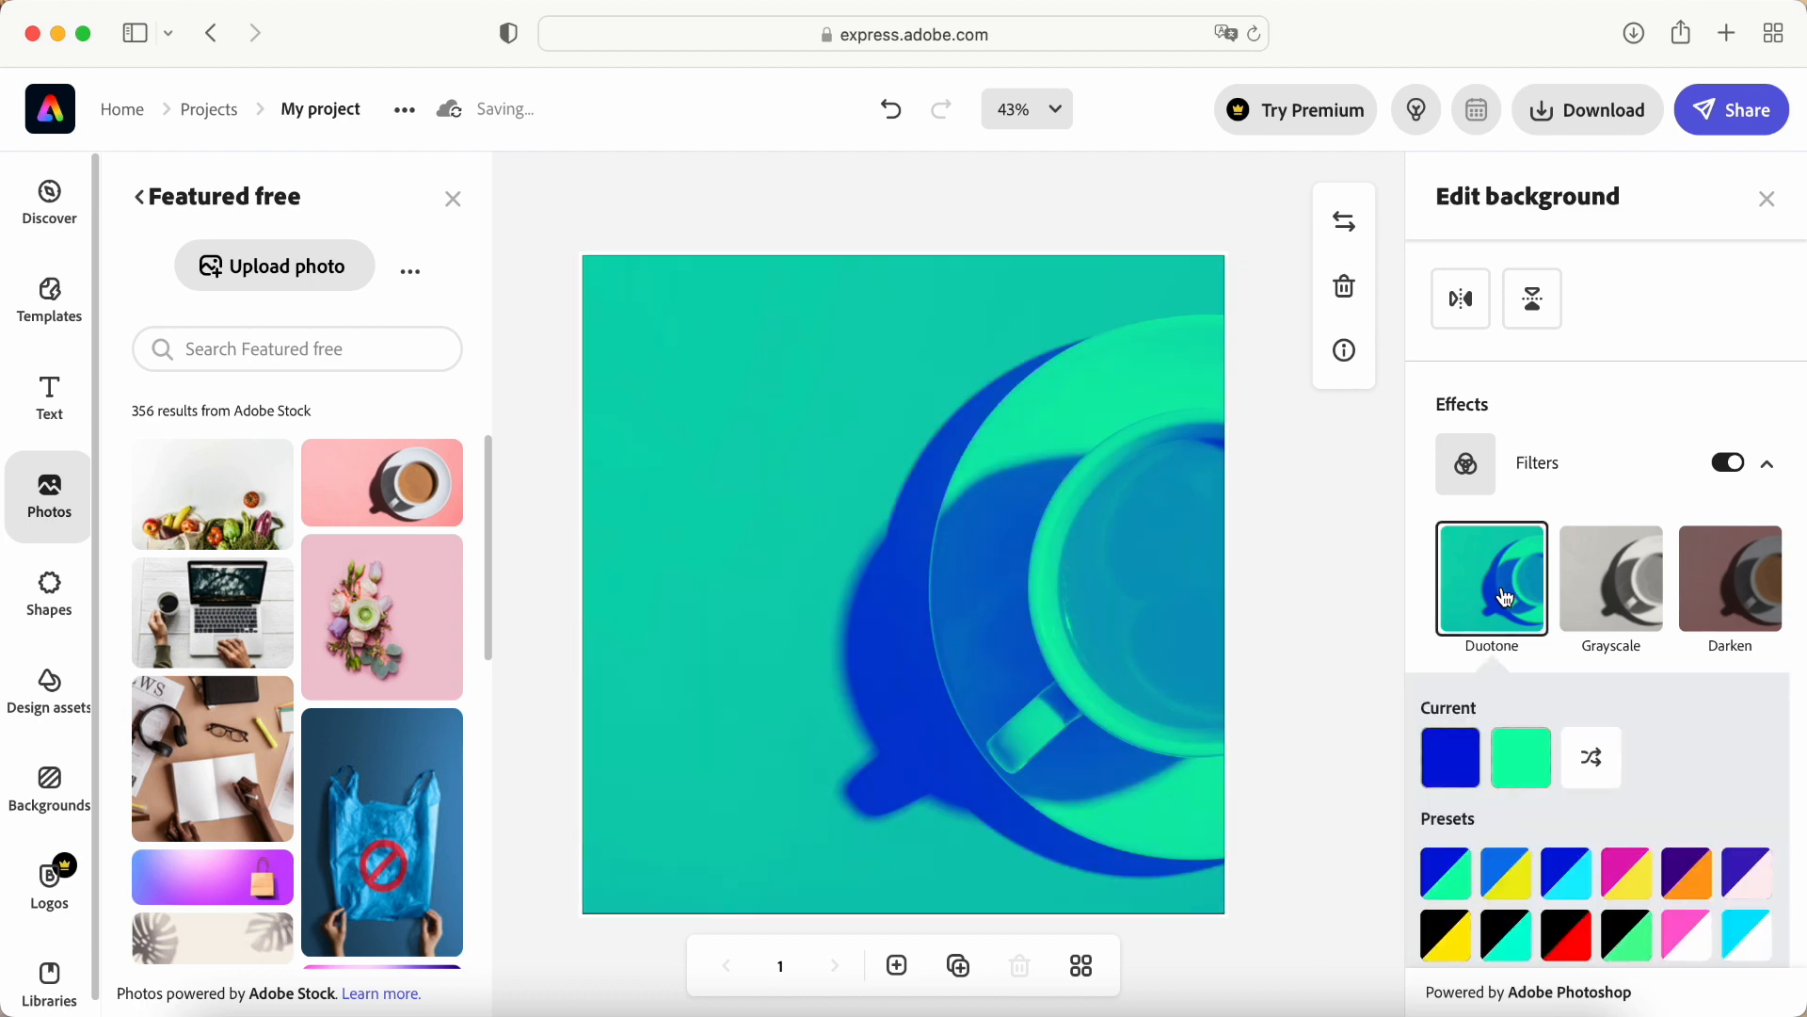
scroll(1532, 887, "down", 1)
left_click(1560, 824)
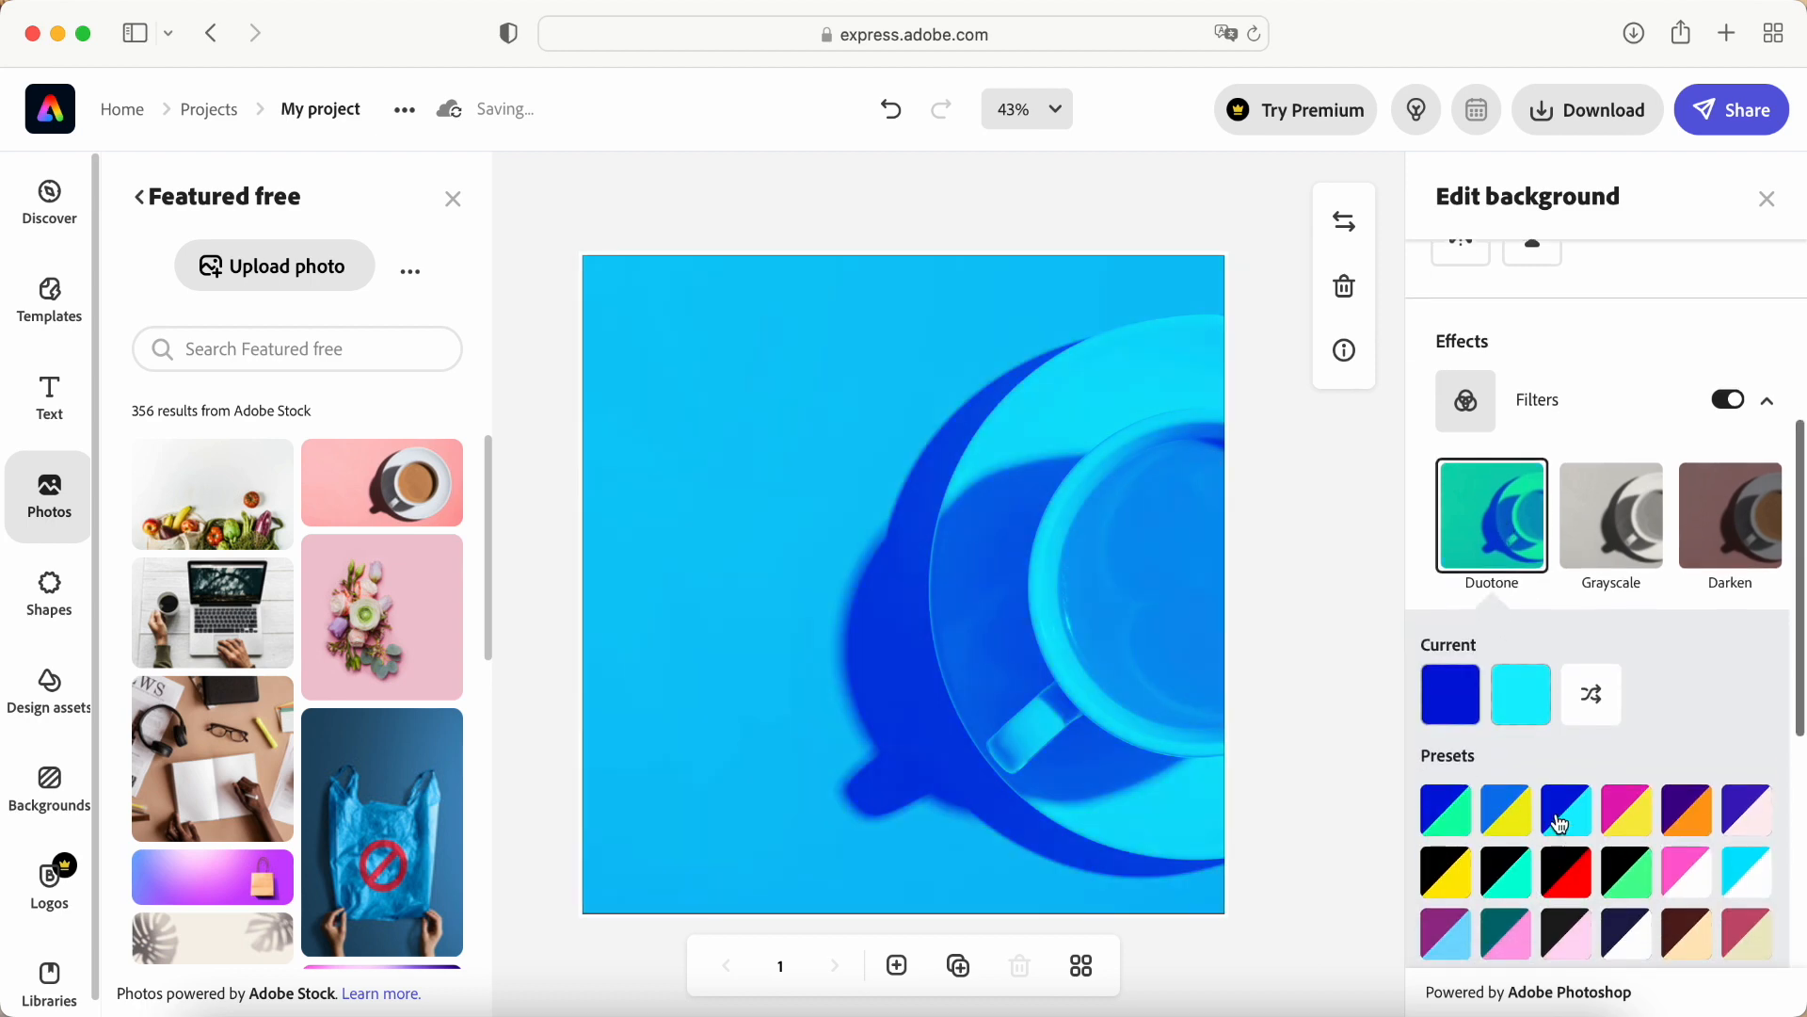
left_click(1635, 829)
left_click(1692, 829)
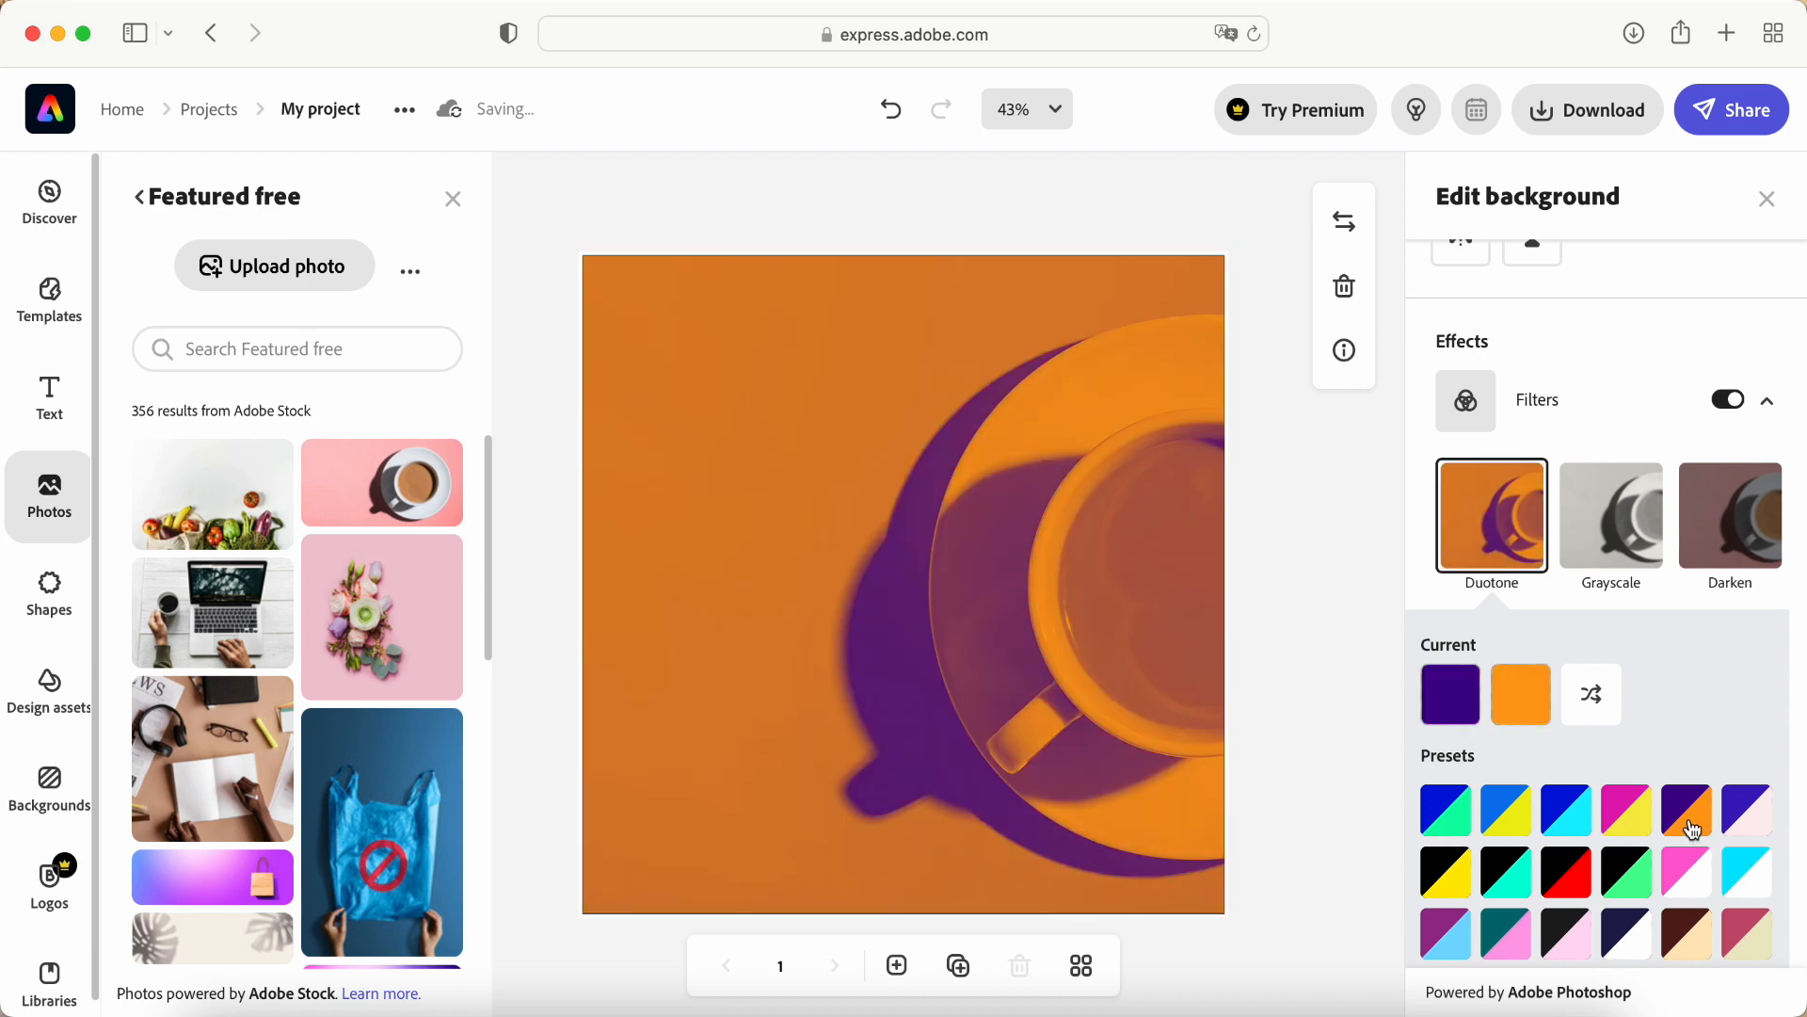
left_click(1636, 824)
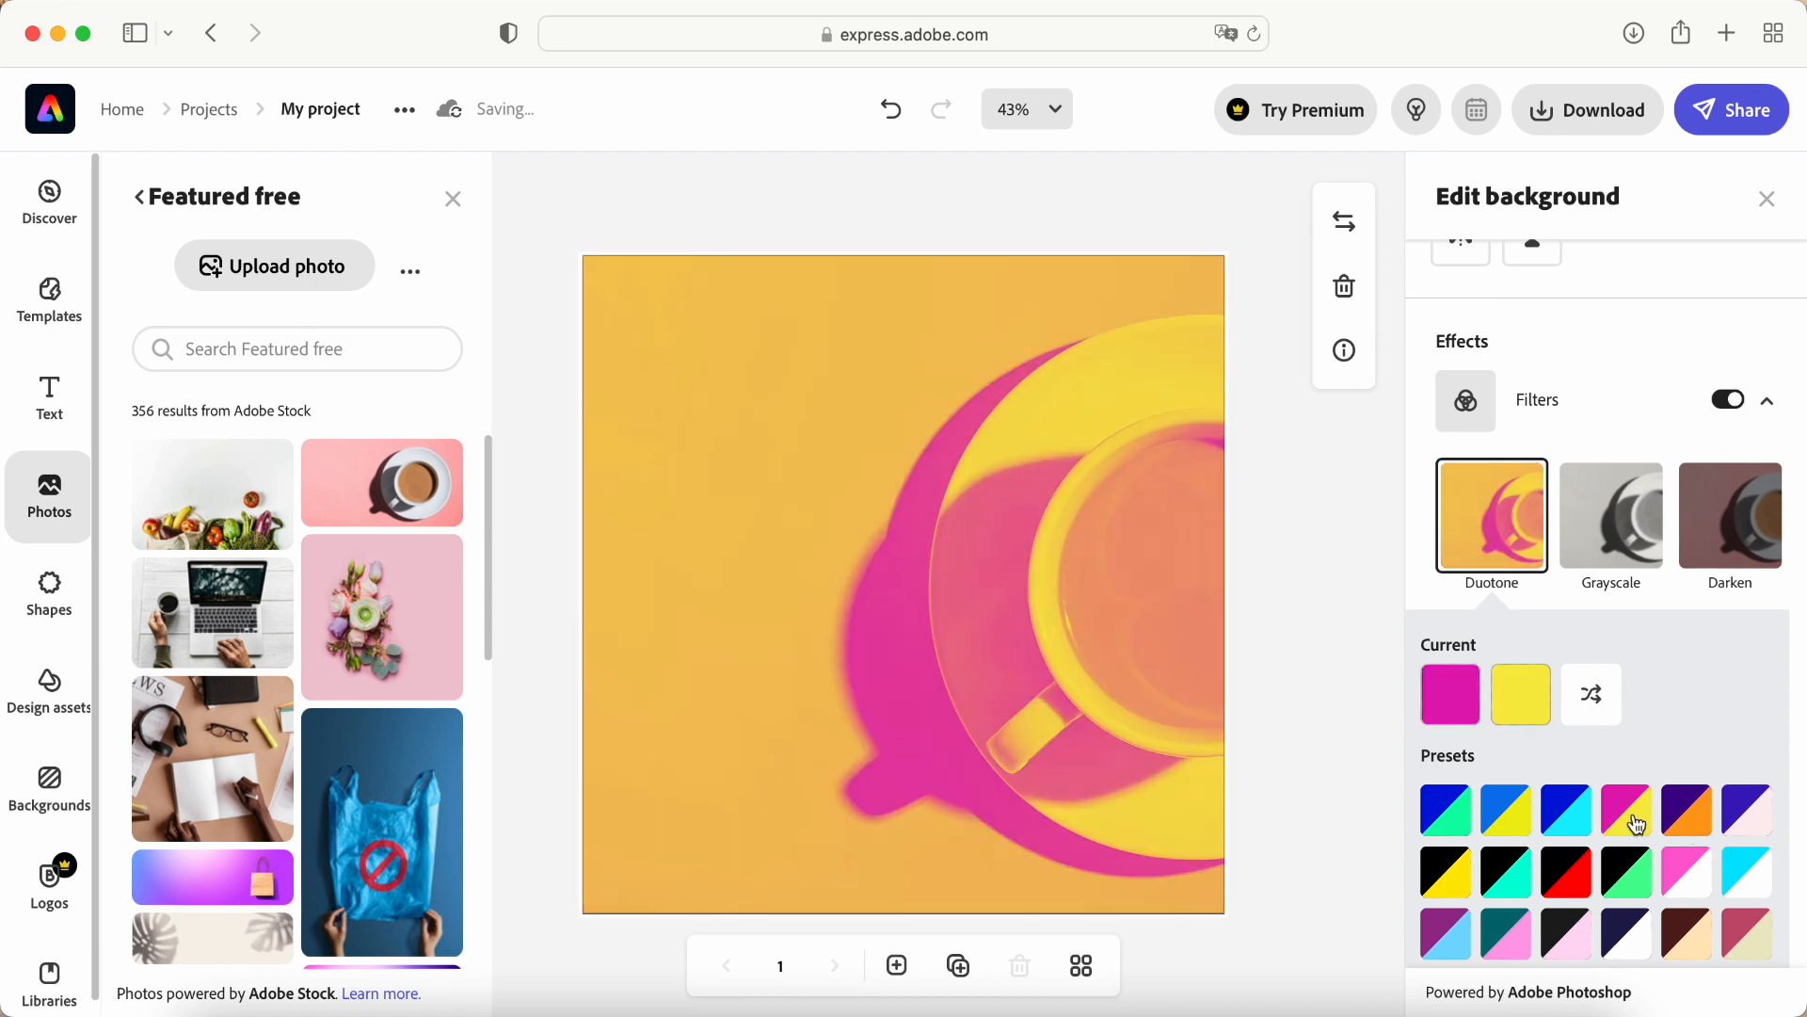
Step: Set the duotone's highlights color to a slightly lighter yellow, #F8ED47
left_click(1525, 706)
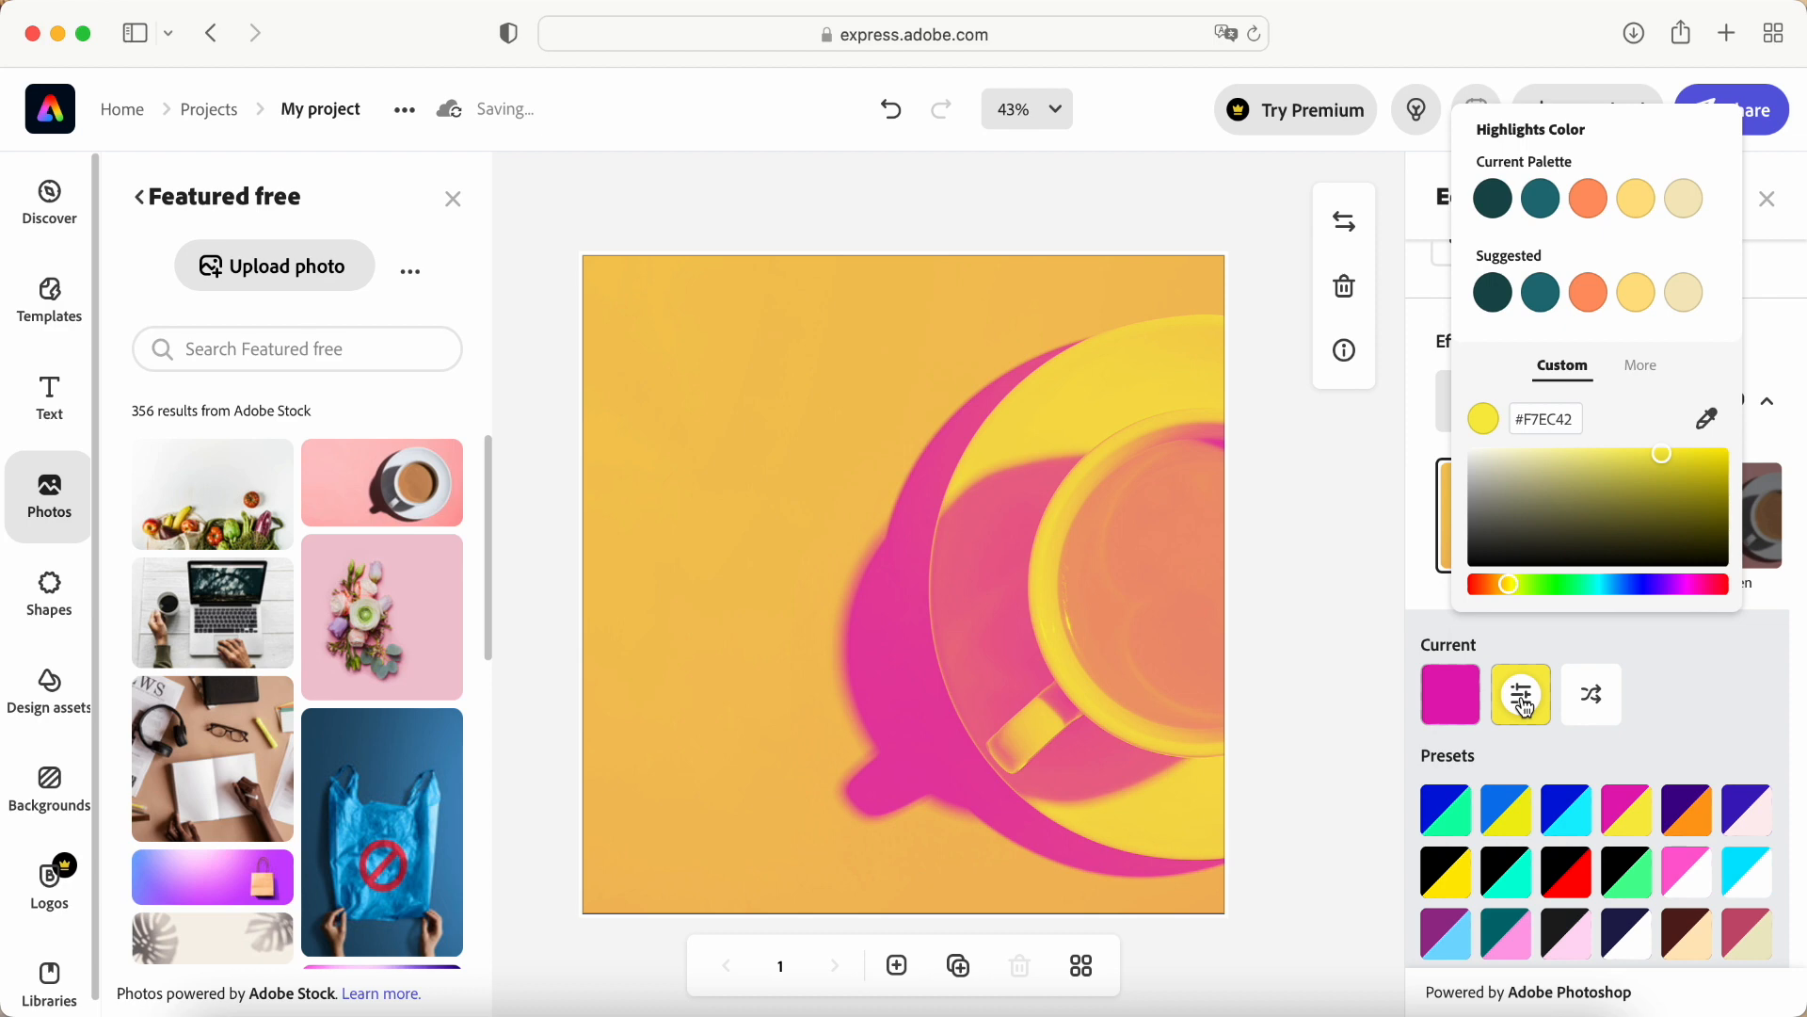
mouse_move(1659, 460)
left_mouse_down()
mouse_move(1581, 493)
mouse_move(1650, 492)
mouse_move(1650, 449)
left_mouse_up()
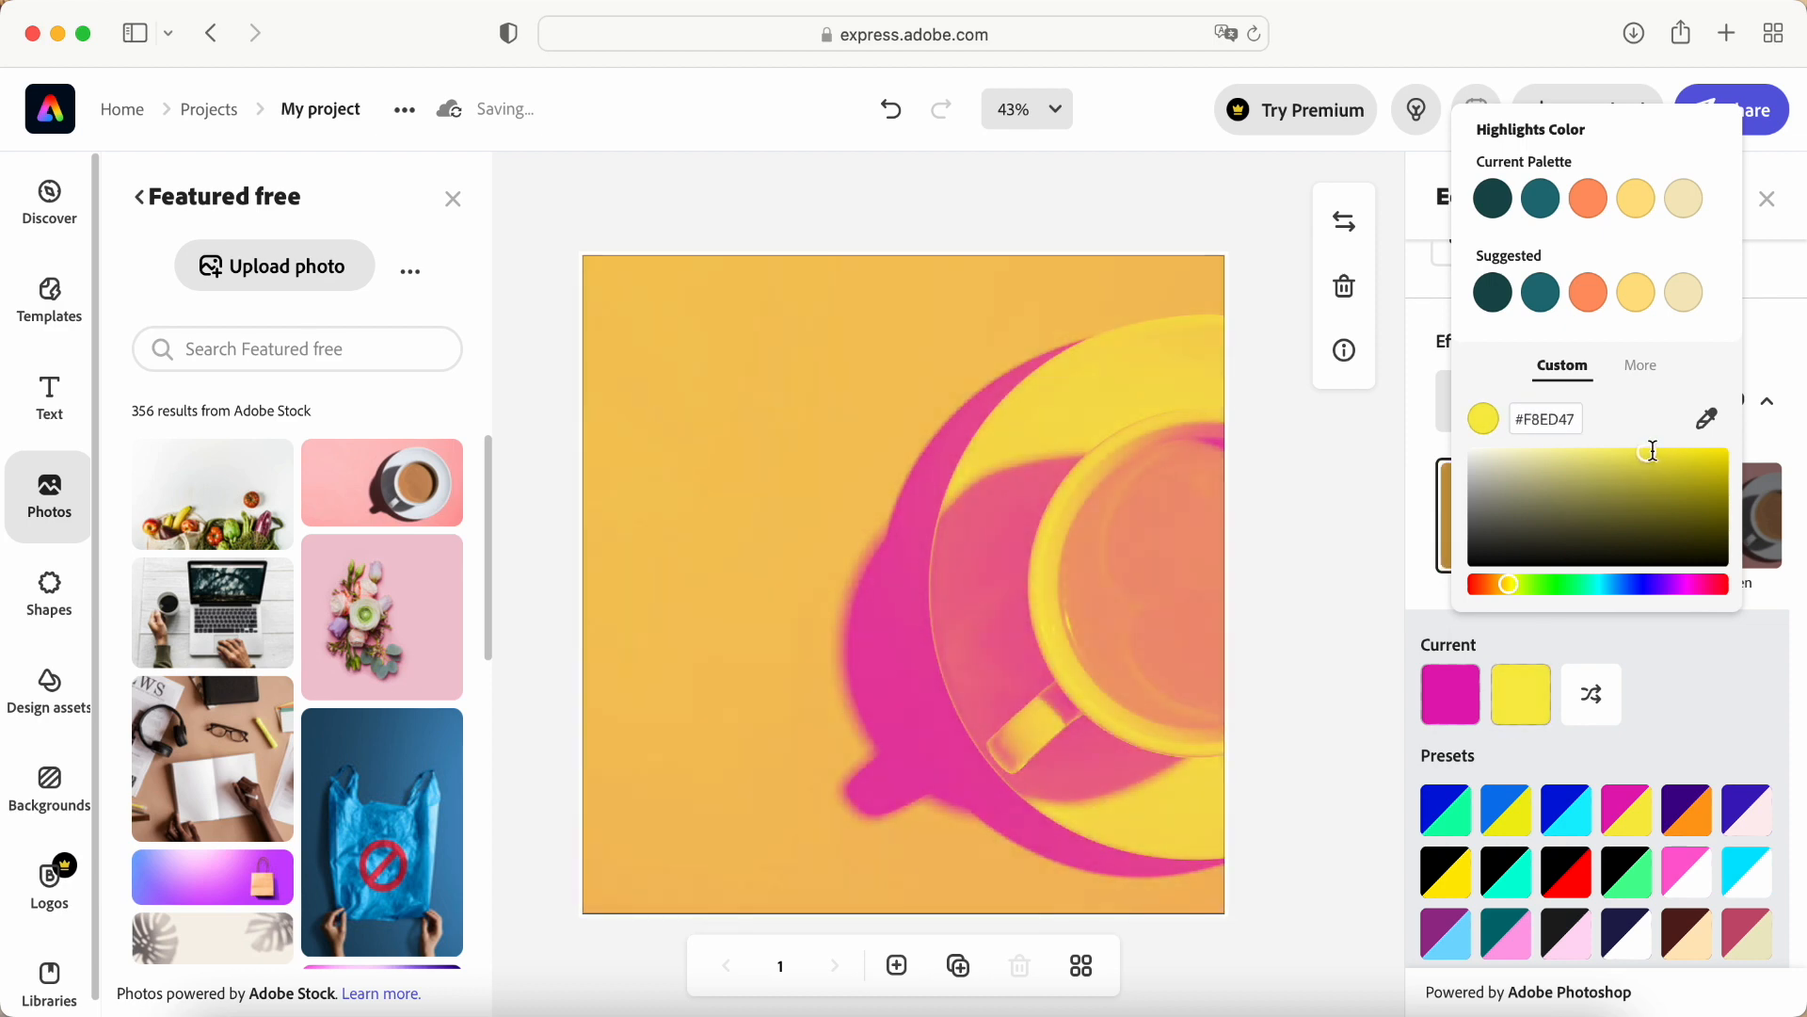
left_click(1677, 691)
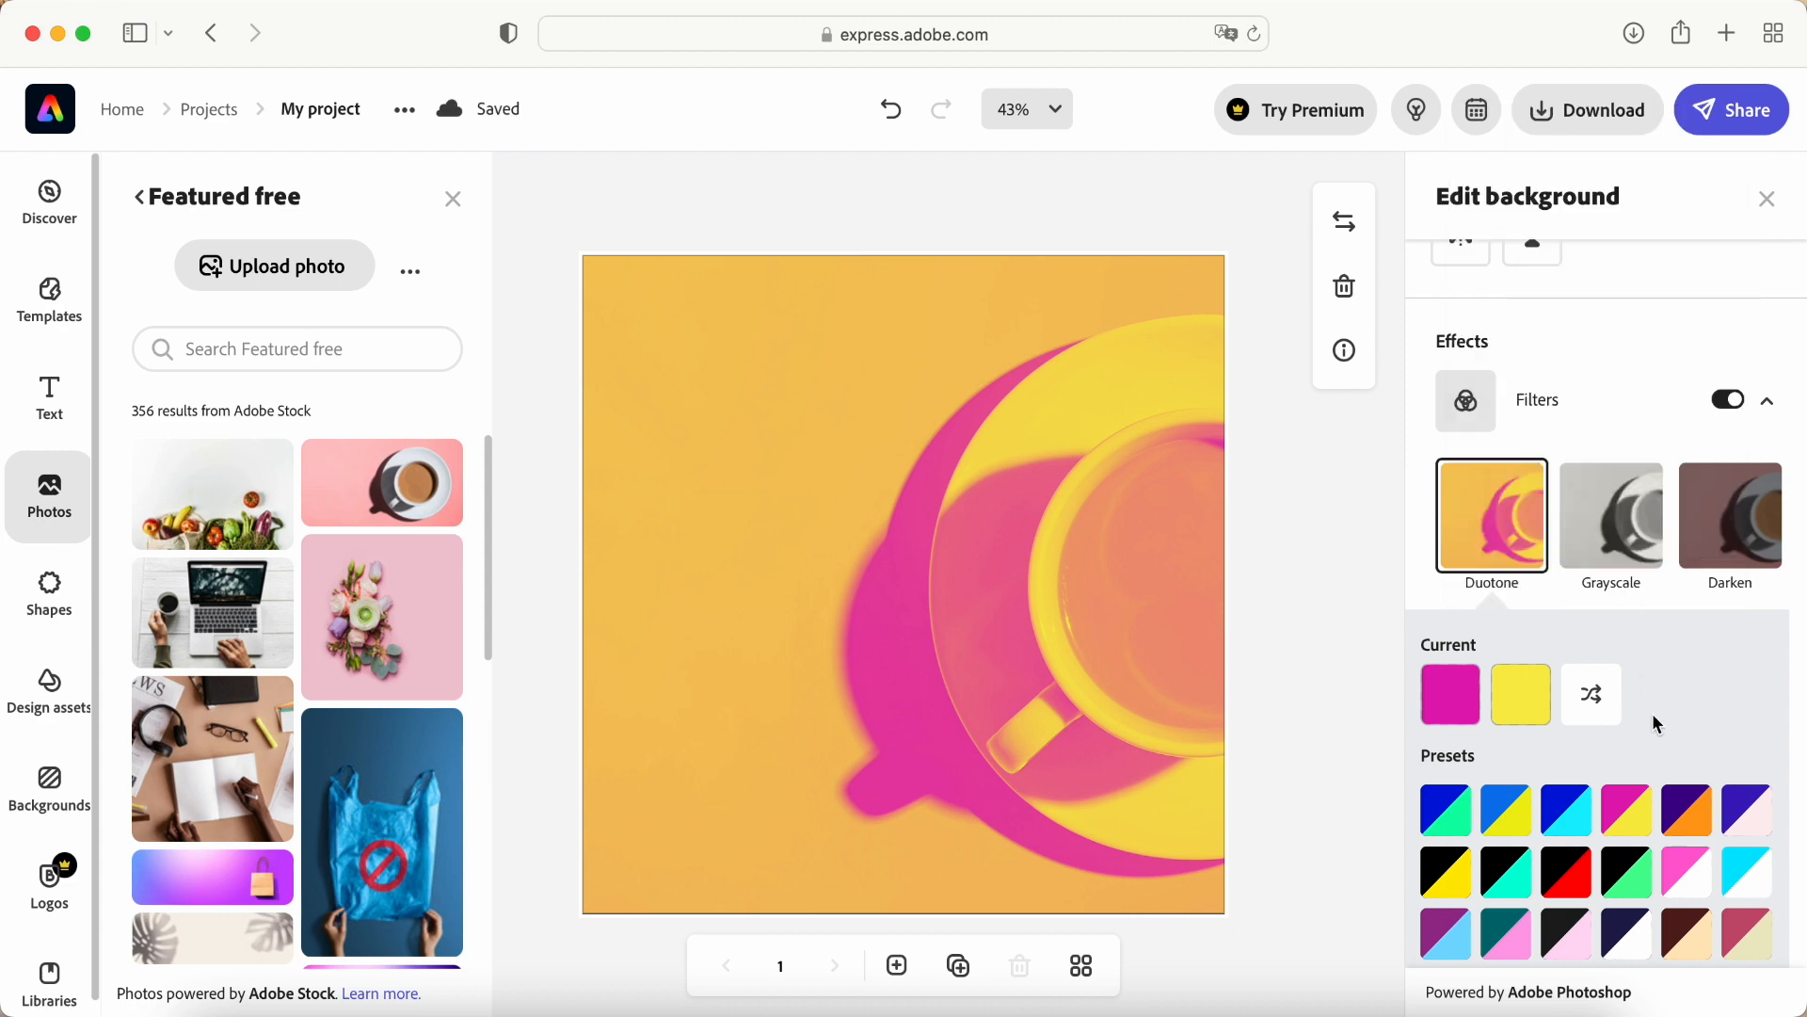
Step: Try the background photo's enhancements with contrast 59 and brightness 23, and turn the enhancements off again
scroll(1652, 715, "down", 5)
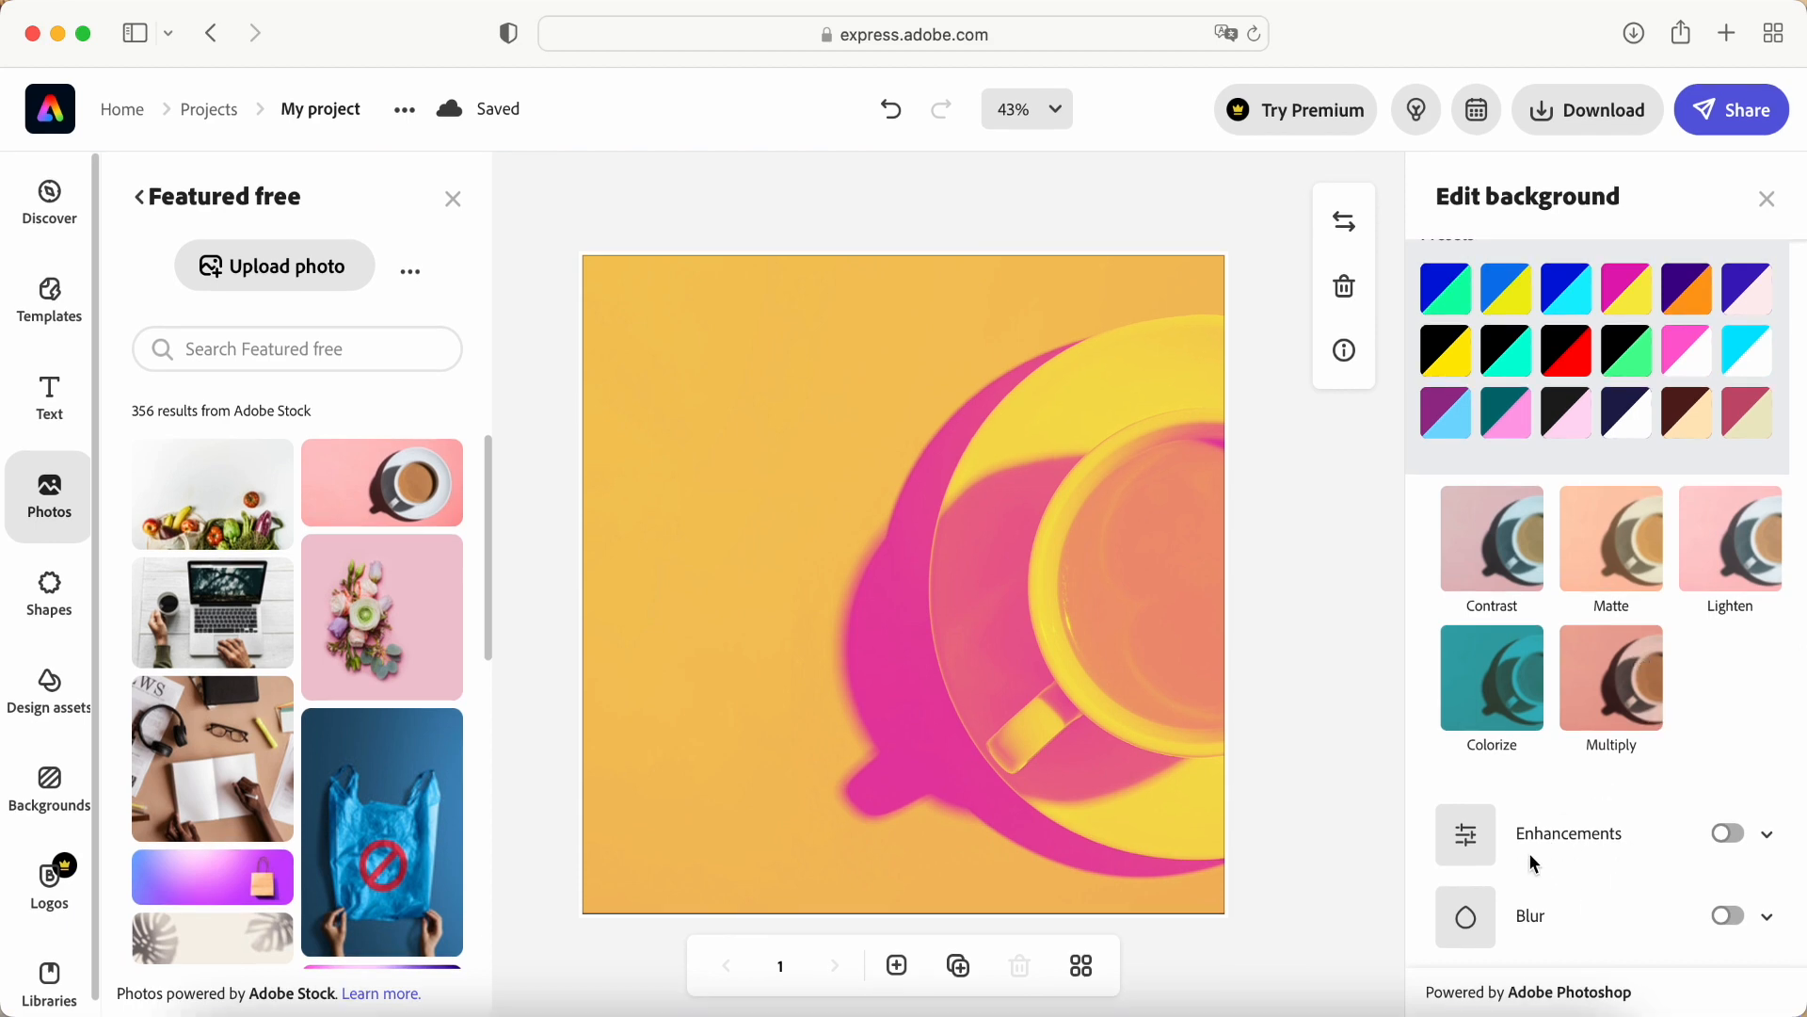
left_click(1726, 840)
left_click_drag(1627, 931, 1668, 942)
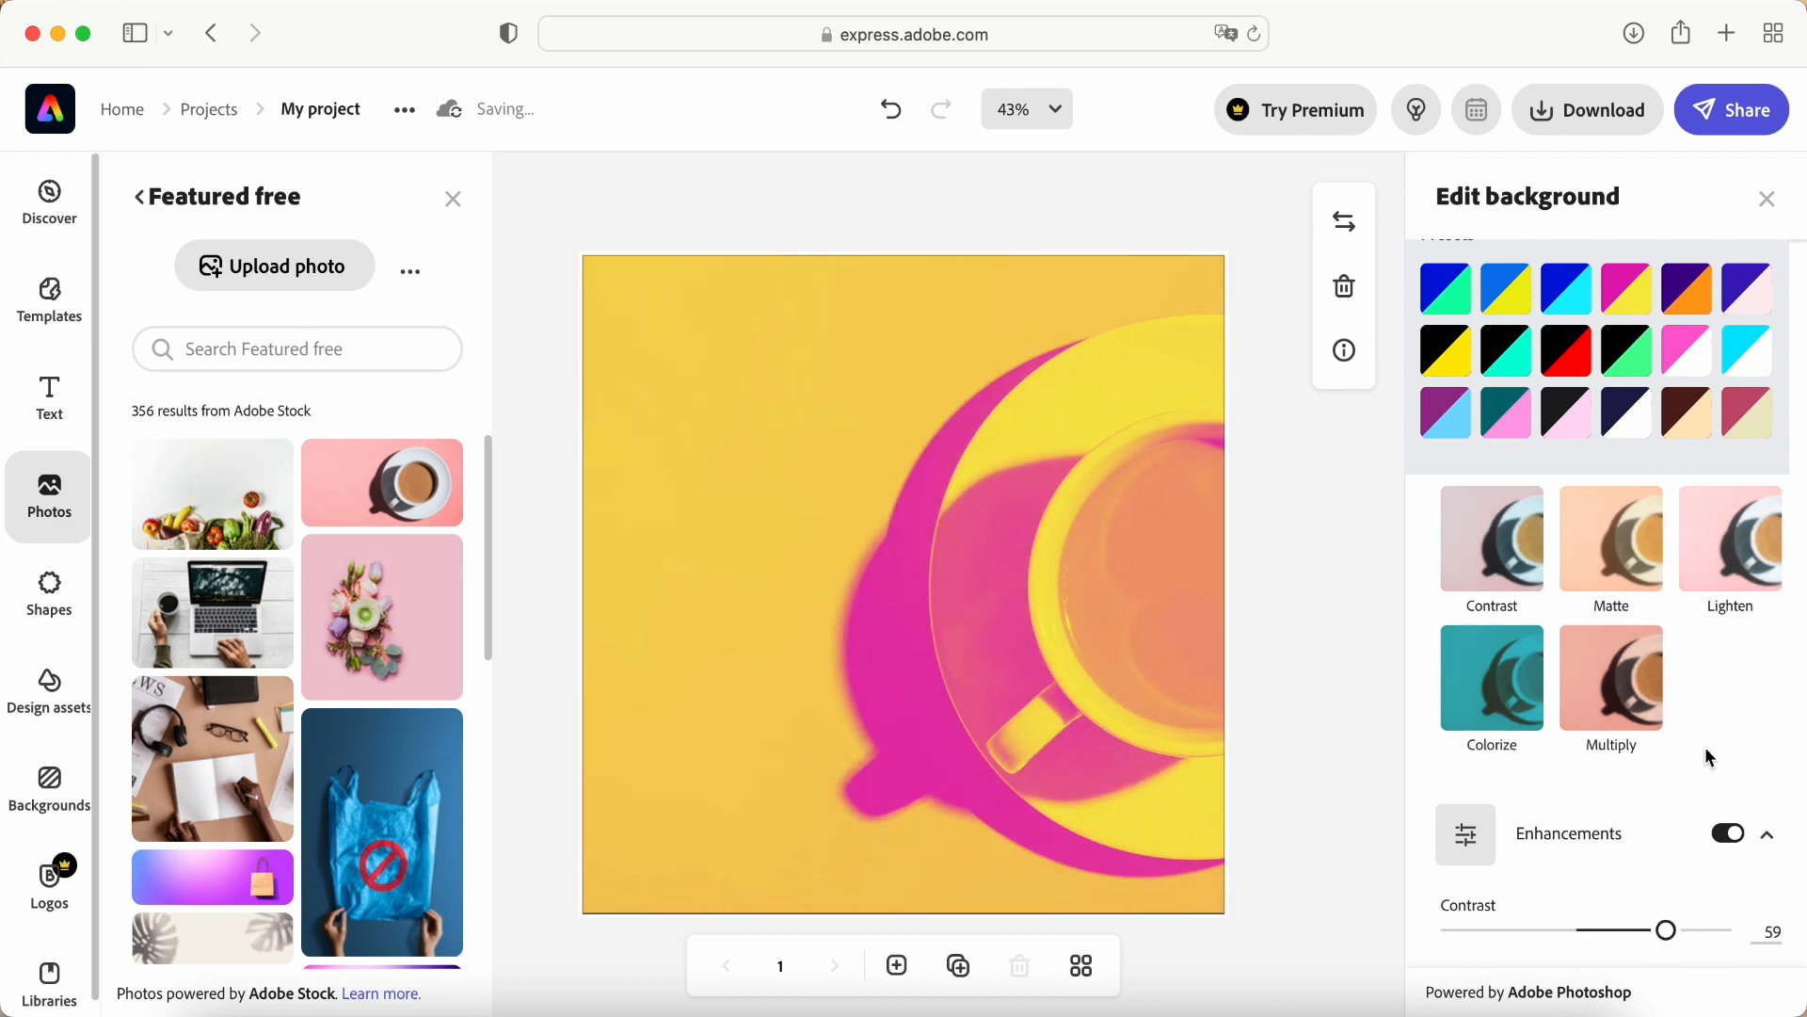
scroll(1711, 758, "down", 5)
left_click(1591, 602)
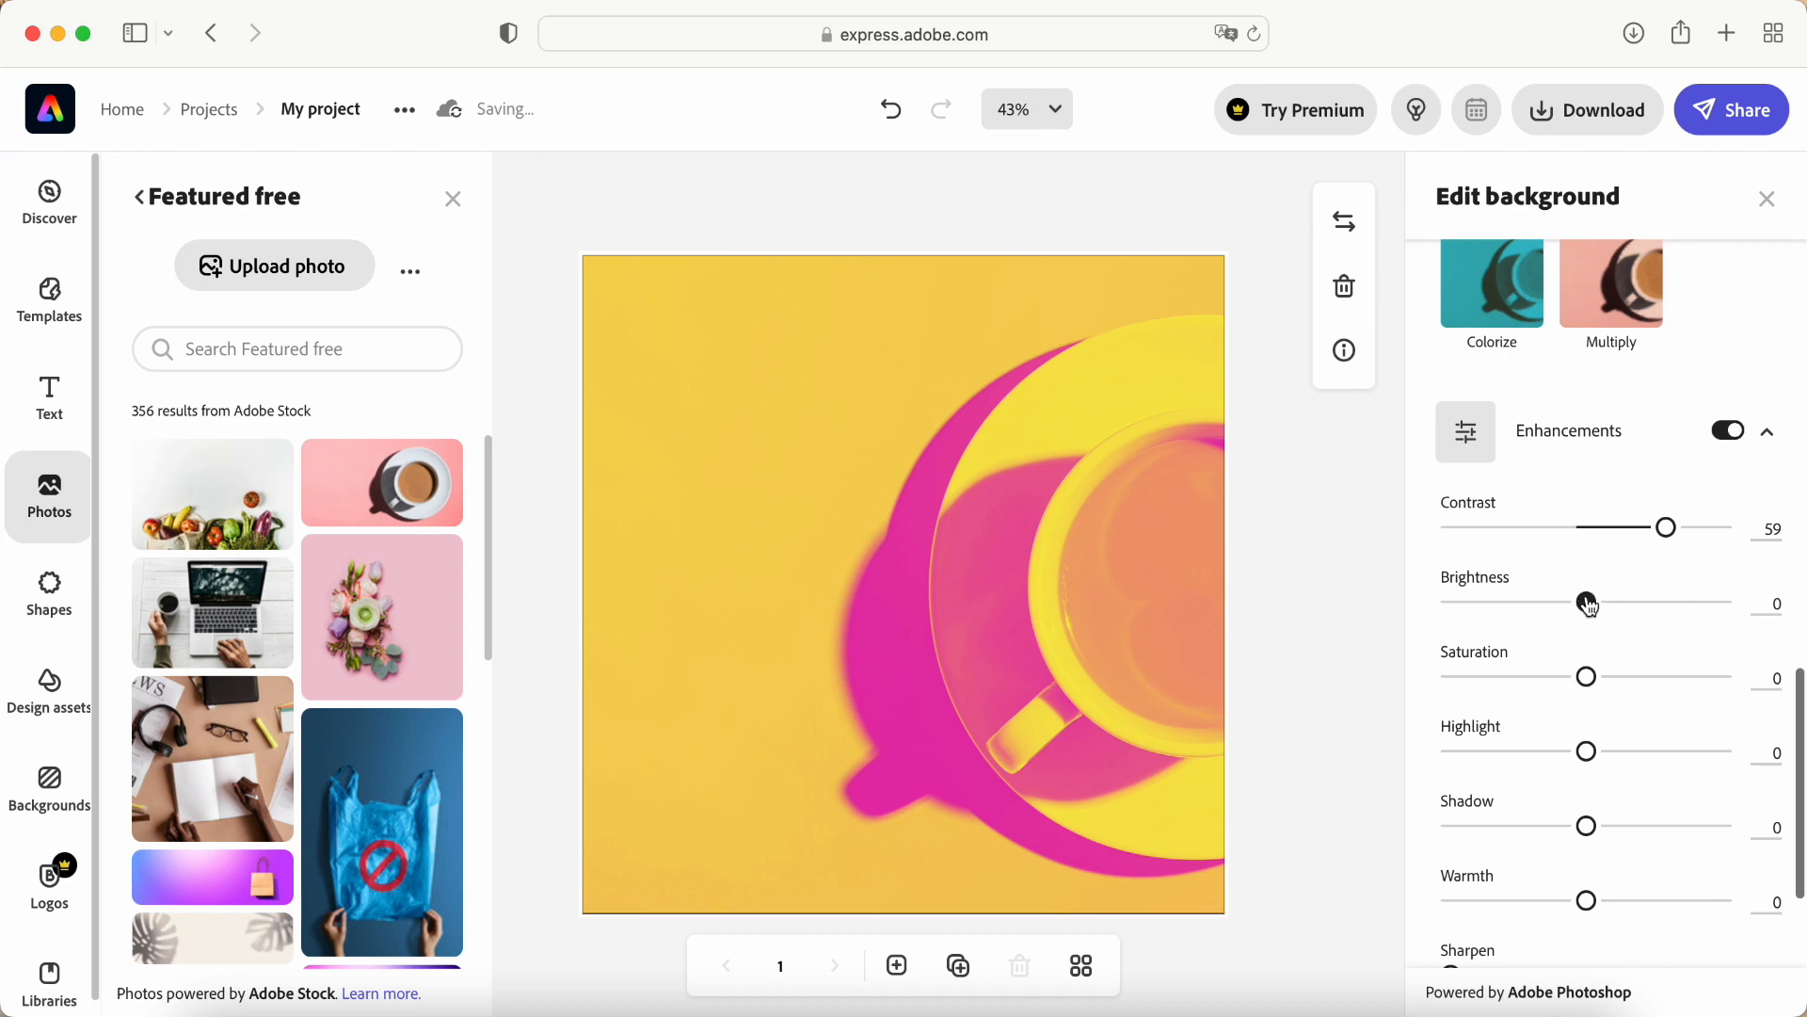
left_click_drag(1526, 624, 1618, 628)
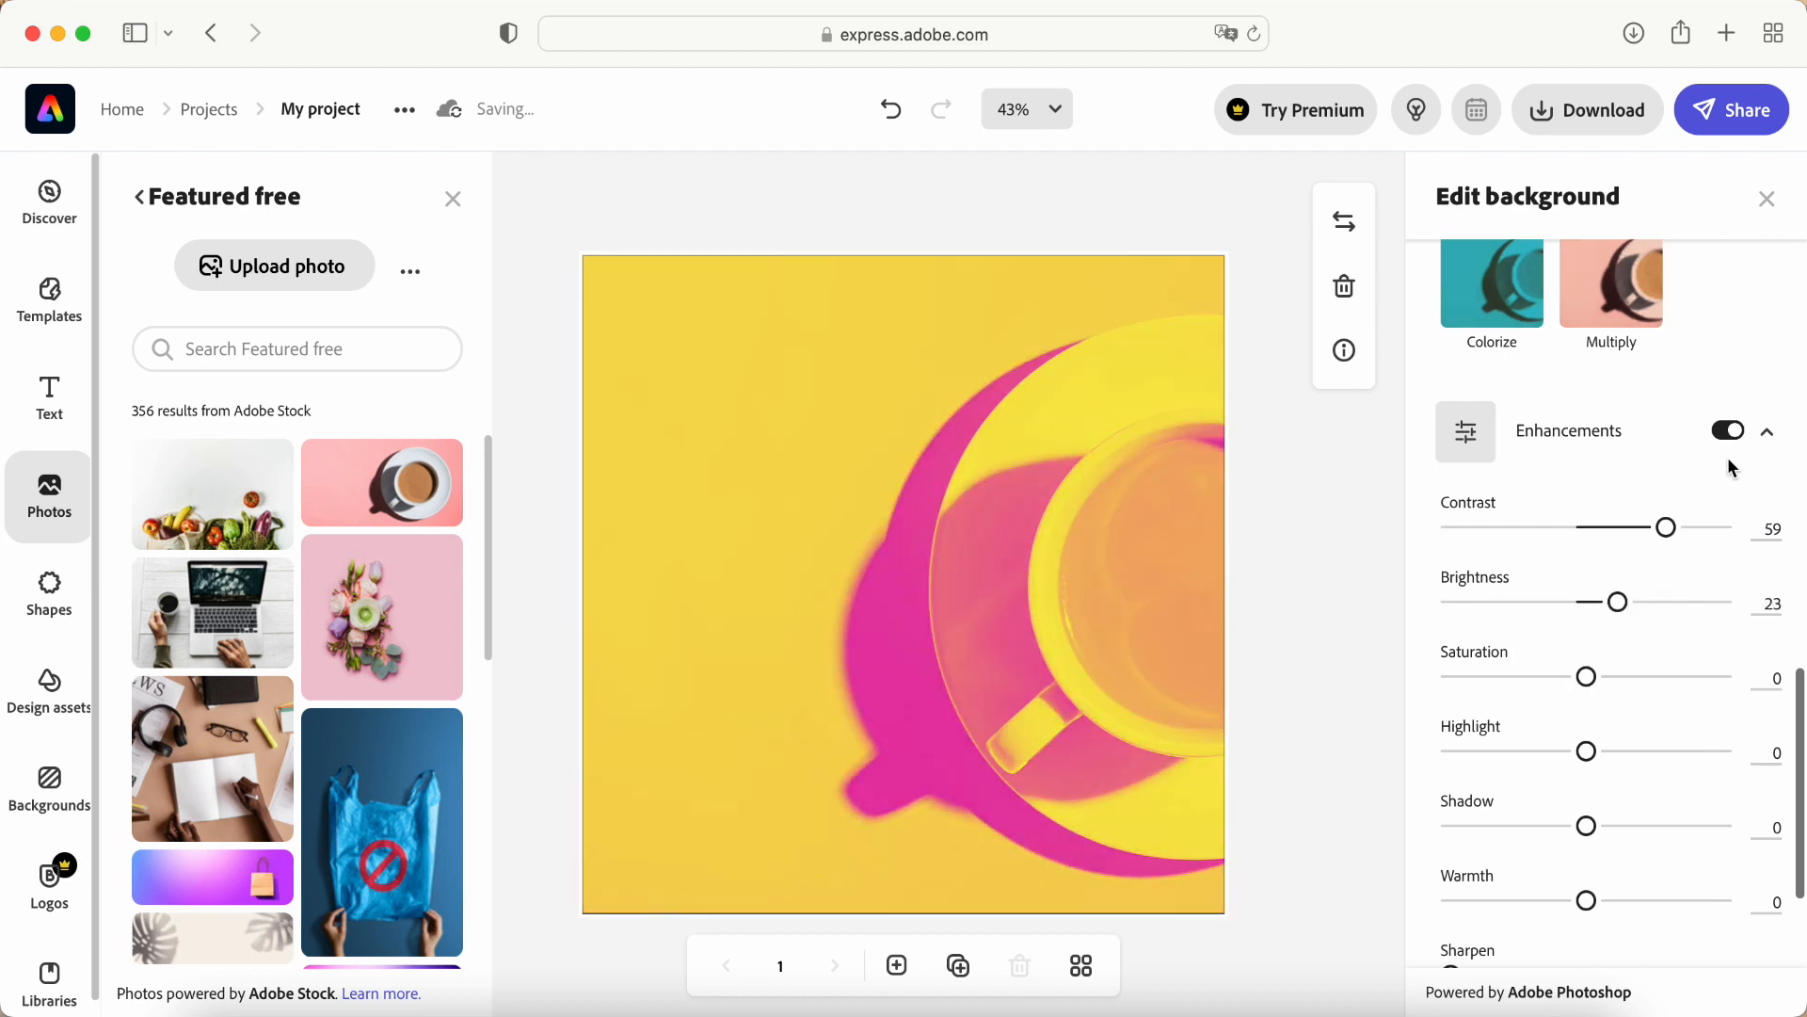
left_click(1726, 432)
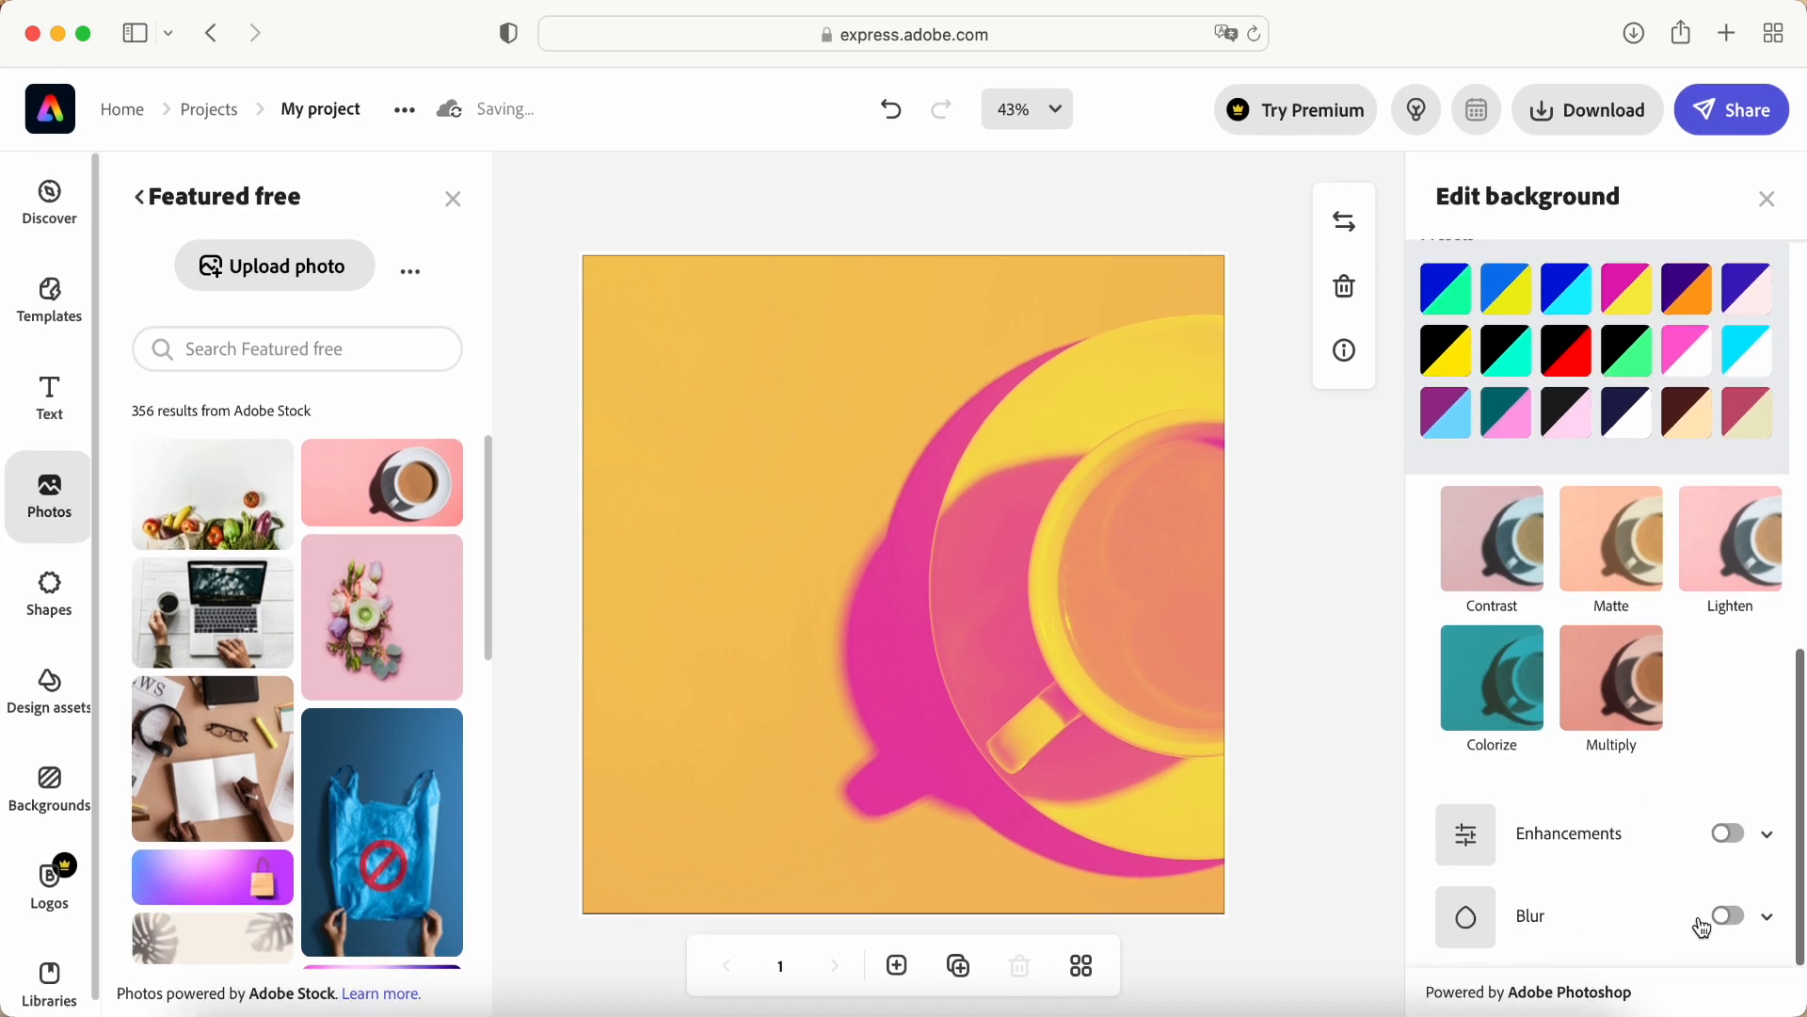
Step: Turn on blur for the background photo at strength 5 and deselect the background
left_click(1728, 915)
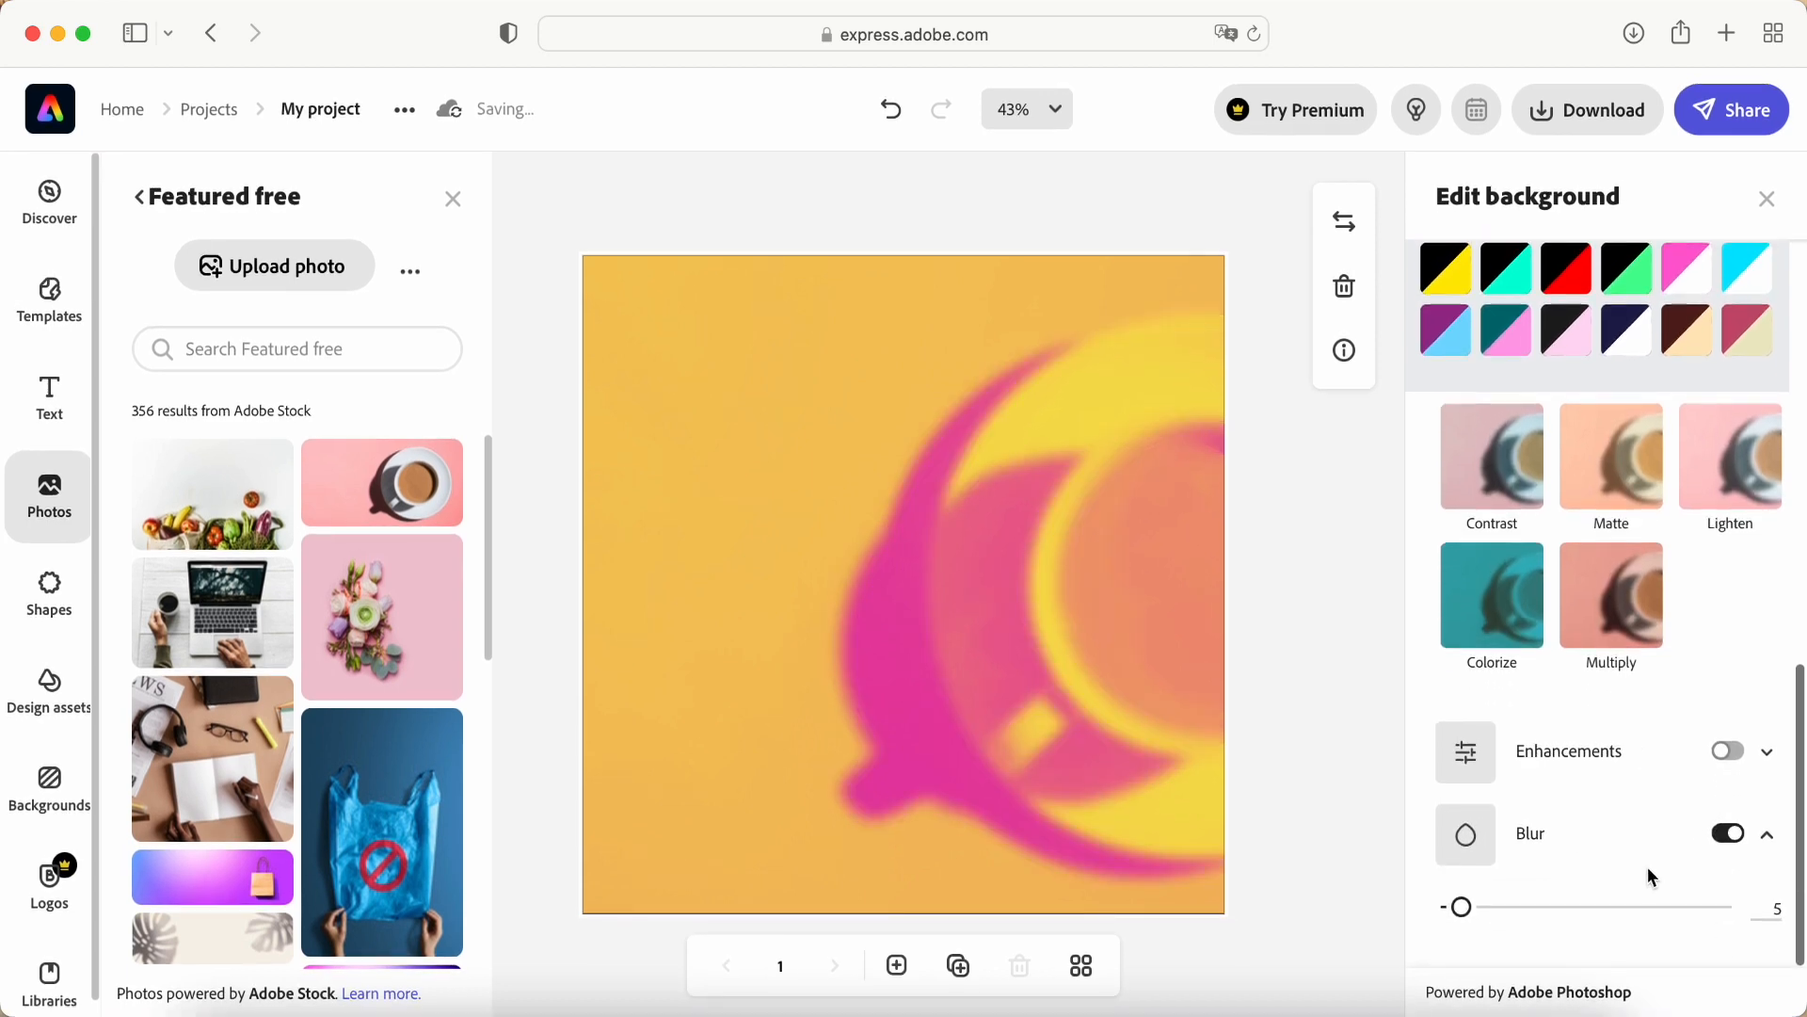
mouse_move(1460, 909)
left_mouse_down()
mouse_move(1651, 911)
mouse_move(1463, 927)
left_mouse_up()
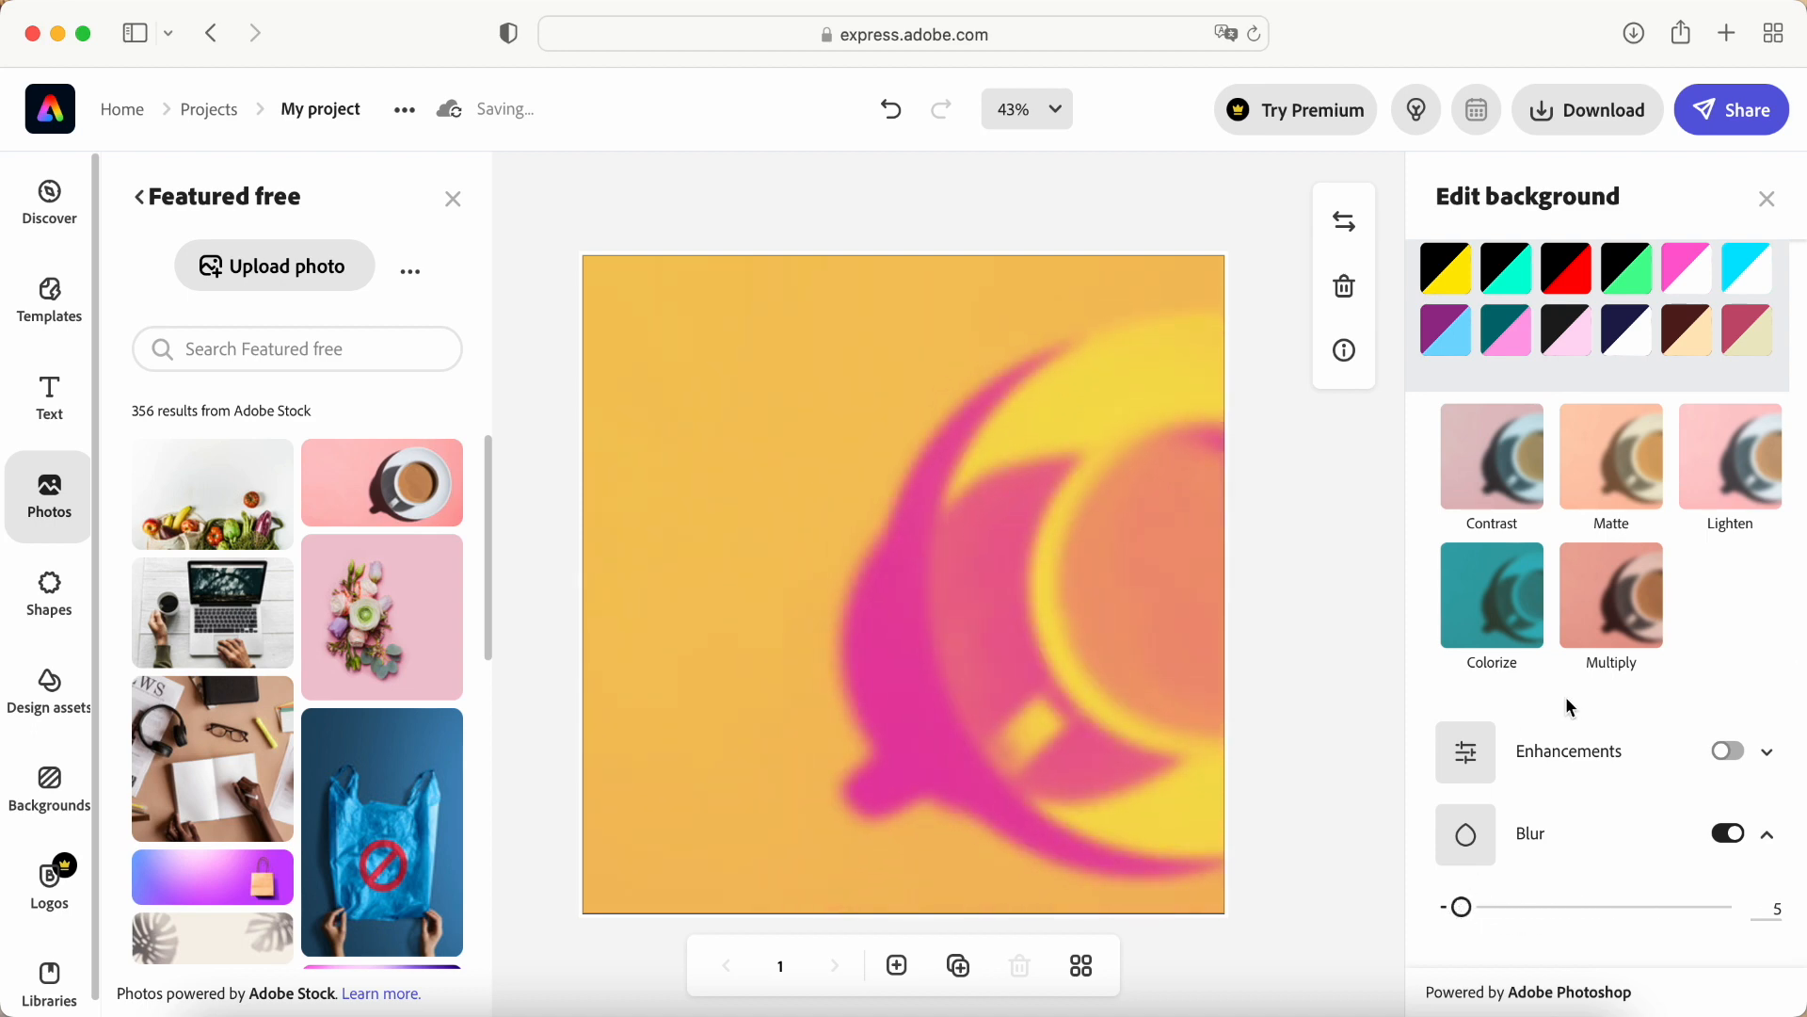
left_click(1322, 510)
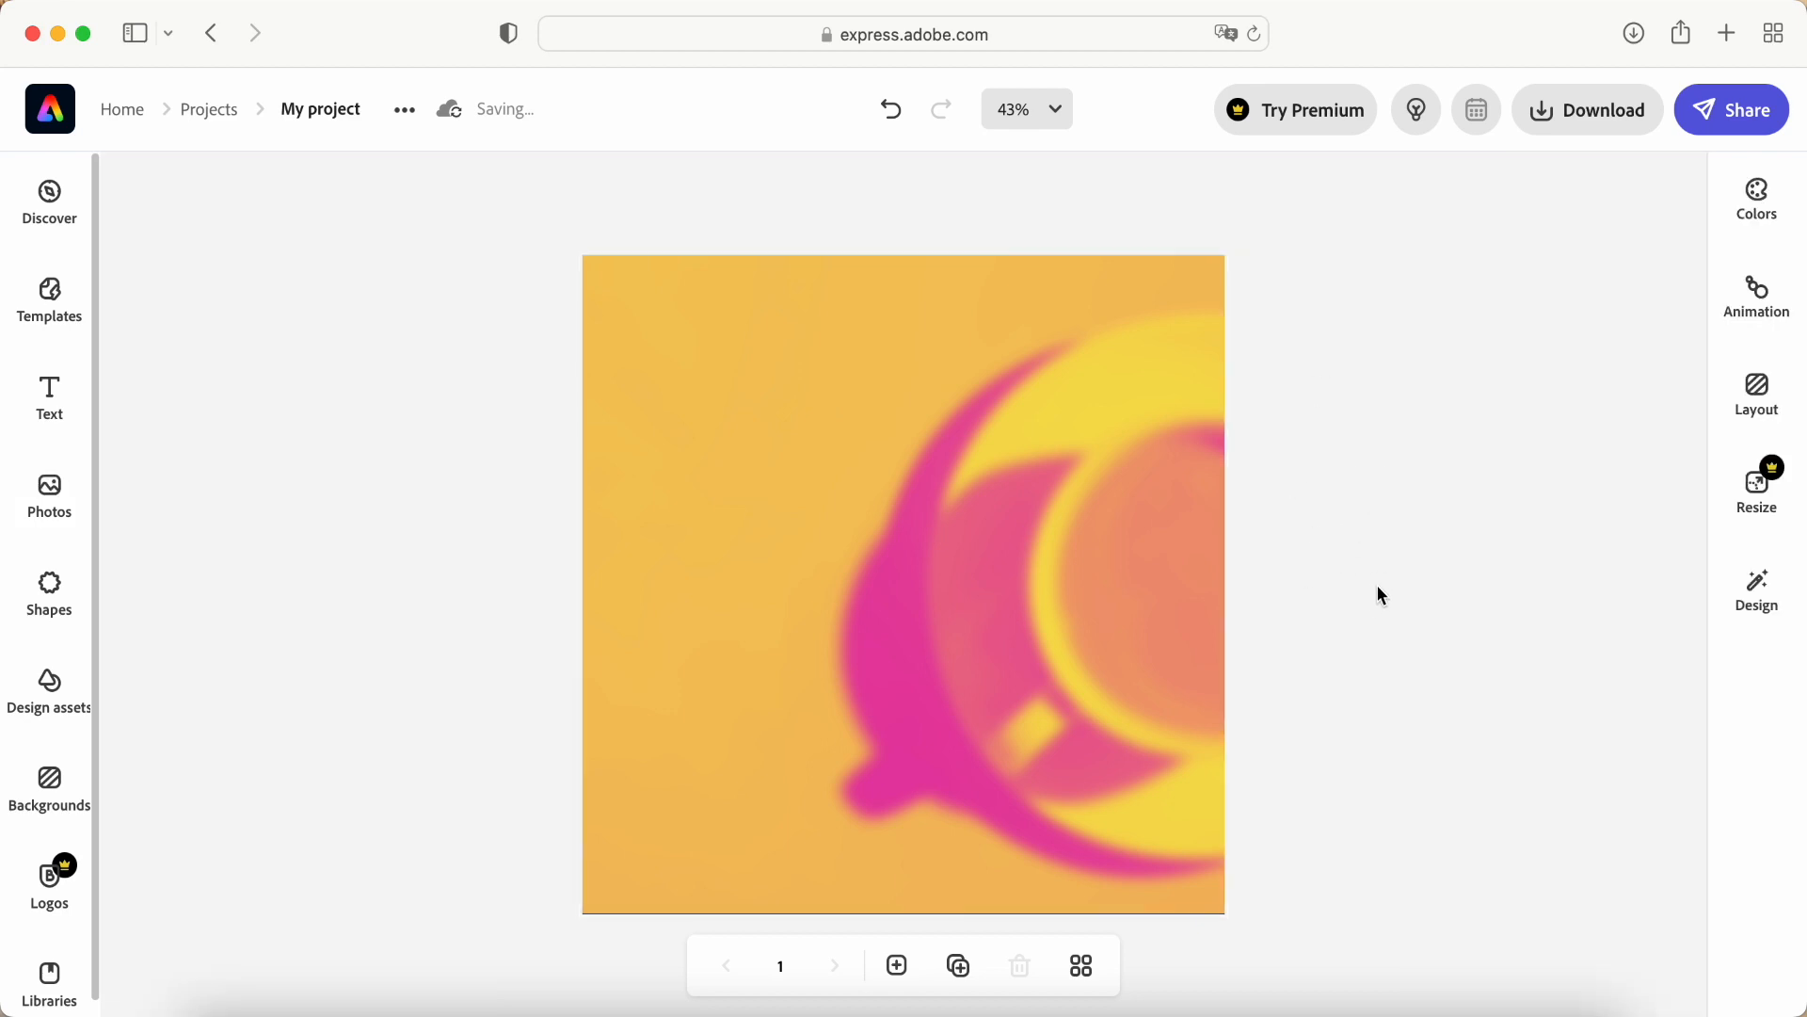
Step: Add the free "Season's Greetings" text design from the Seasonal category and move it slightly lower in the post's upper left area
left_click(53, 403)
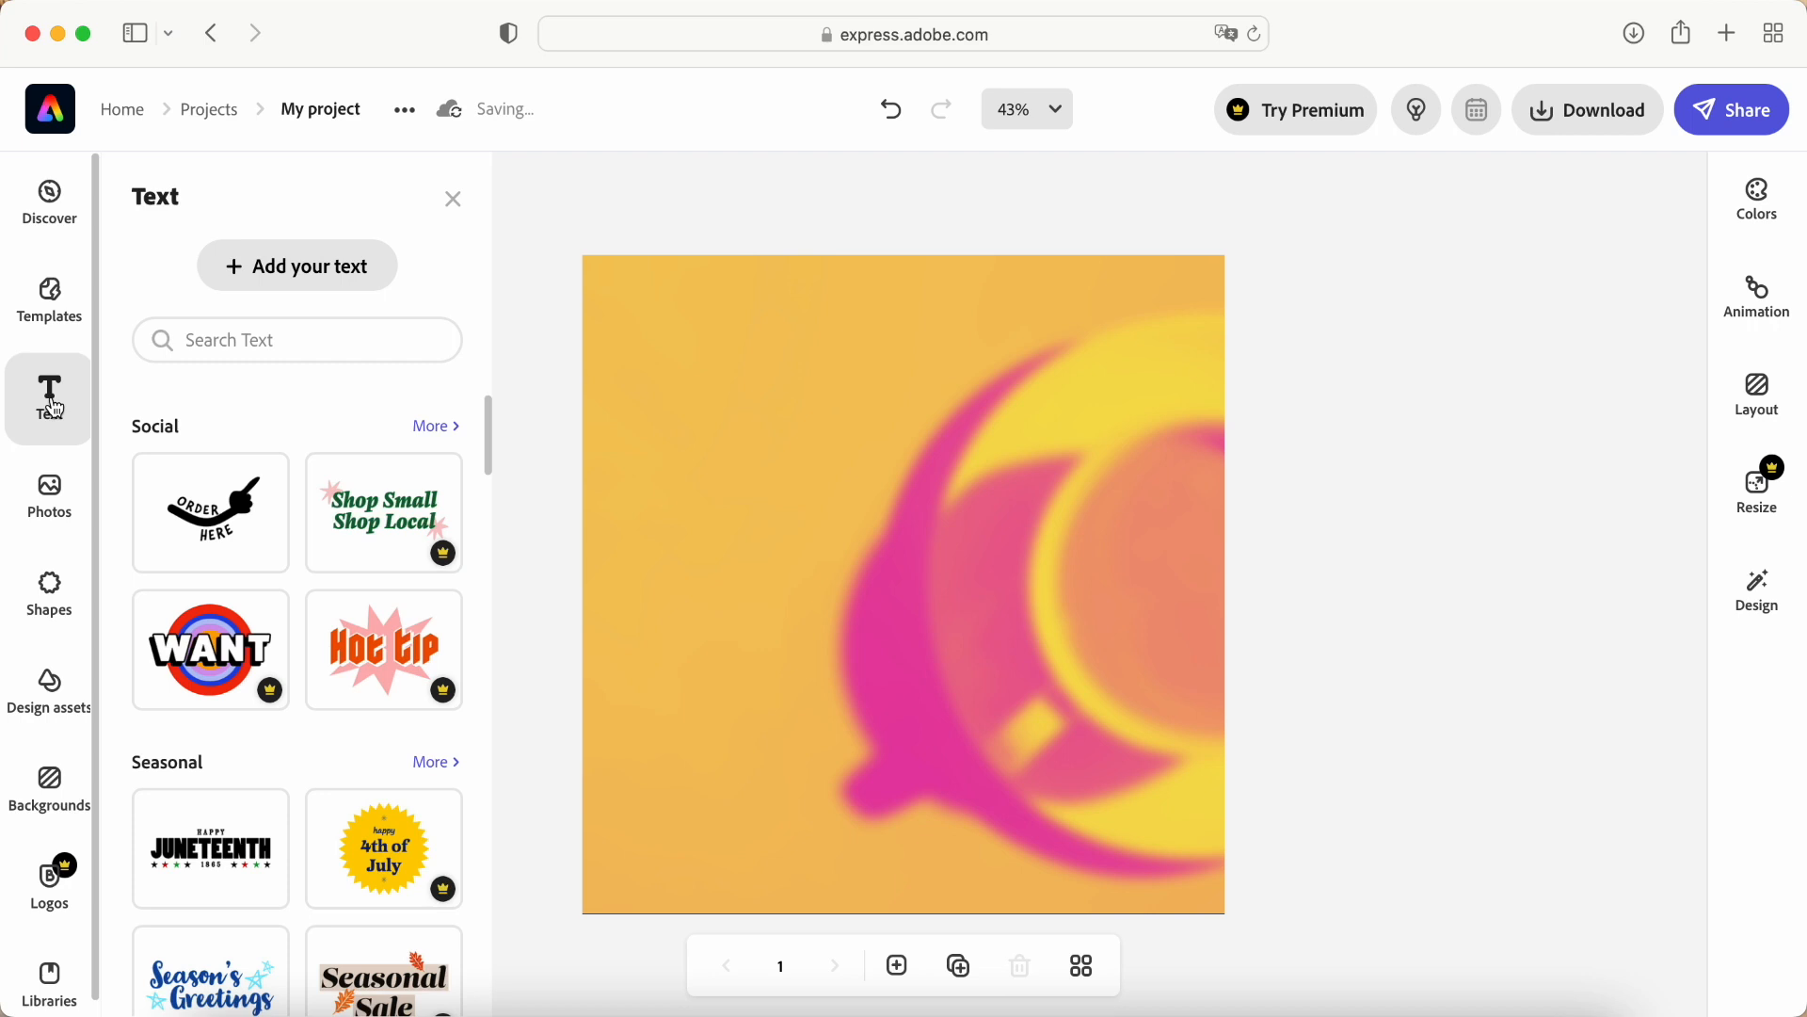
scroll(263, 565, "down", 5)
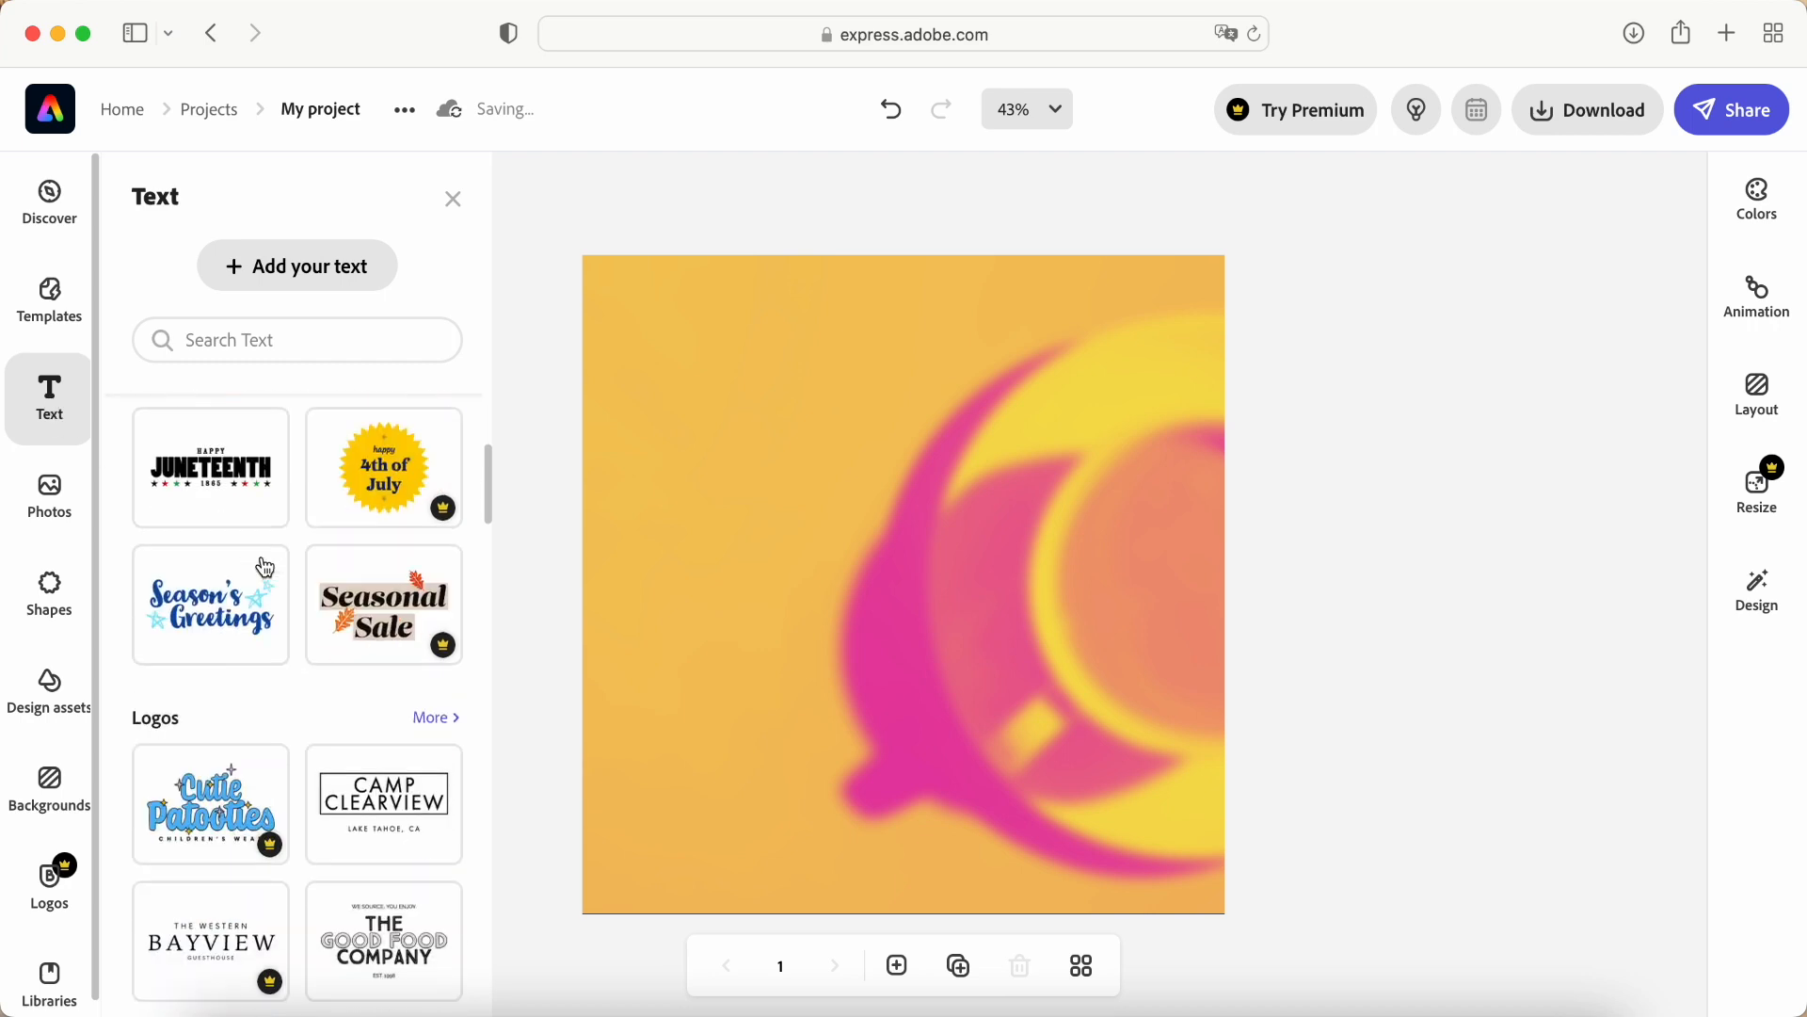
scroll(210, 630, "down", 1)
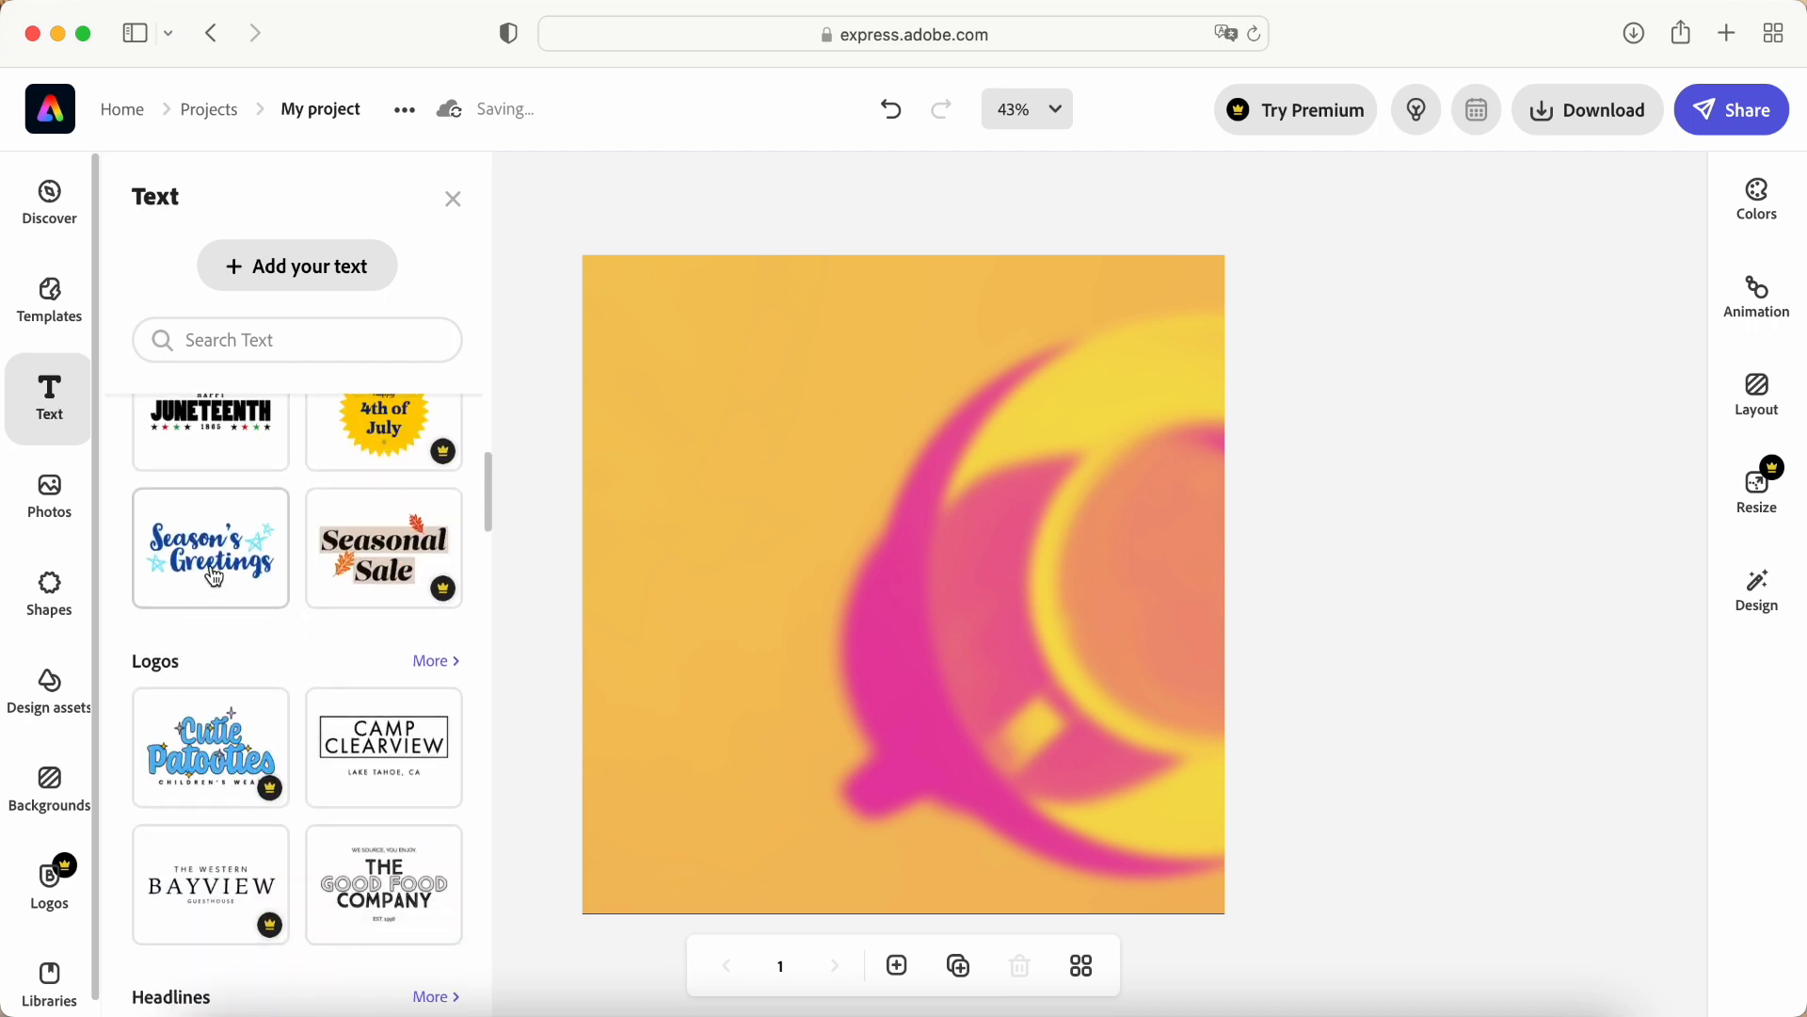
left_click(216, 541)
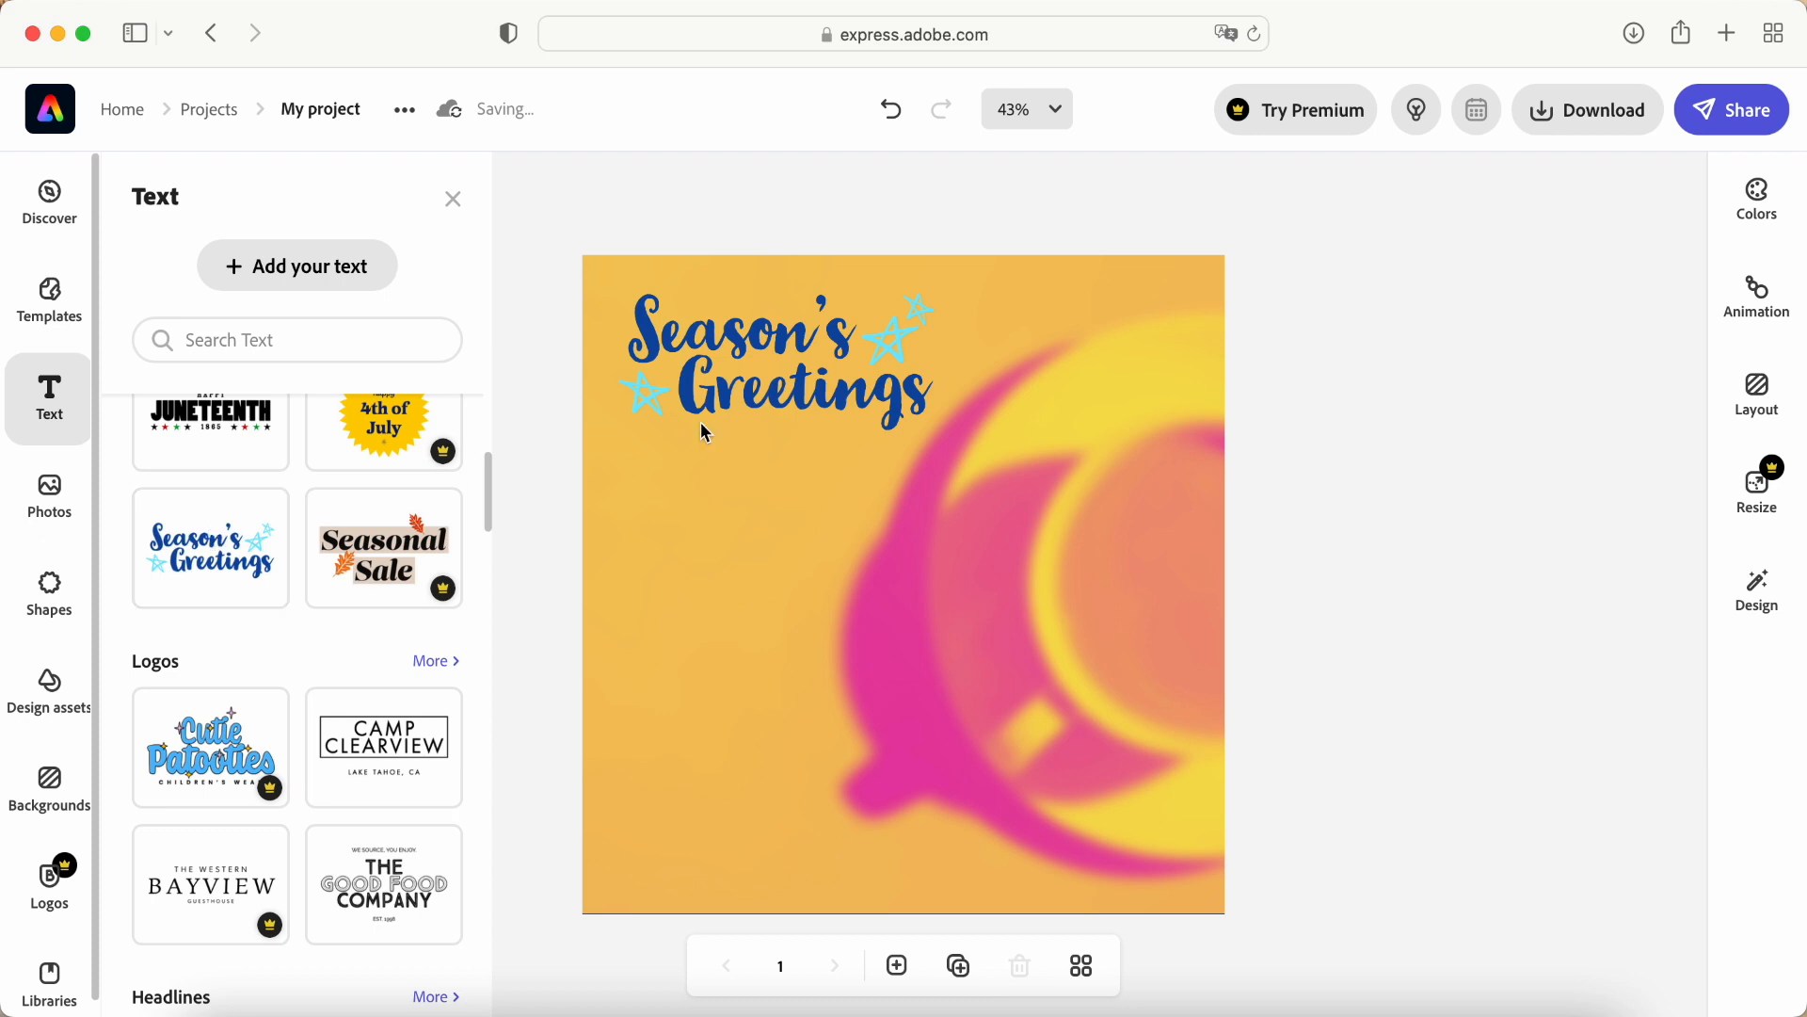
left_click_drag(767, 324, 780, 400)
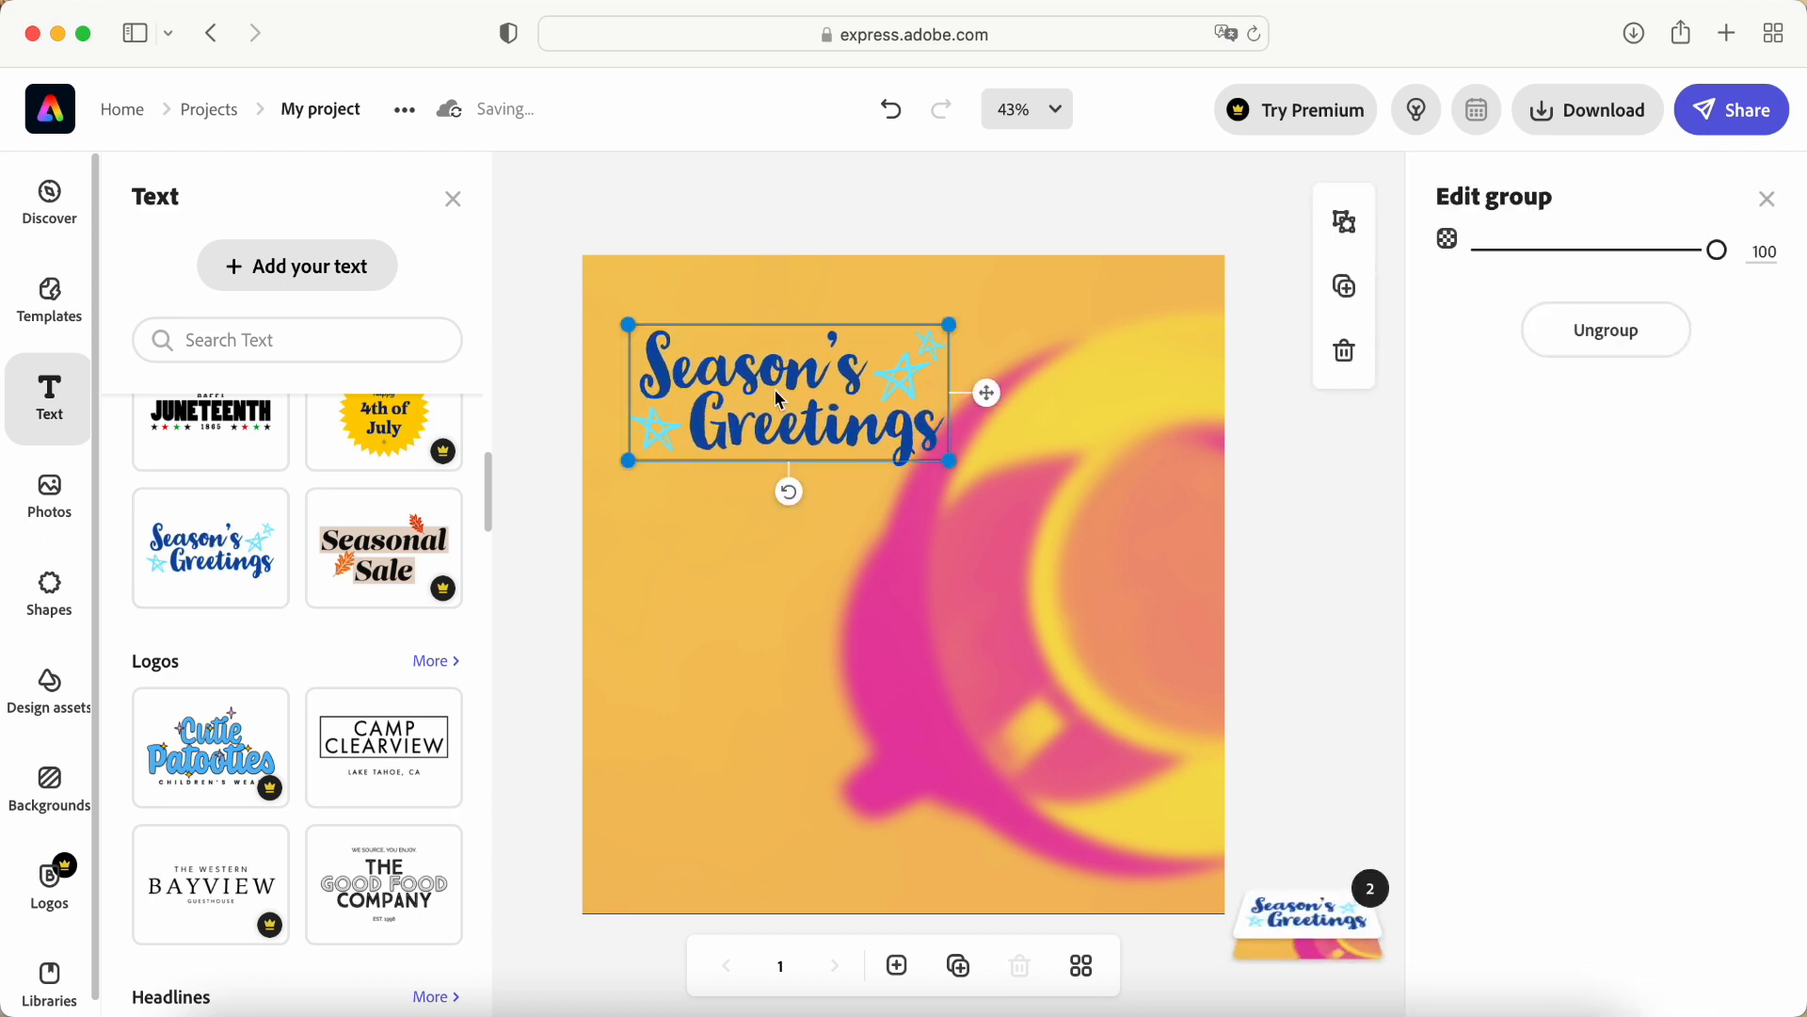
Step: Ungroup the "Season's Greetings" design and select its words and stars one by one
left_click(1348, 225)
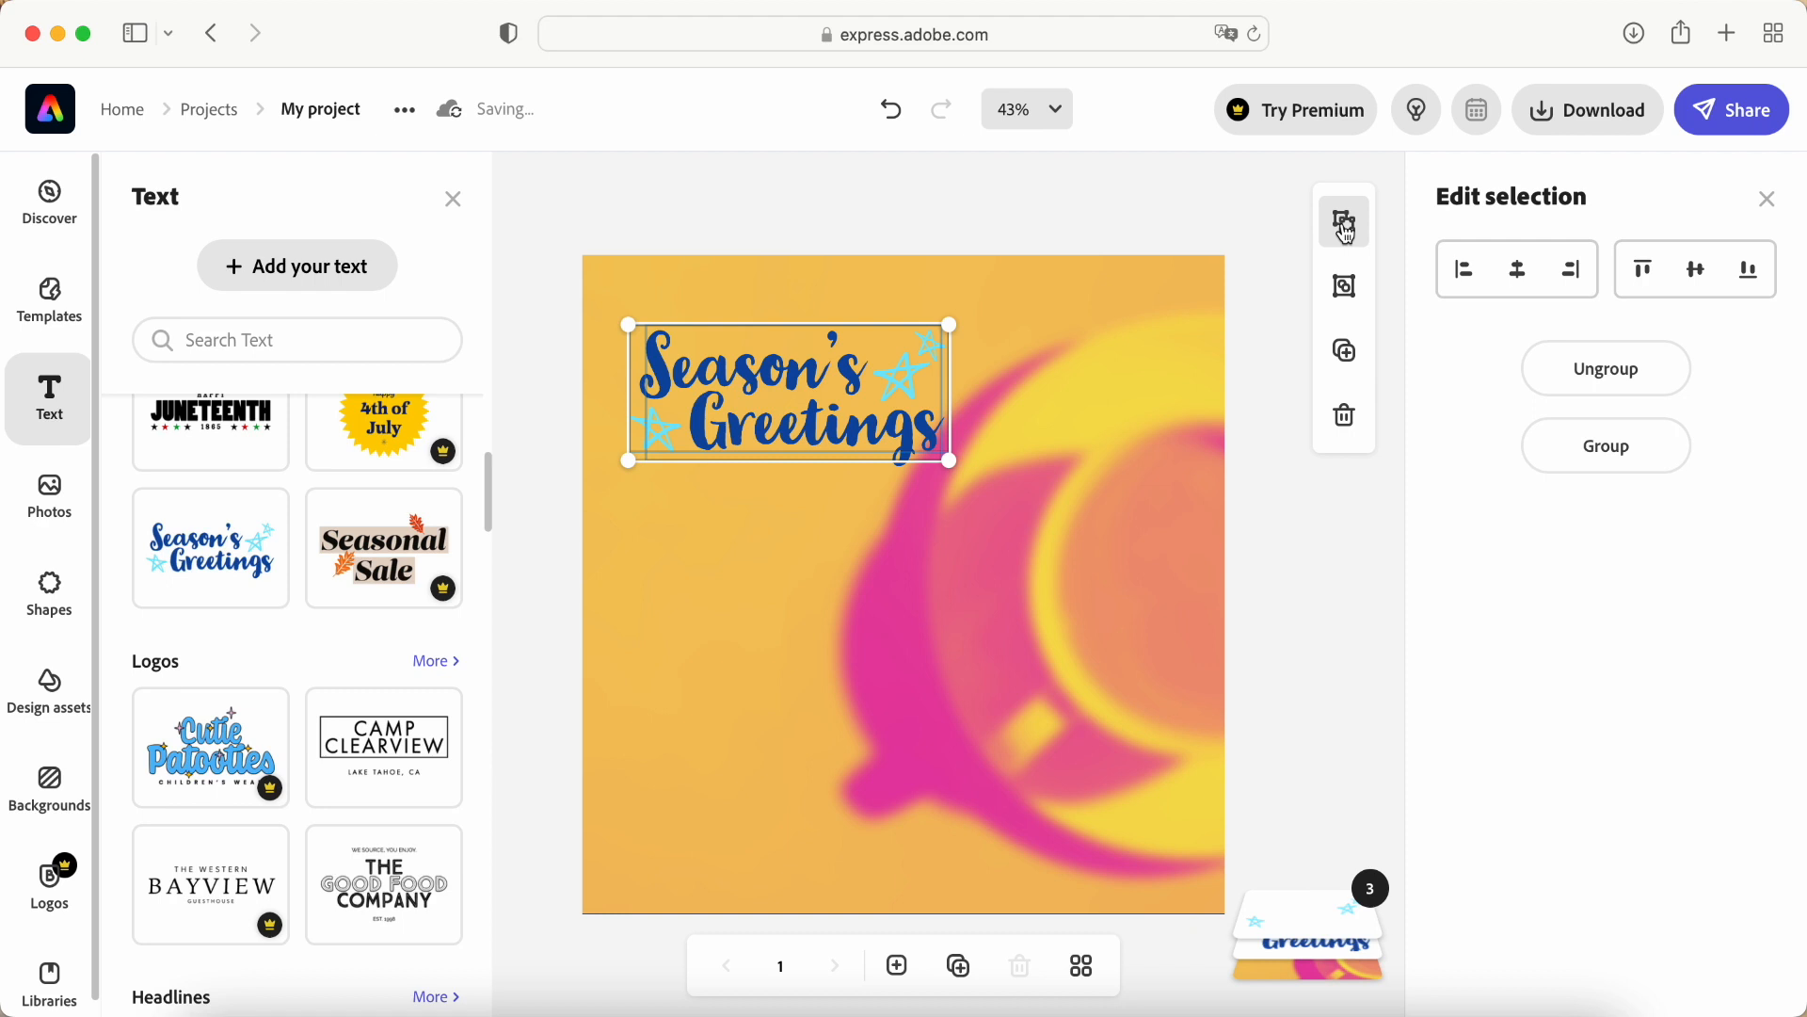
left_click(1625, 369)
left_click(1316, 618)
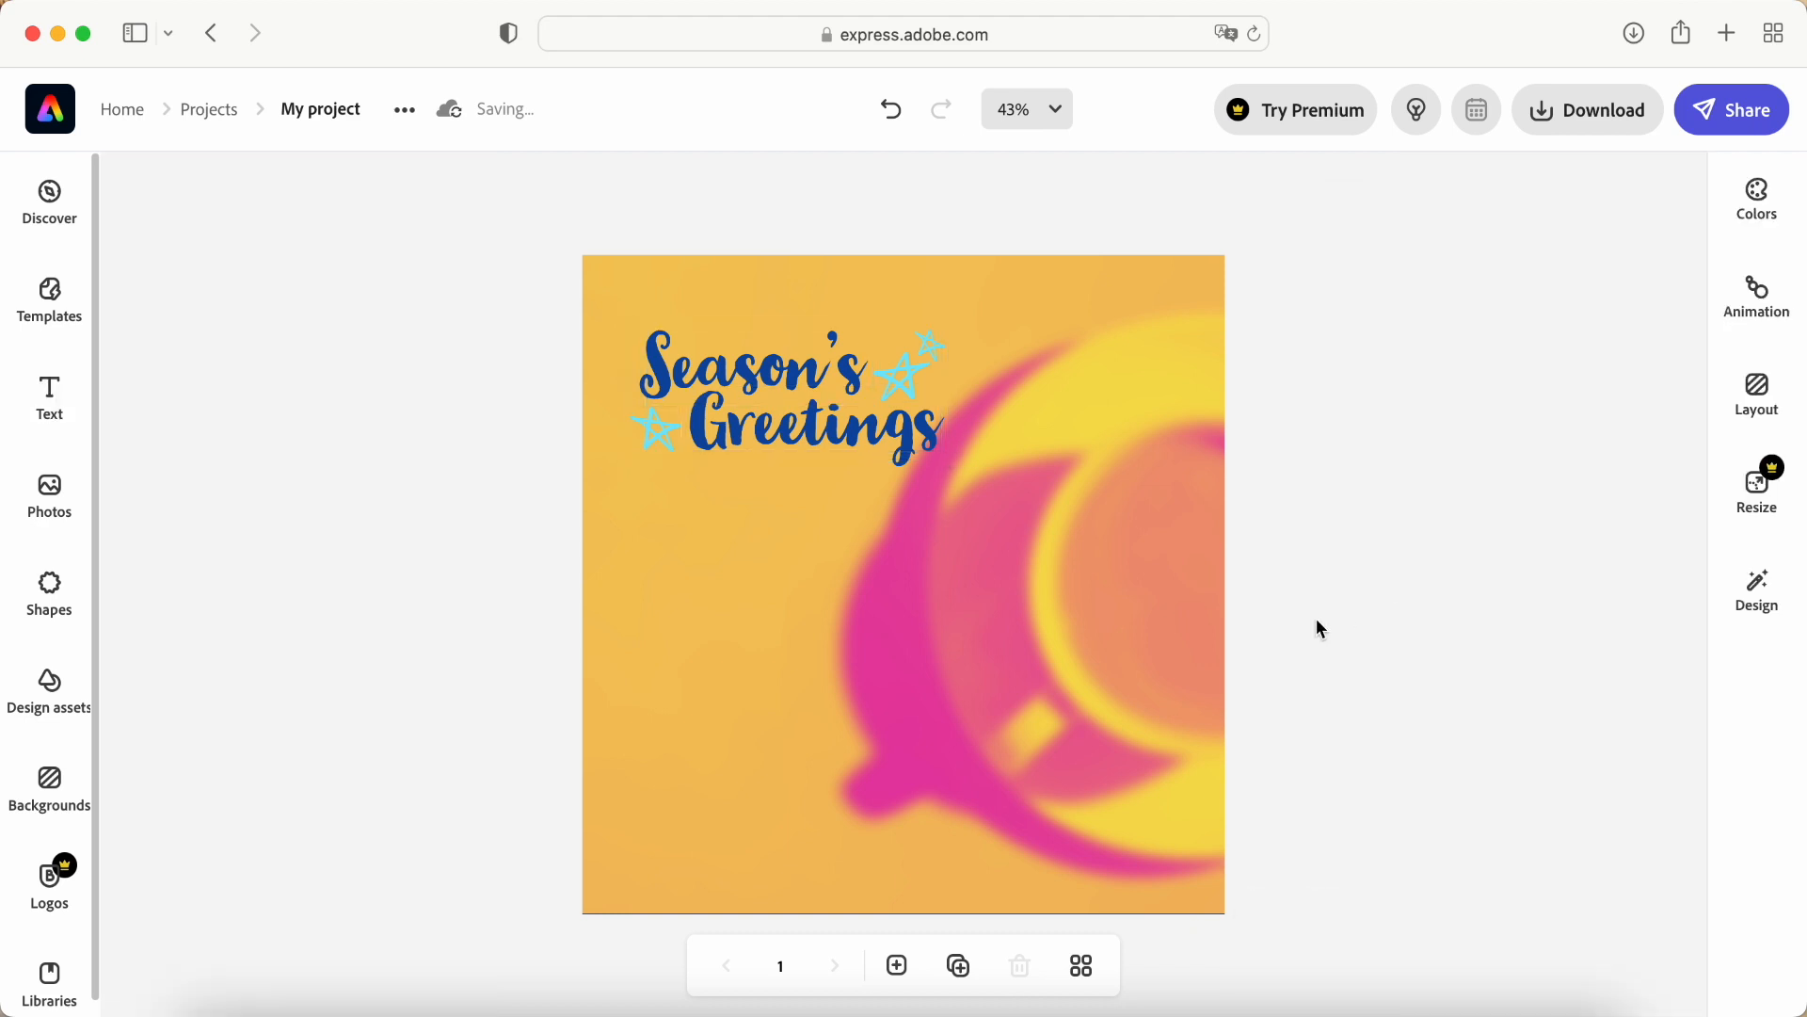
left_click(772, 376)
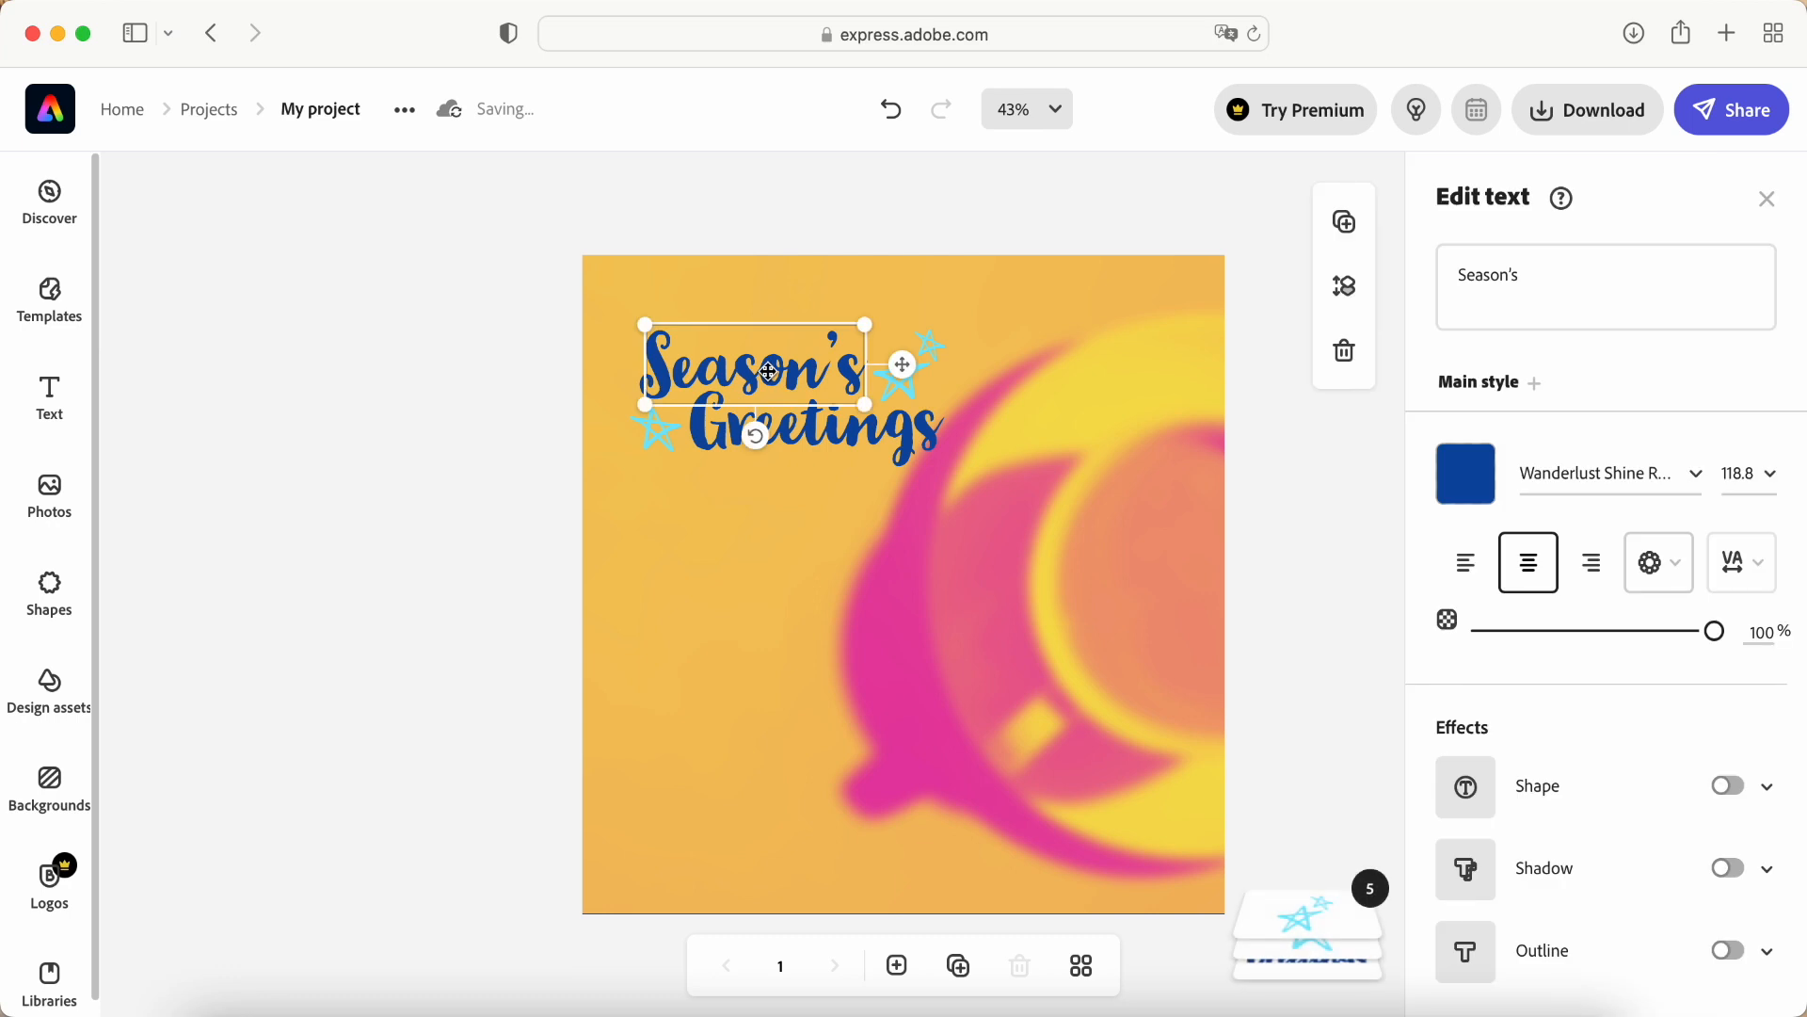
left_click(885, 441)
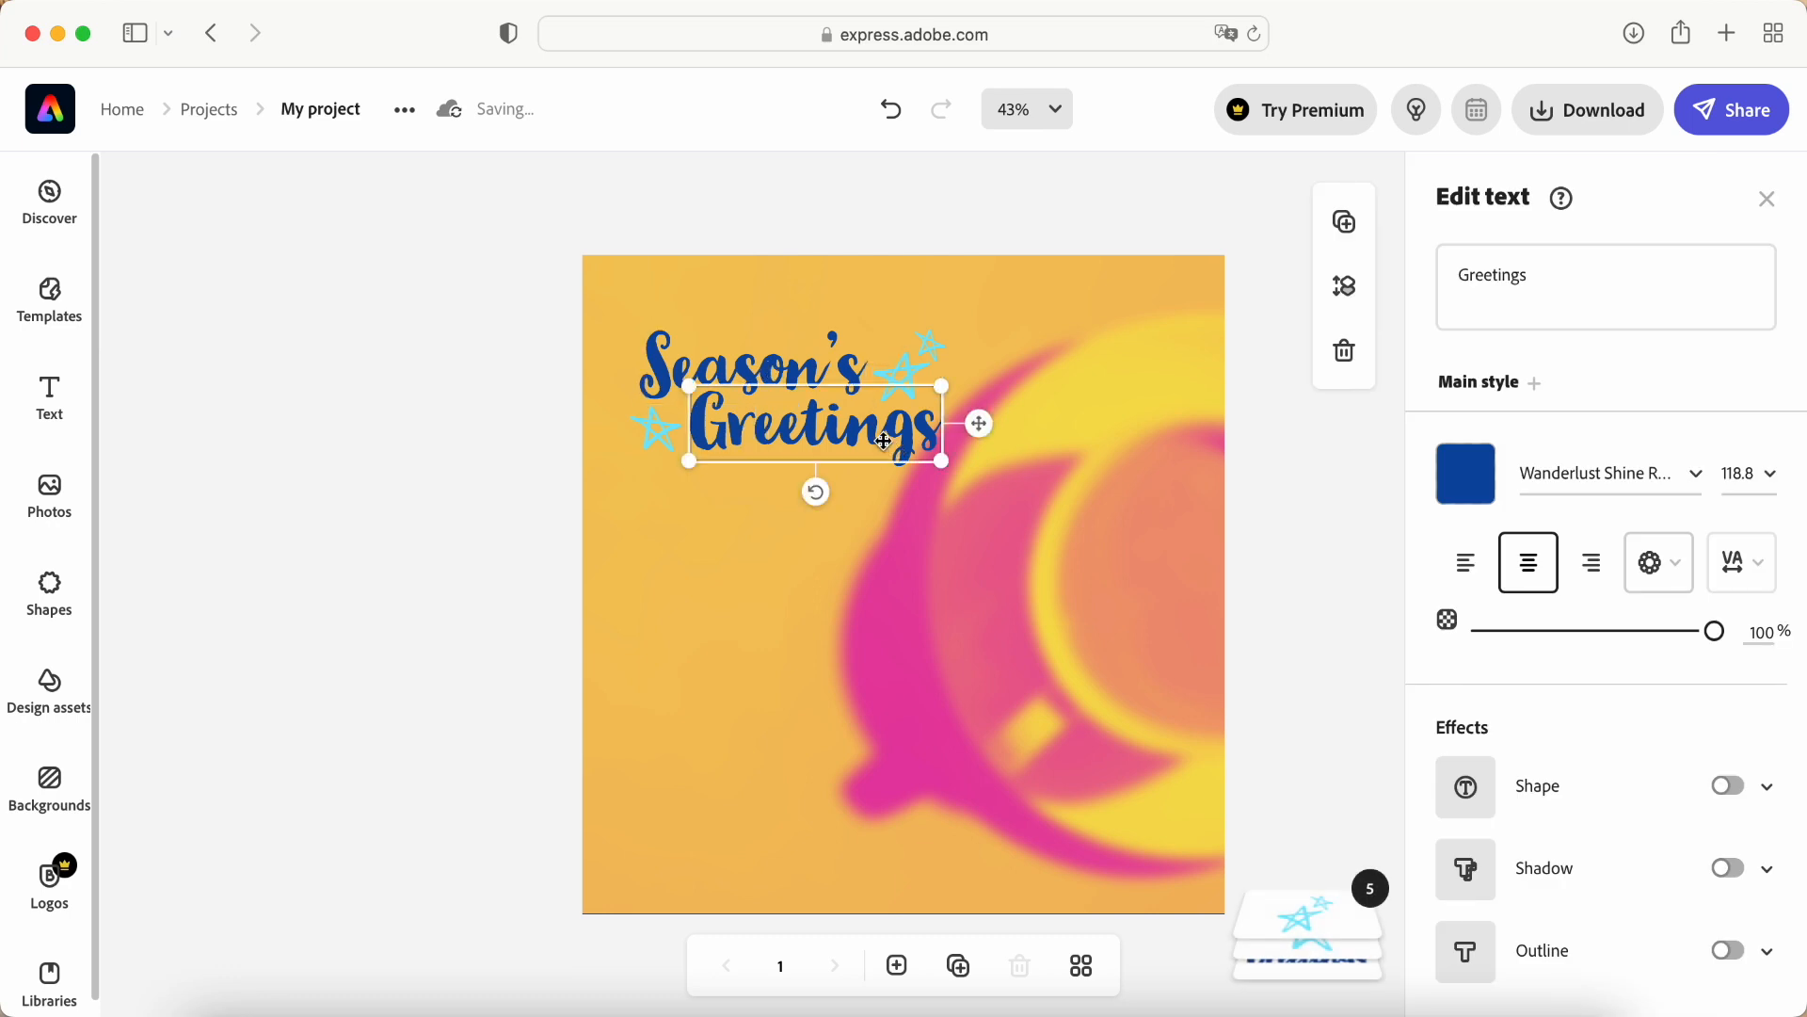
left_click(927, 342)
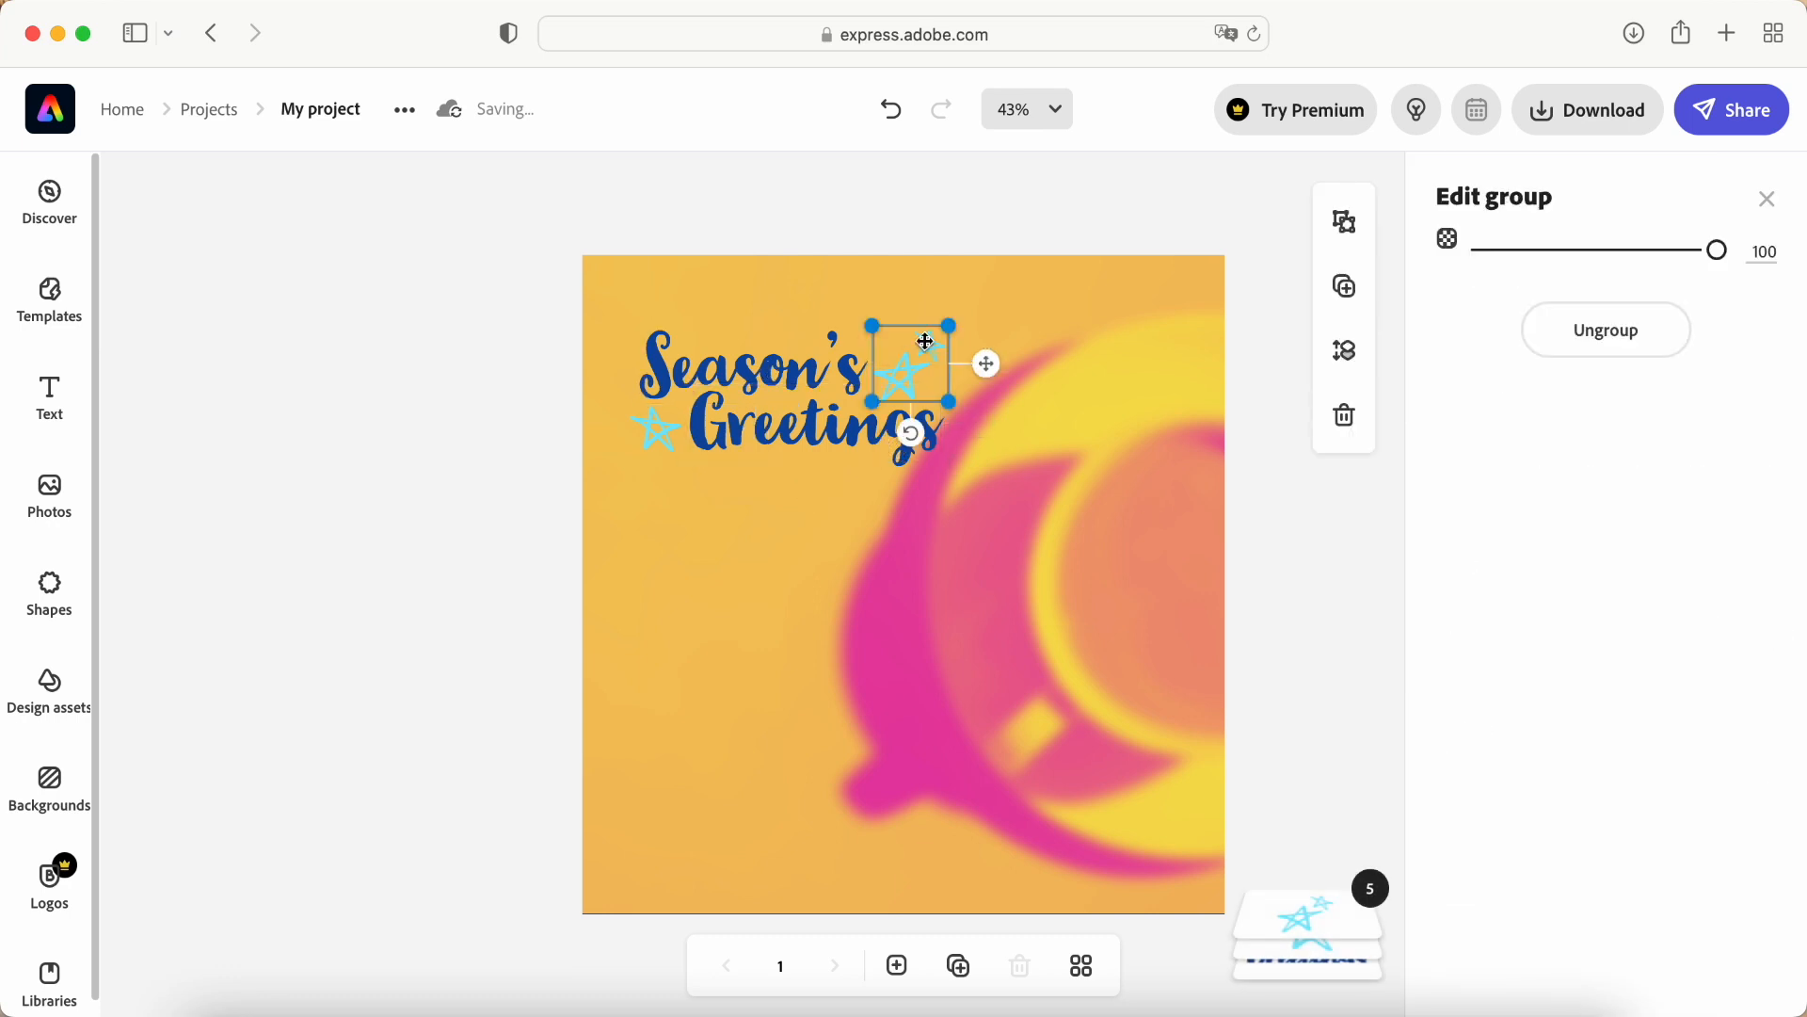
left_click(662, 438)
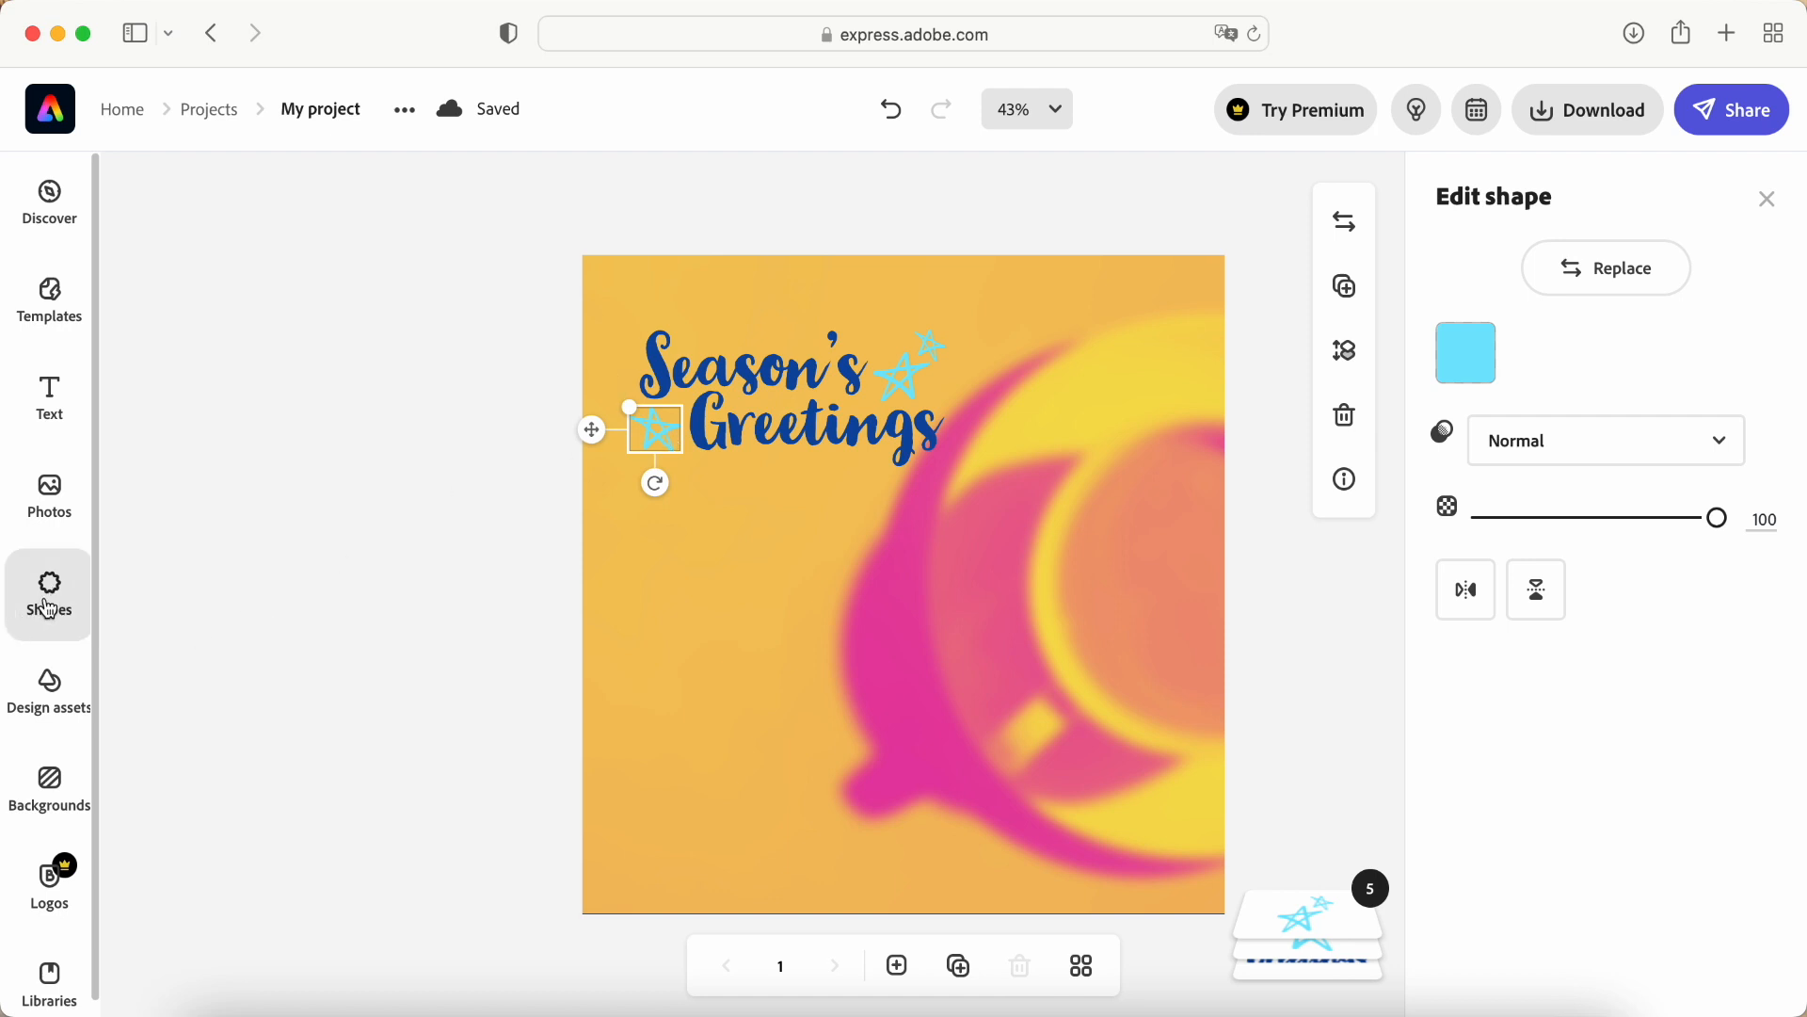
Step: Try the orange palette color #FF9666 on the word "Season's" and undo the color change
left_click(753, 376)
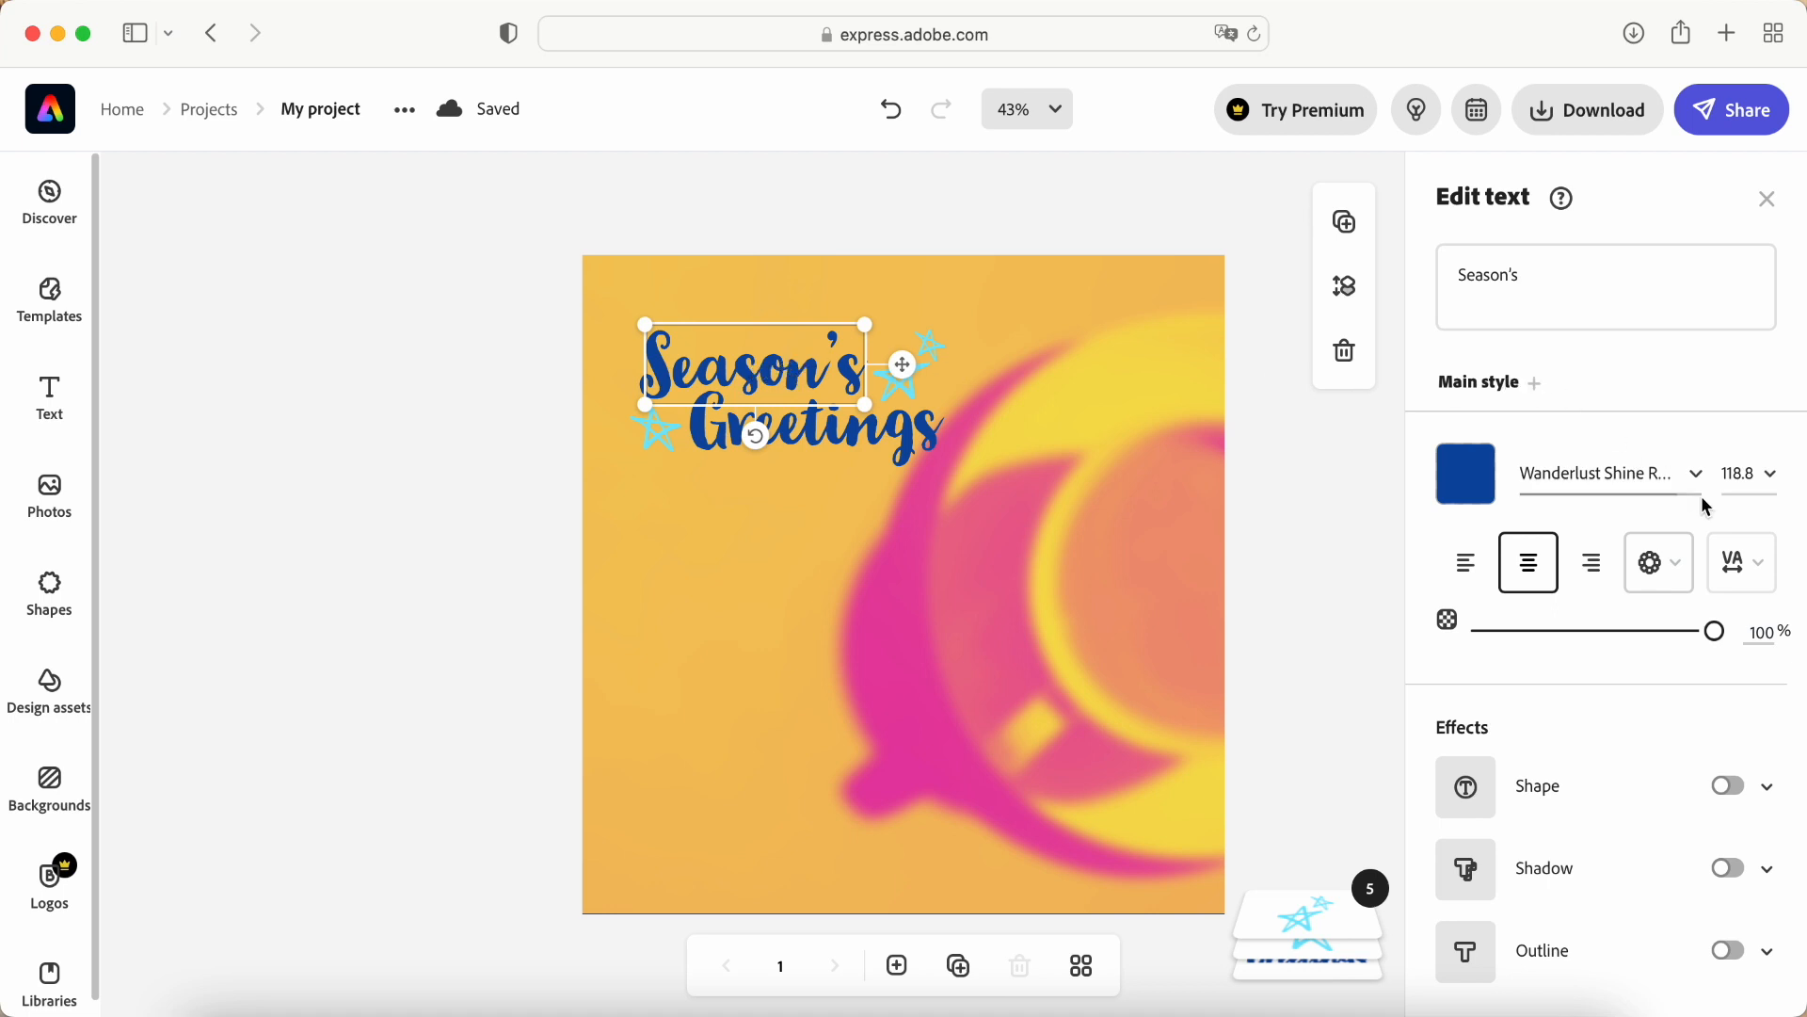
left_click(1465, 474)
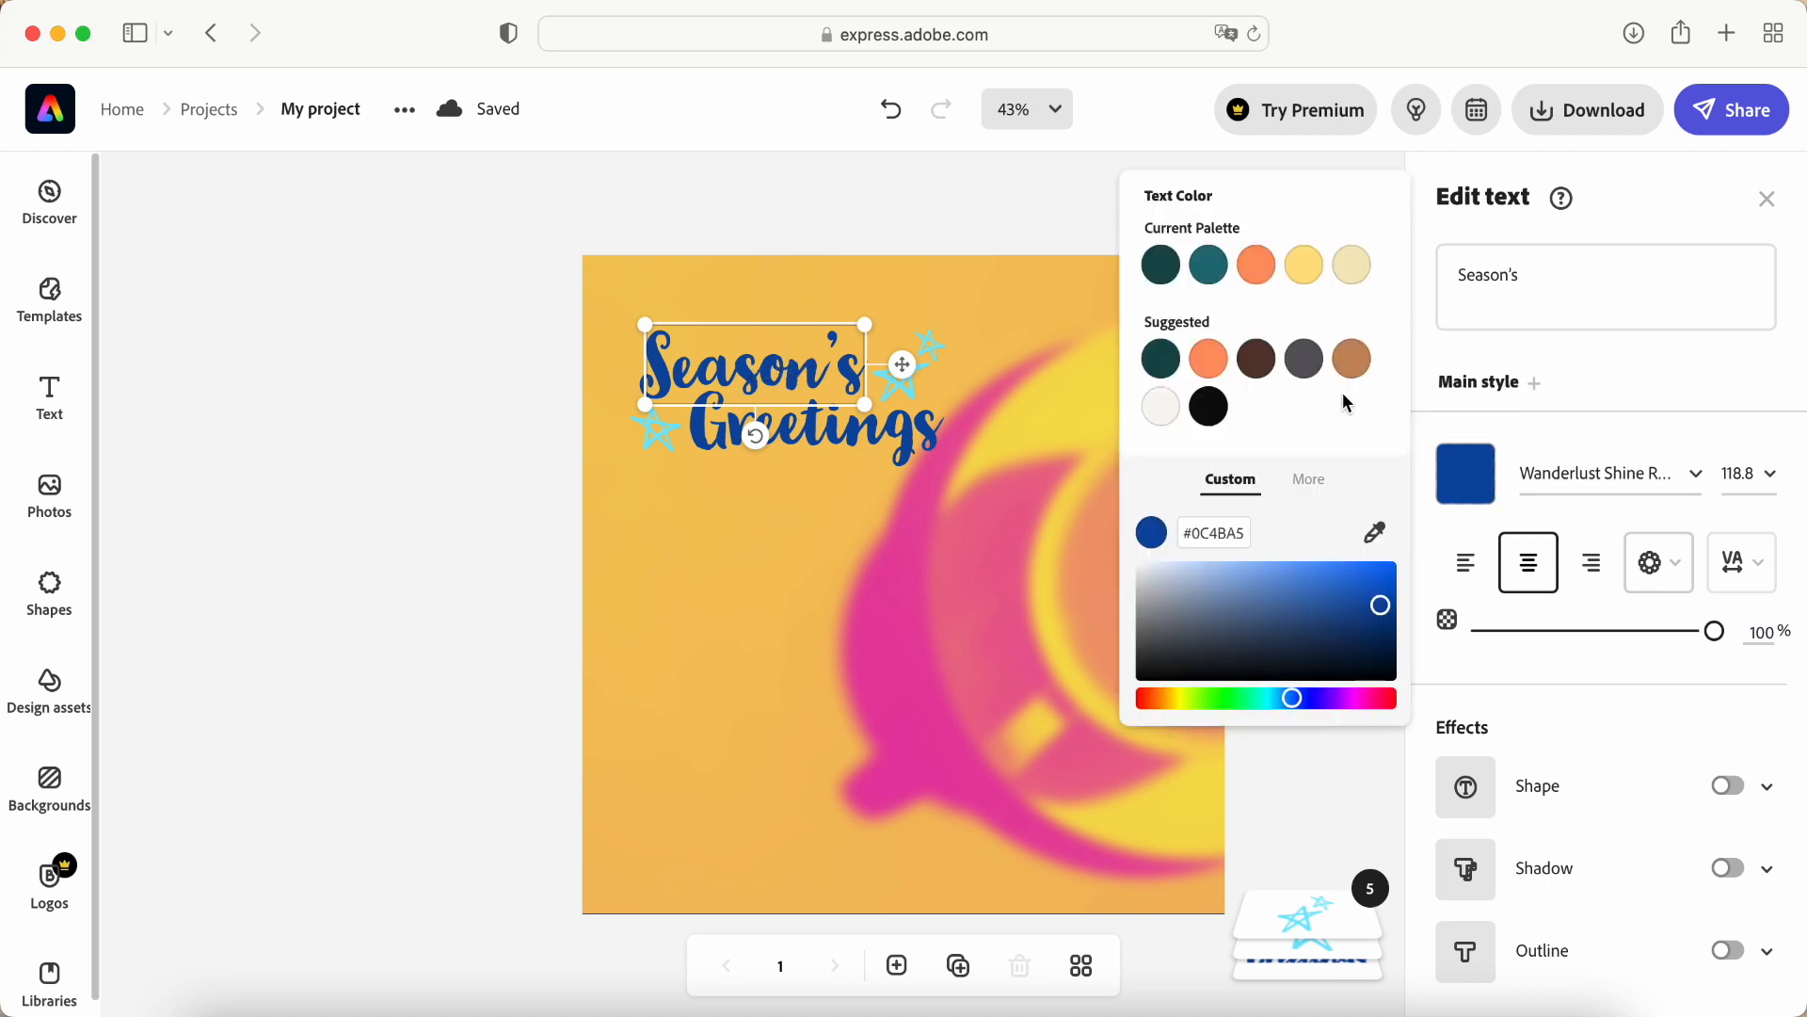
left_click(1257, 266)
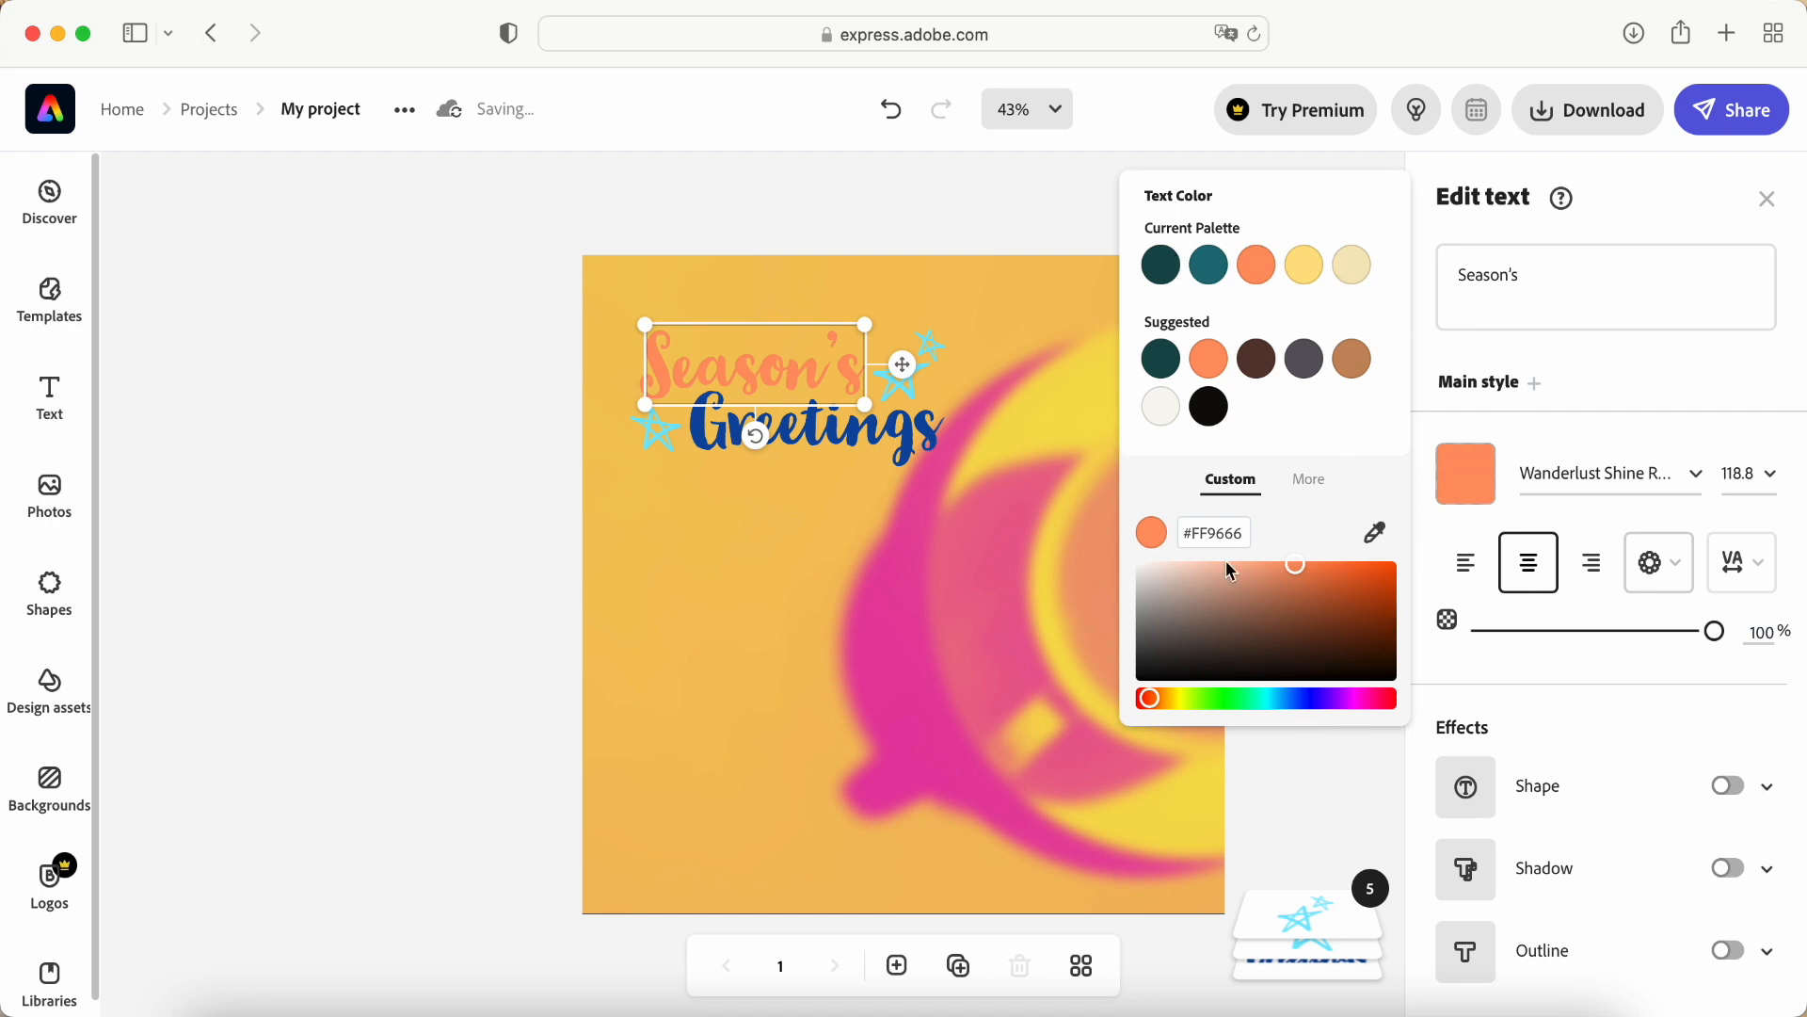
key("super+z")
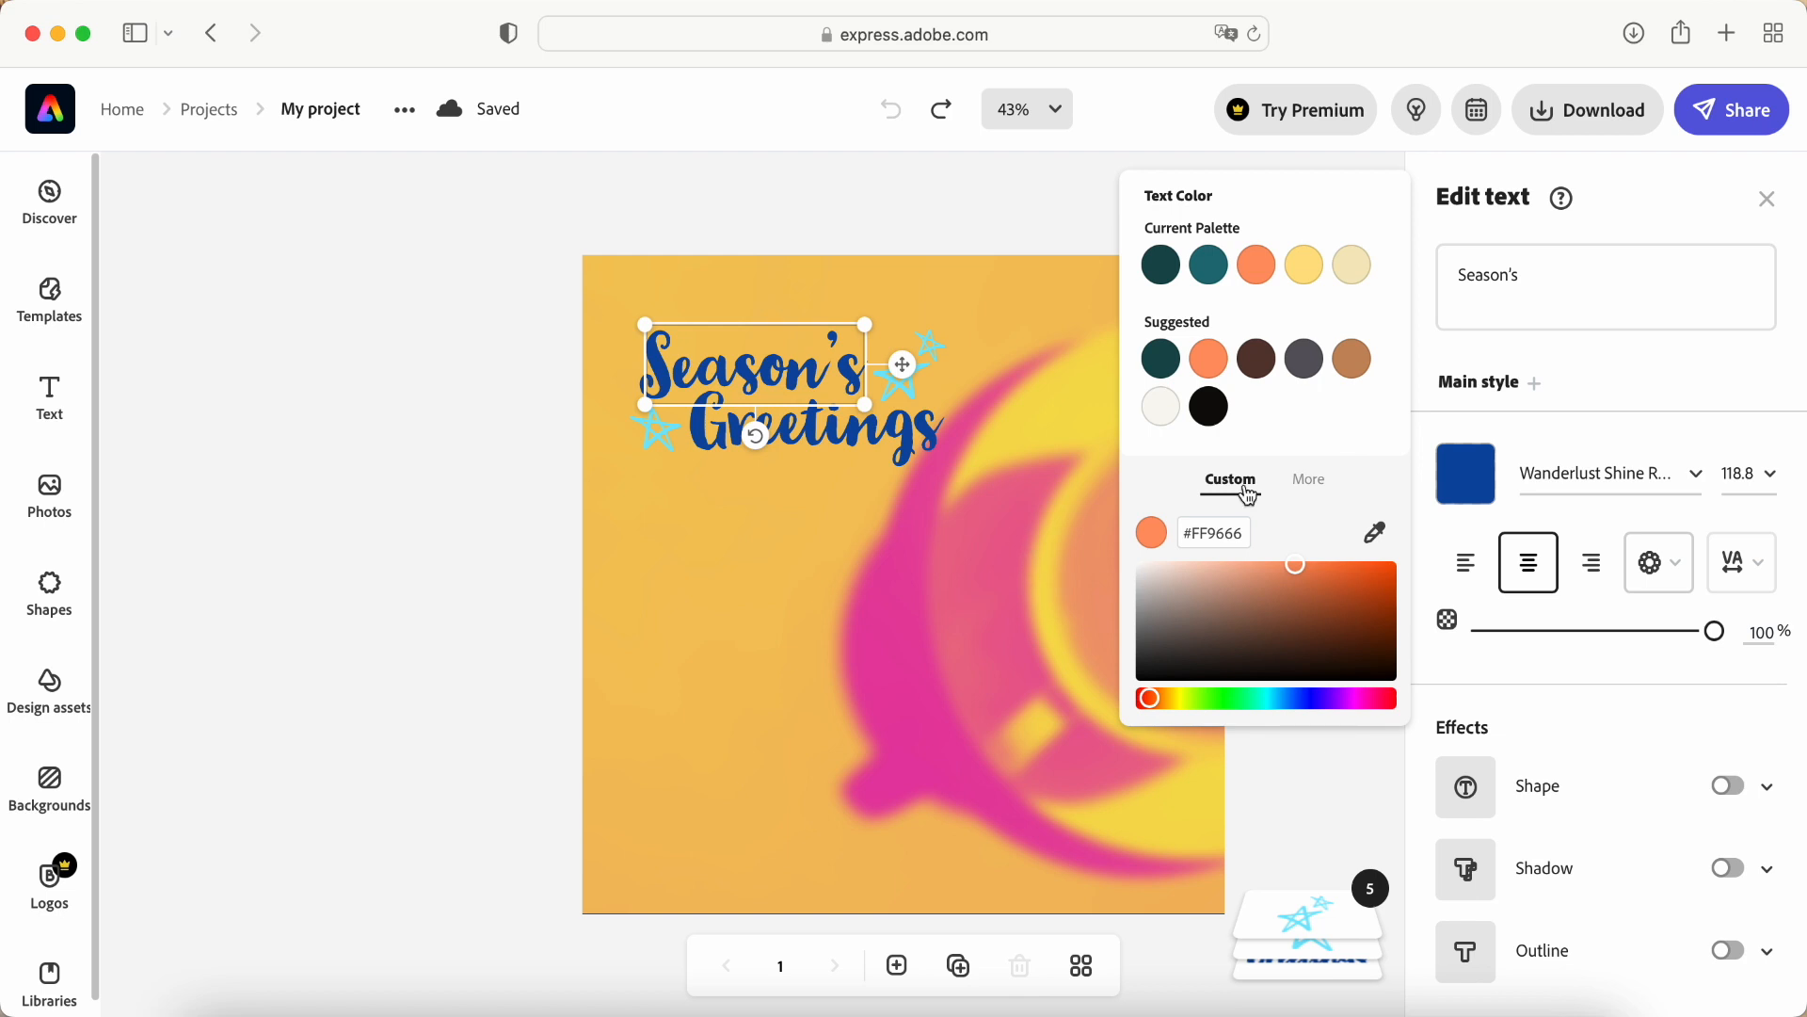
Step: Change the font of the word "Season's" to Stencil Std Bold and look through its size options
left_click(1694, 474)
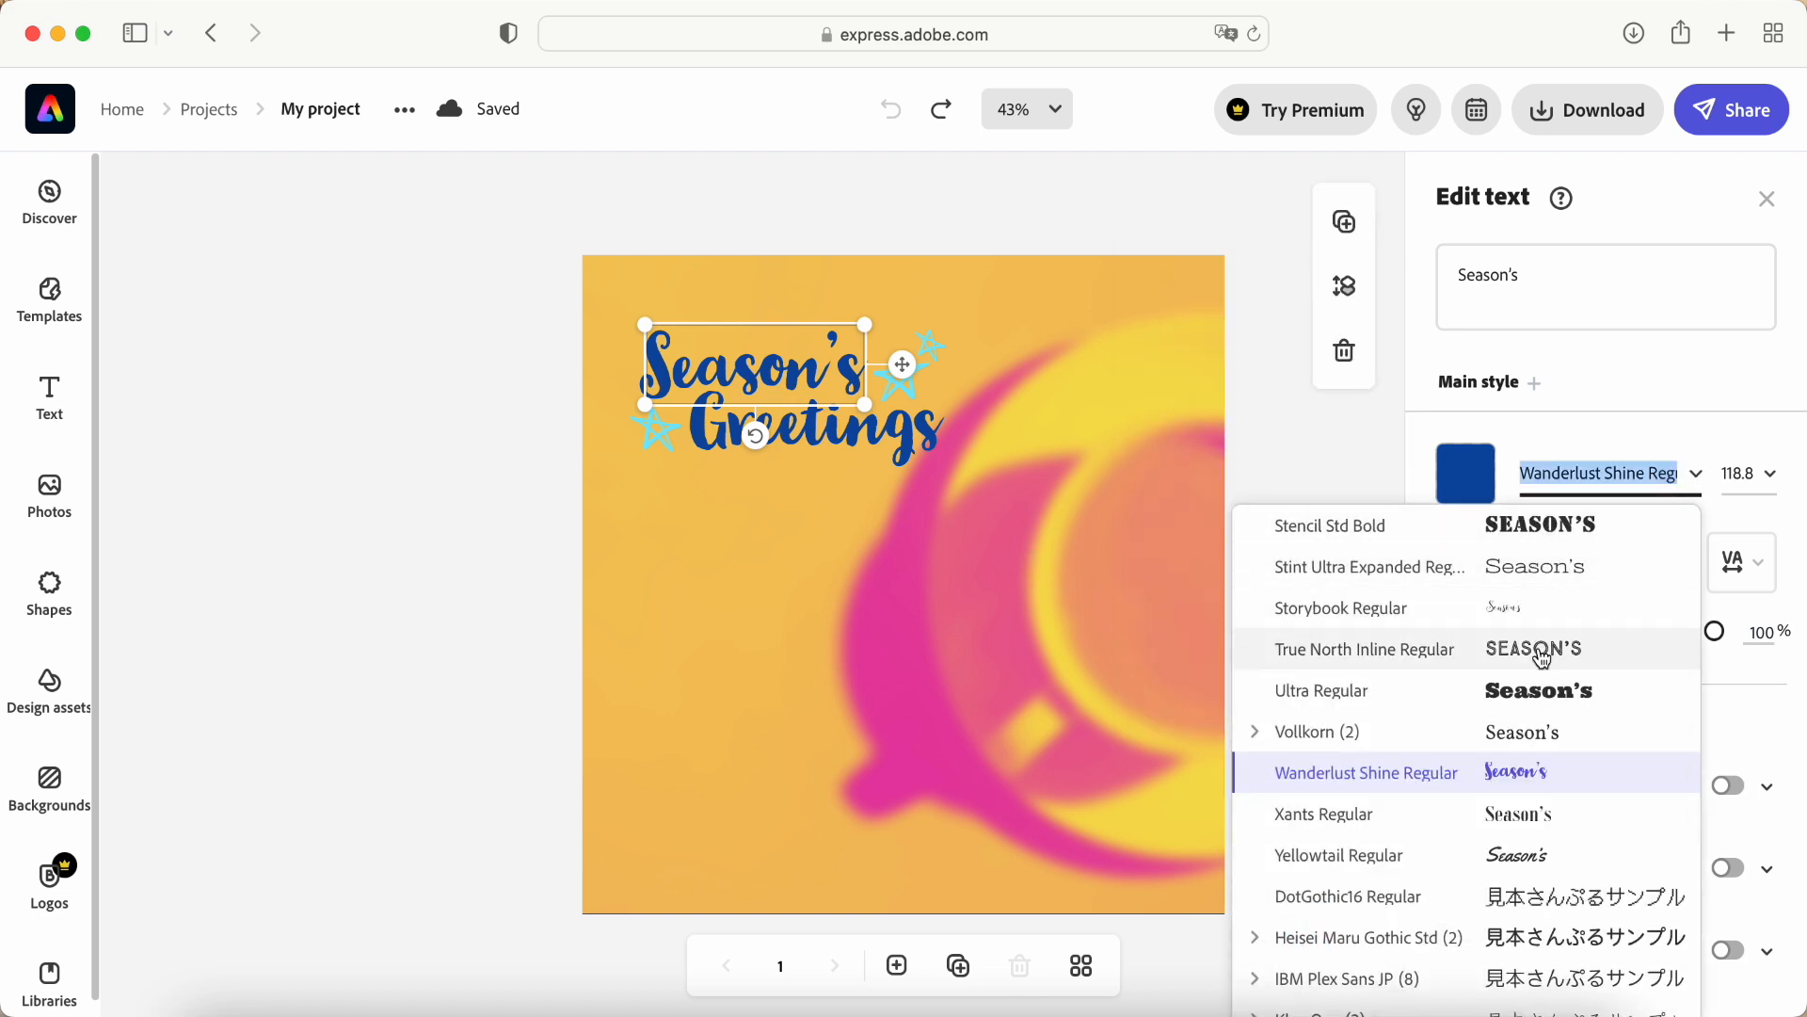
left_click(1532, 534)
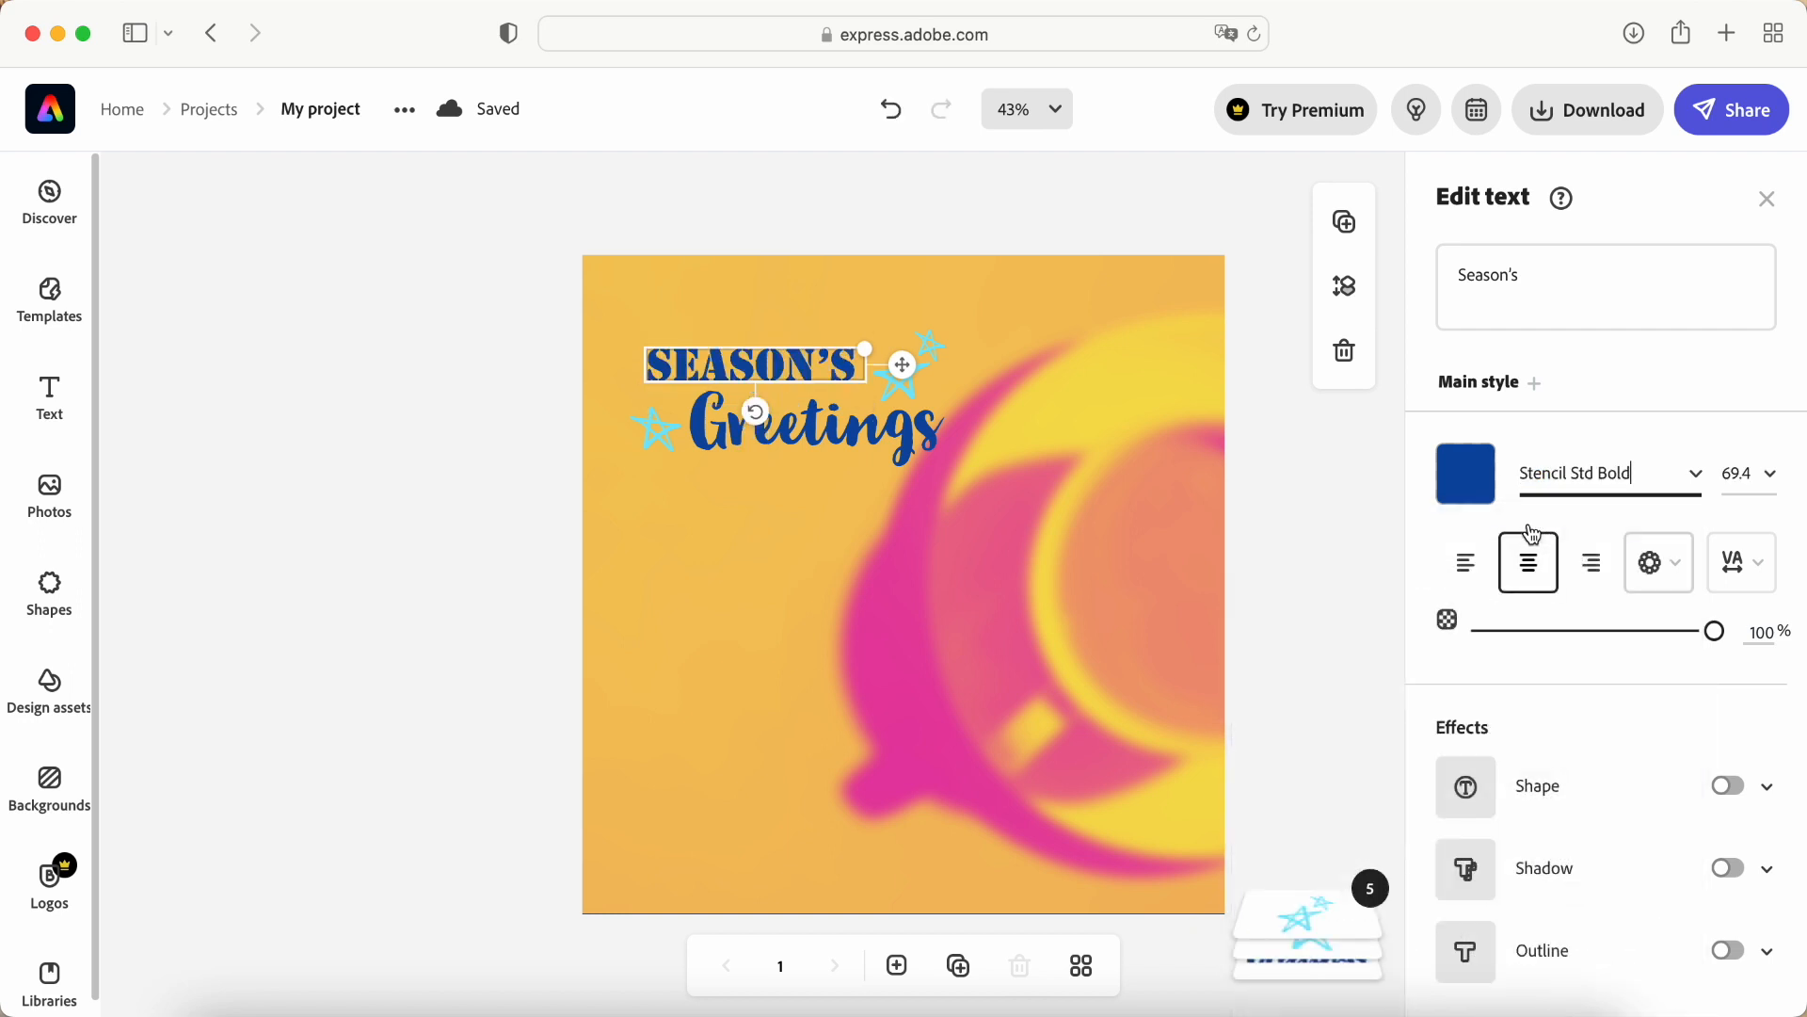
left_click(1769, 474)
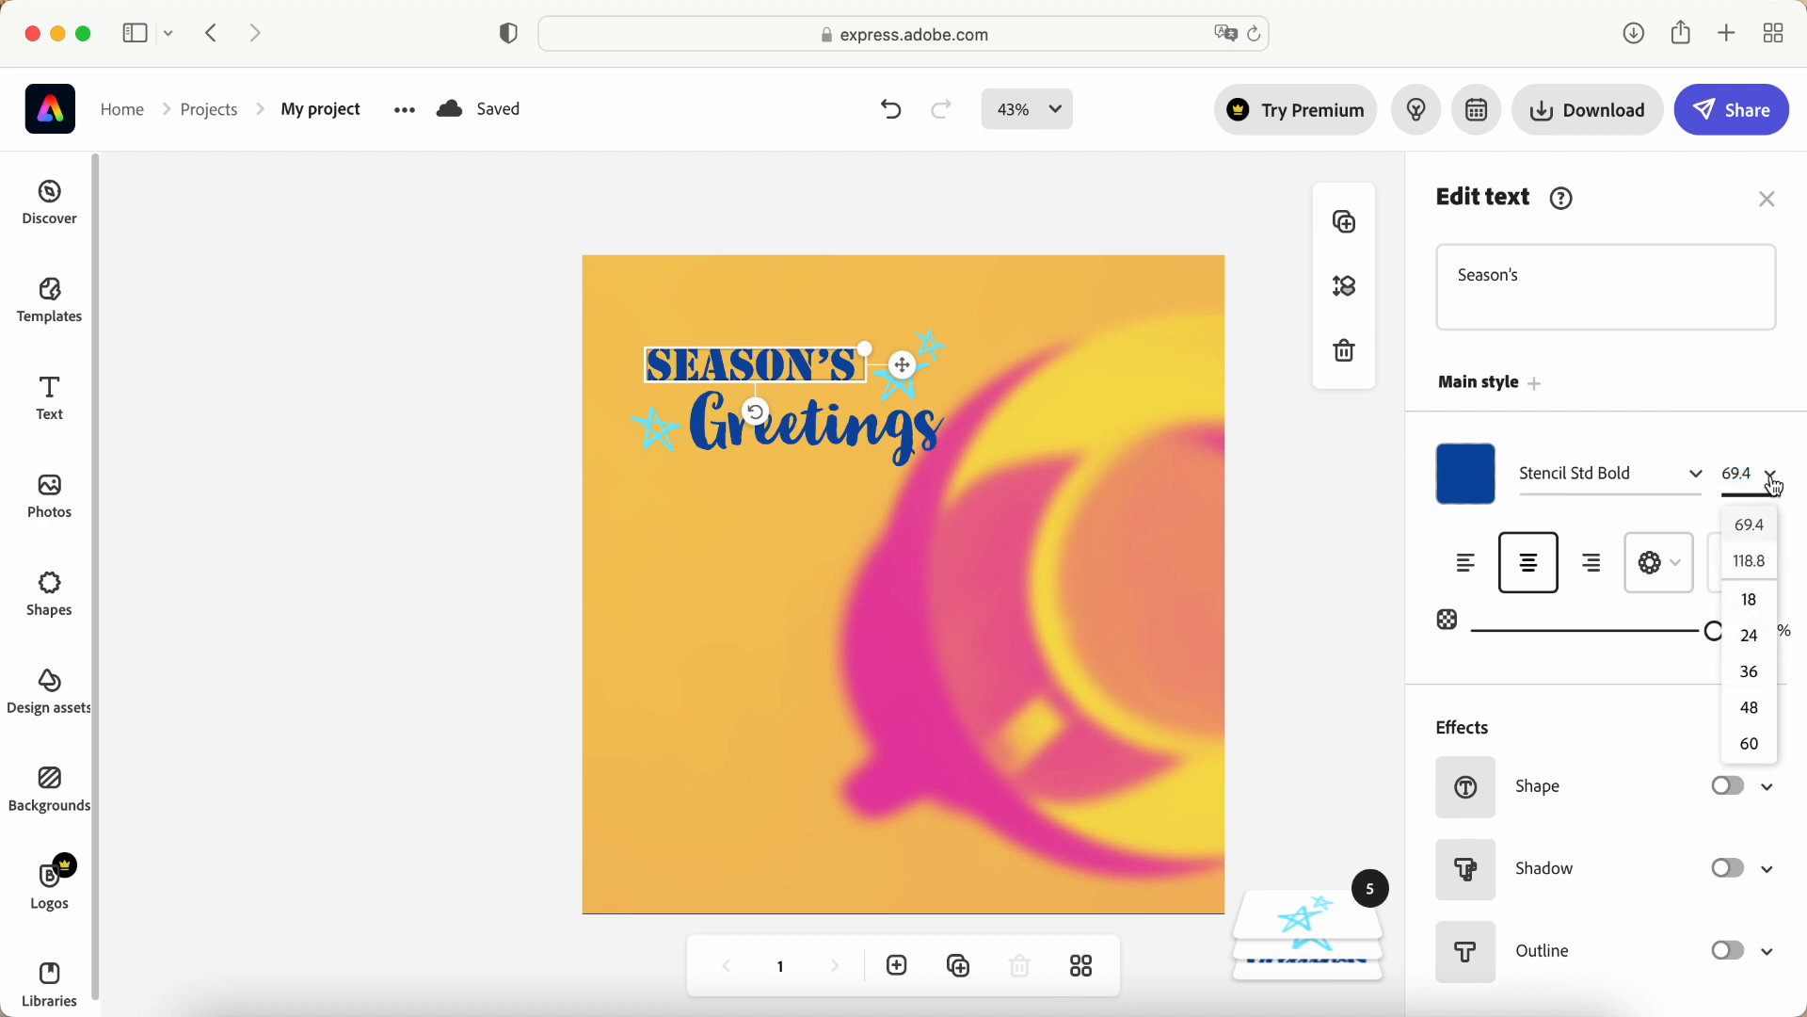
left_click(1772, 475)
Step: Try different alignments and curved, grid and magic layouts on "Season's", settling on the magic layout with an oversized first letter
left_click(1471, 572)
left_click(1589, 564)
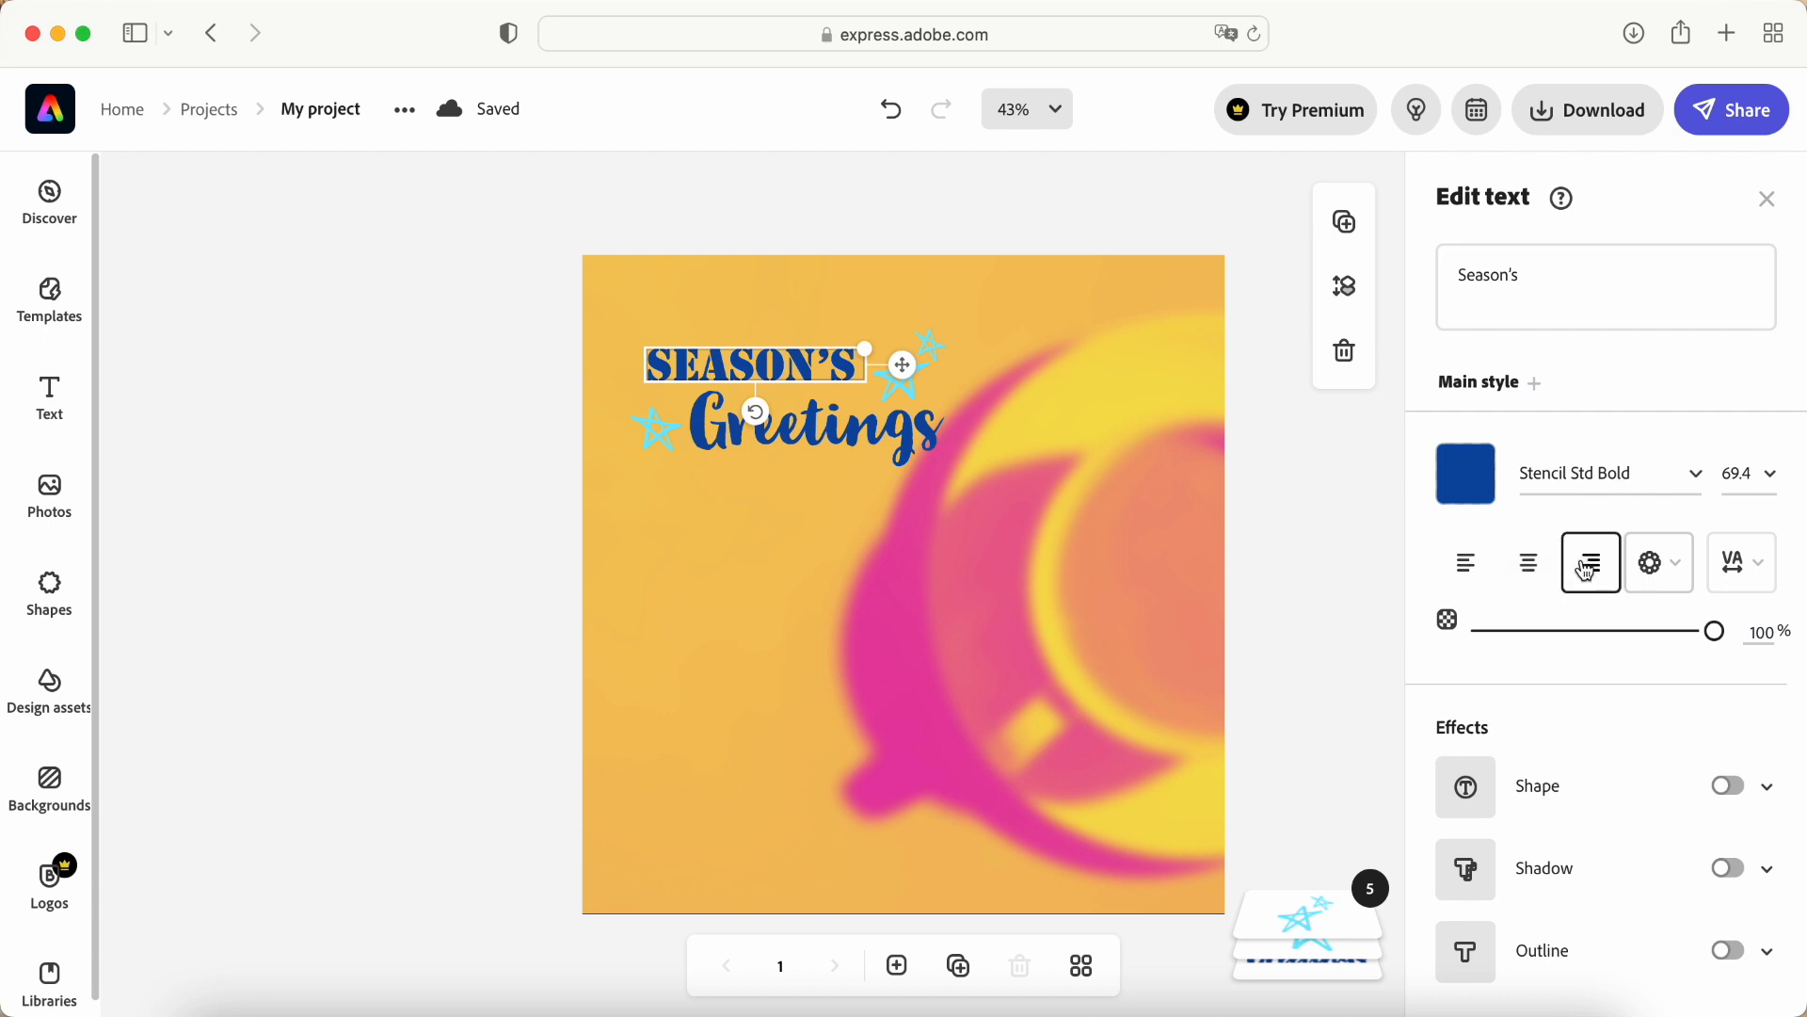
left_click(1668, 568)
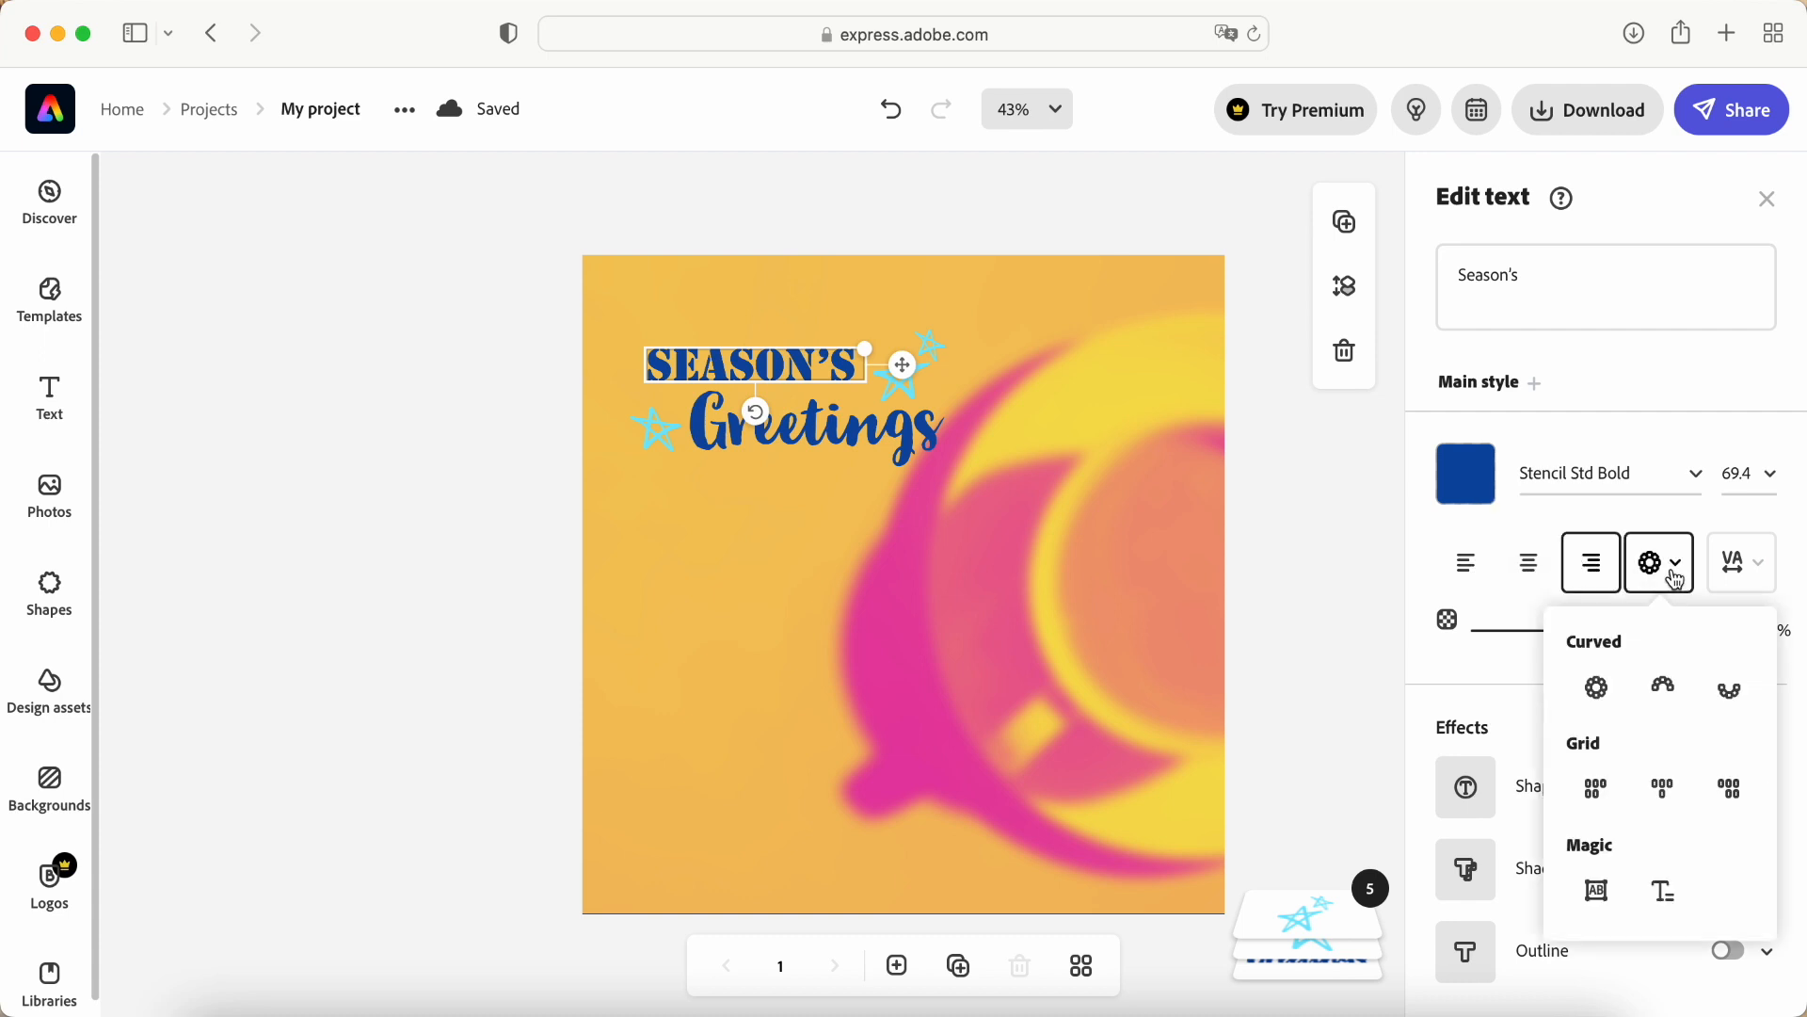
left_click(1668, 690)
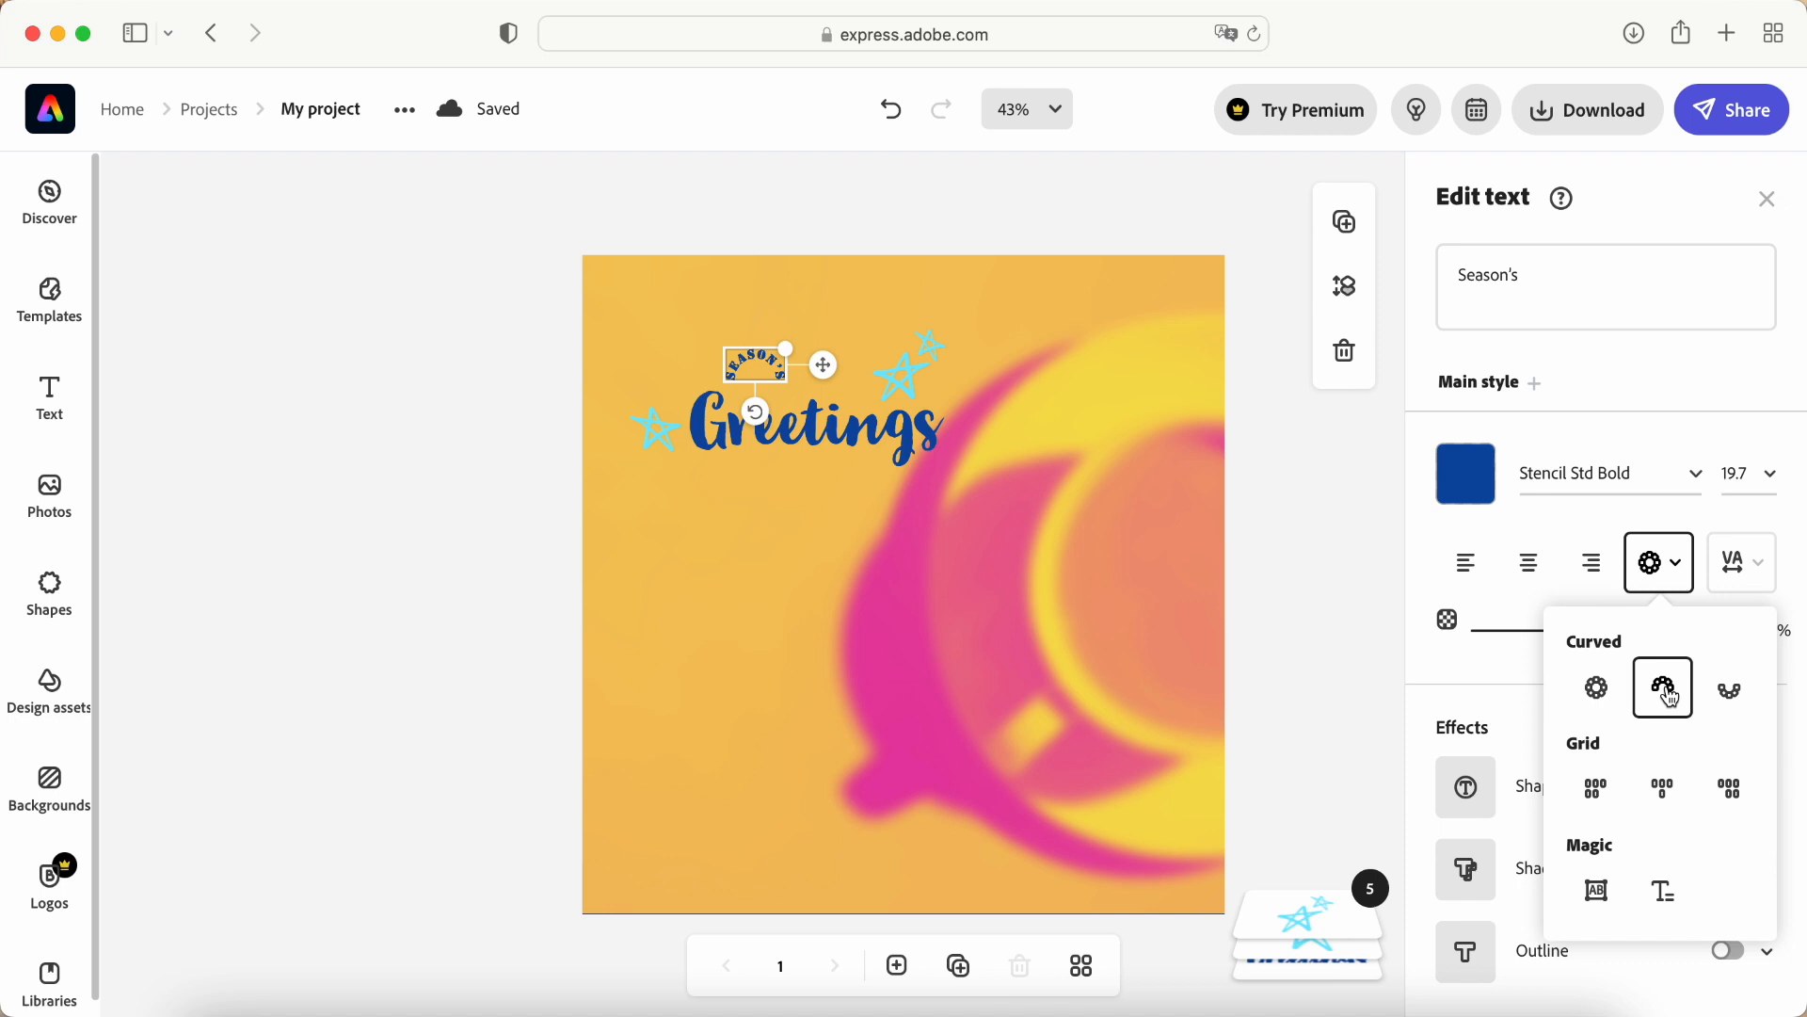
left_click(1730, 692)
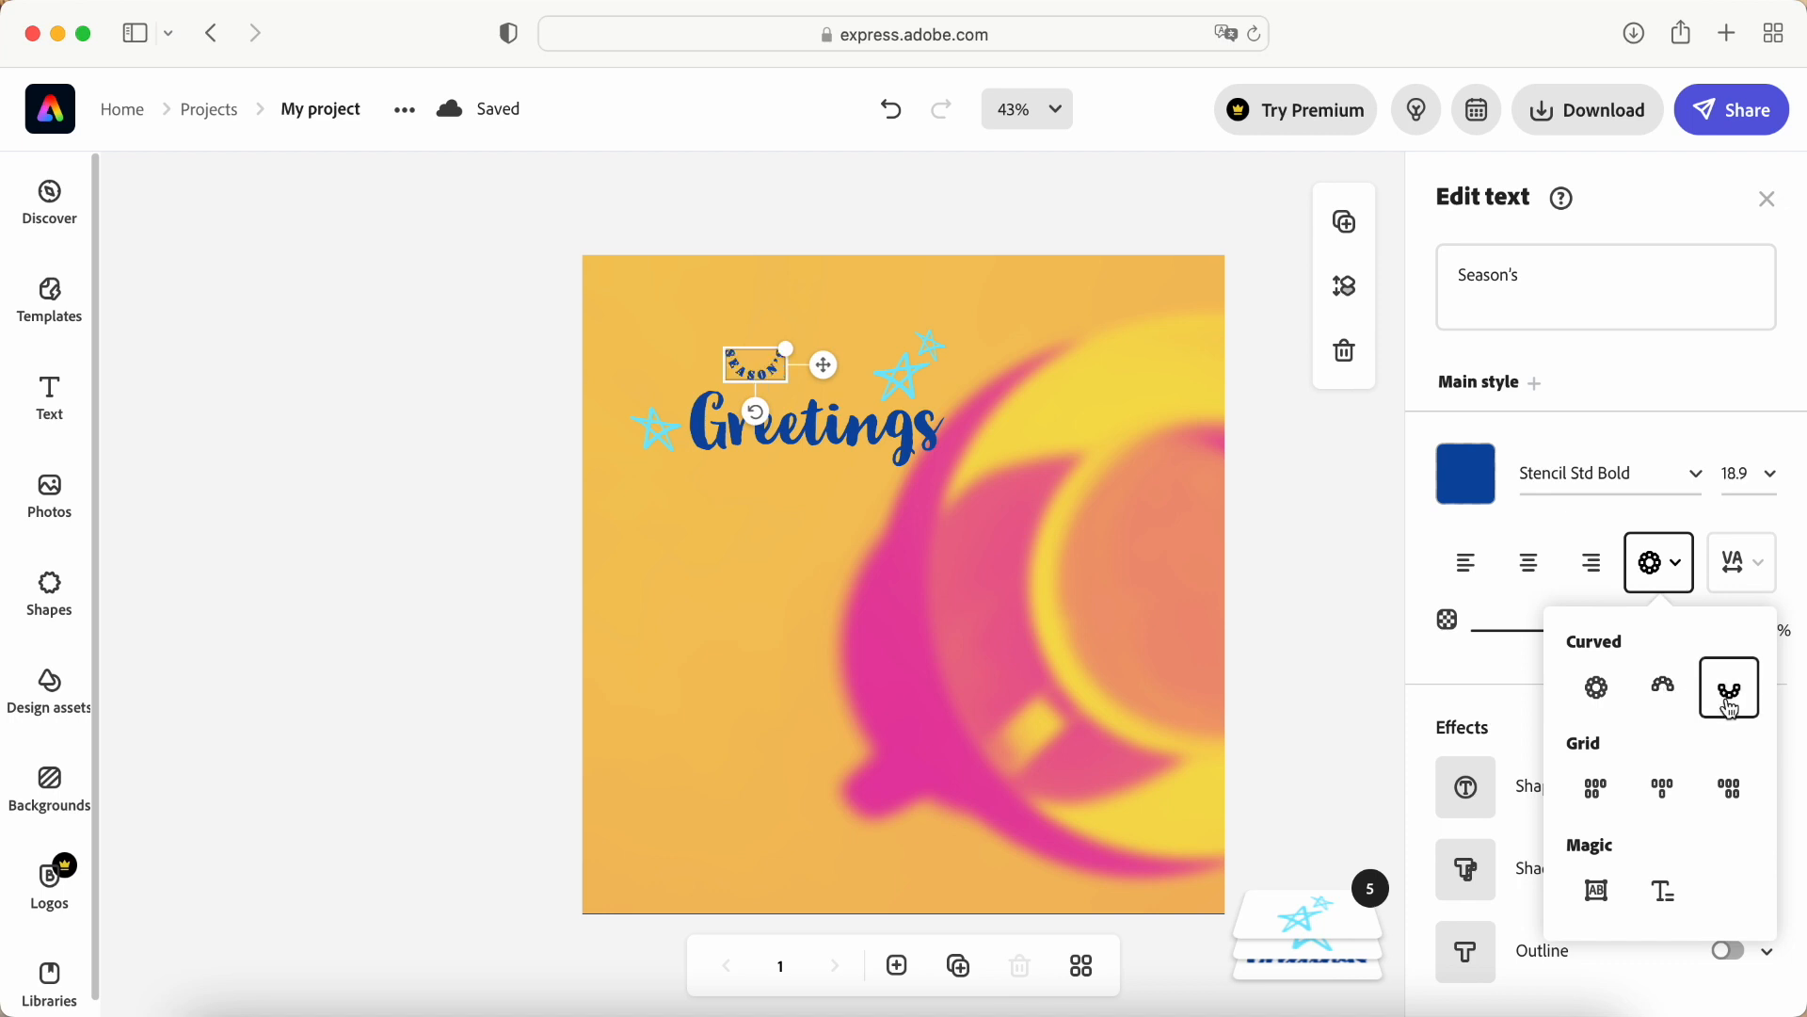
left_click(1590, 810)
left_click(1674, 811)
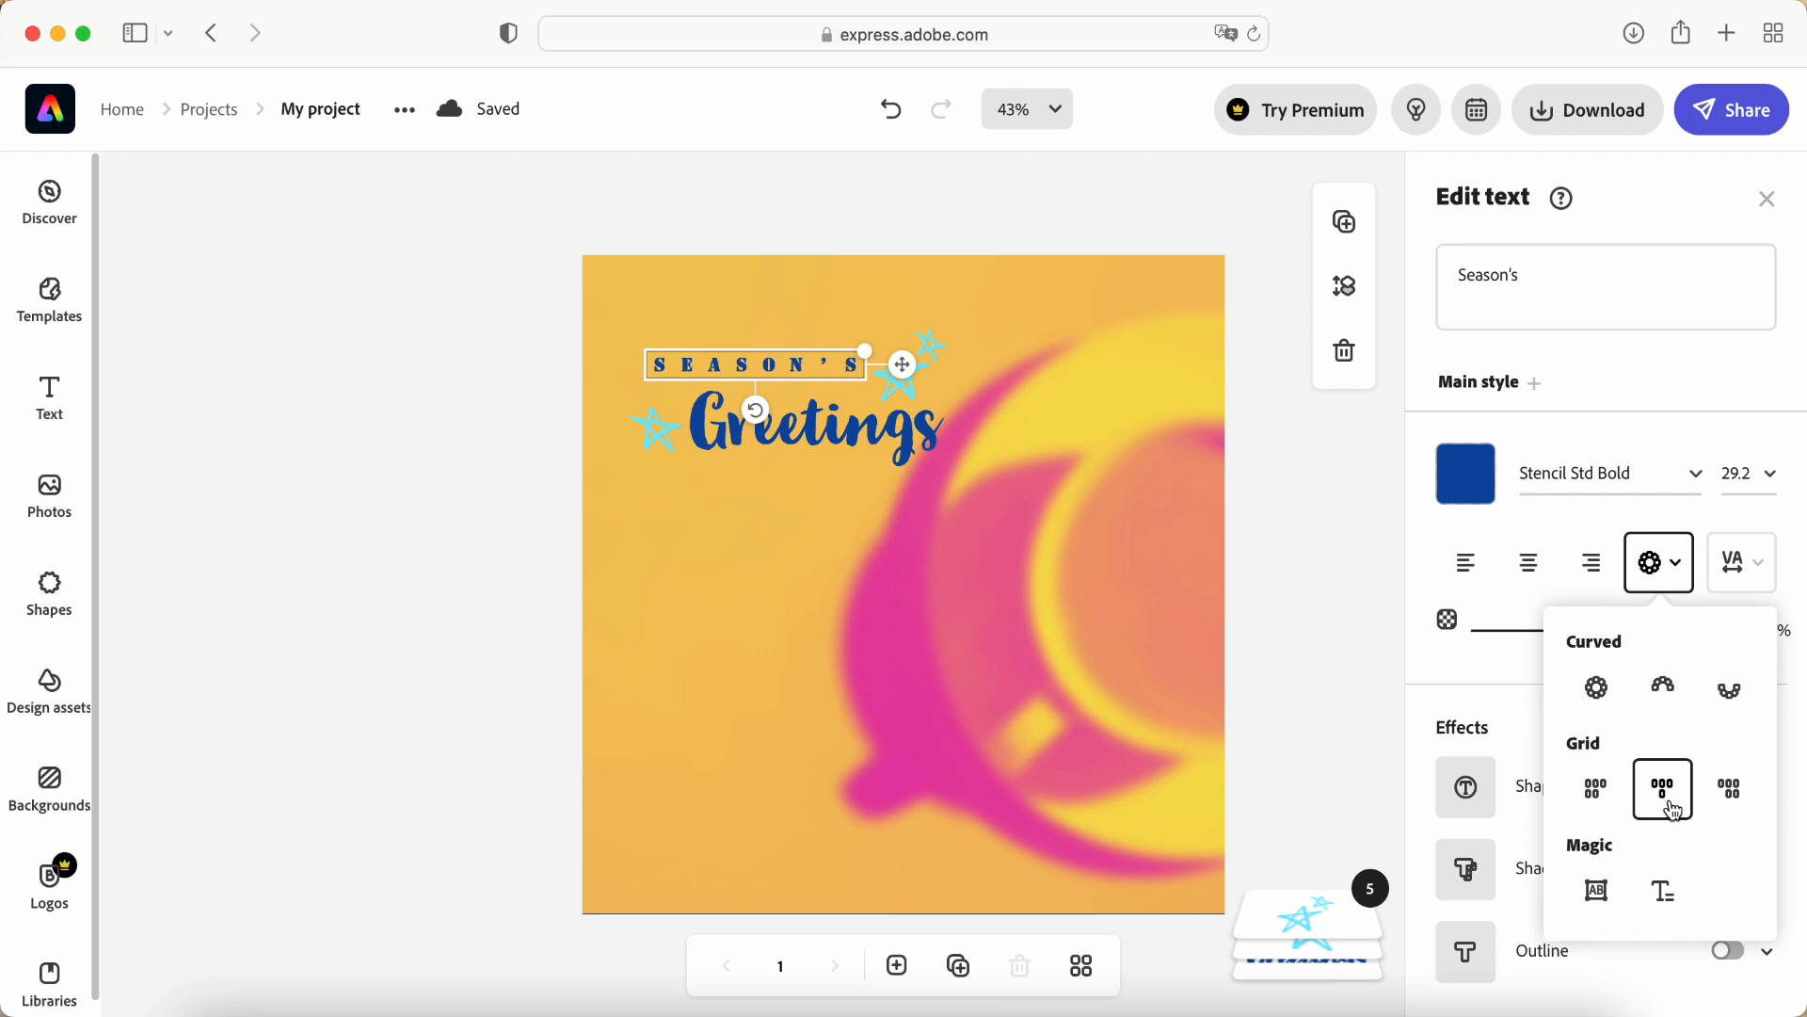
left_click(1600, 894)
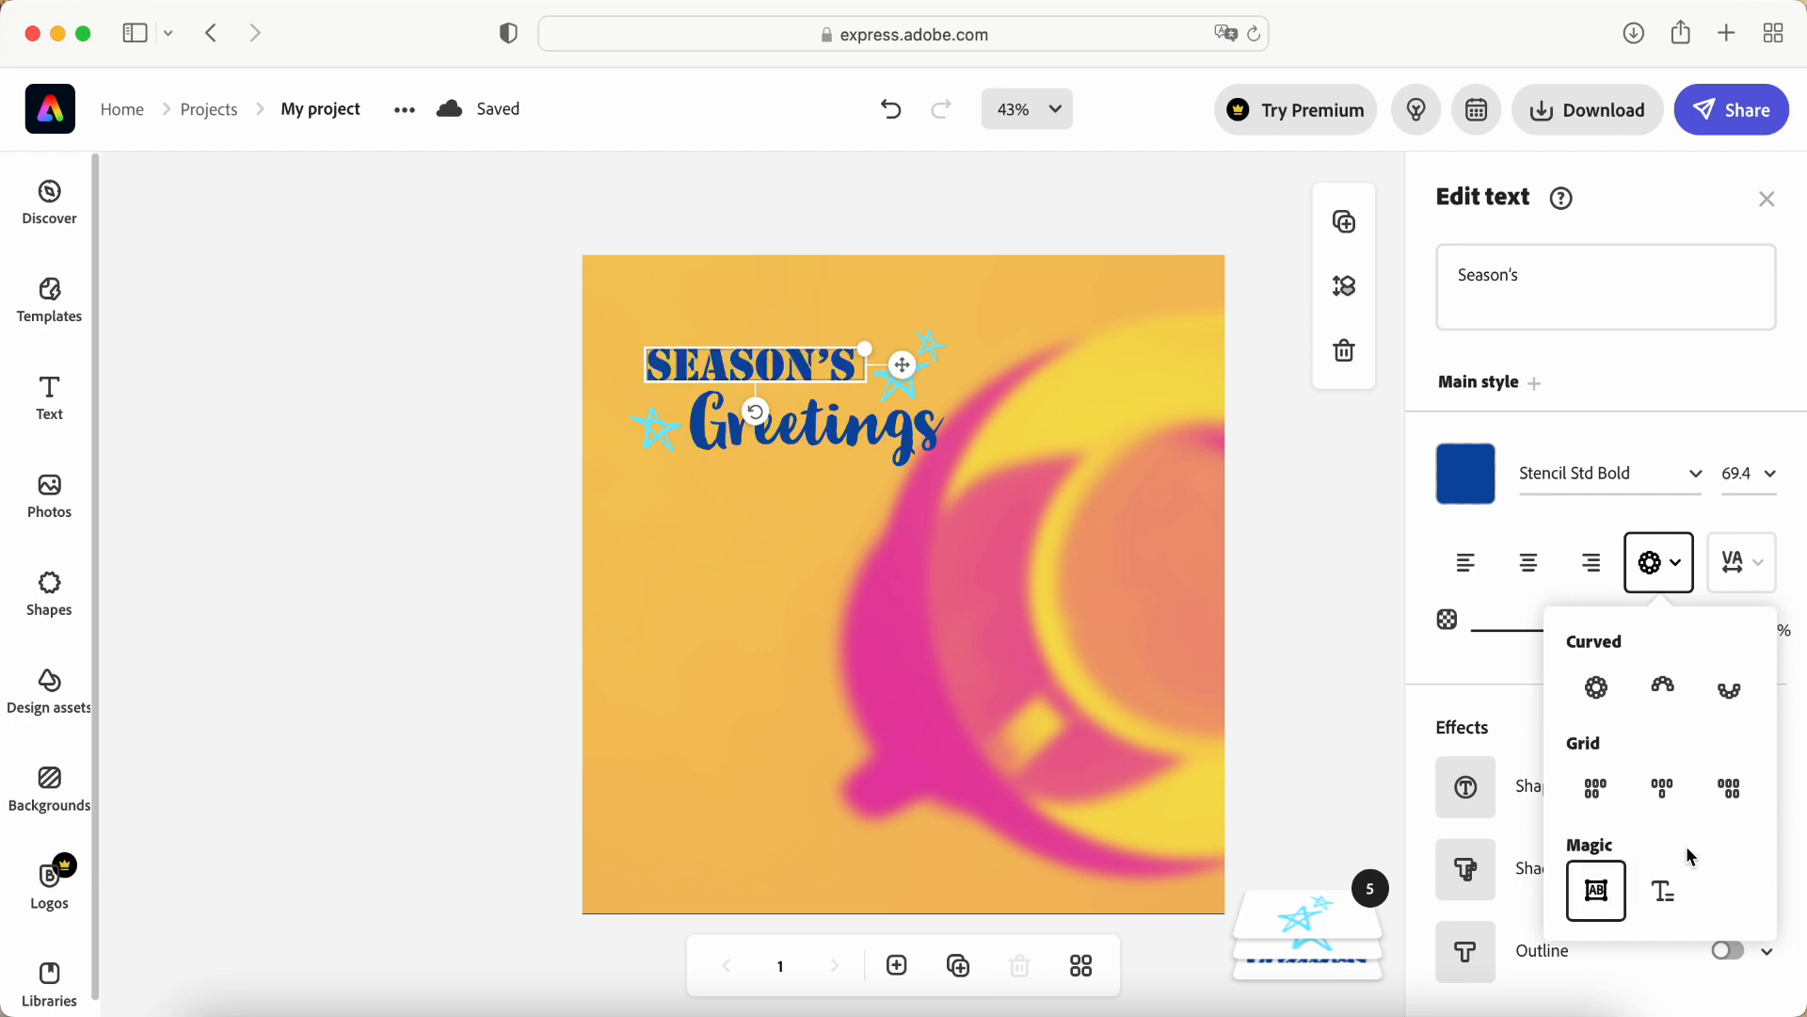
left_click(1665, 890)
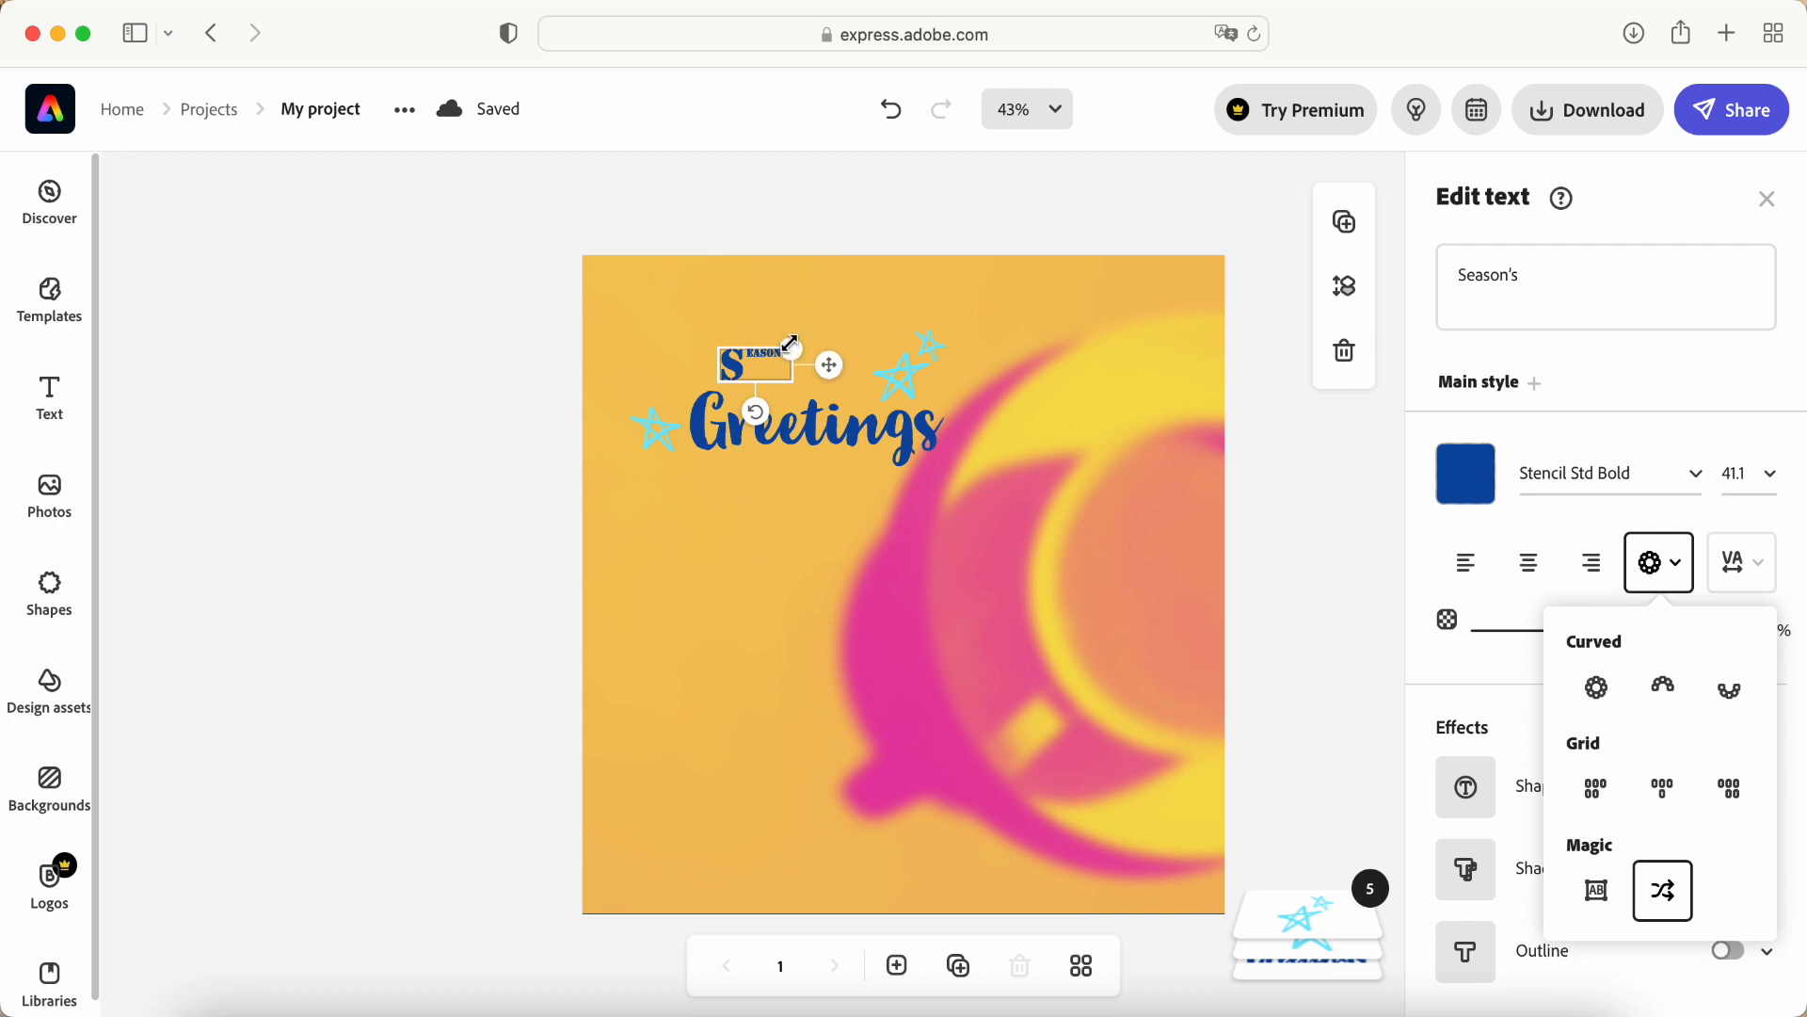
Step: Enlarge "Season's" to about size 92.4 and position it so the large S sits just left of "Greetings"
left_click_drag(792, 348, 926, 309)
left_click_drag(798, 353, 674, 393)
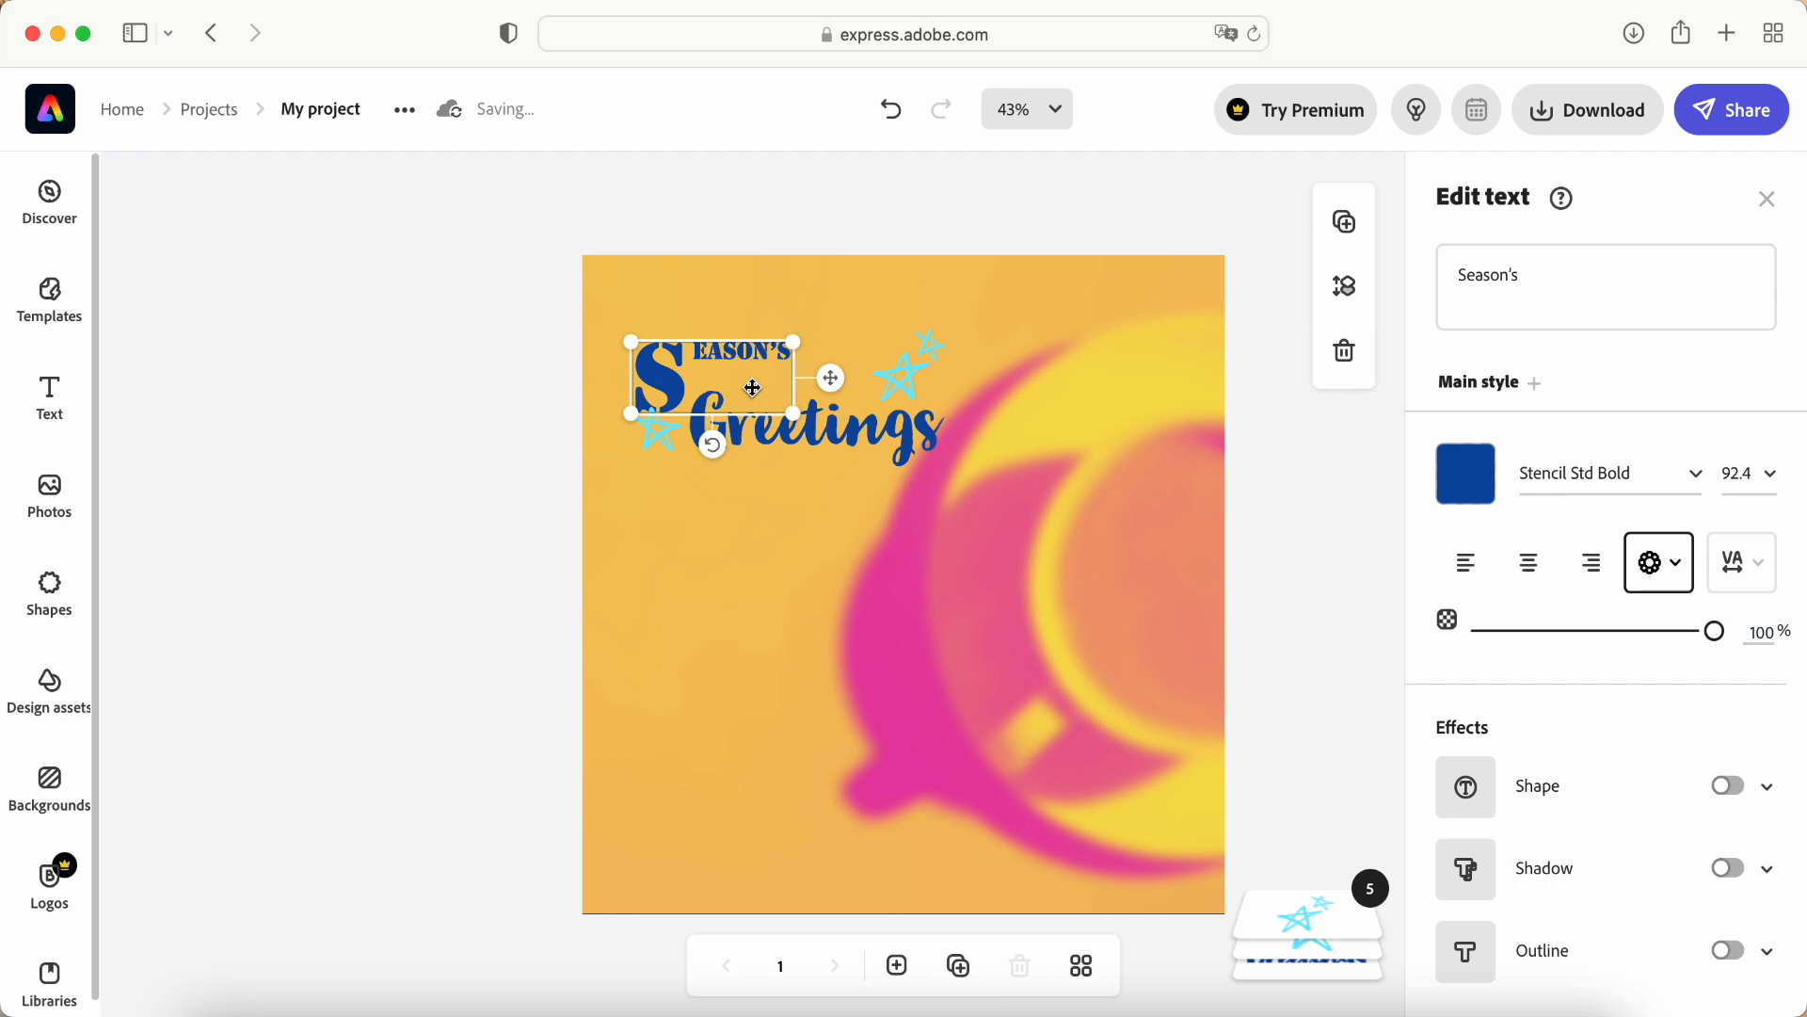
left_click_drag(752, 400, 675, 395)
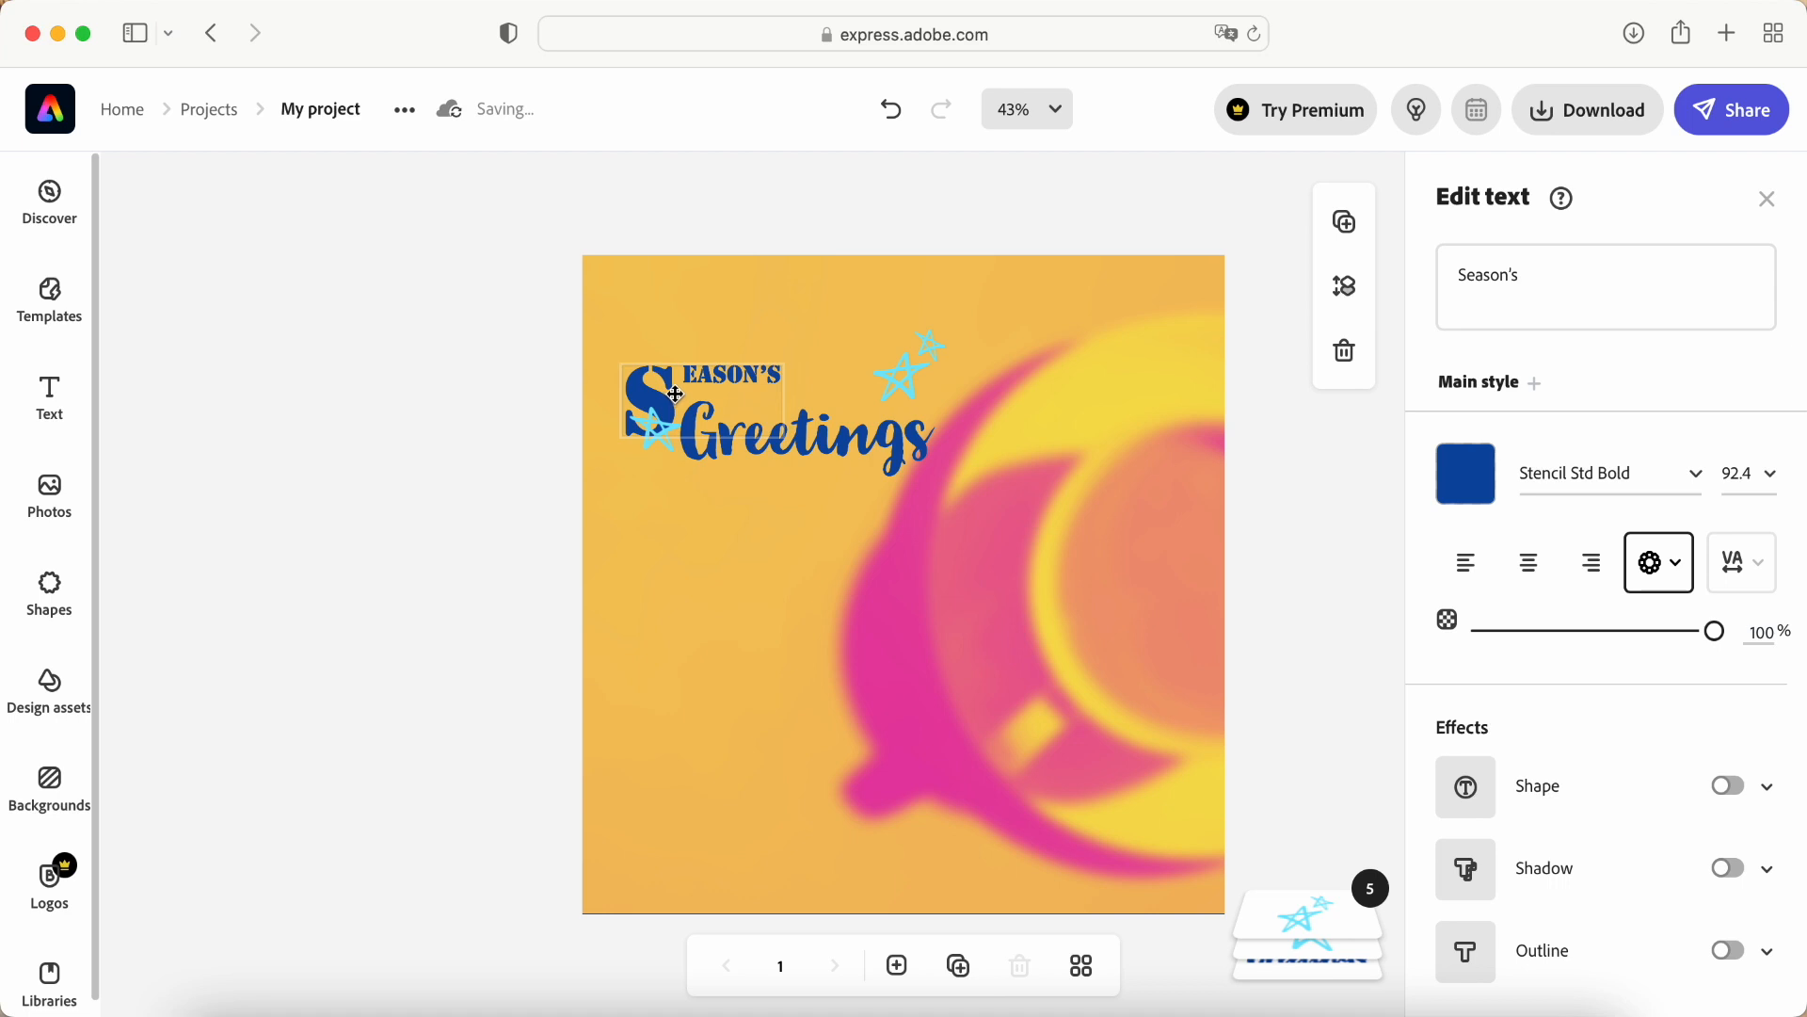
Step: Move the lower-left blue star down so it sits just below the large S
left_click(659, 508)
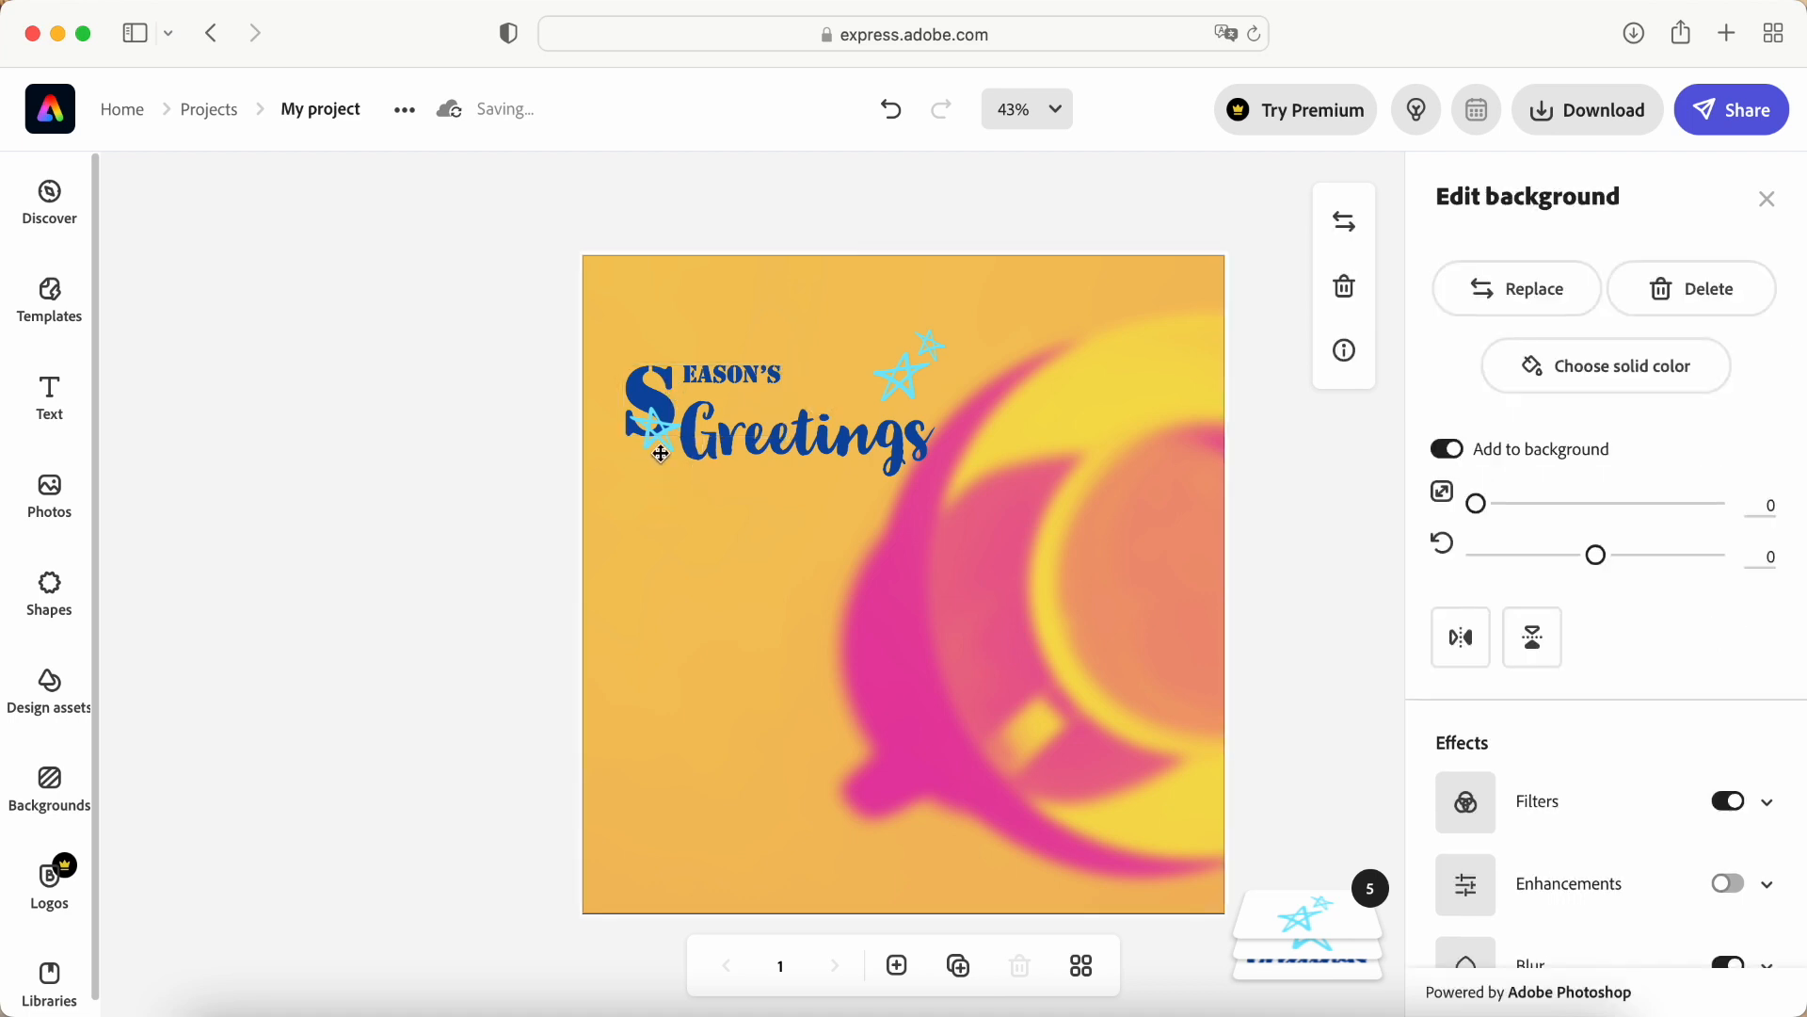
left_click(658, 433)
left_click_drag(658, 435, 664, 471)
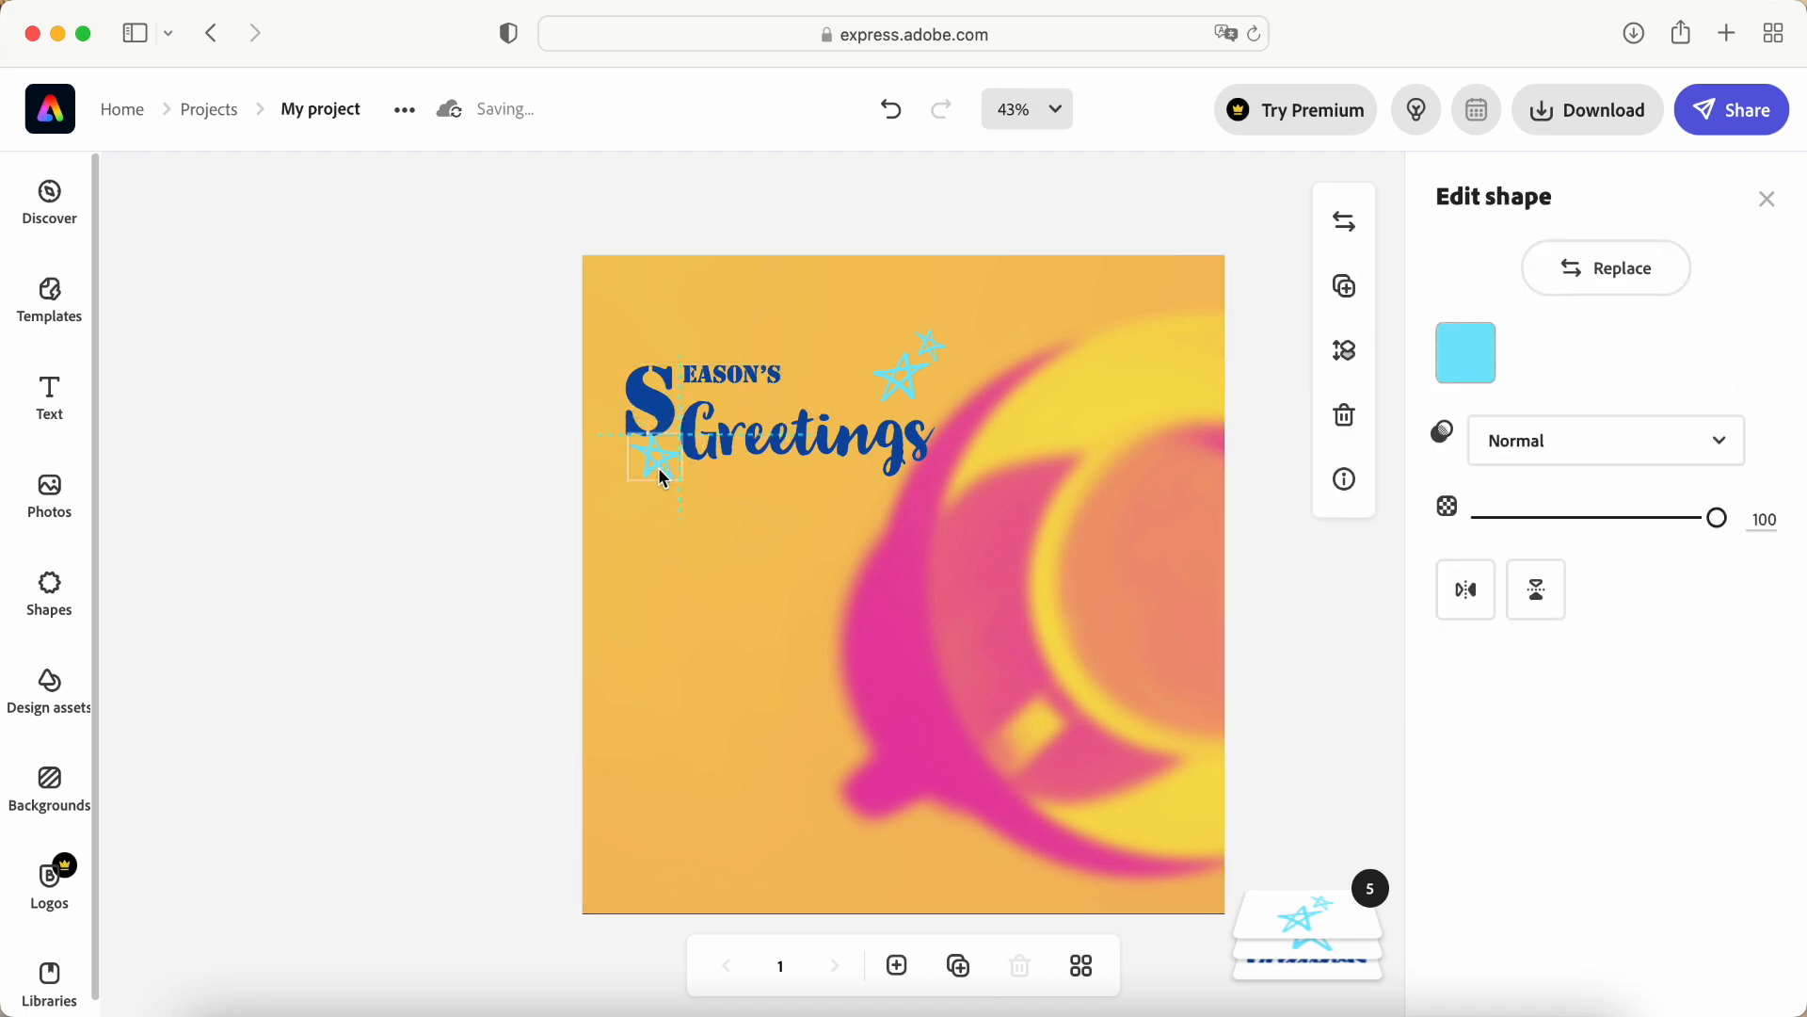
left_click(758, 541)
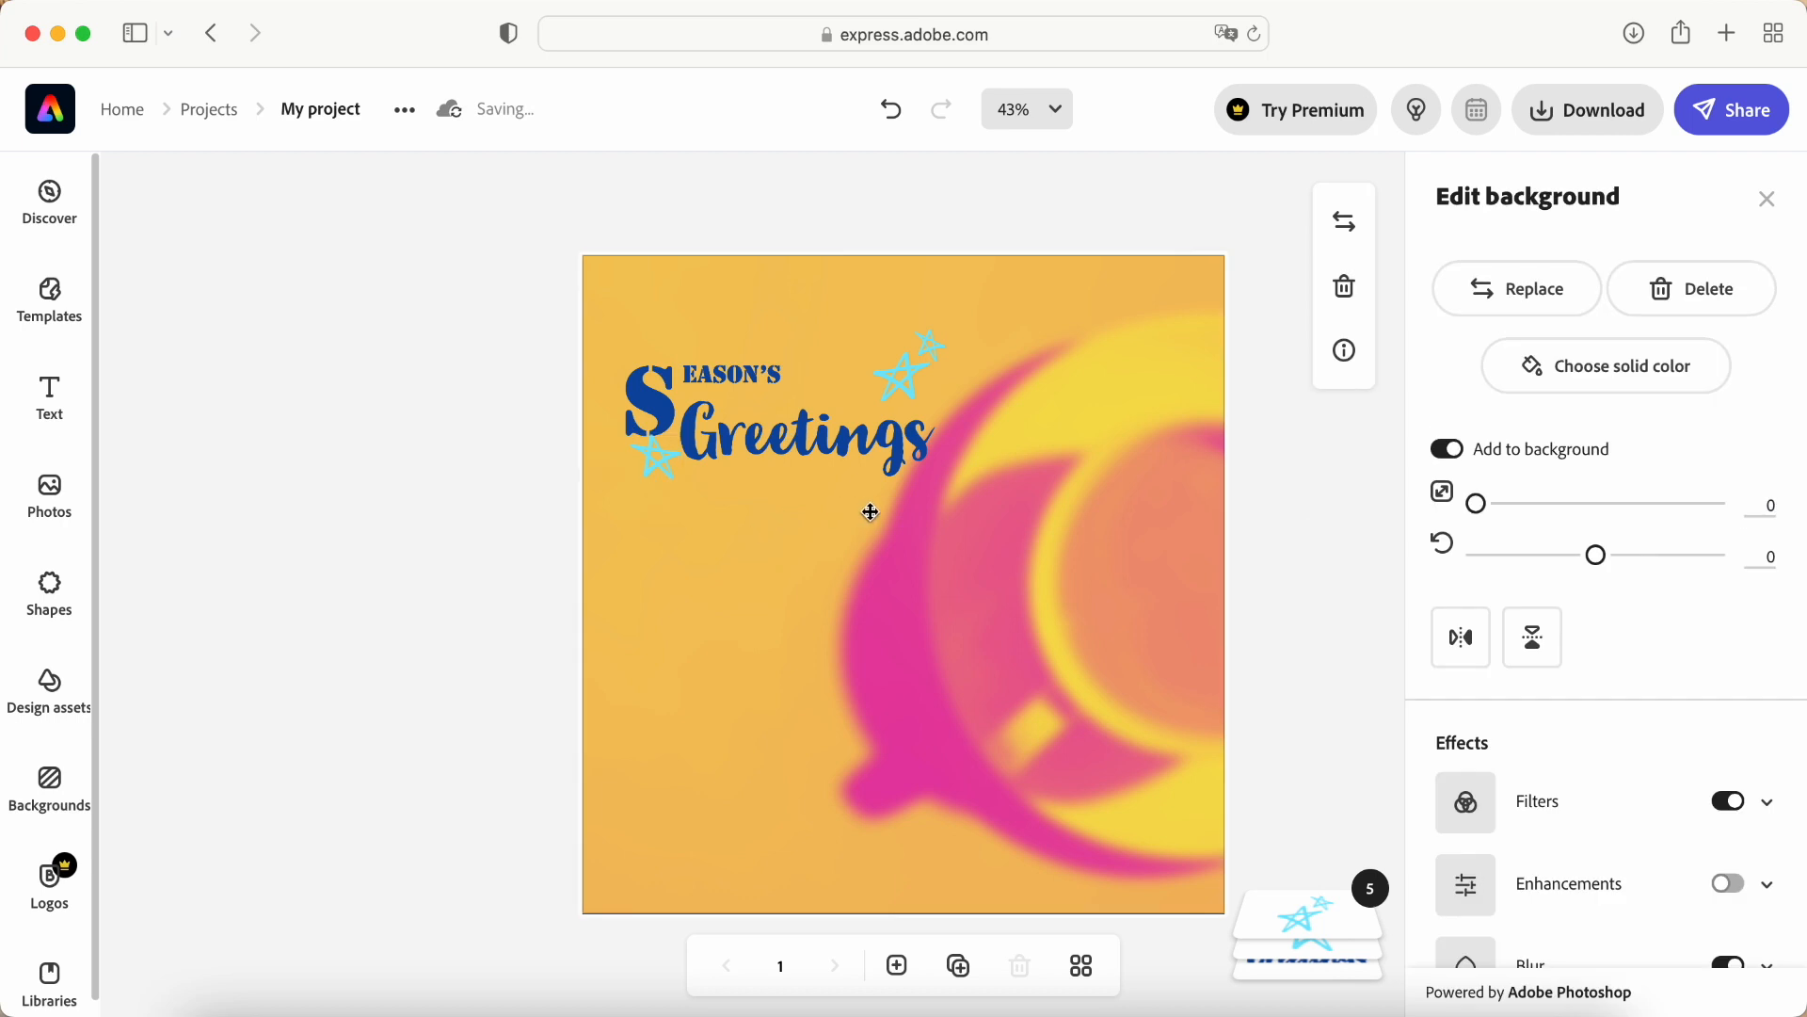
scroll(1610, 838, "down", 1)
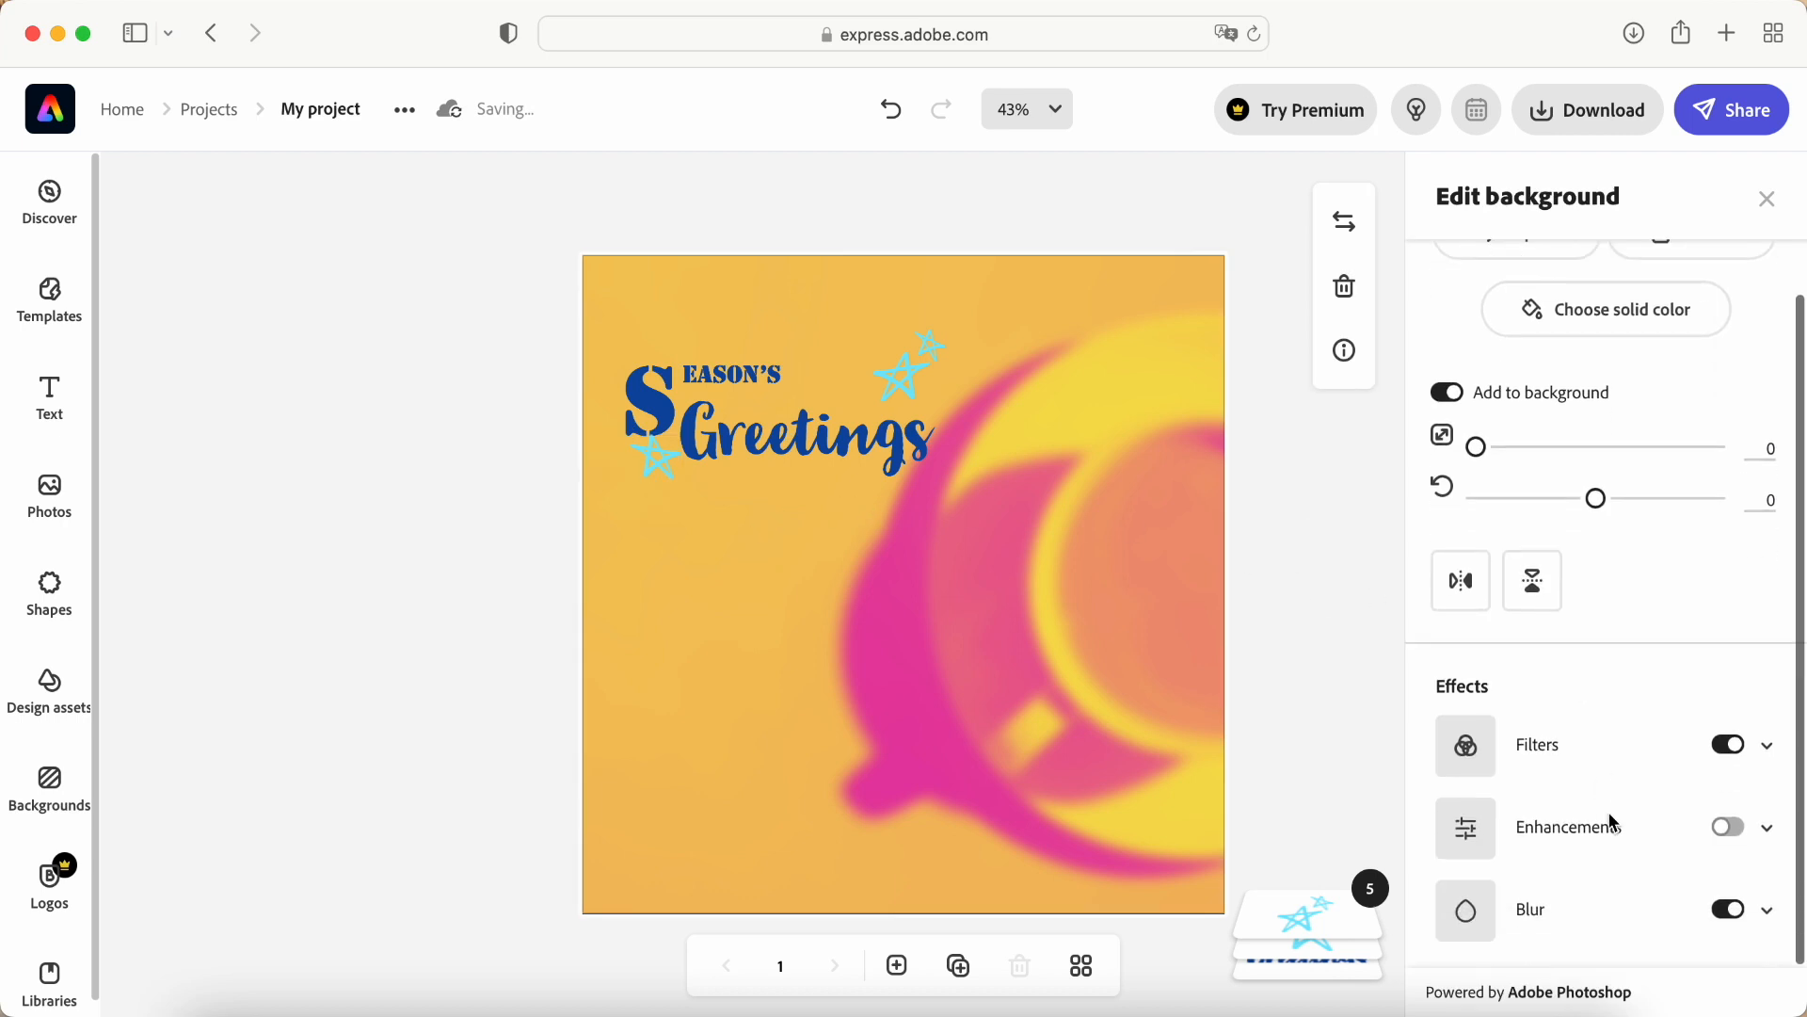
scroll(1552, 718, "up", 1)
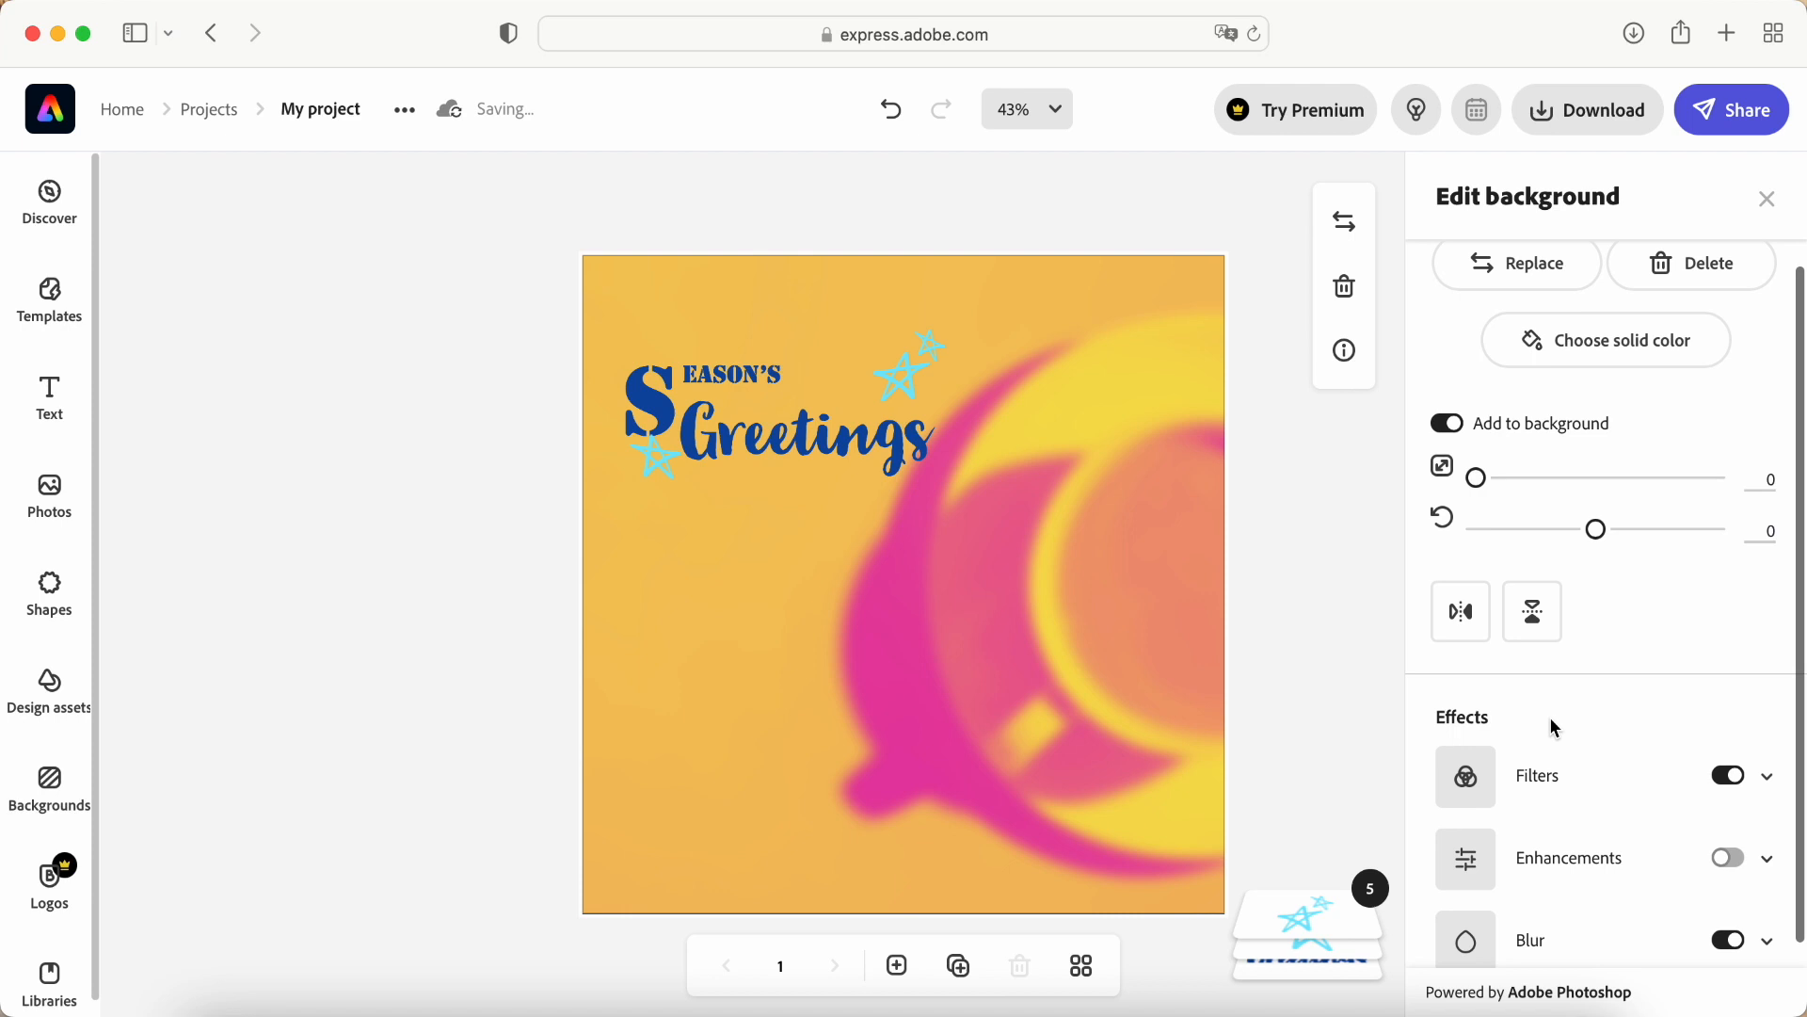
Step: Try the Shape effect on the word "Greetings" and turn it off again
left_click(845, 446)
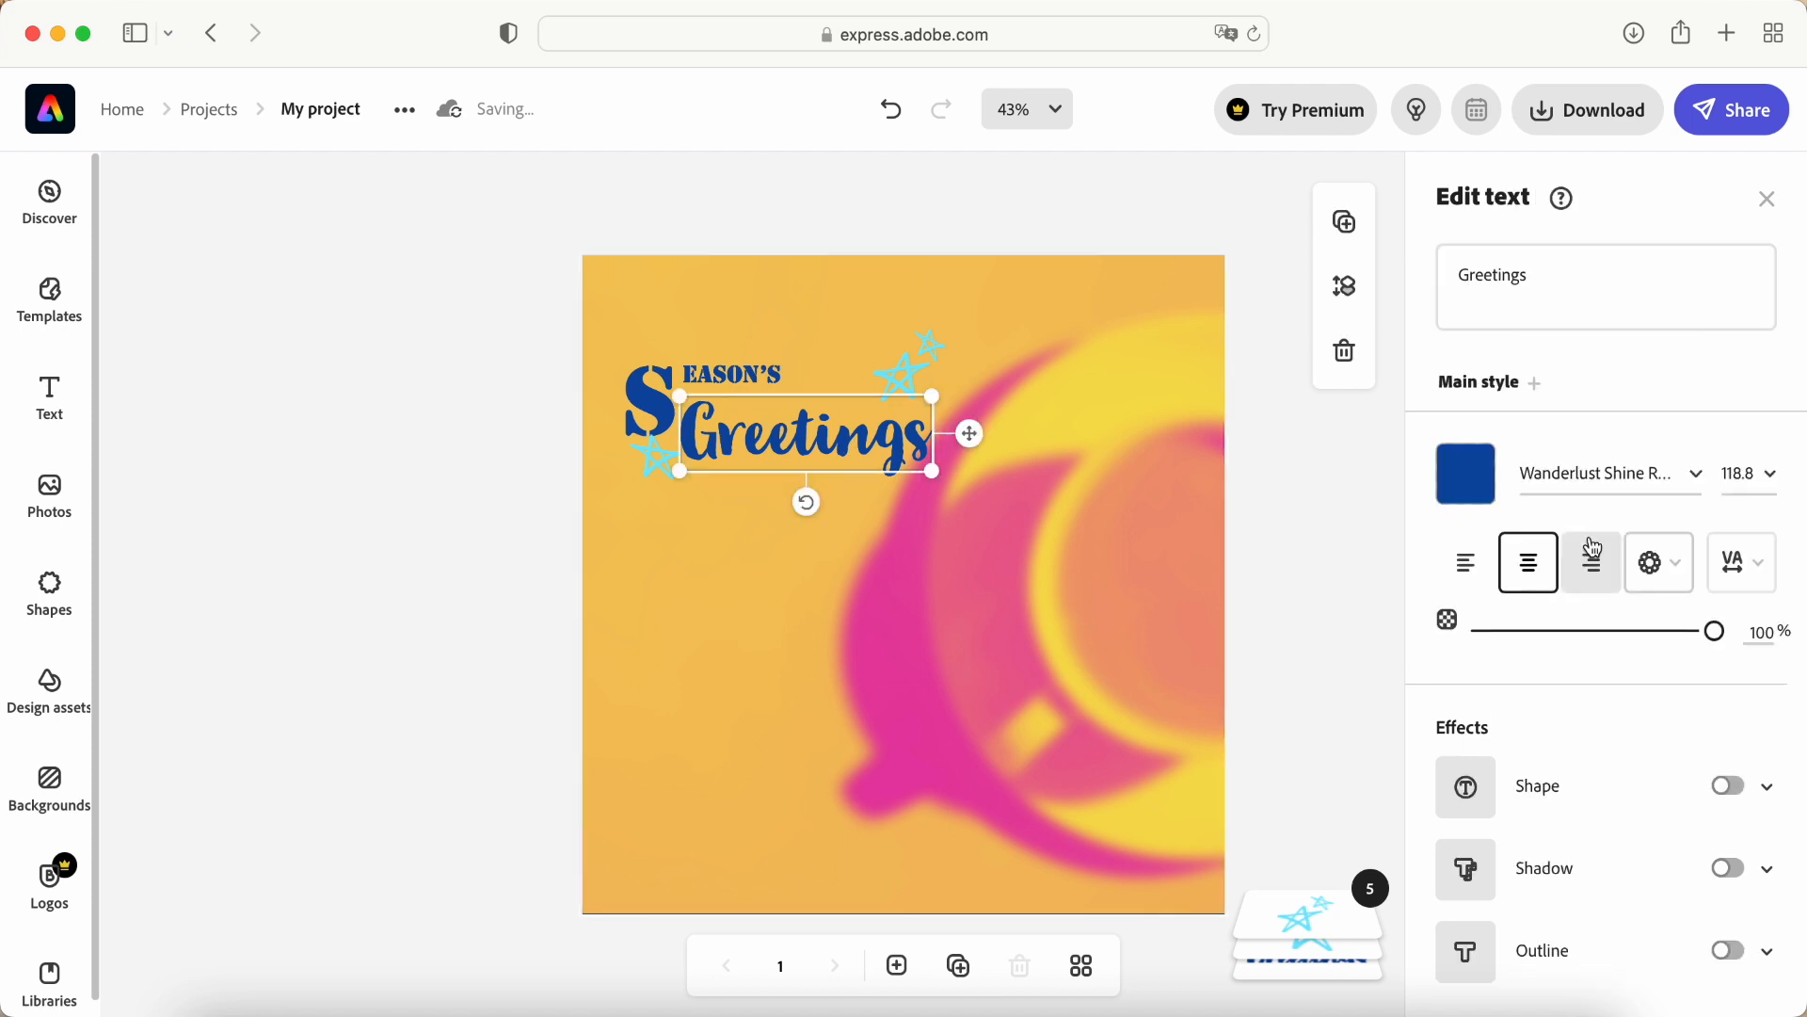
scroll(1654, 633, "down", 2)
scroll(1654, 634, "down", 3)
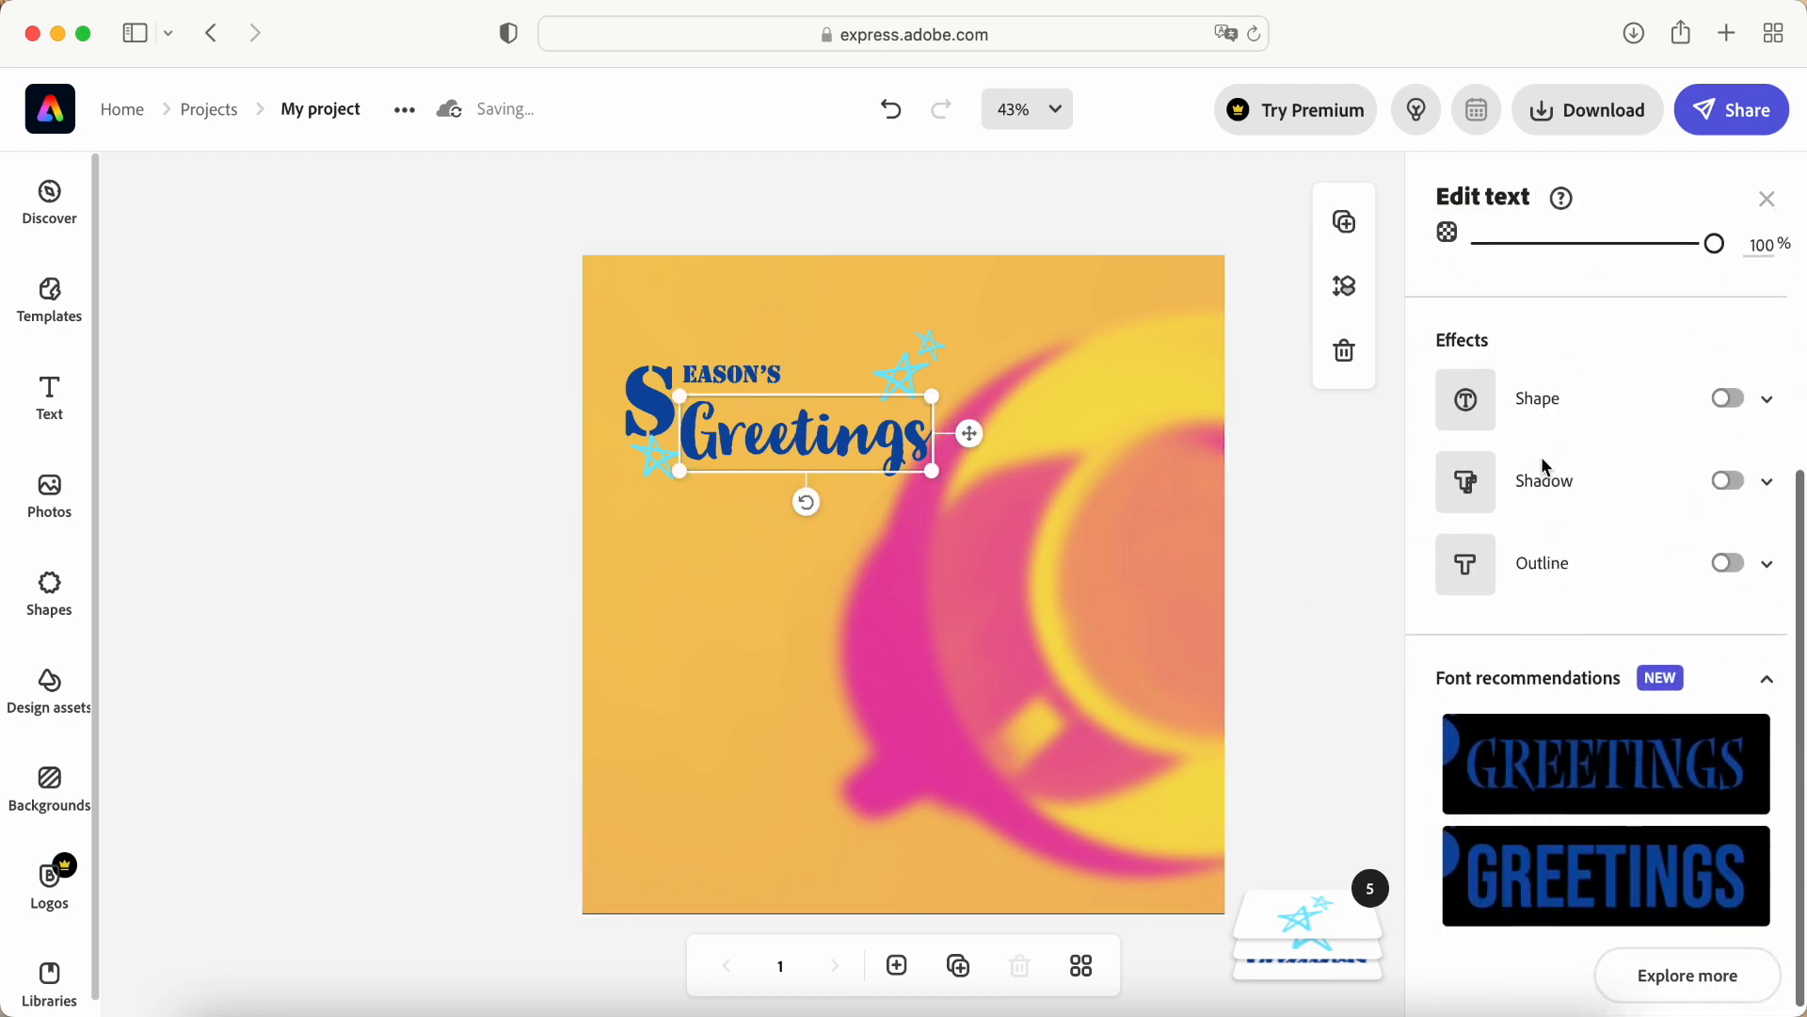
scroll(1544, 543, "down", 1)
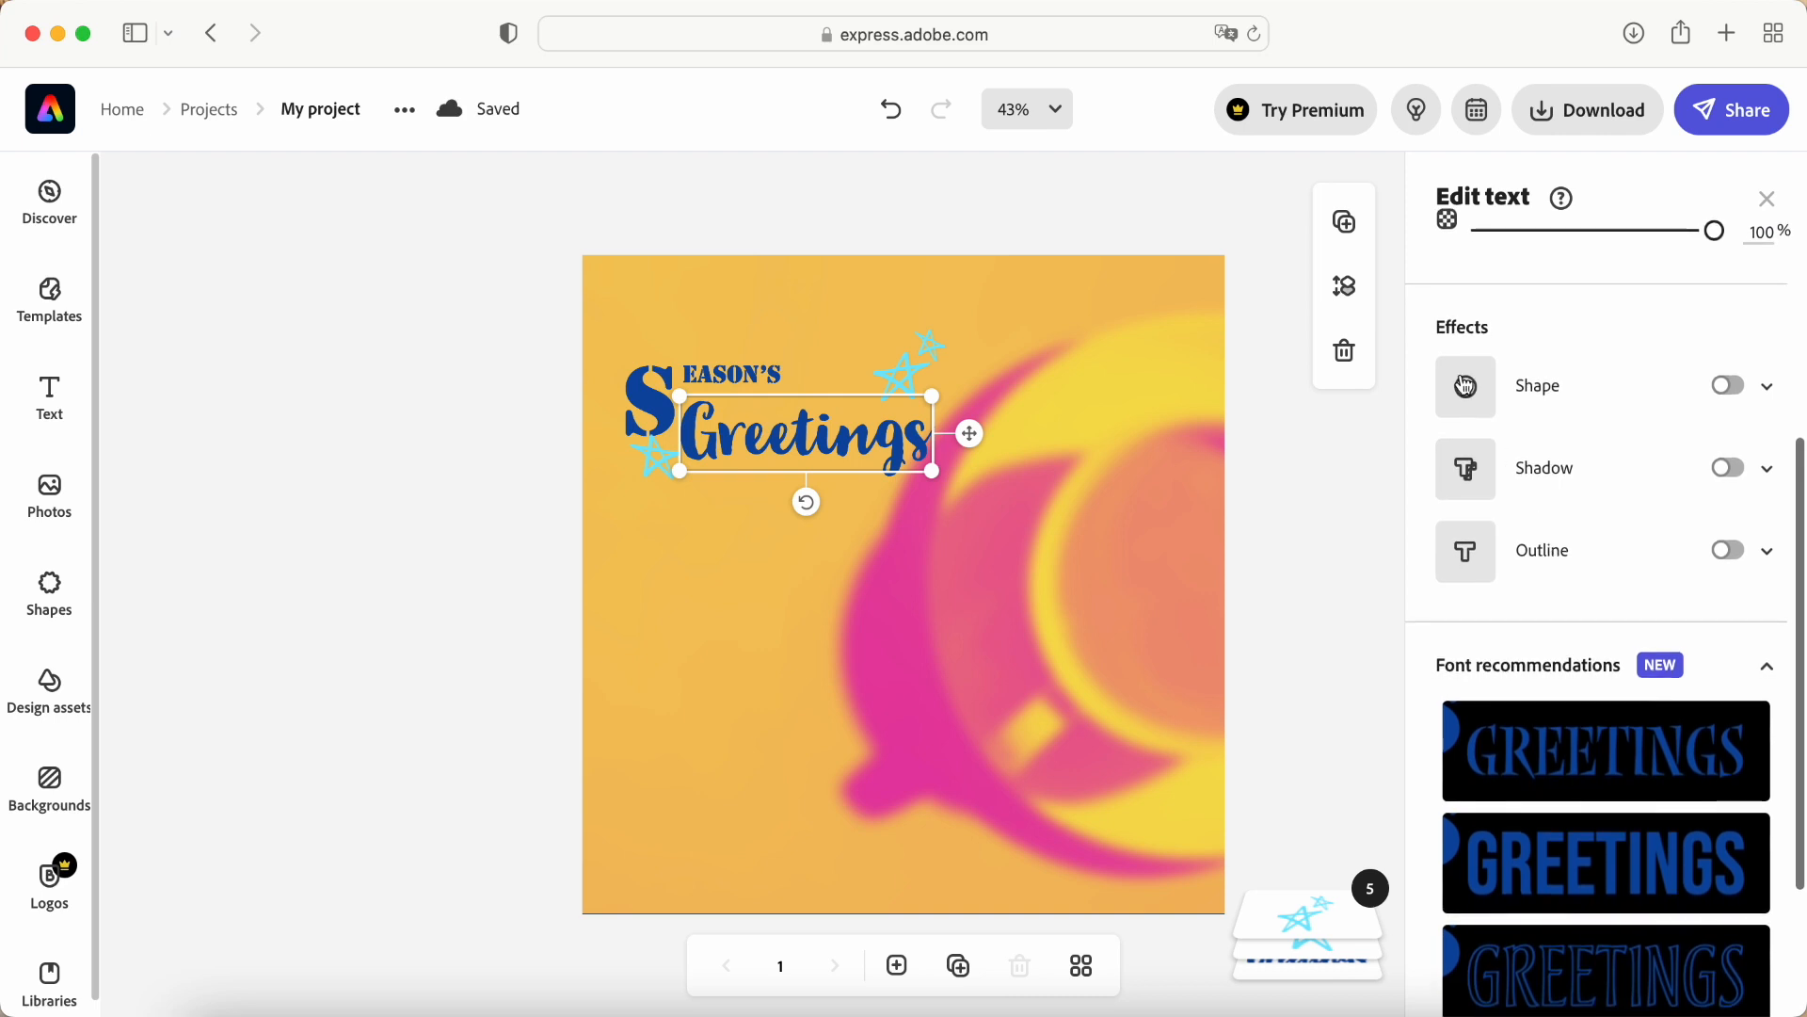
left_click(1730, 387)
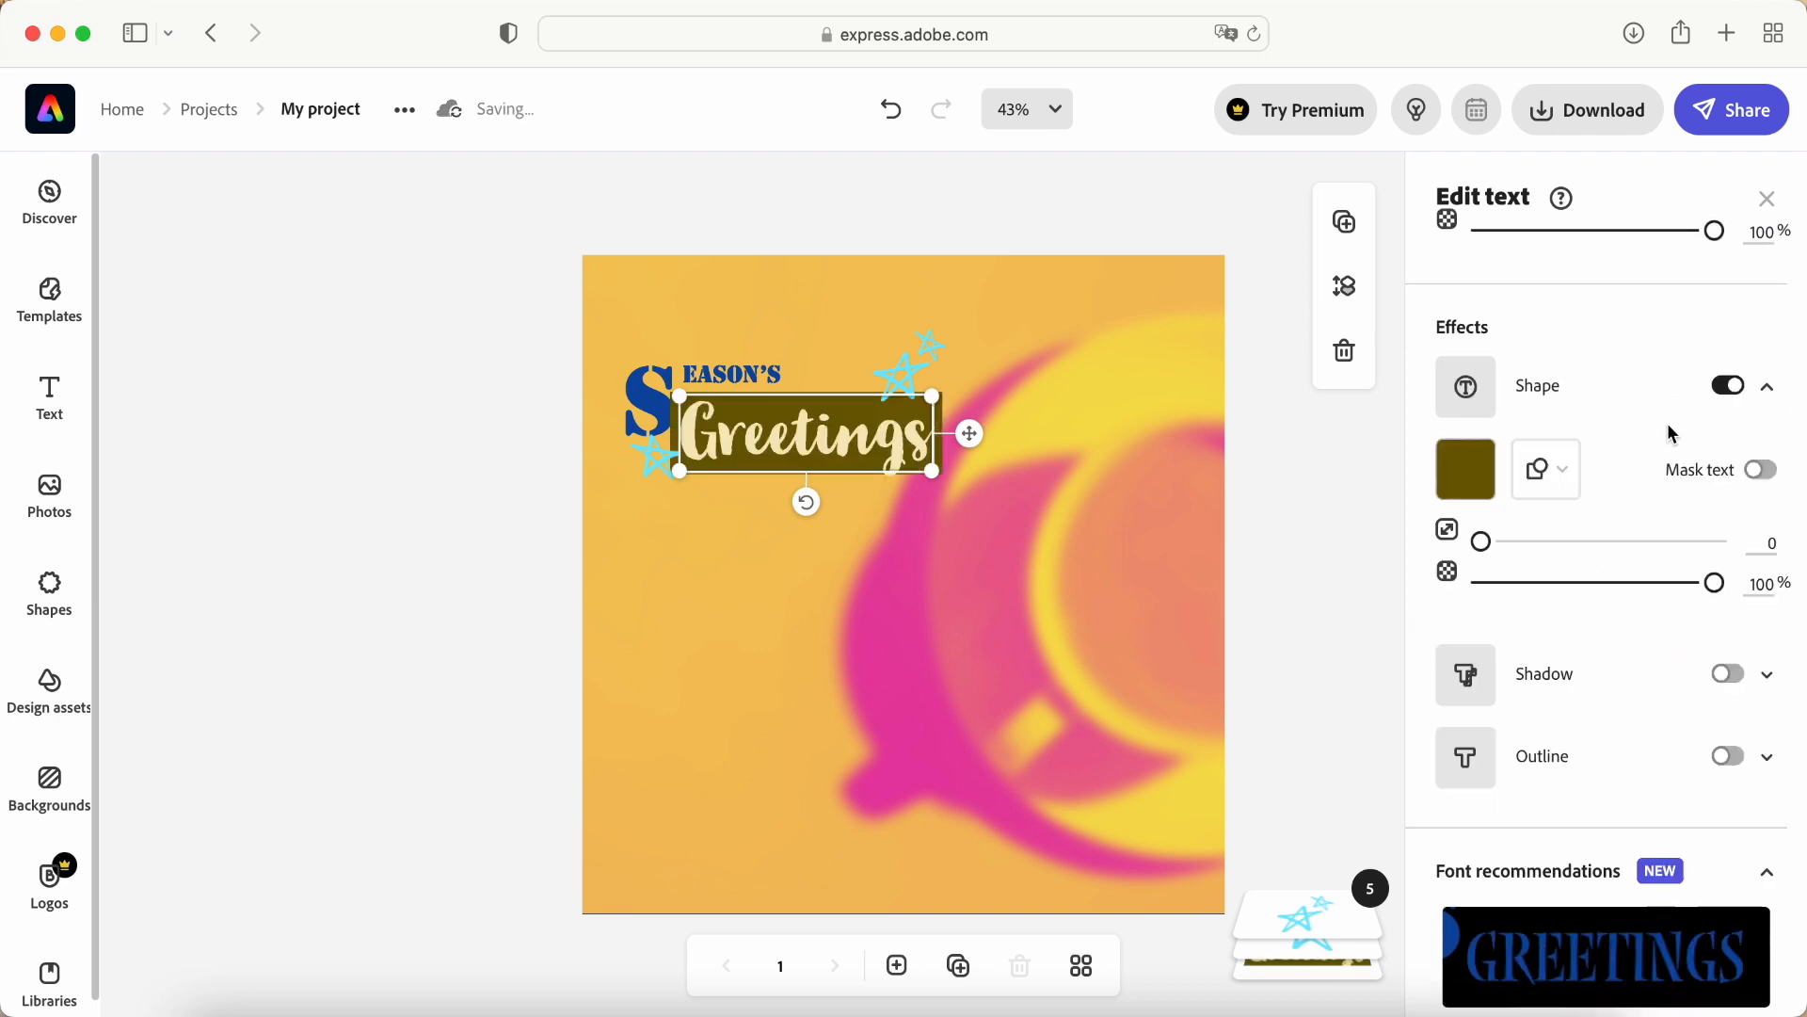
left_click(1728, 387)
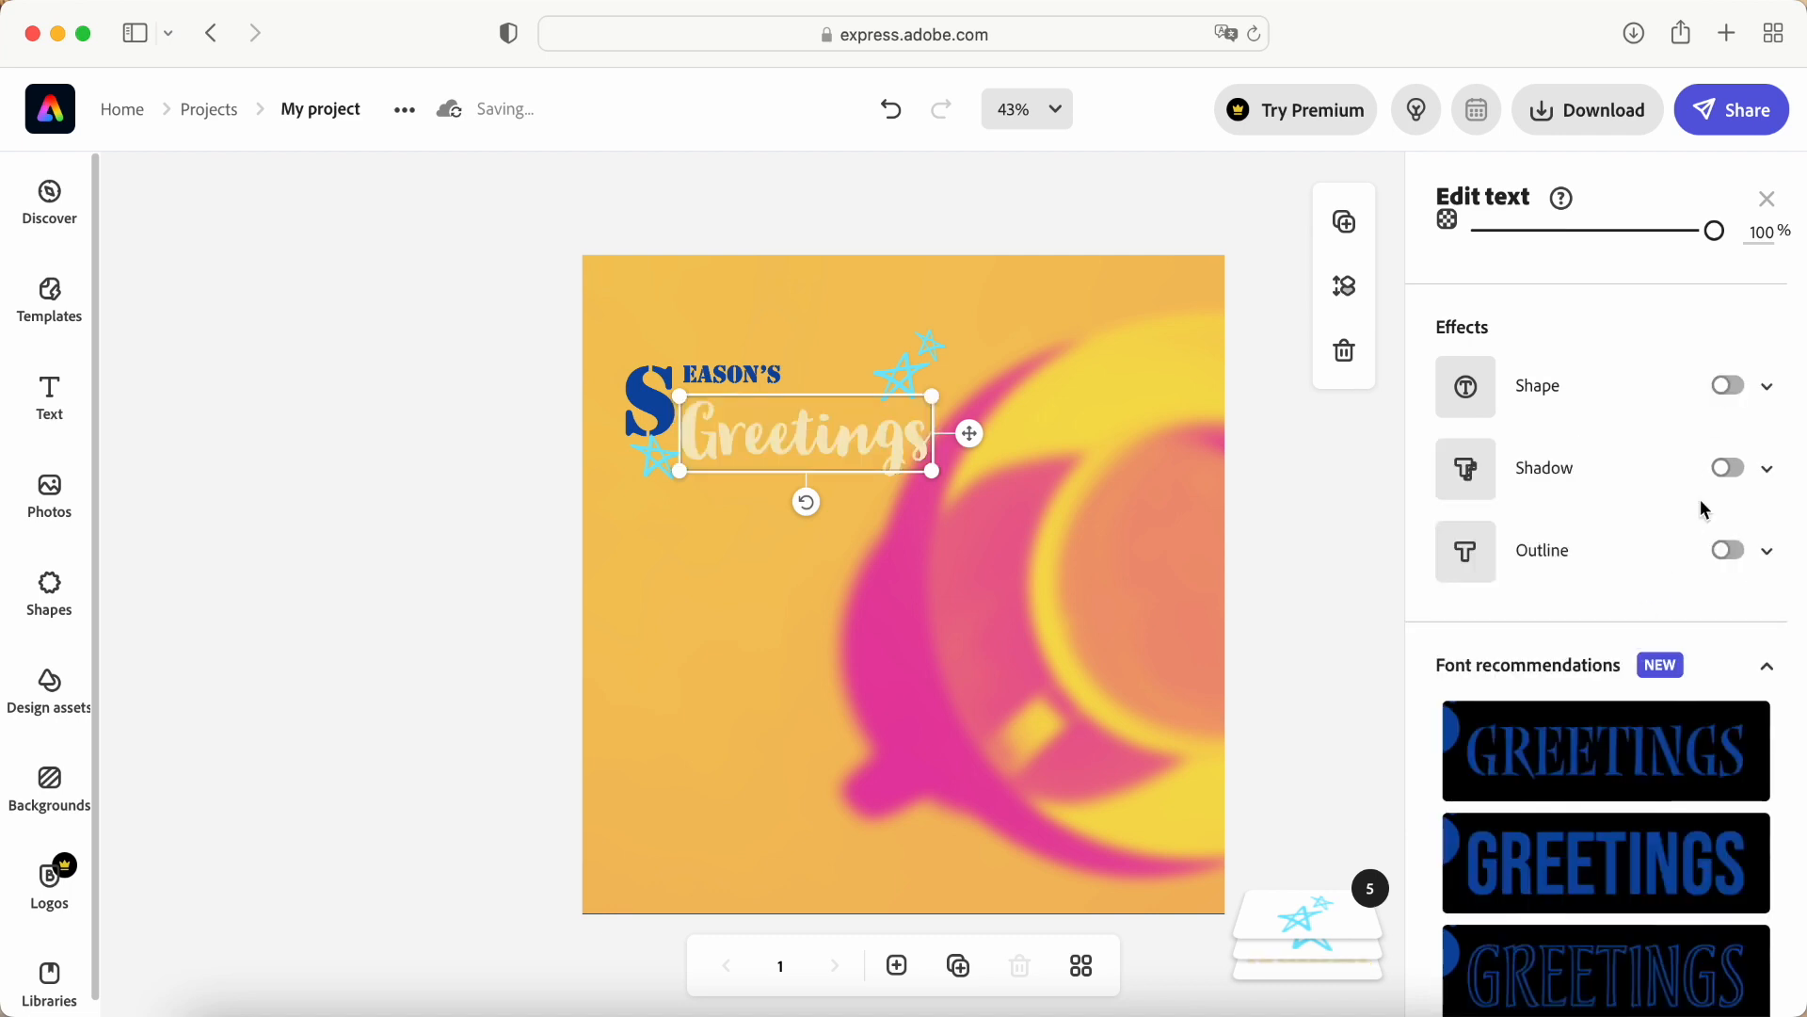
Step: Add a shadow to "Greetings" in the teal palette color #207178, with angle 52 and distance 75
left_click(1728, 468)
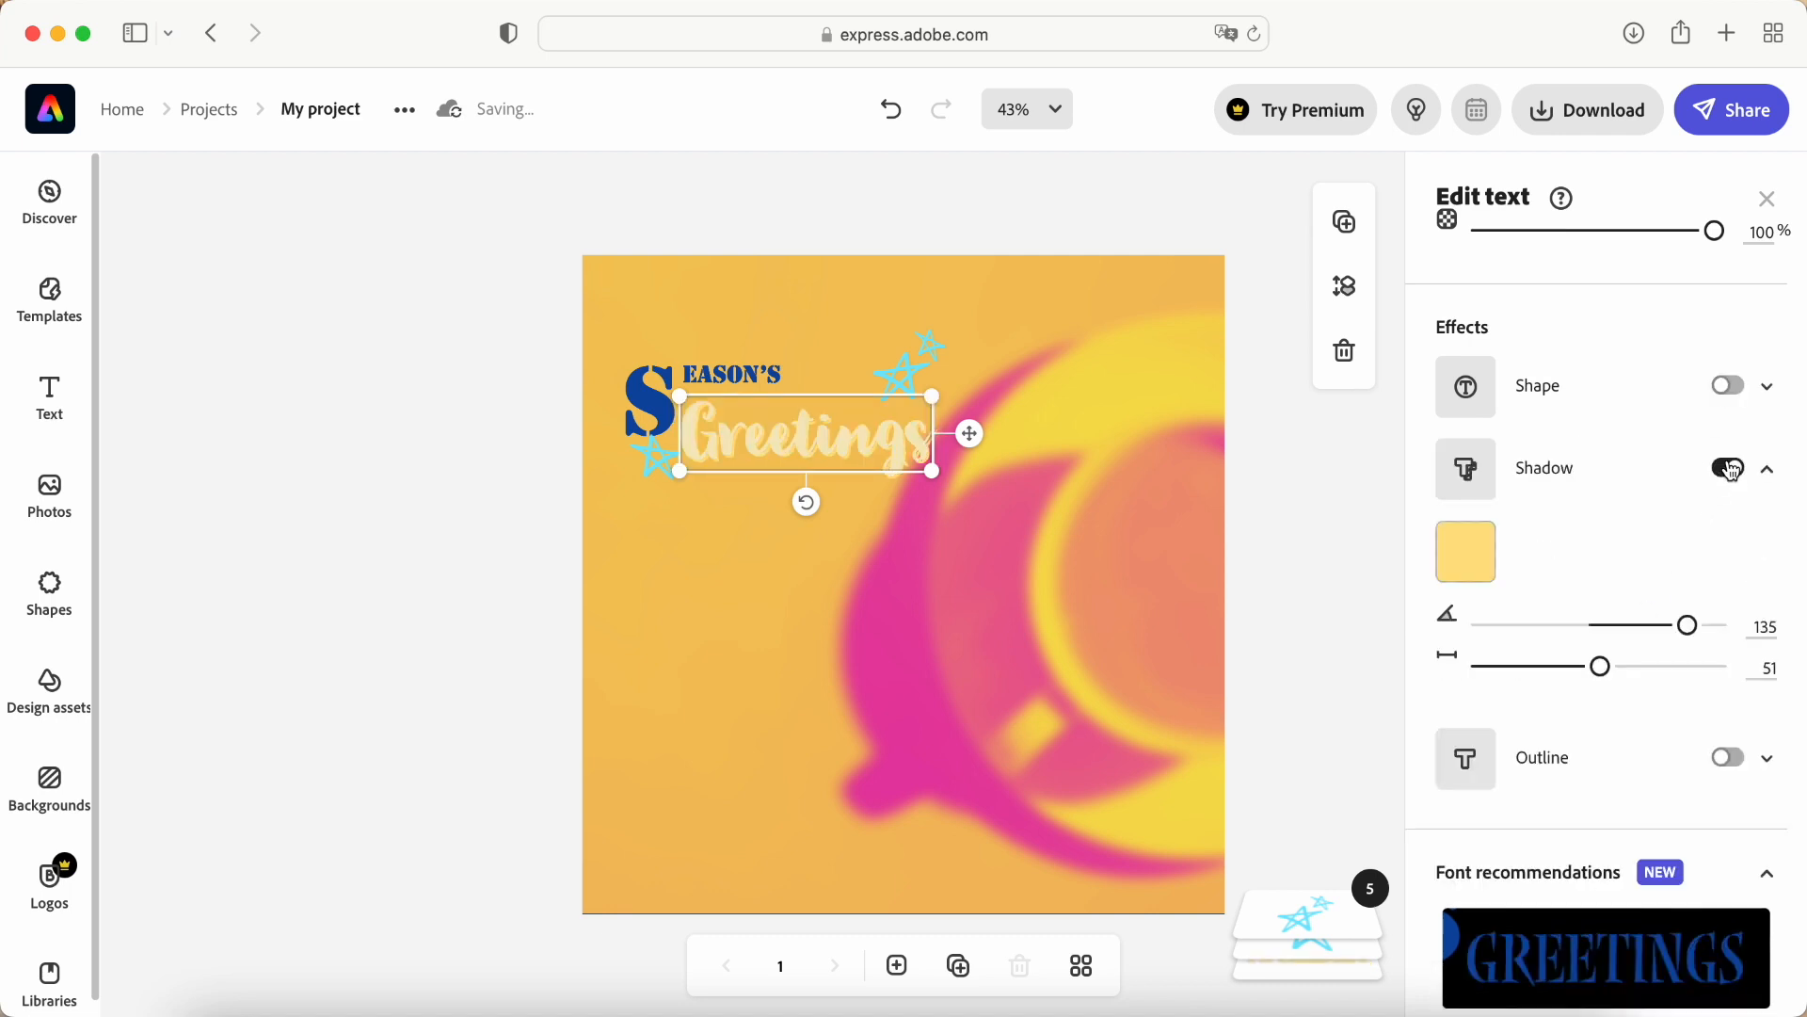
left_click(1465, 566)
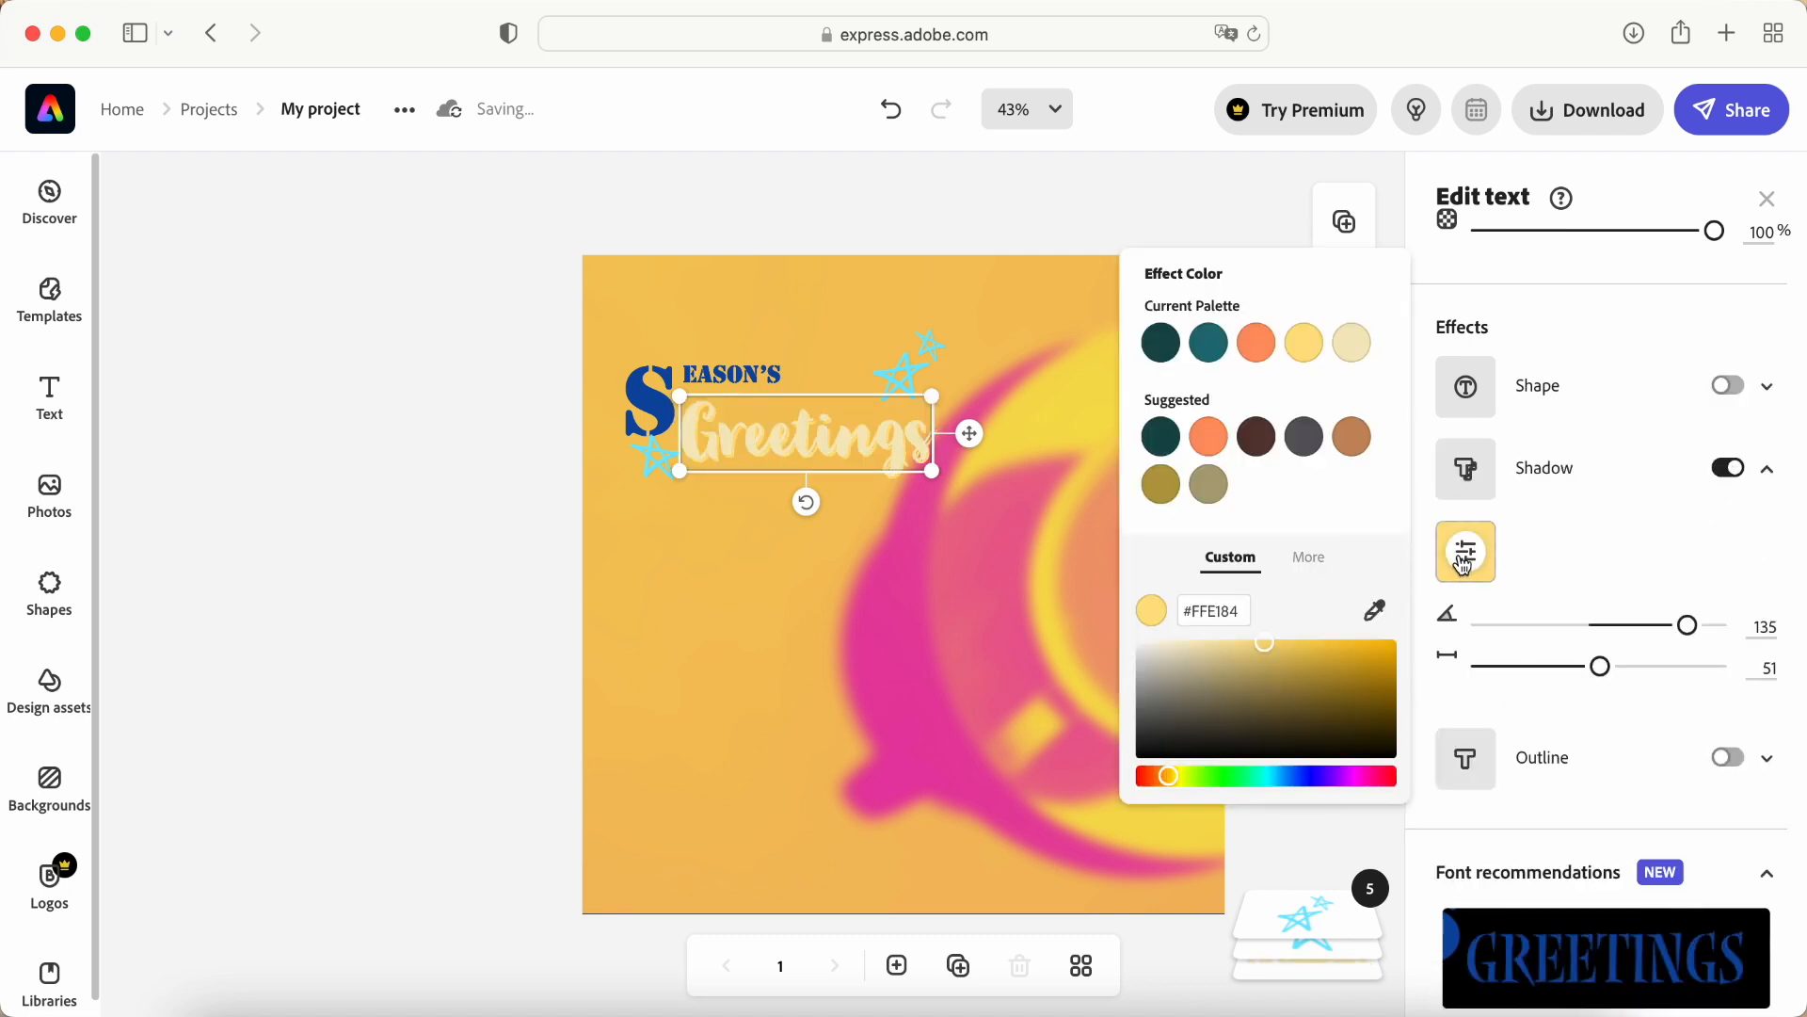
left_click(1212, 345)
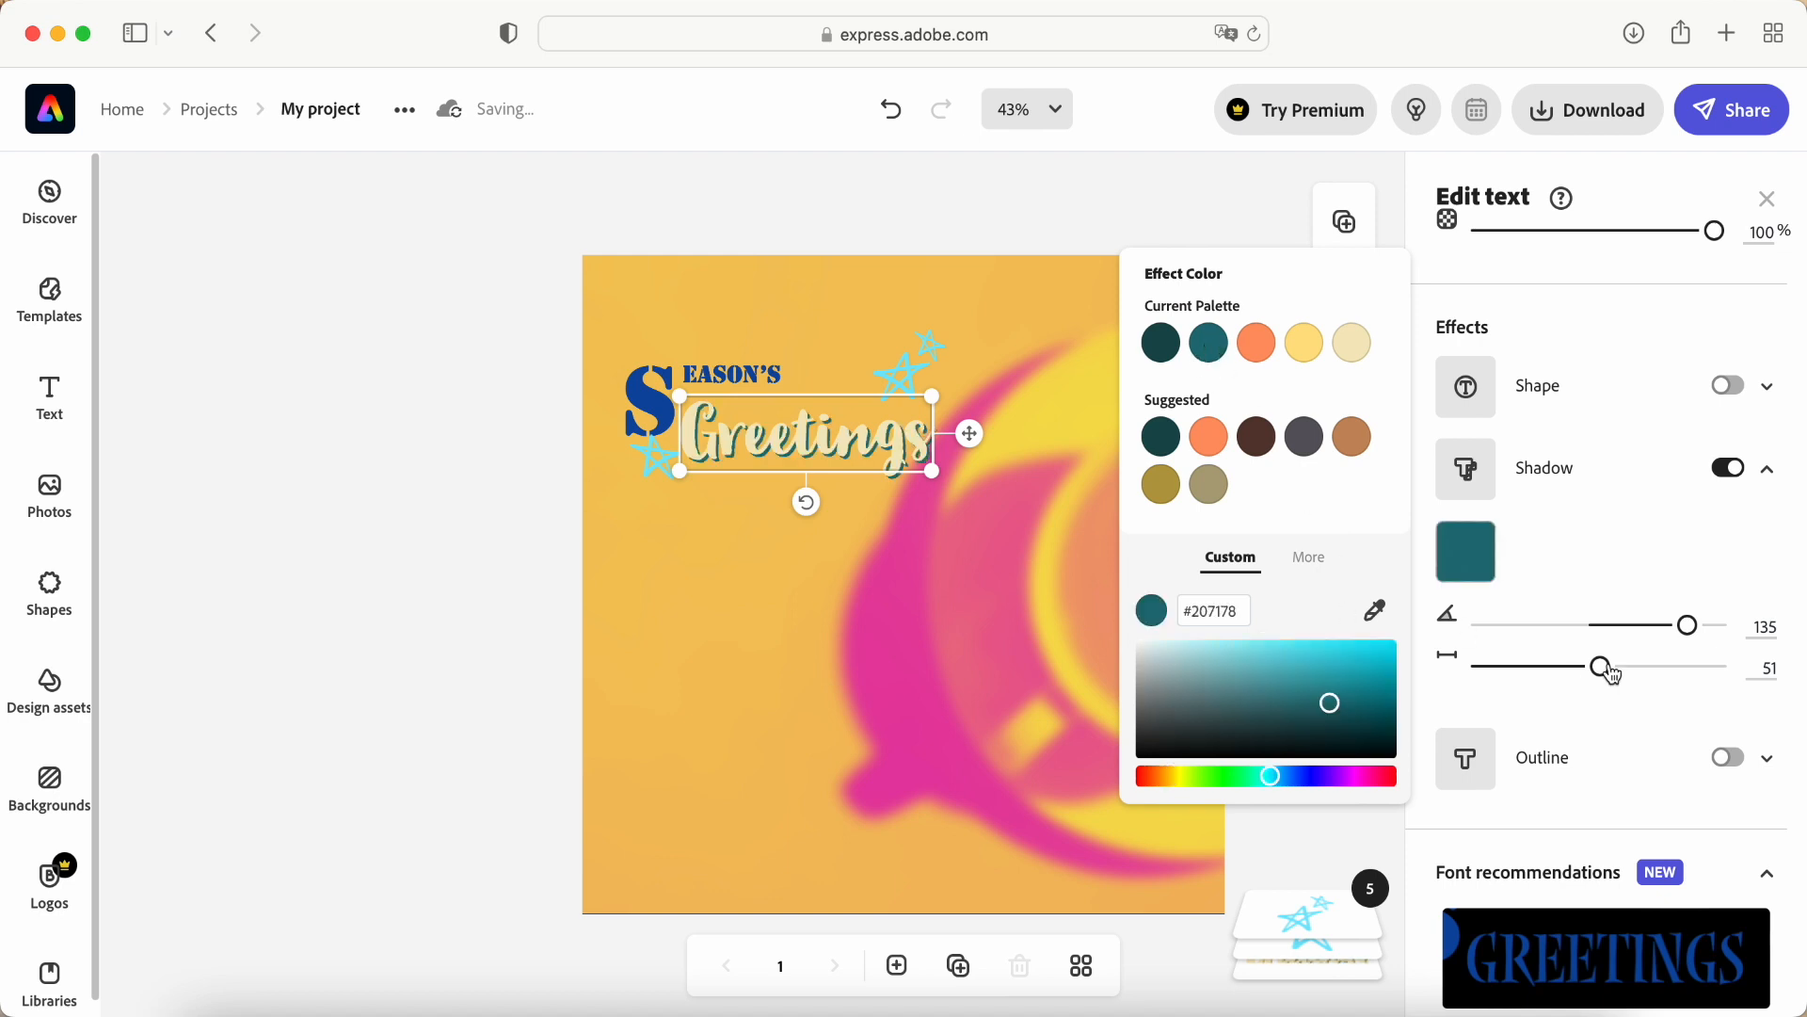
left_click_drag(1685, 627, 1658, 672)
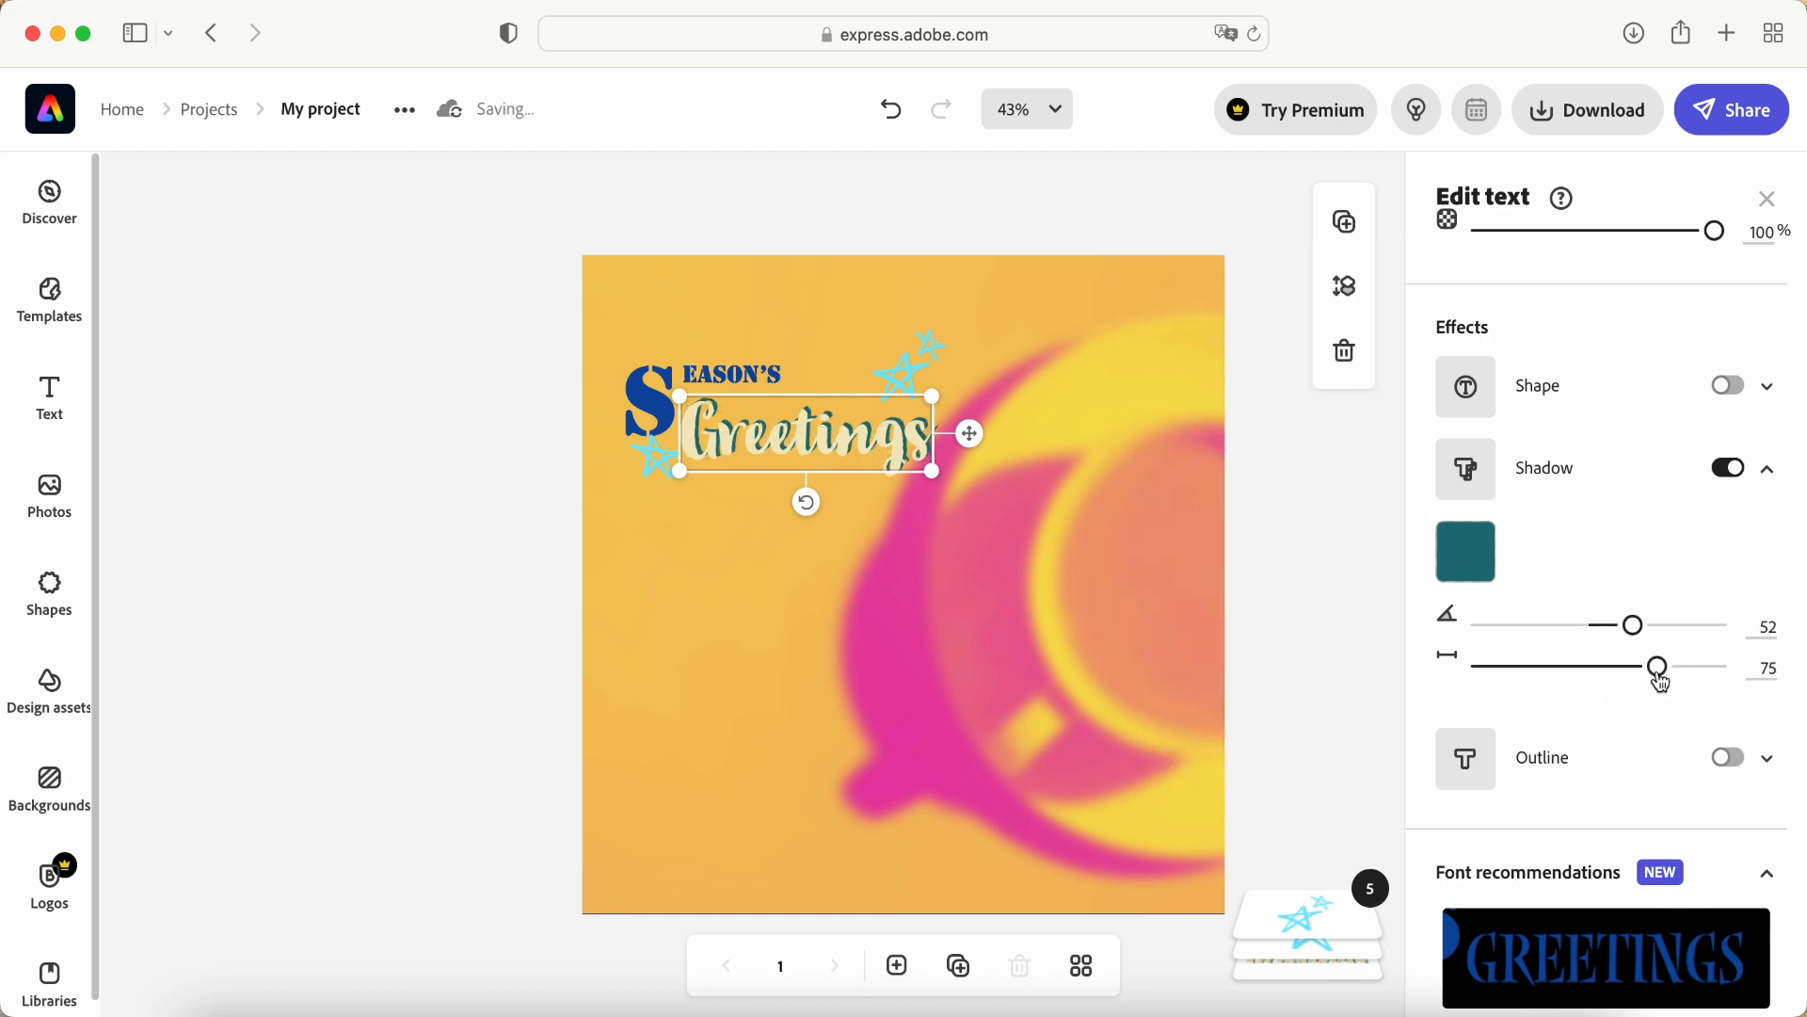
Step: Turn on the Outline effect for "Greetings" with a thickness of 5
scroll(1571, 759, "down", 1)
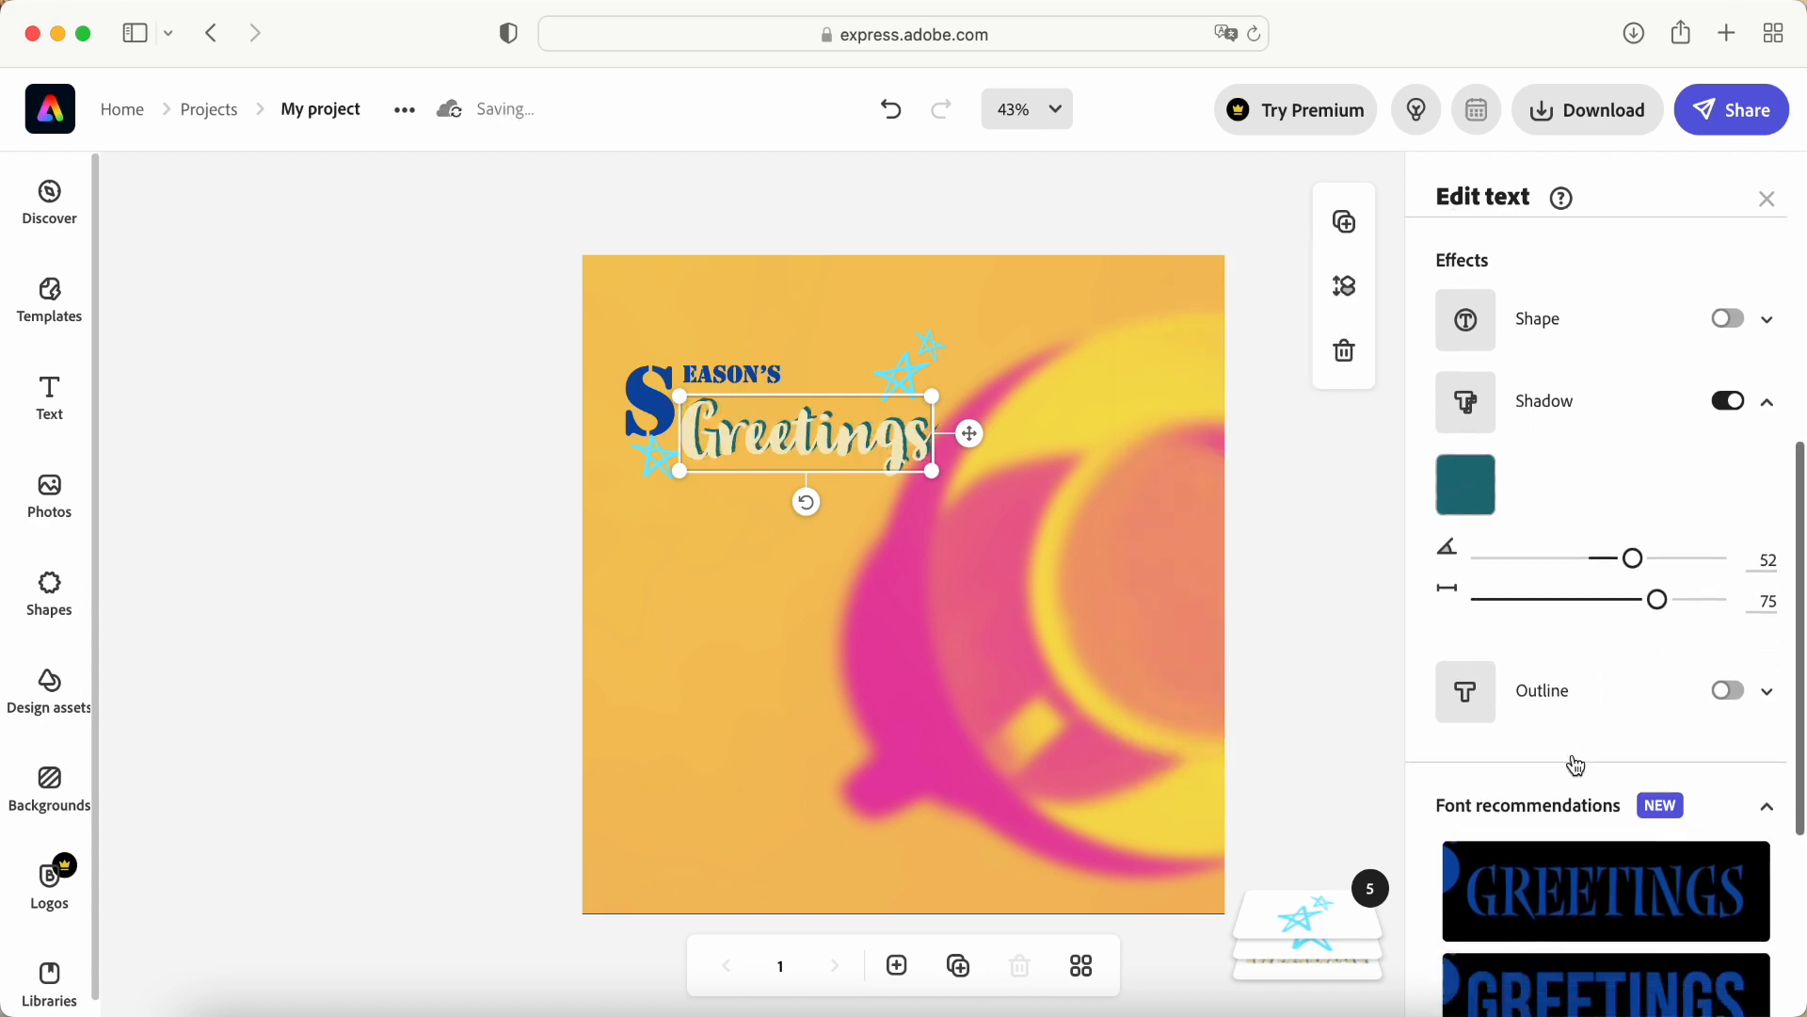
left_click(1728, 695)
scroll(1537, 783, "down", 1)
mouse_move(1504, 797)
left_mouse_down()
mouse_move(1700, 795)
mouse_move(1493, 806)
left_mouse_up()
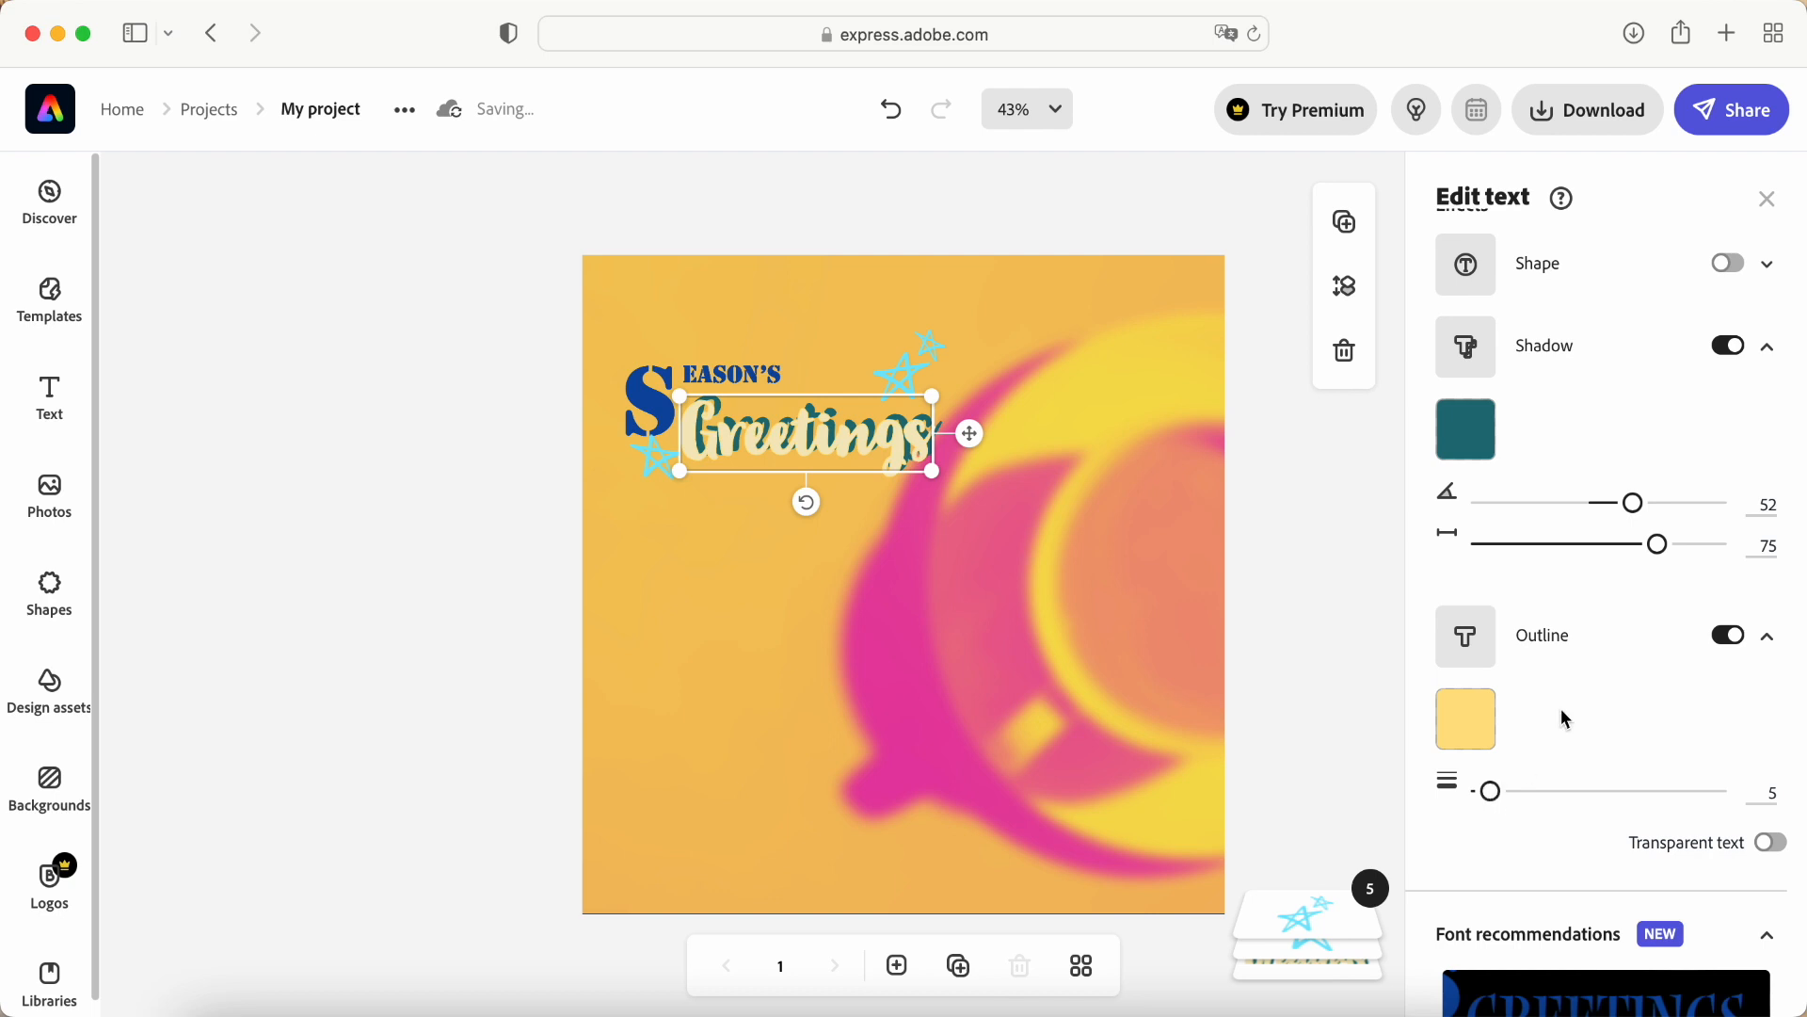
Step: Try the Transparent text option on the outlined word "Greetings" and turn it off again
scroll(1647, 710, "down", 4)
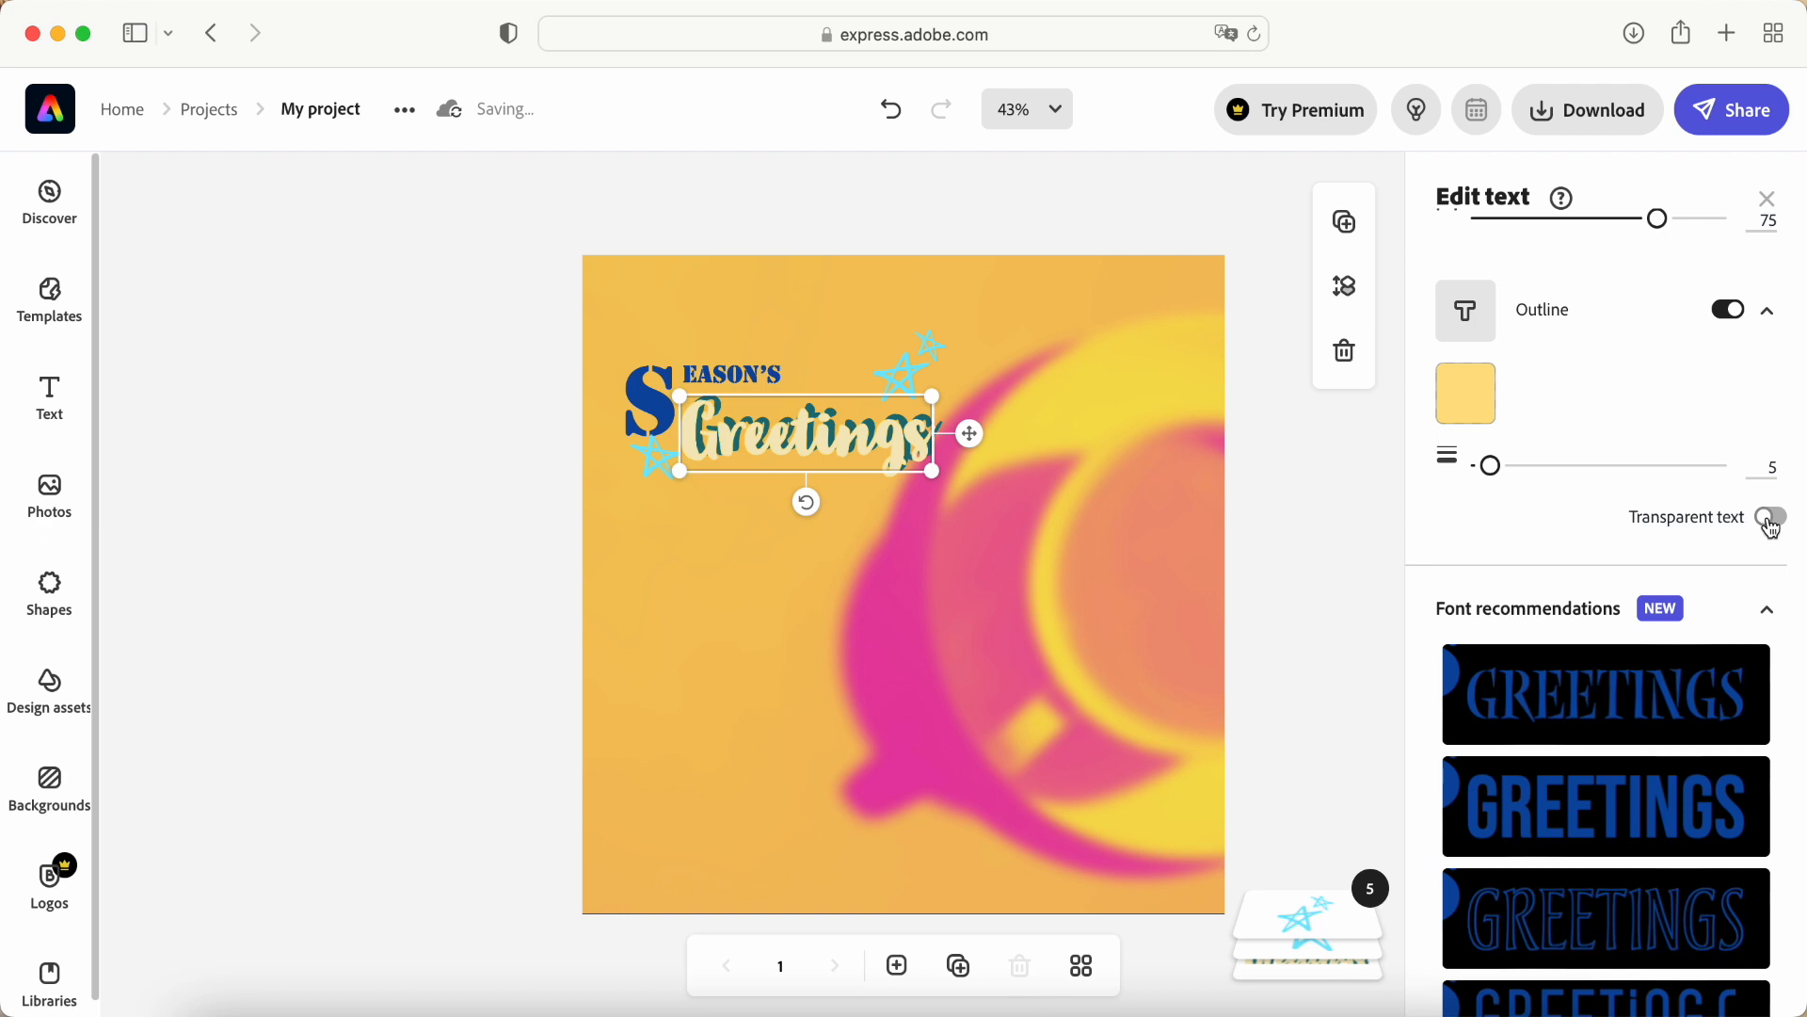
left_click(1773, 520)
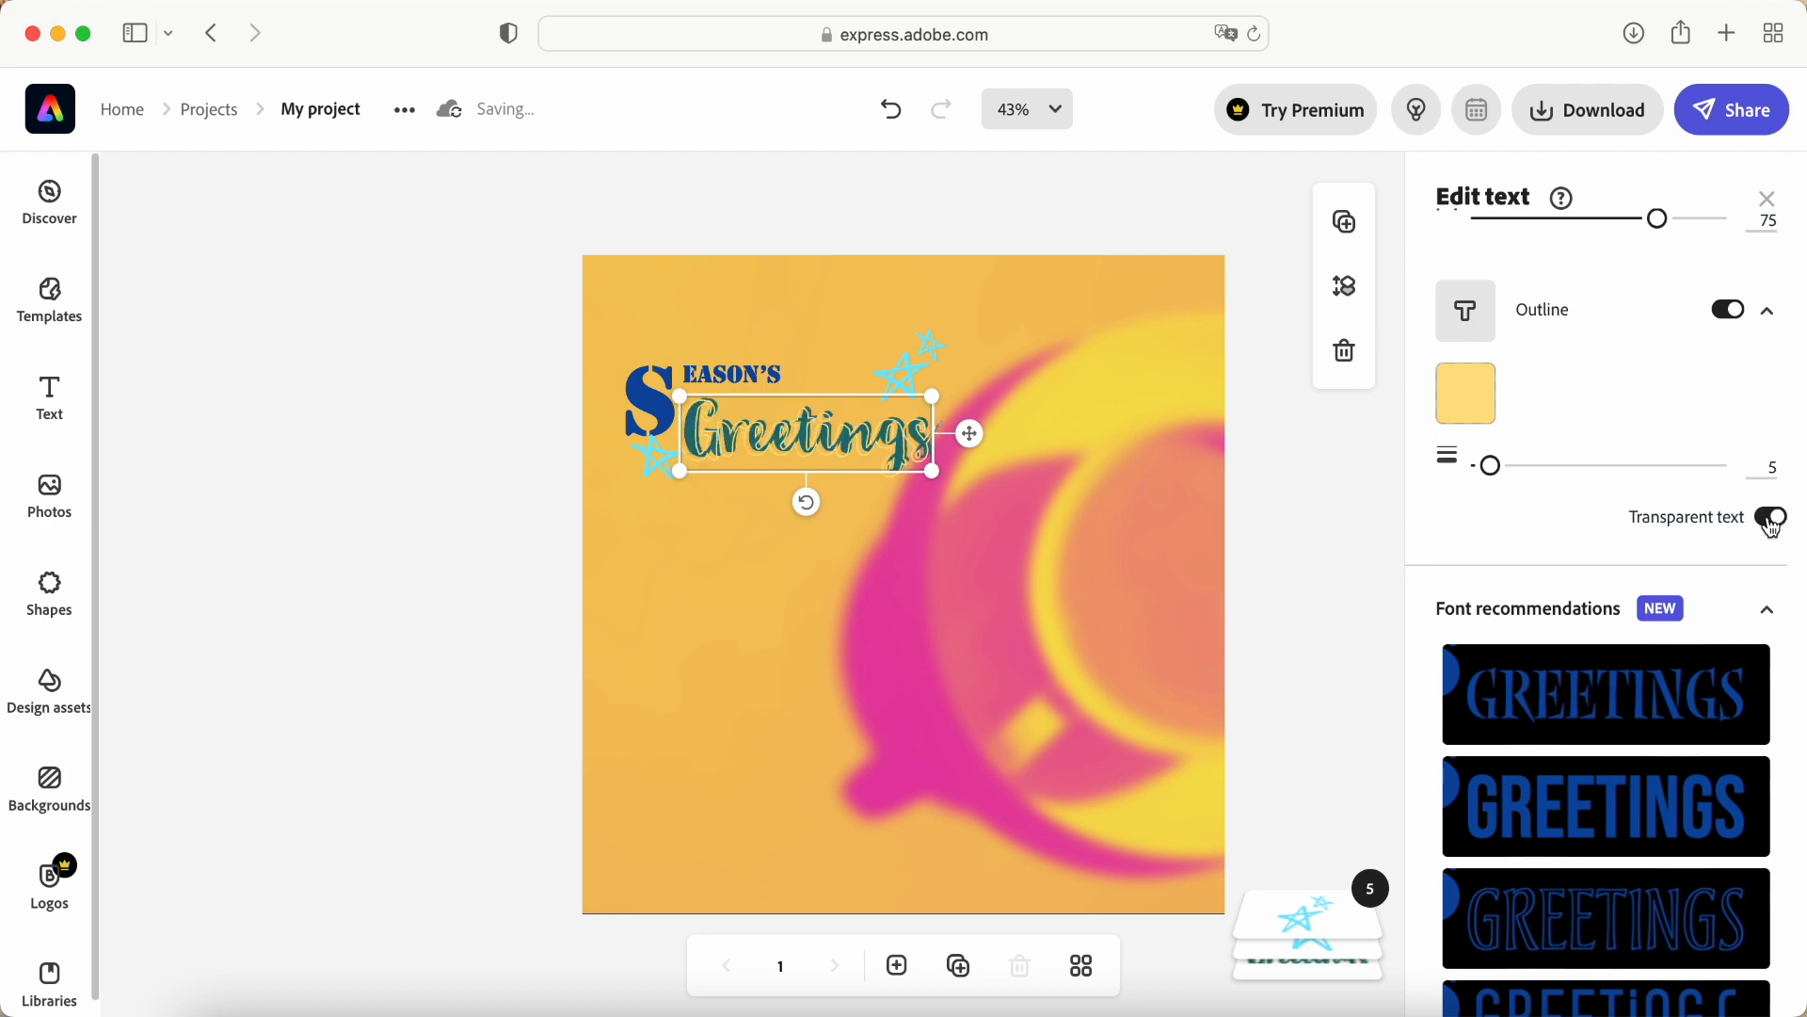
left_click(1774, 520)
Step: Try the recommended fonts on "Greetings", apply Nyx Std Regular, and deselect the word
scroll(1684, 625, "down", 3)
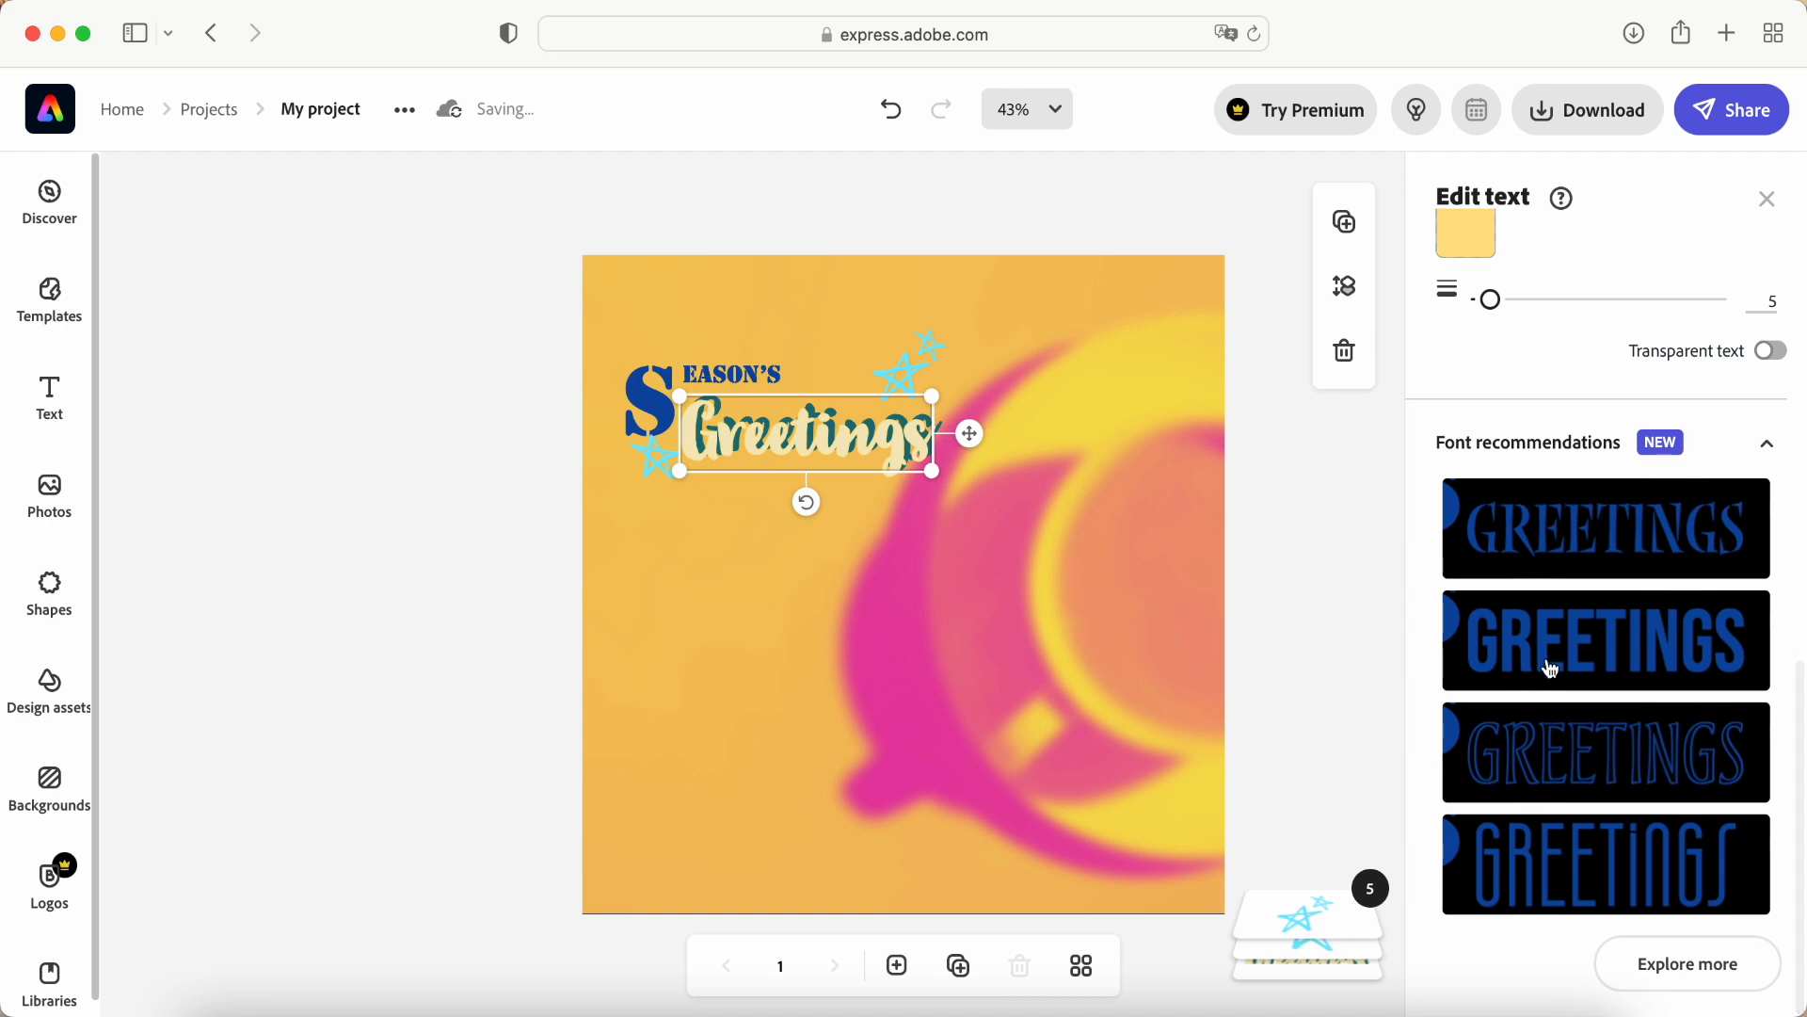
left_click(1563, 847)
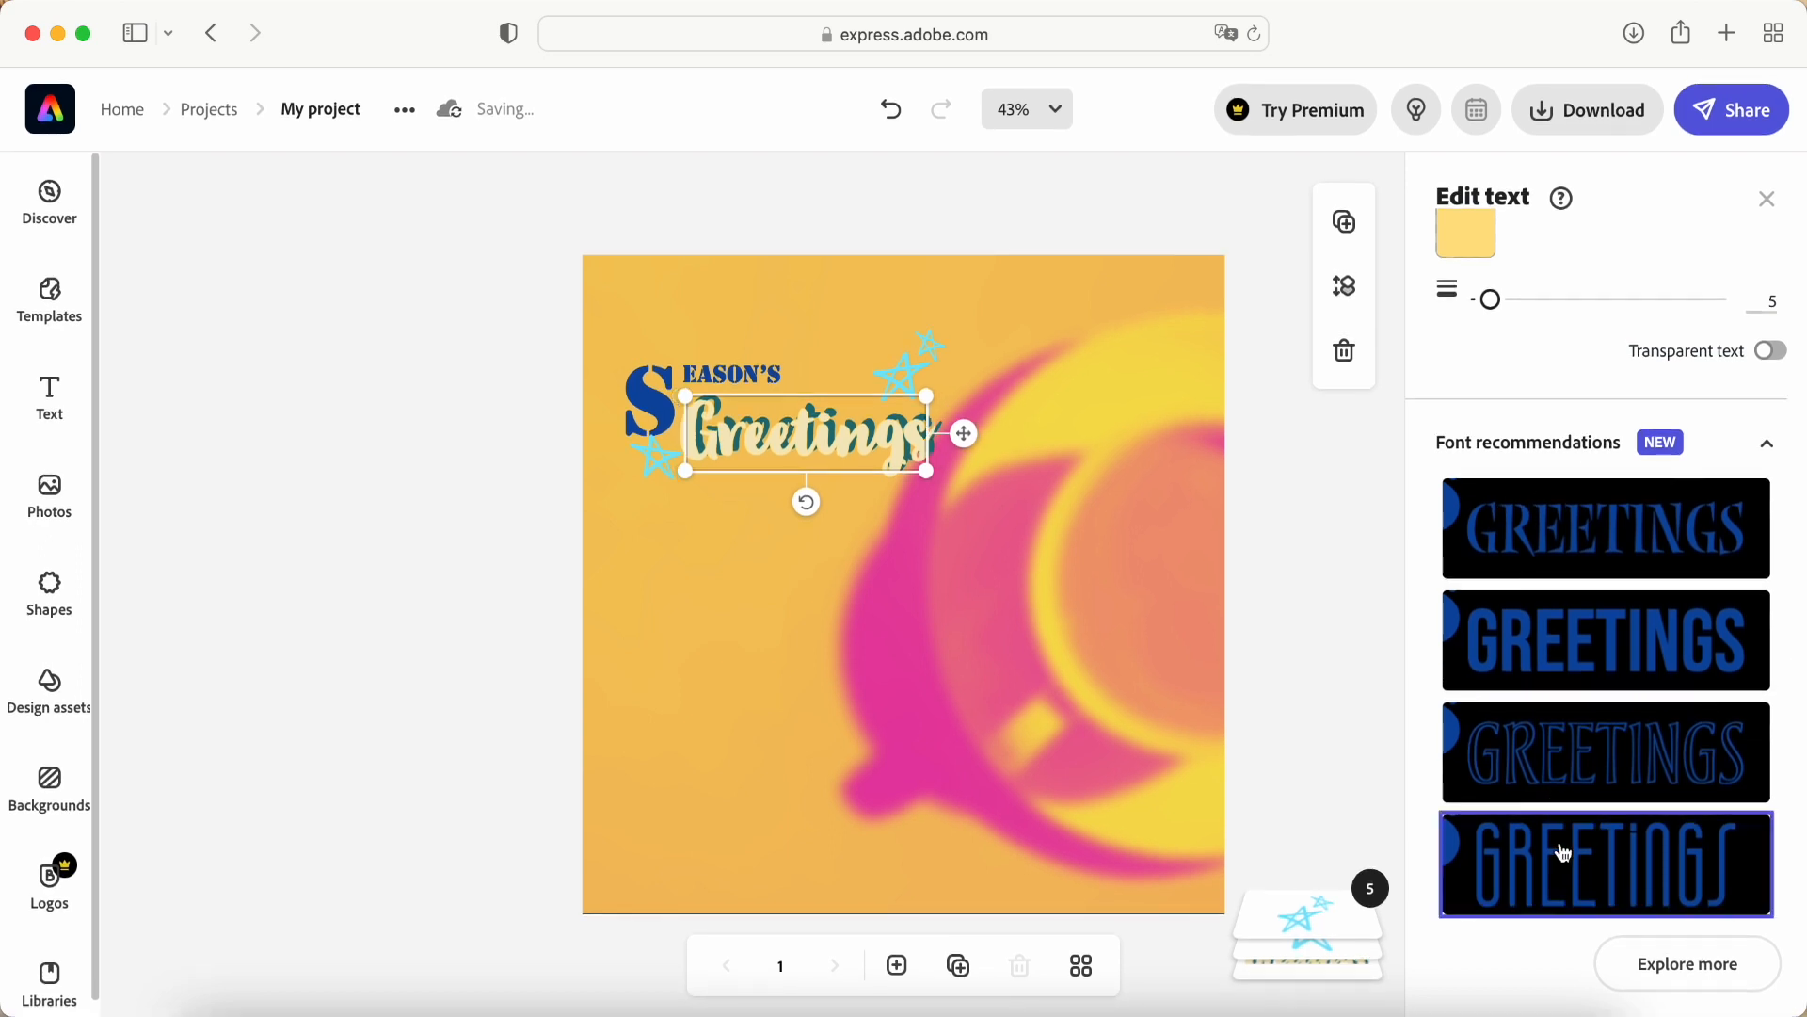
left_click(1569, 764)
left_click(1591, 648)
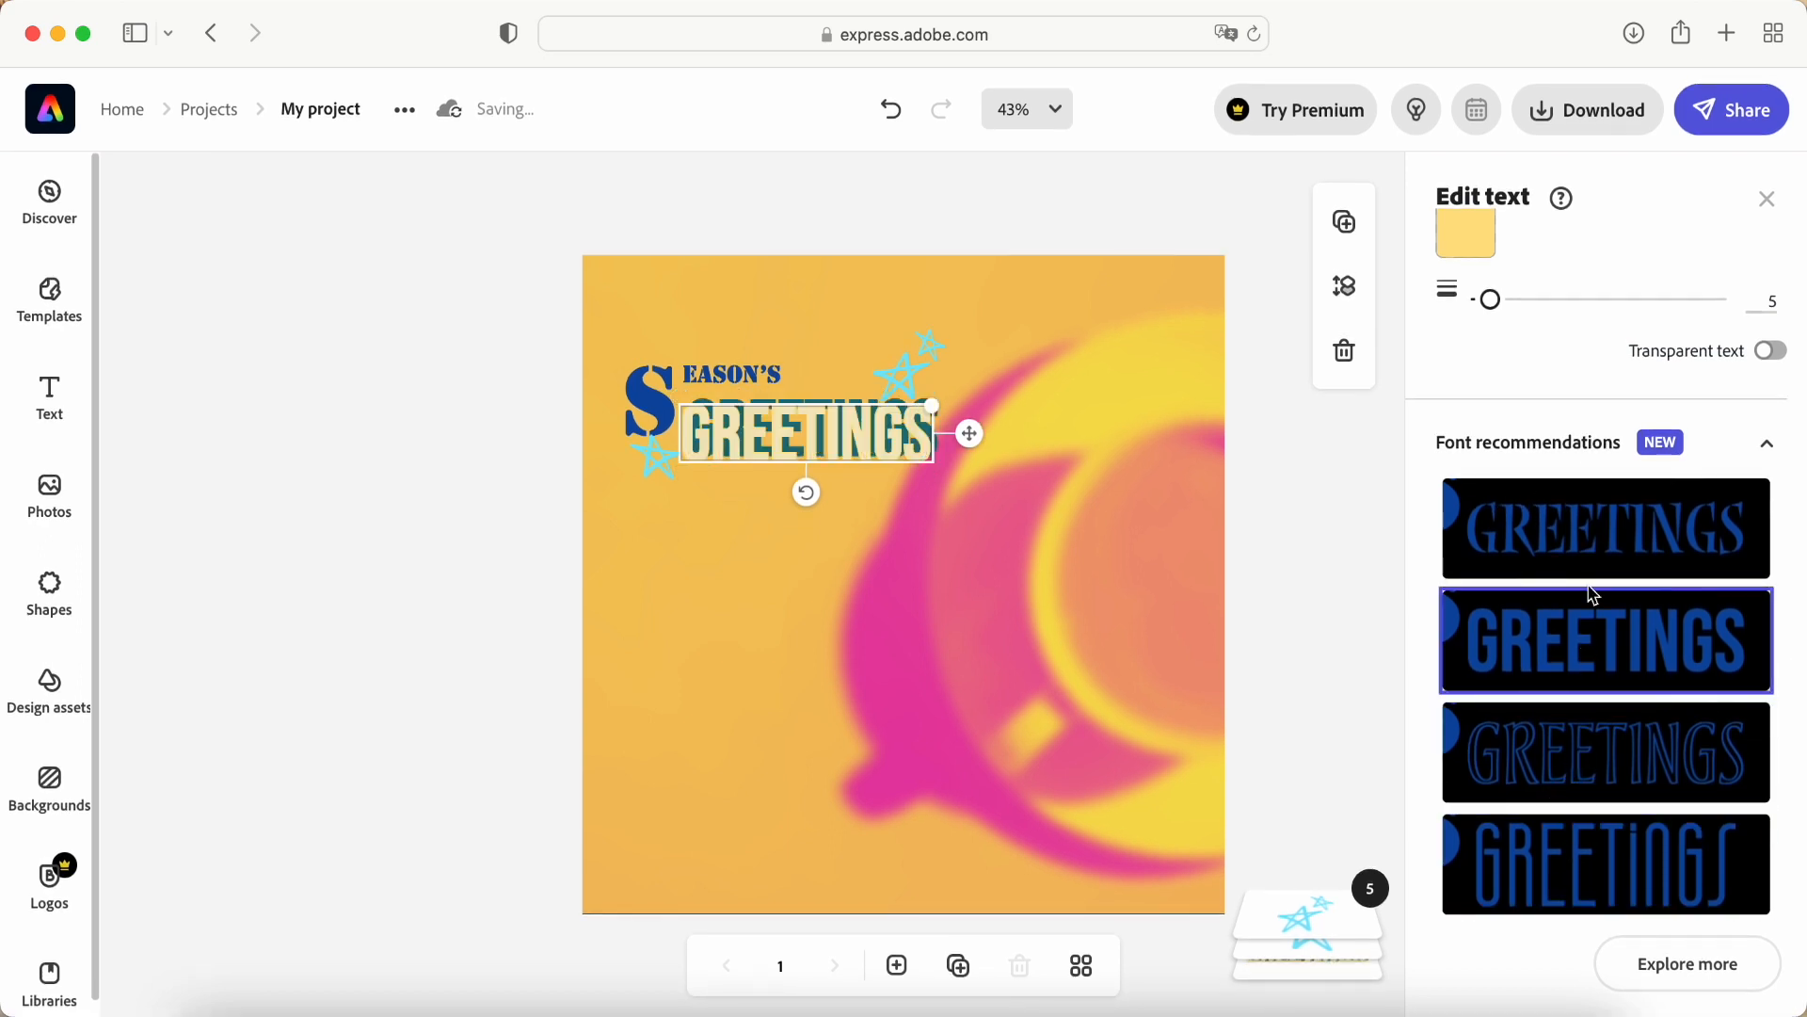
left_click(1591, 531)
scroll(1591, 531, "up", 3)
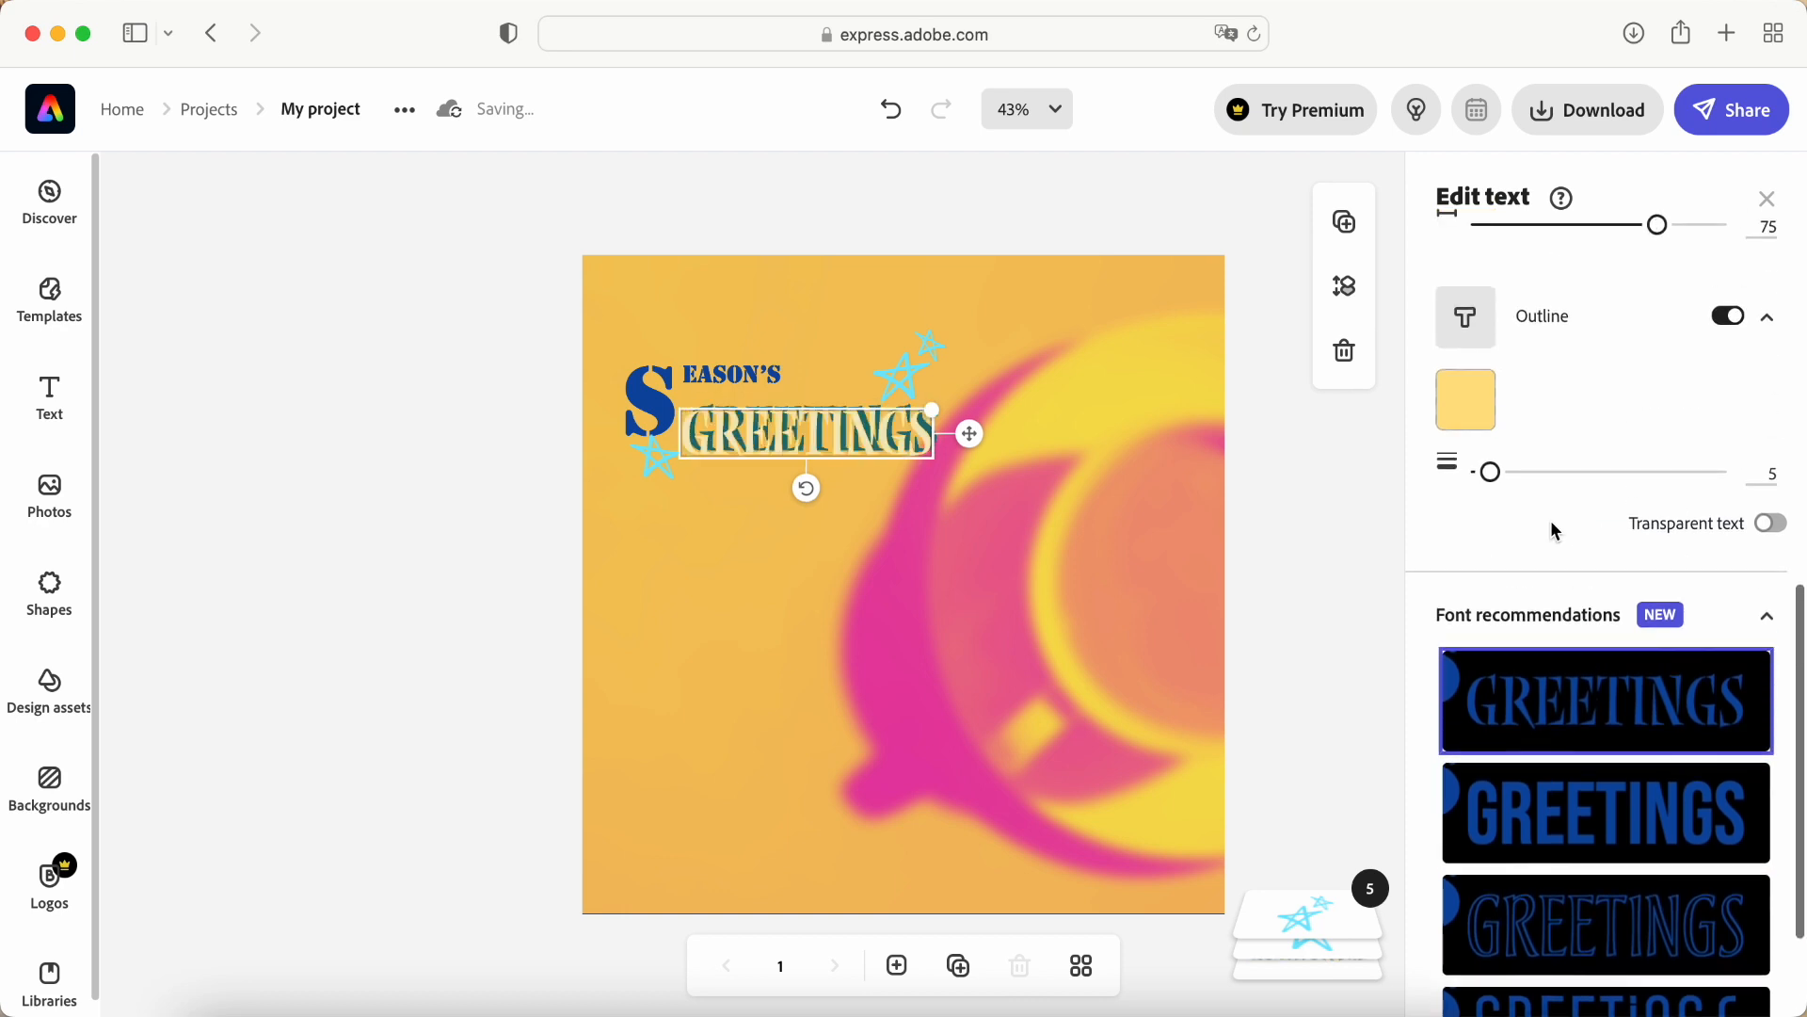
scroll(1551, 521, "up", 5)
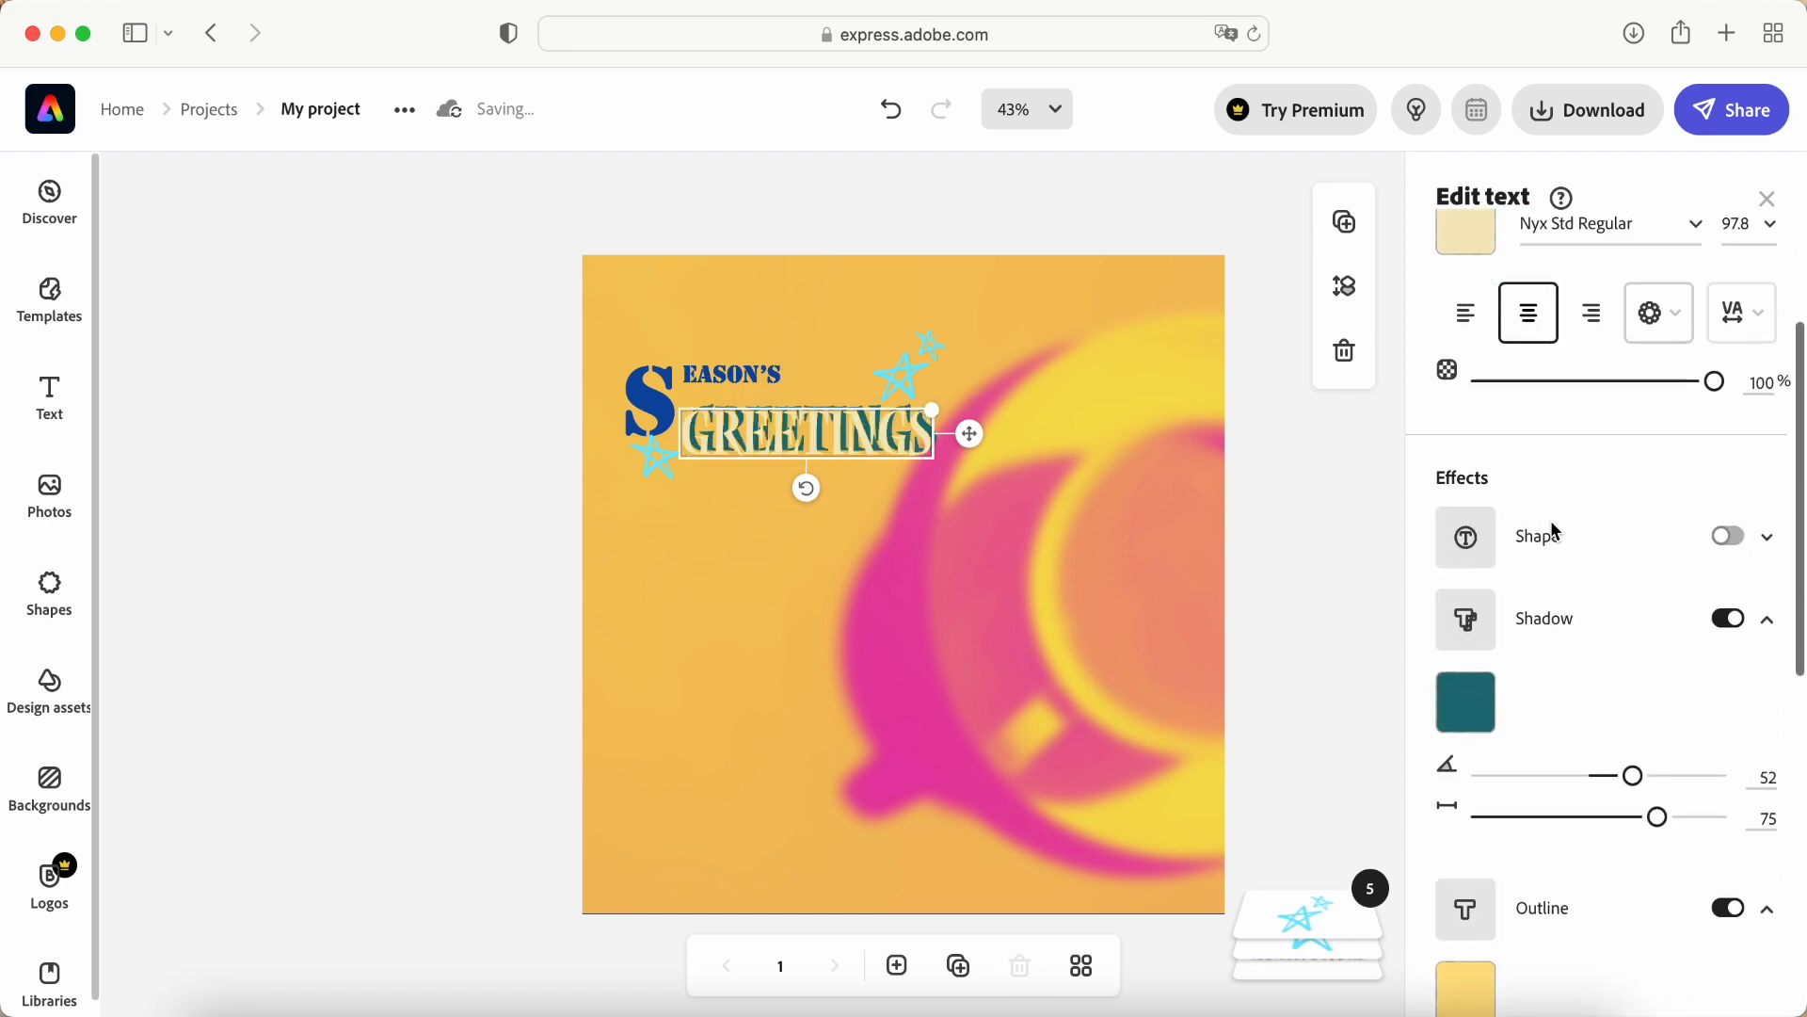
scroll(1558, 524, "up", 2)
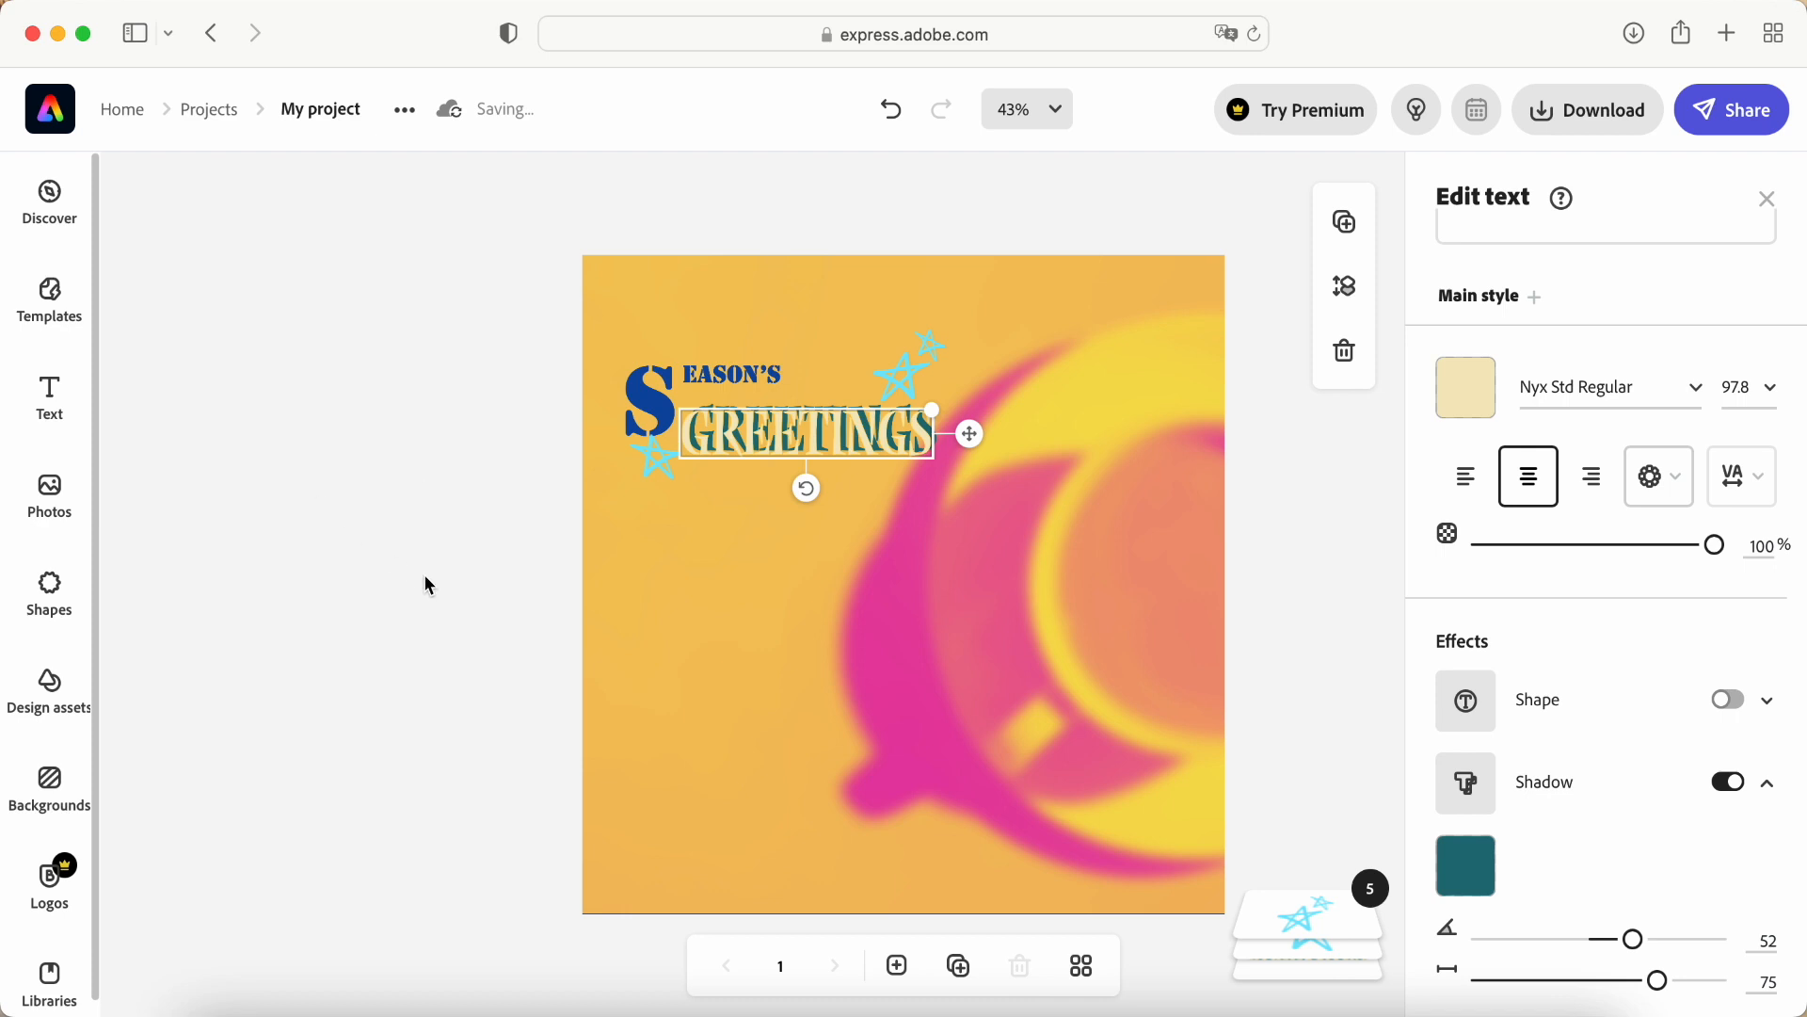
left_click(670, 564)
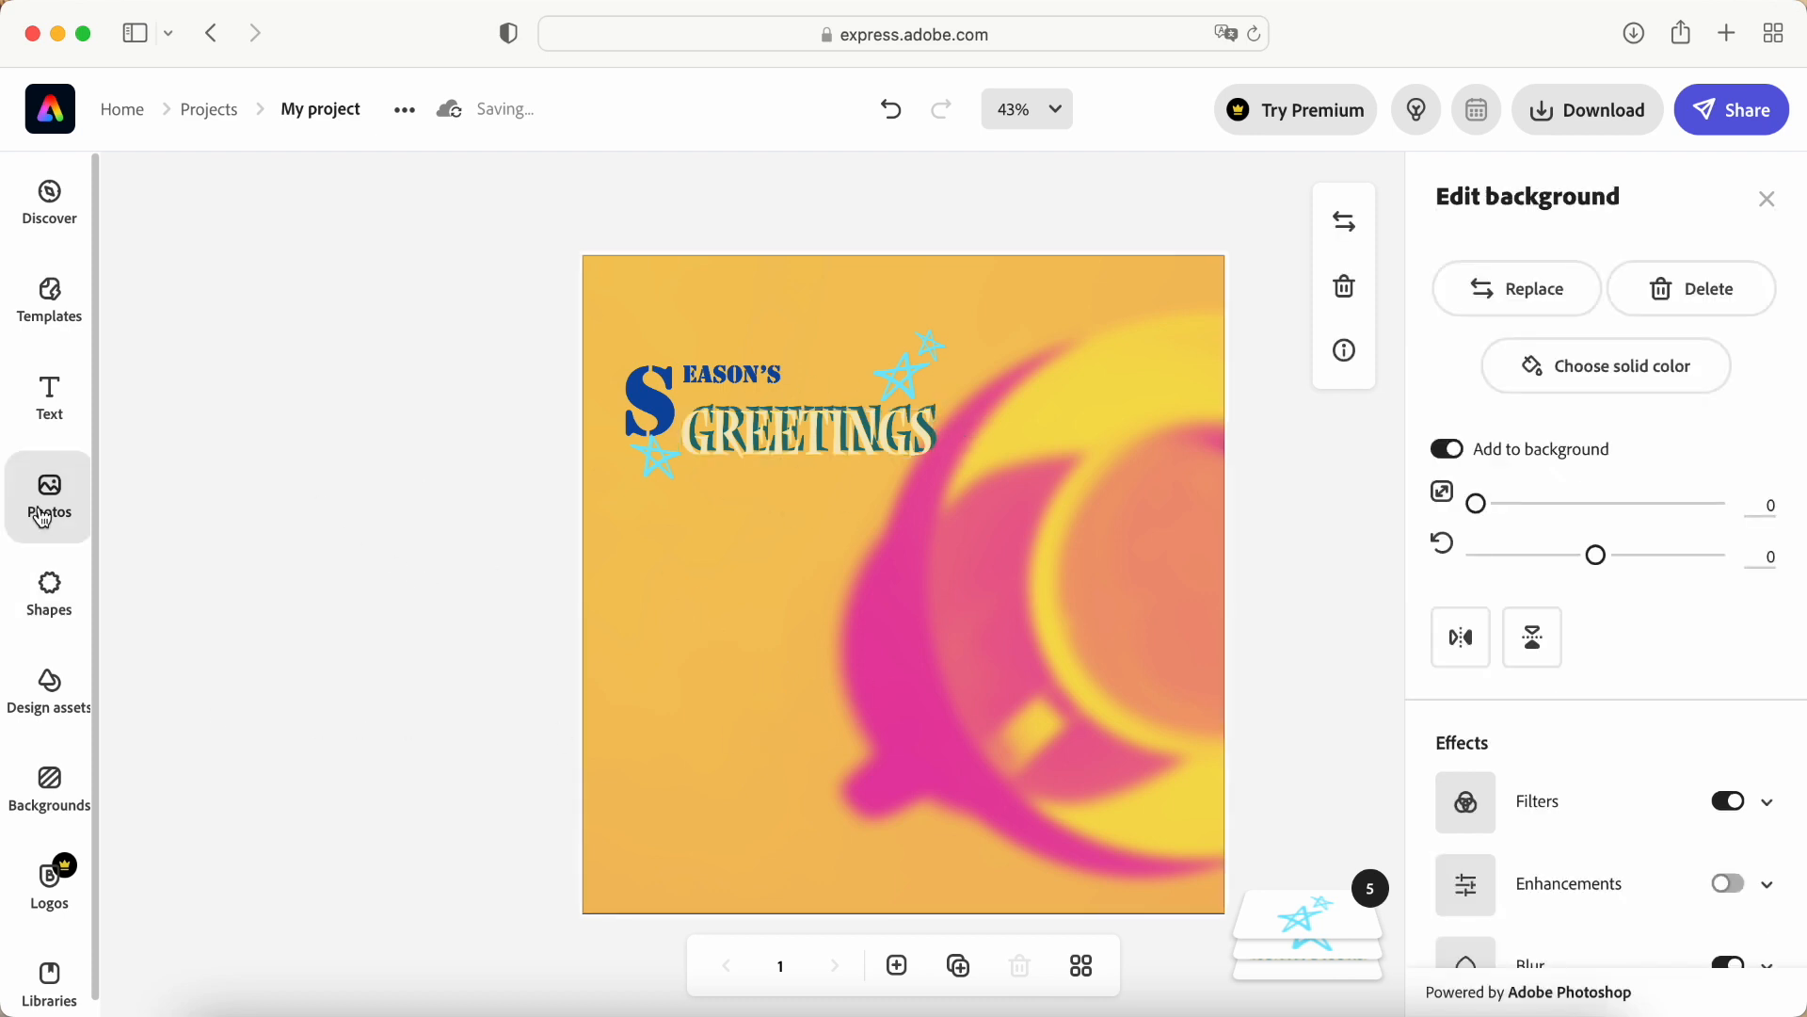
Step: Add the thin outlined heart shape to the design and place it below the "Season's Greetings" text
left_click(48, 603)
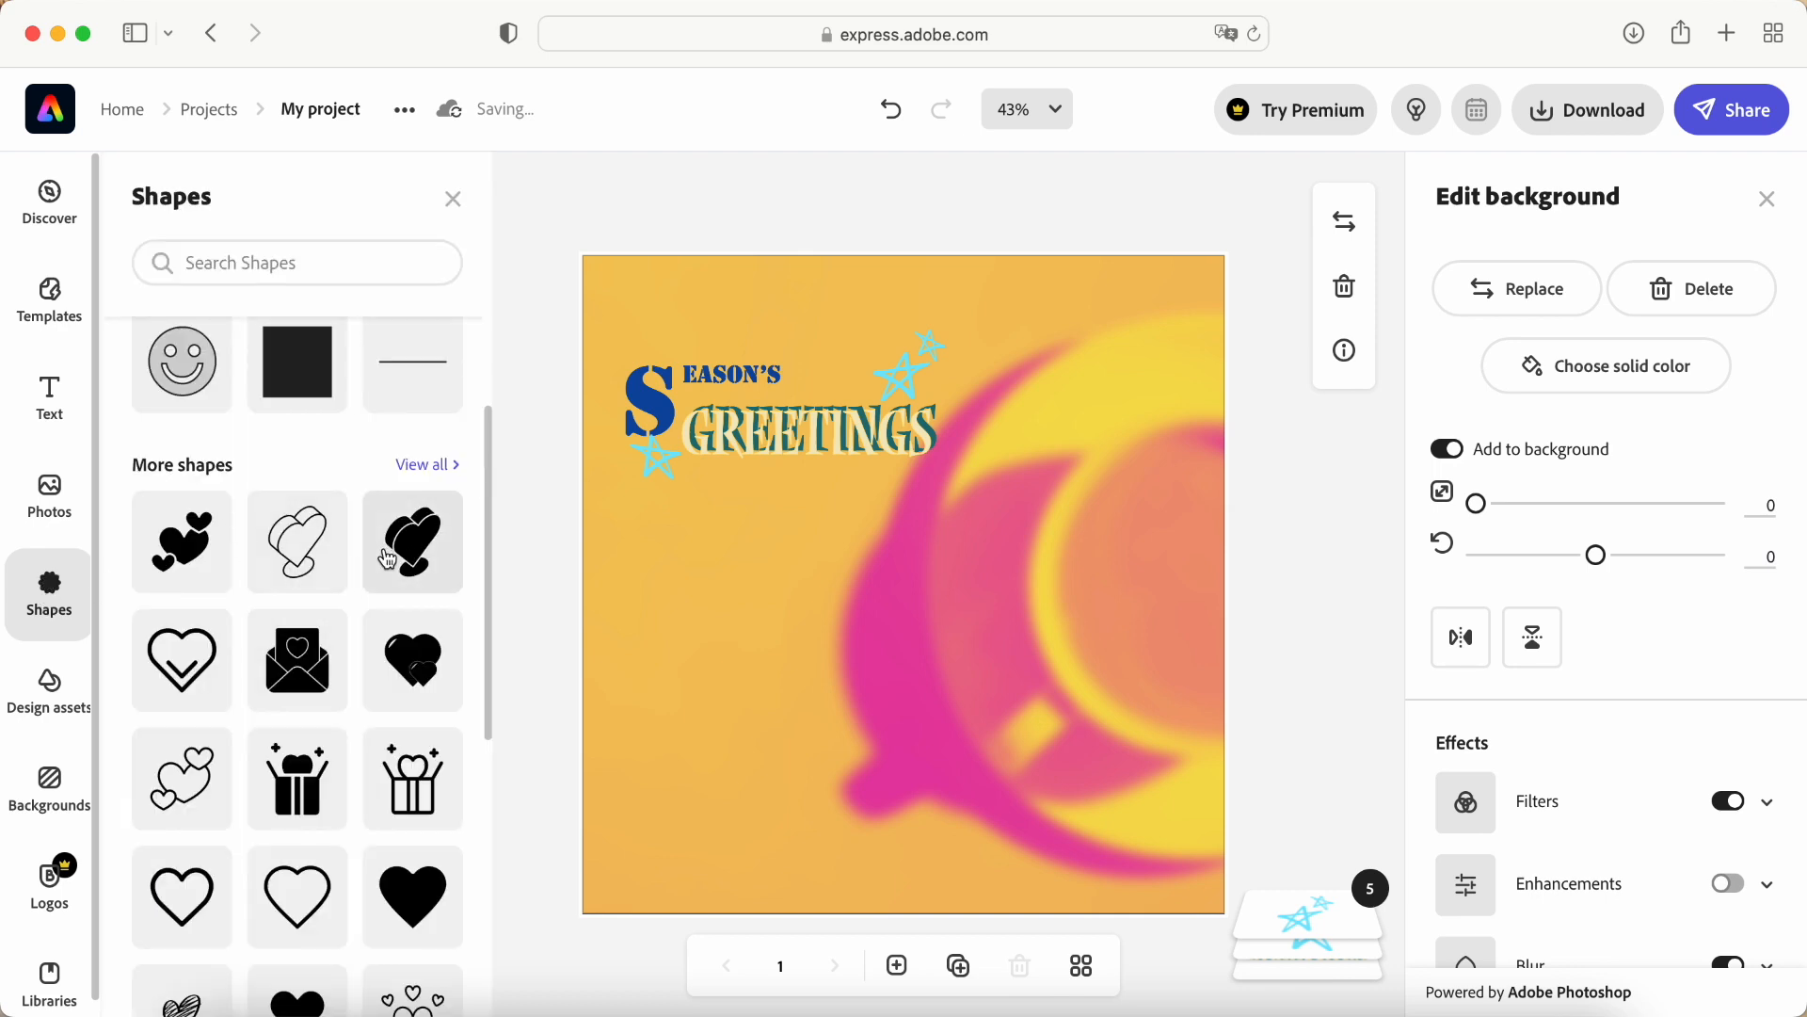
scroll(387, 559, "down", 5)
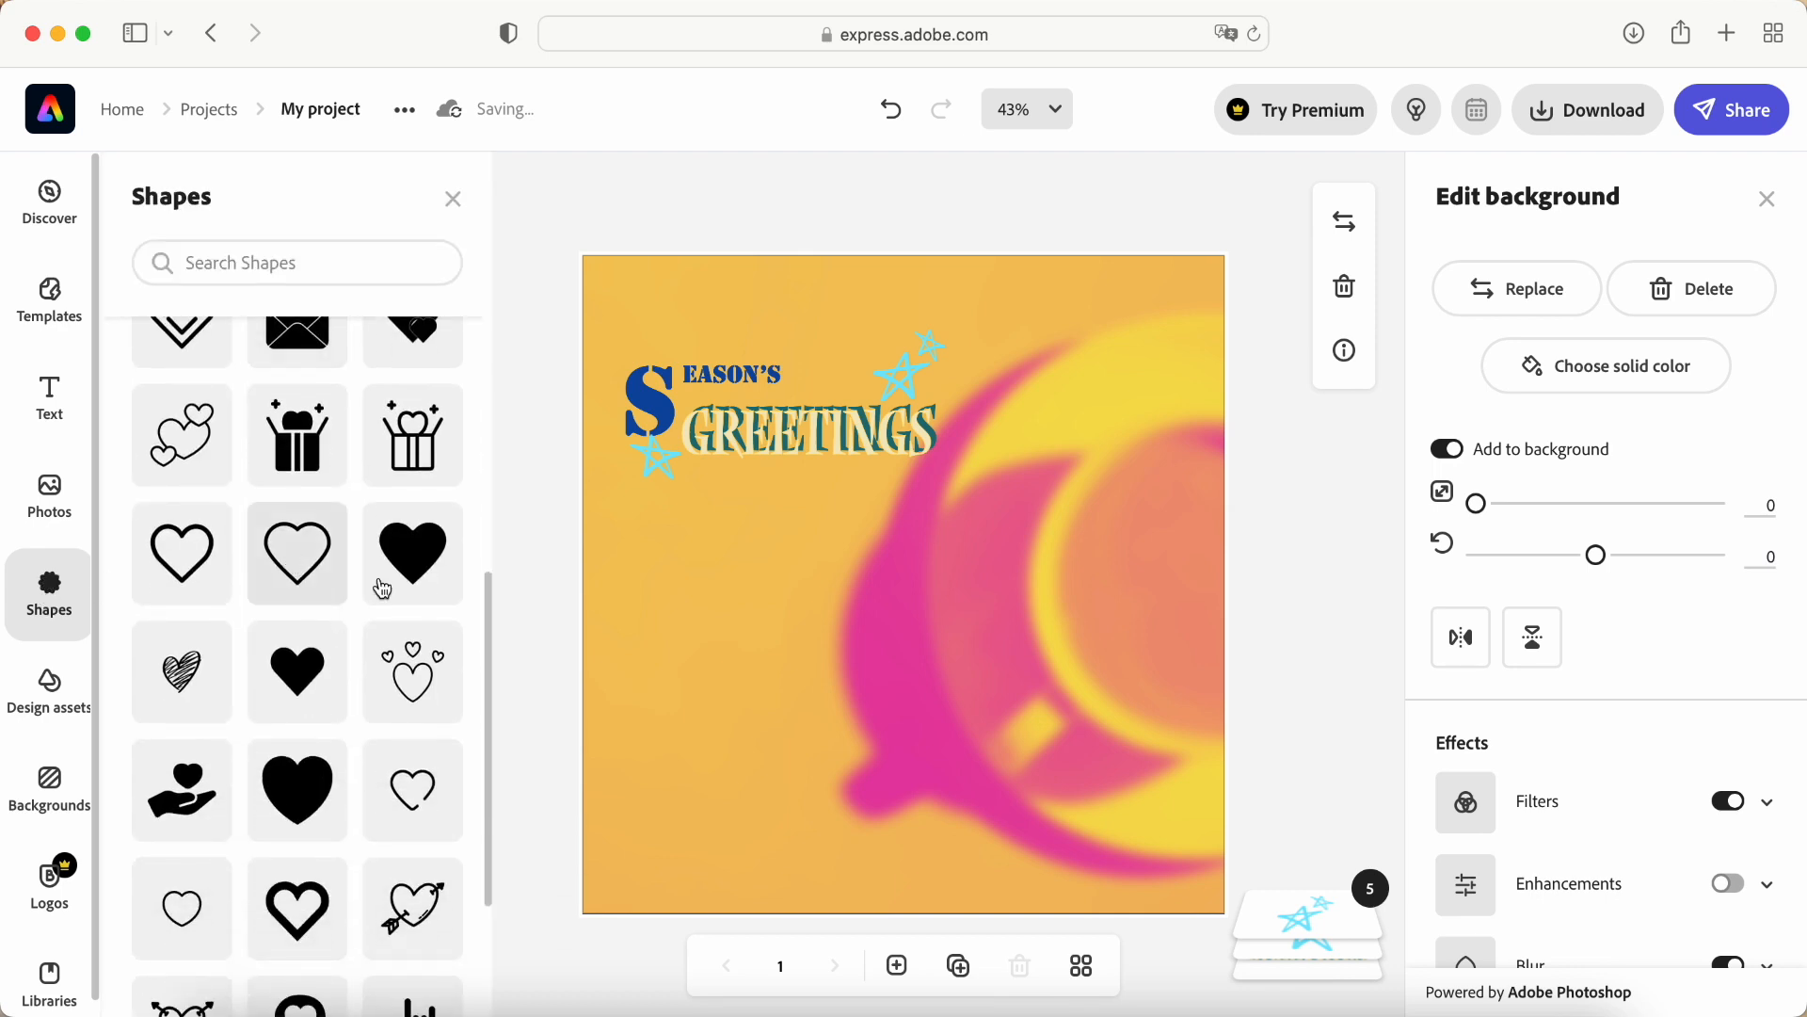
left_click(303, 576)
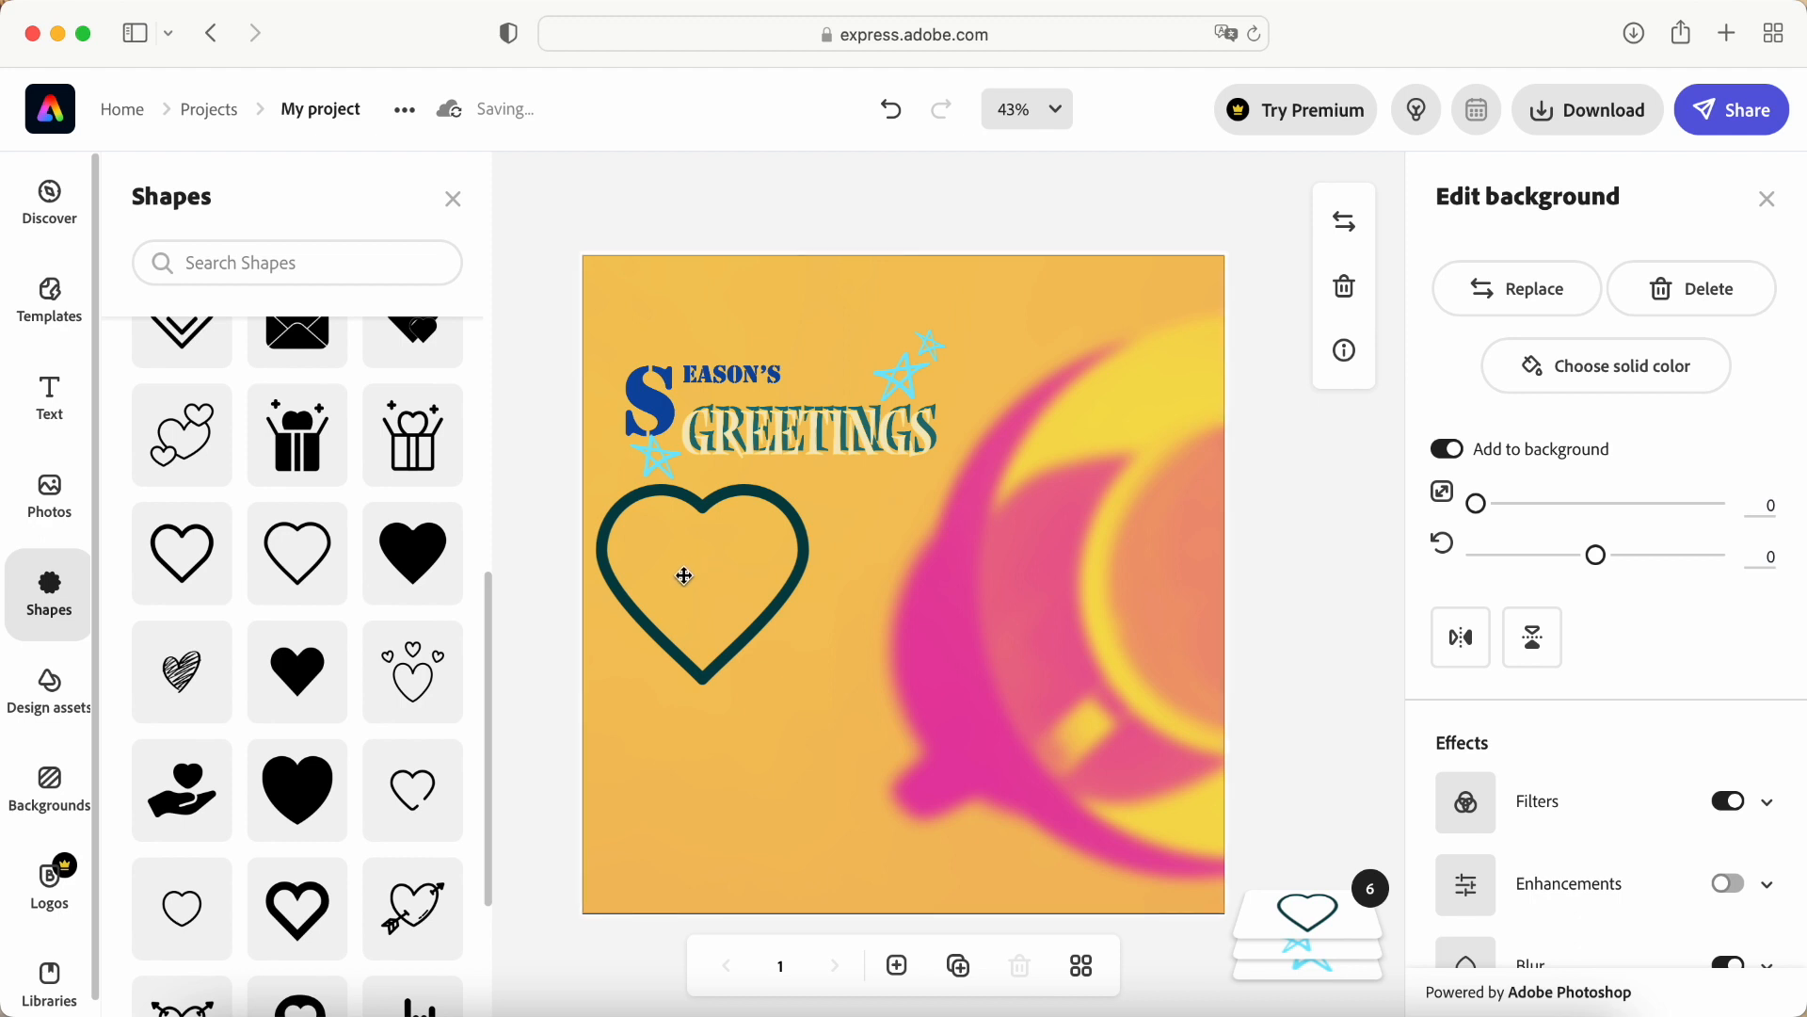
left_click(453, 198)
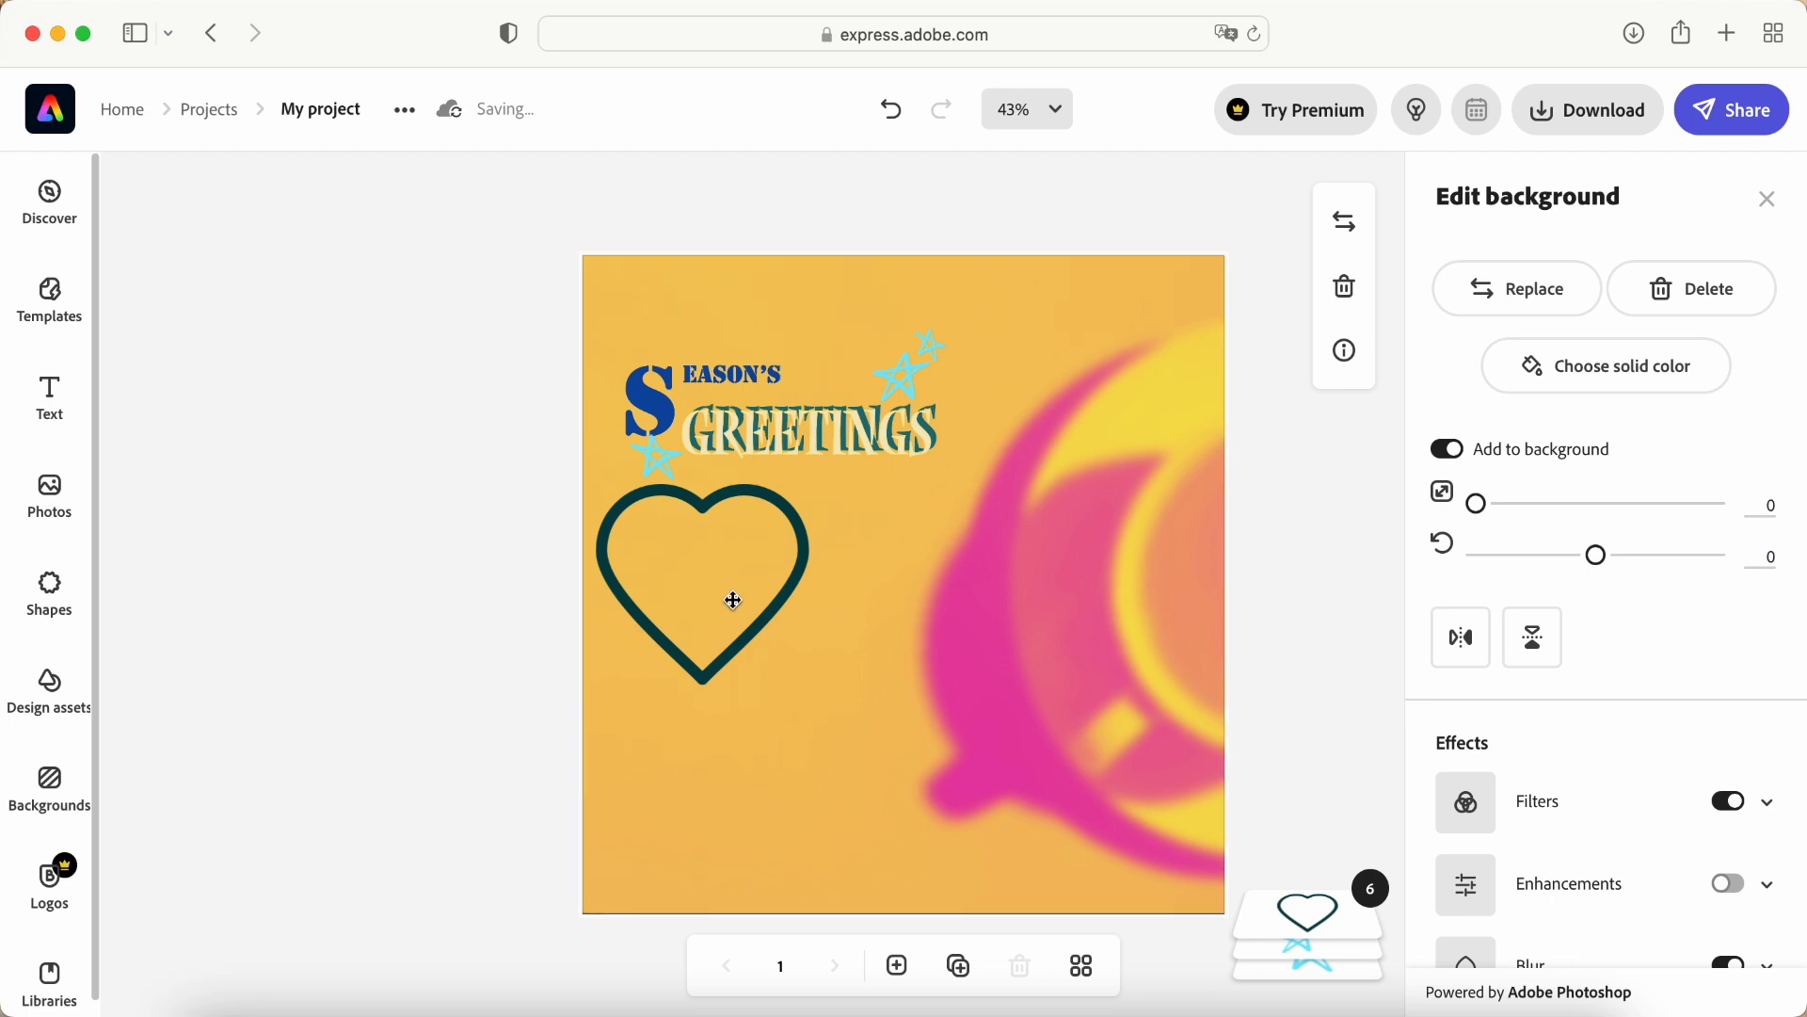
left_click_drag(779, 633, 820, 701)
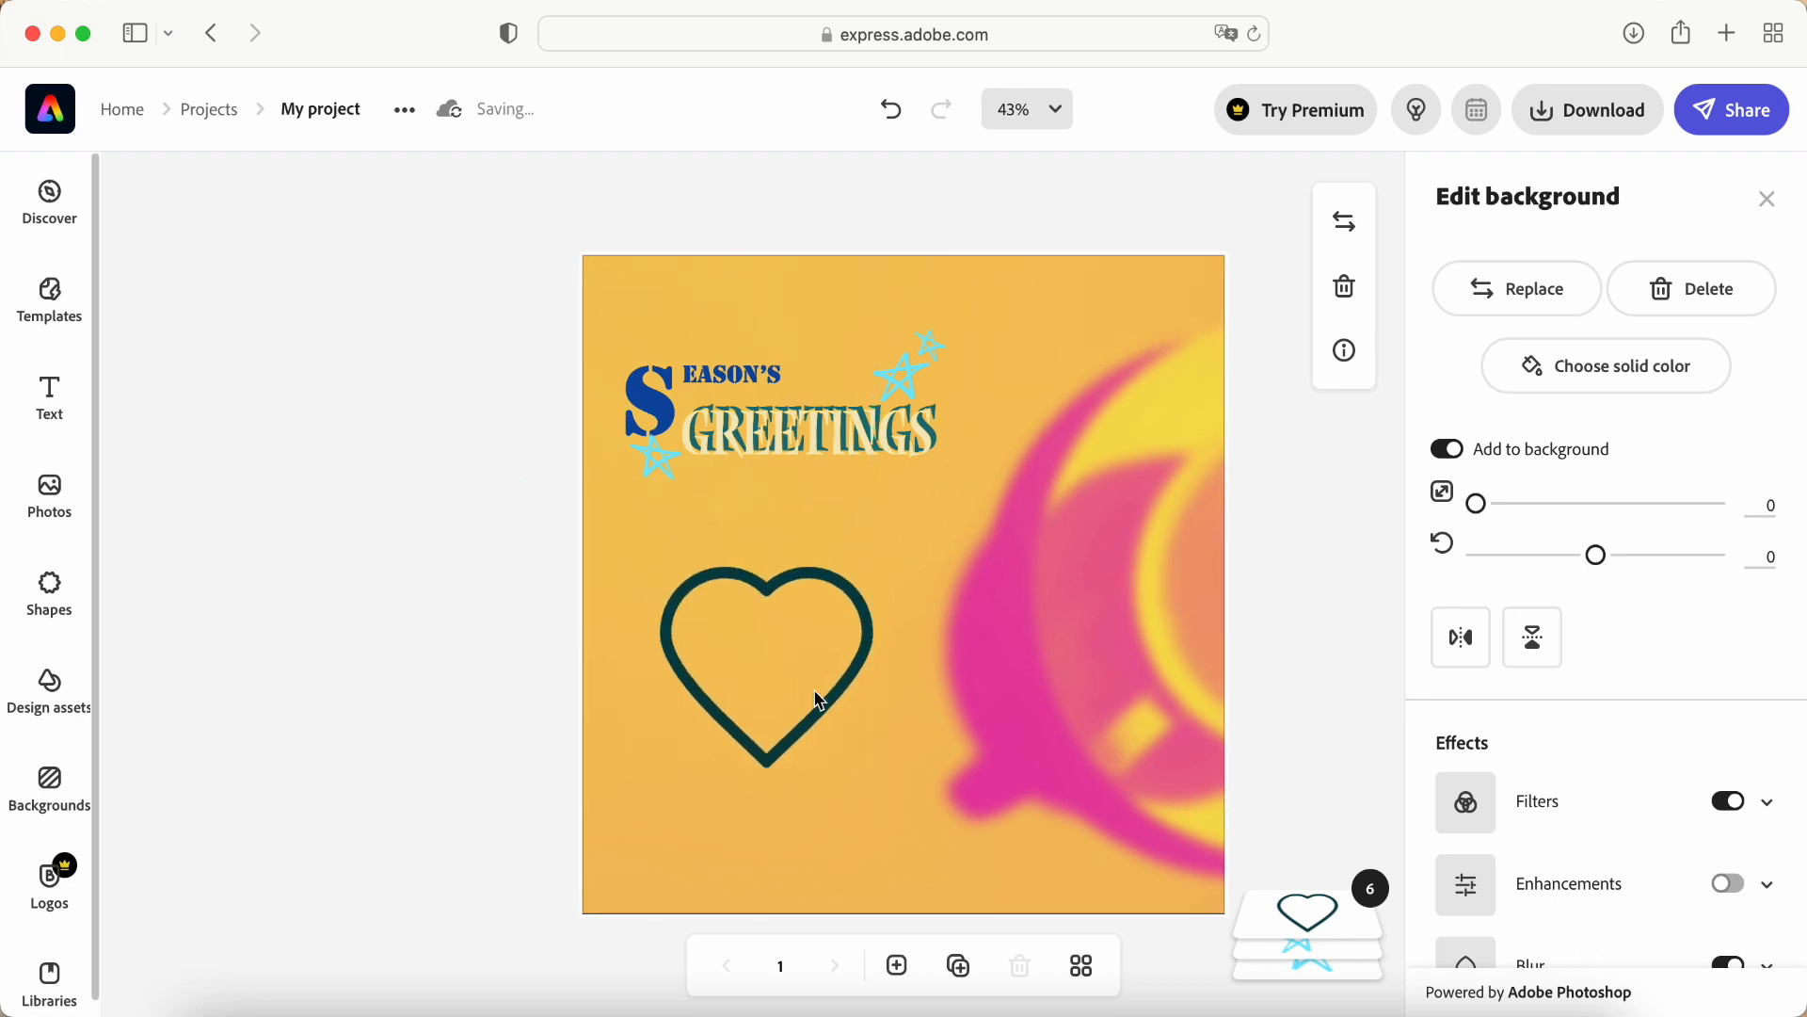
Step: Move the heart outline slightly up toward the greeting text and tilt it a little counterclockwise
left_click(1311, 977)
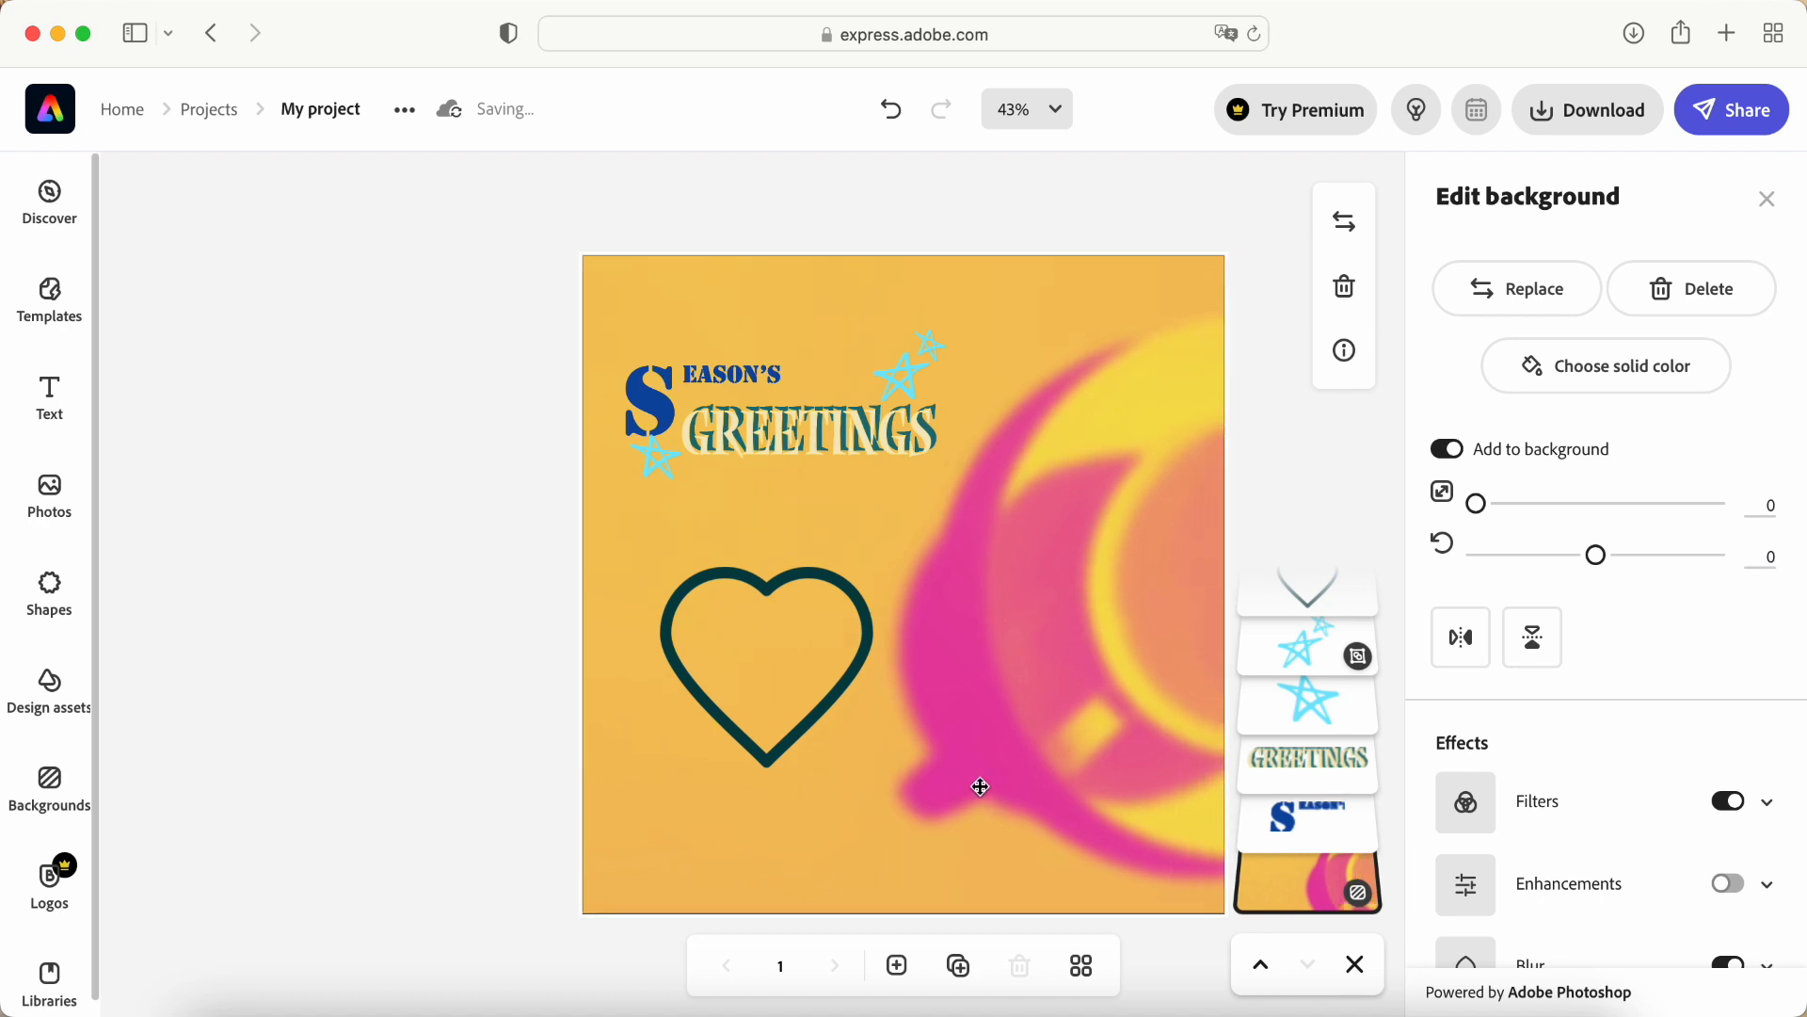
left_click(1308, 607)
left_click_drag(913, 667, 909, 631)
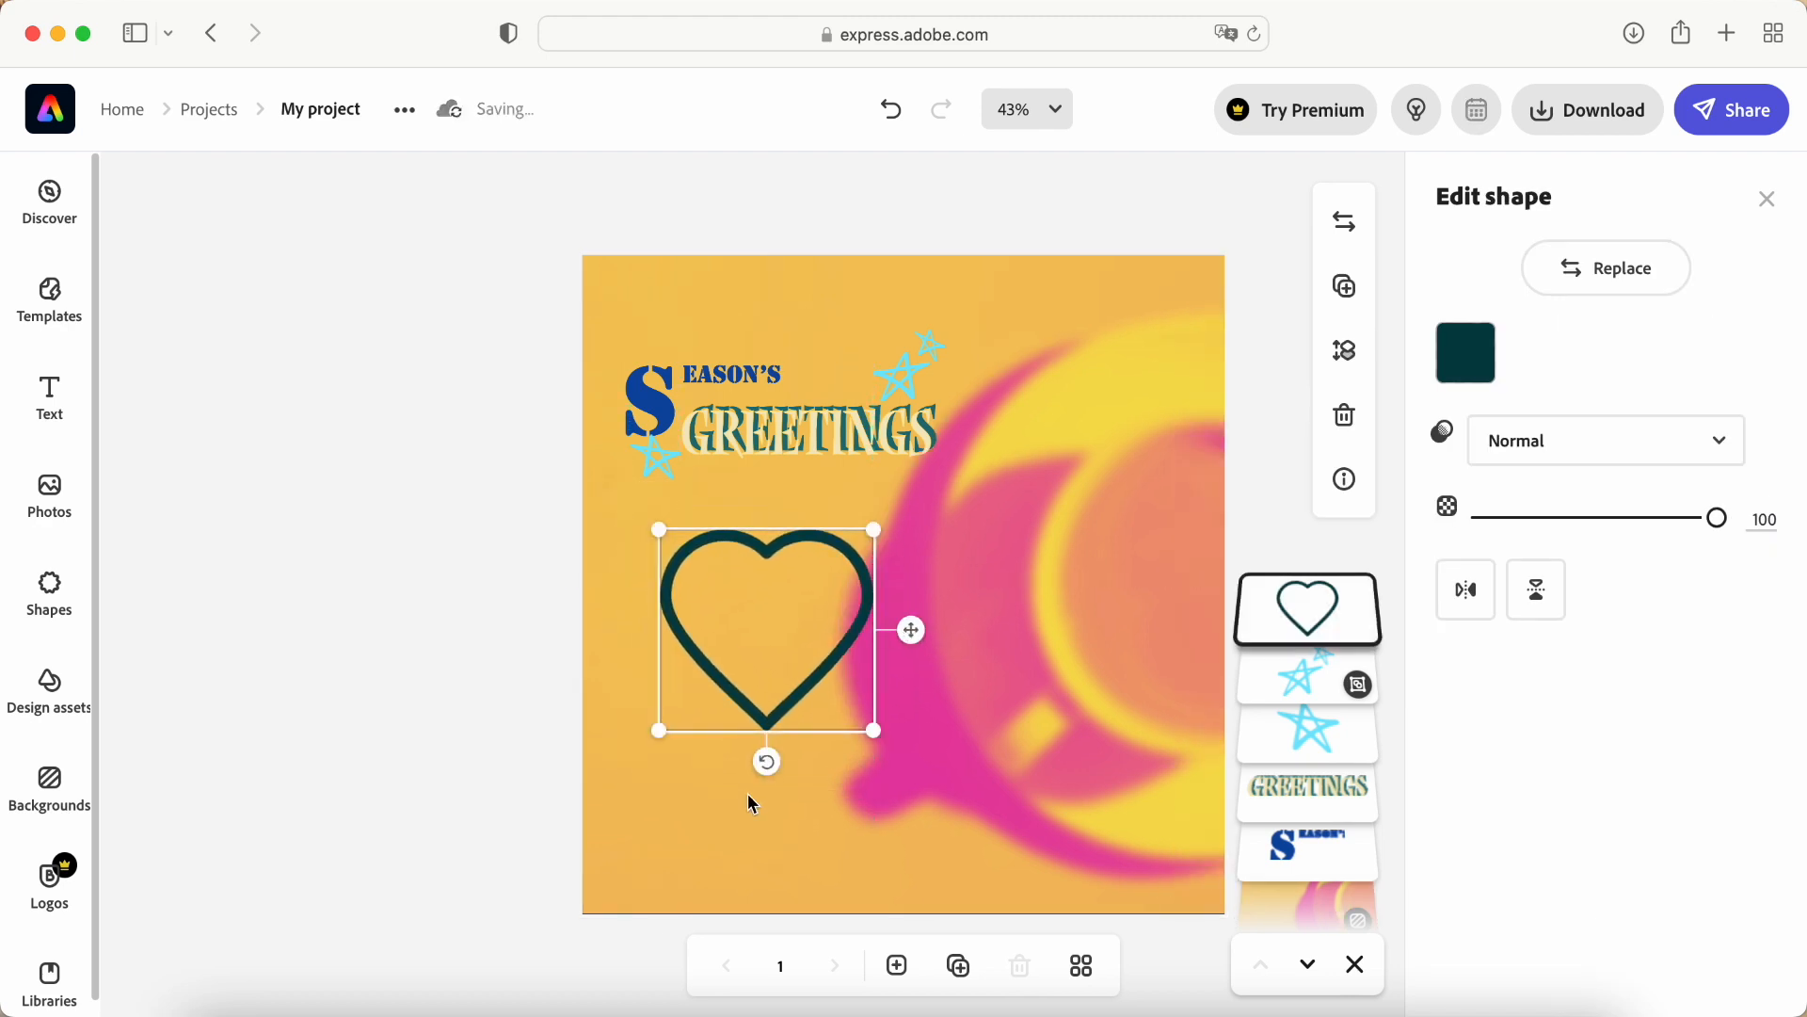
left_click_drag(766, 758, 815, 787)
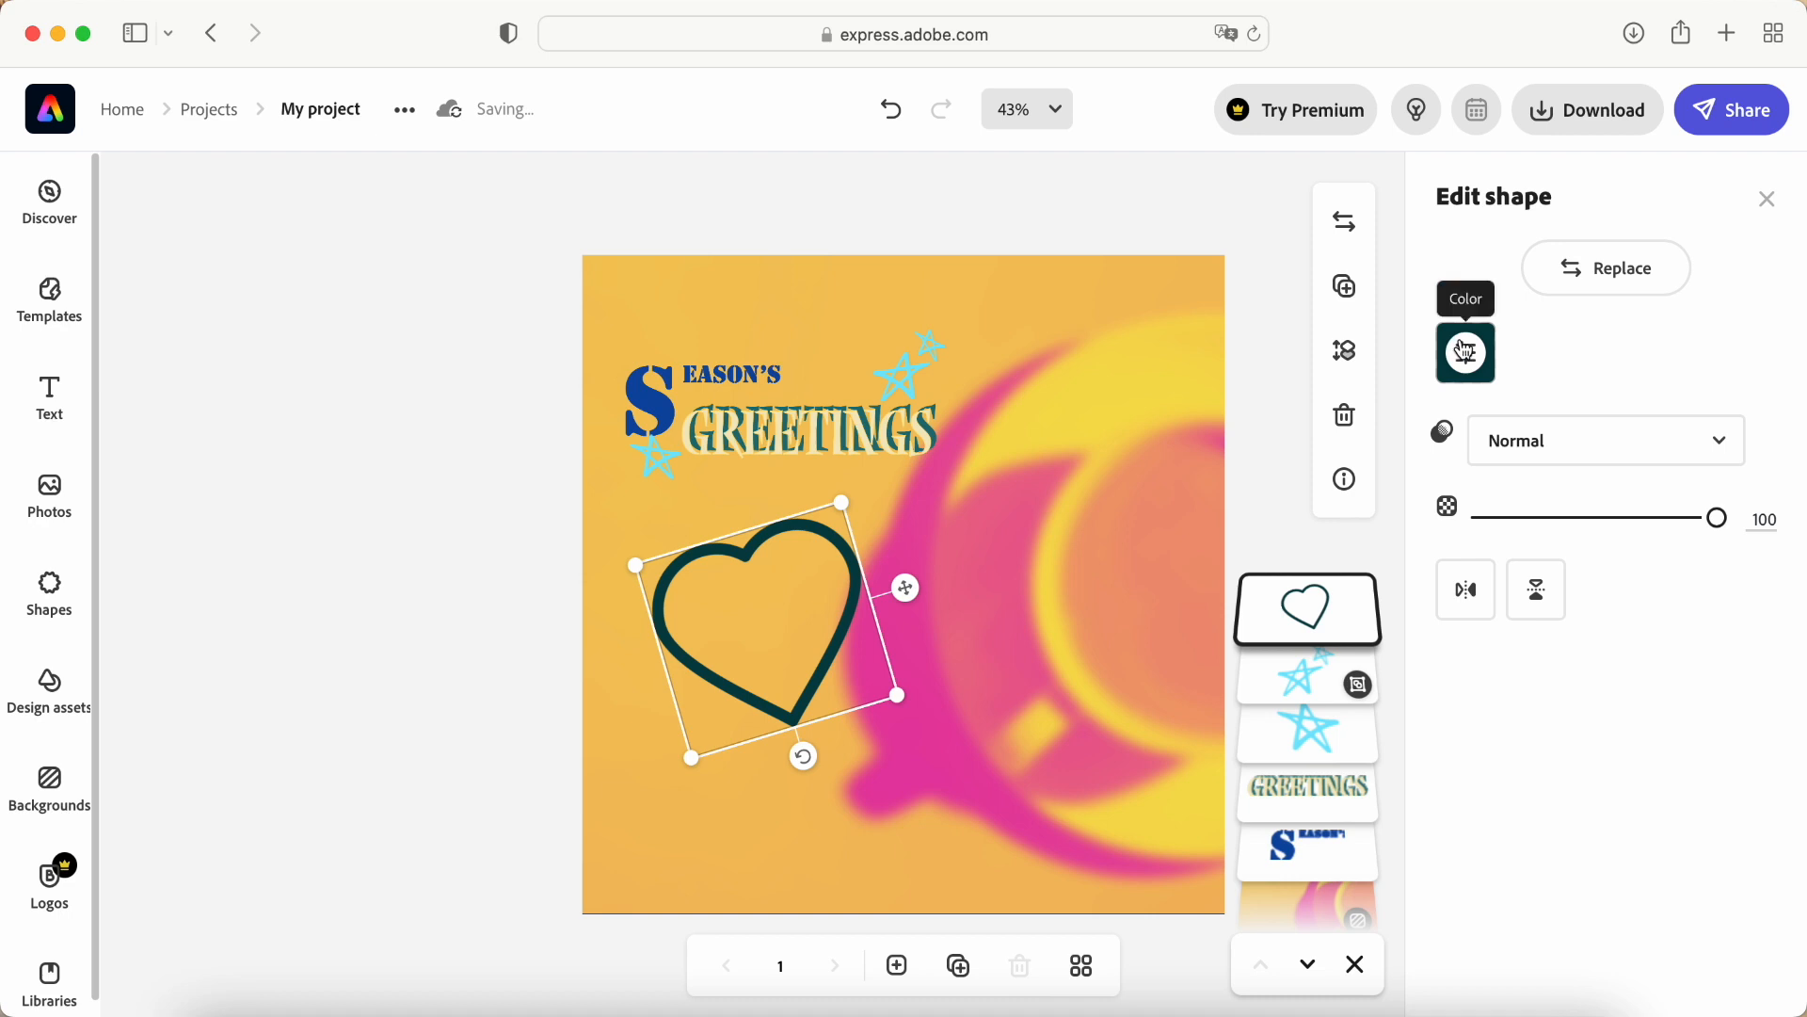
Step: Set the heart's opacity to 49, check its source and licence information, and deselect it
left_click_drag(1726, 527, 1589, 538)
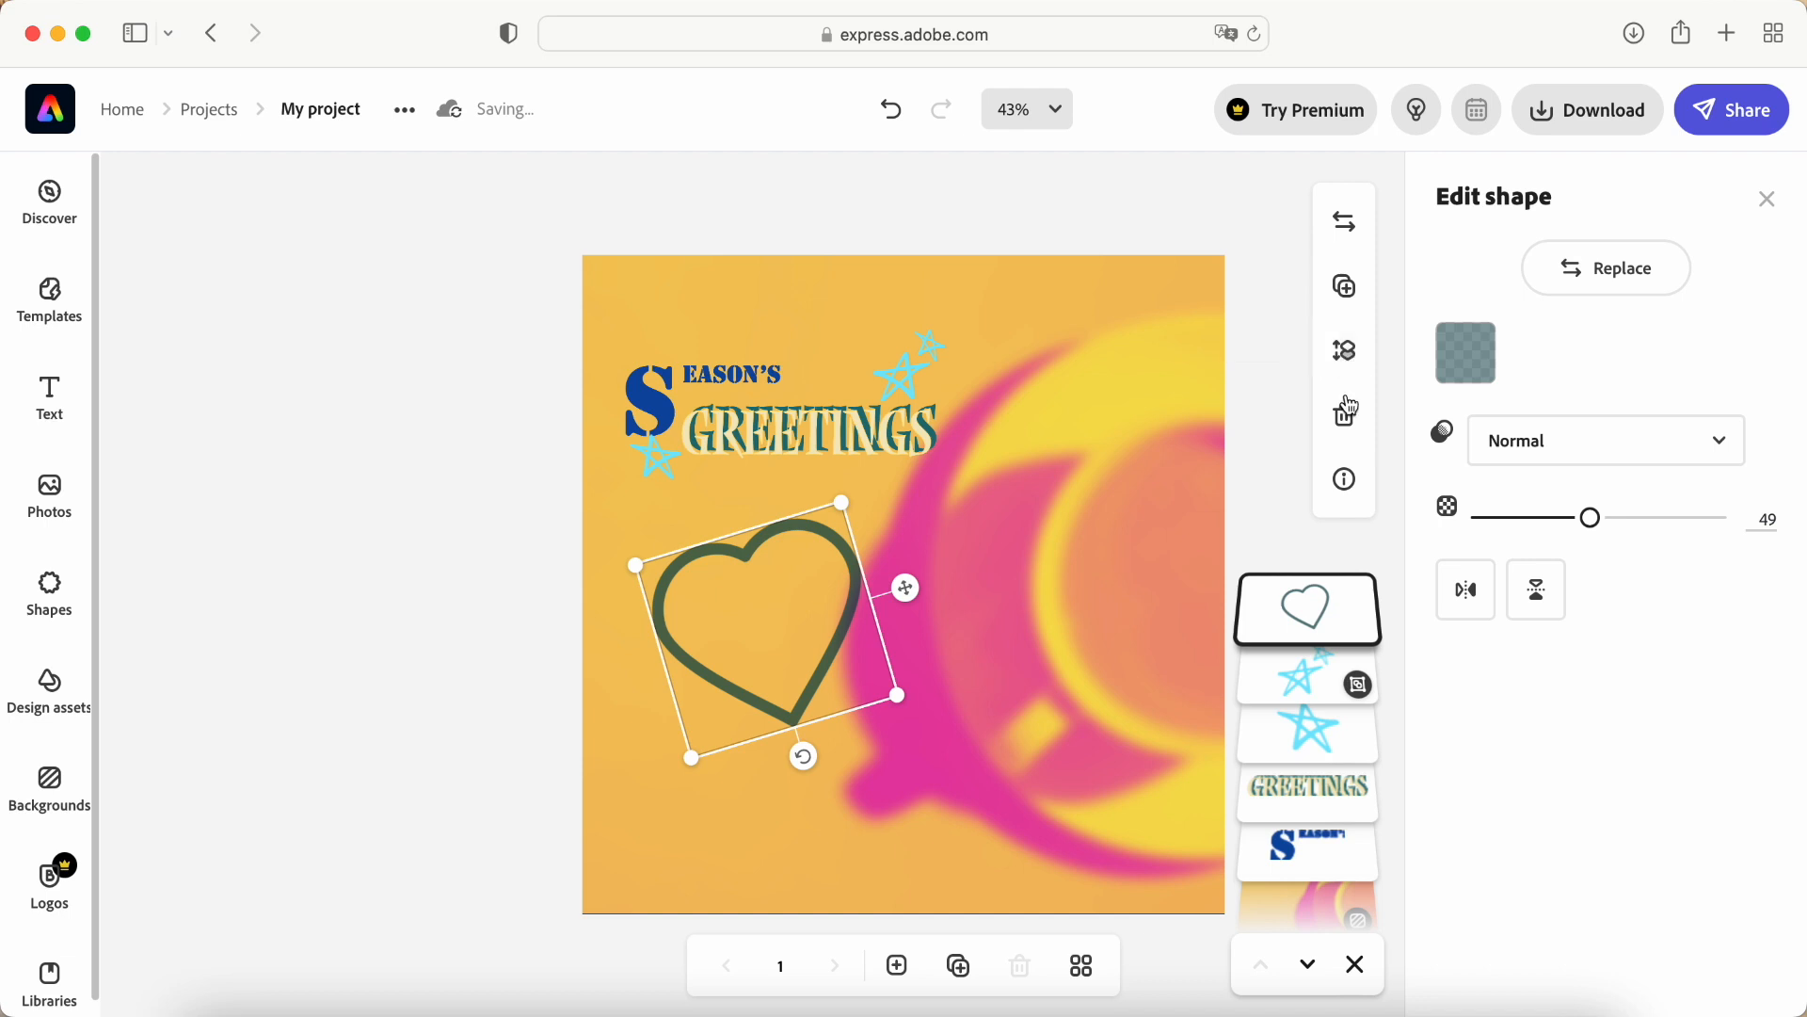
left_click(1353, 482)
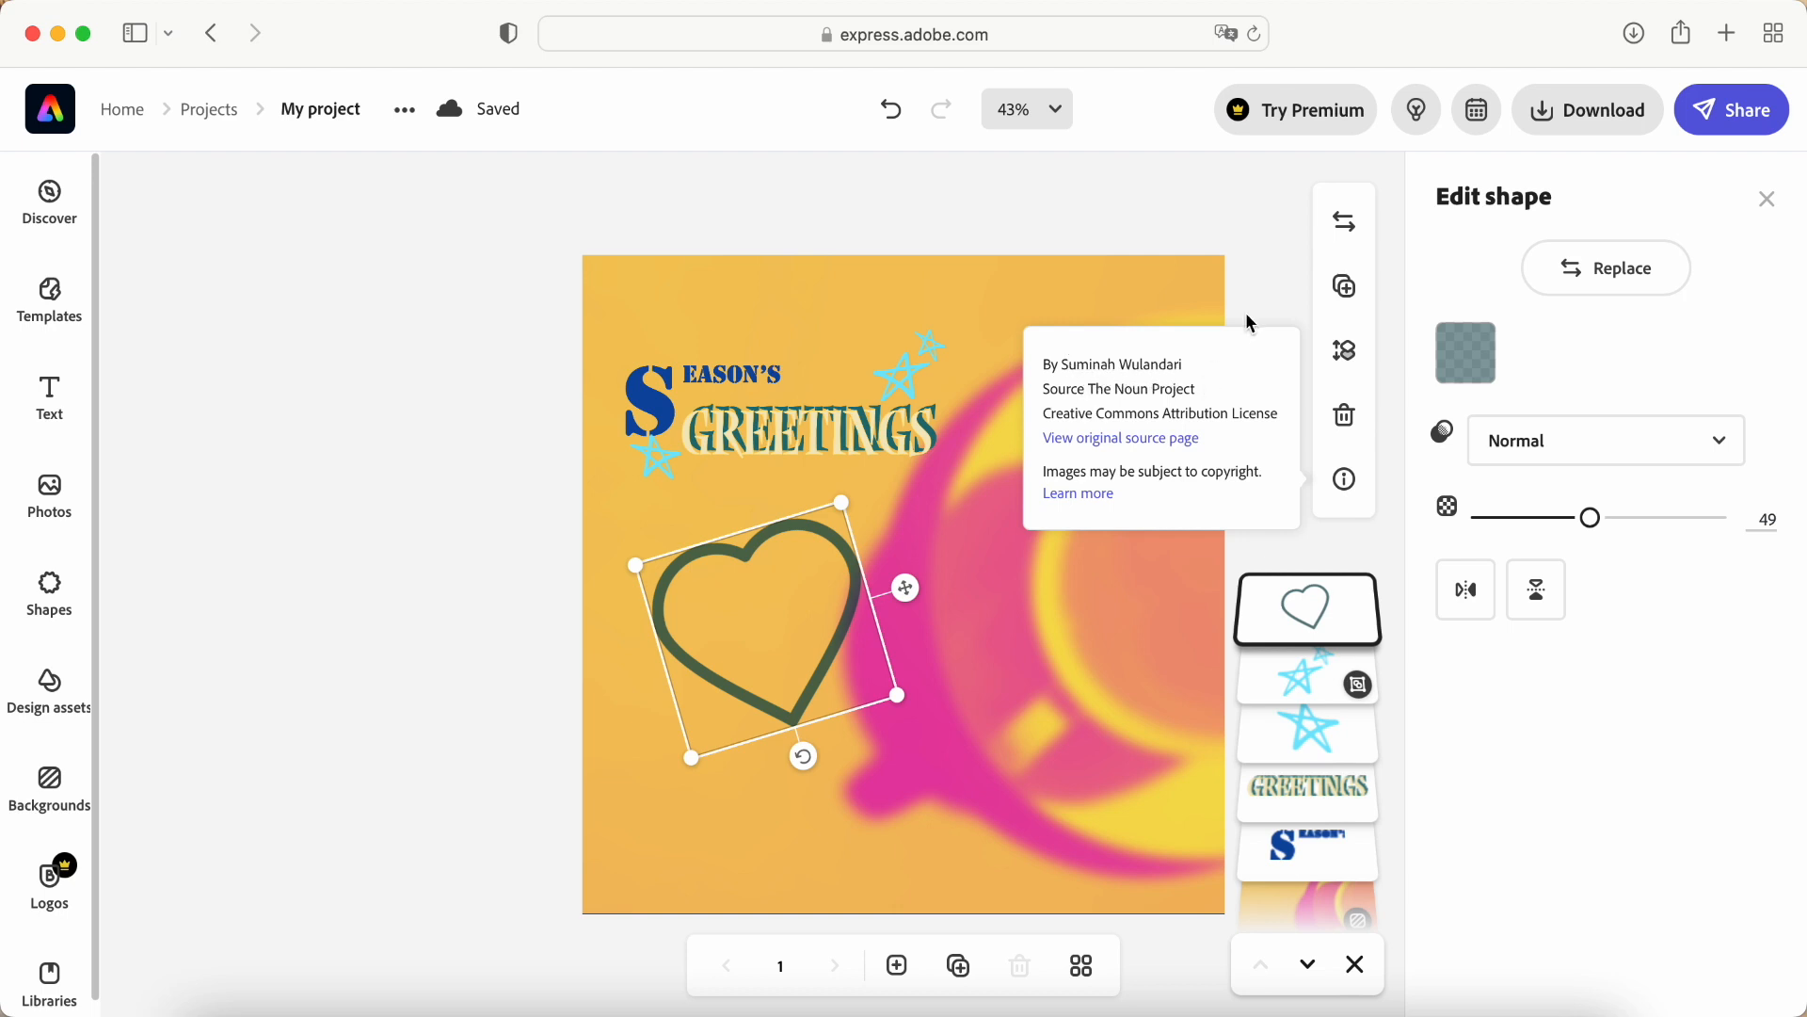
left_click(374, 745)
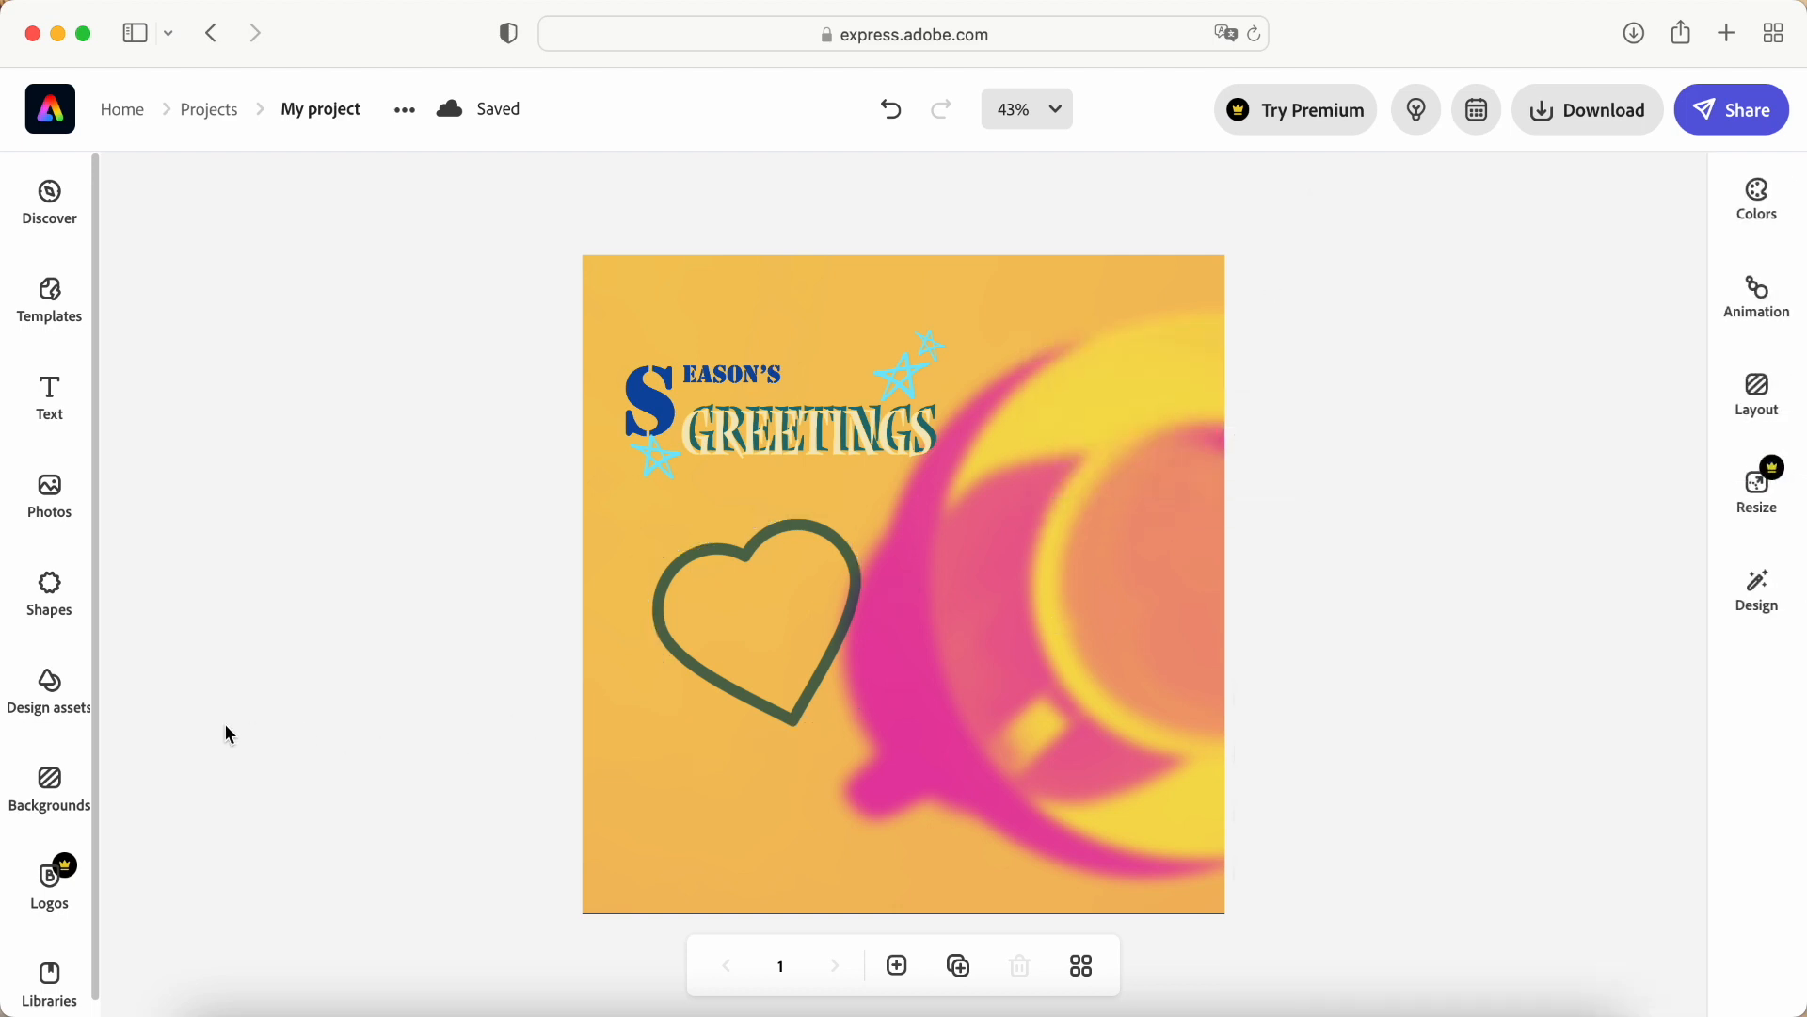
Step: Add the round wreath-framed photo of a girl from the graphic groups, center it on the heart, and layer it behind the heart outline
left_click(62, 704)
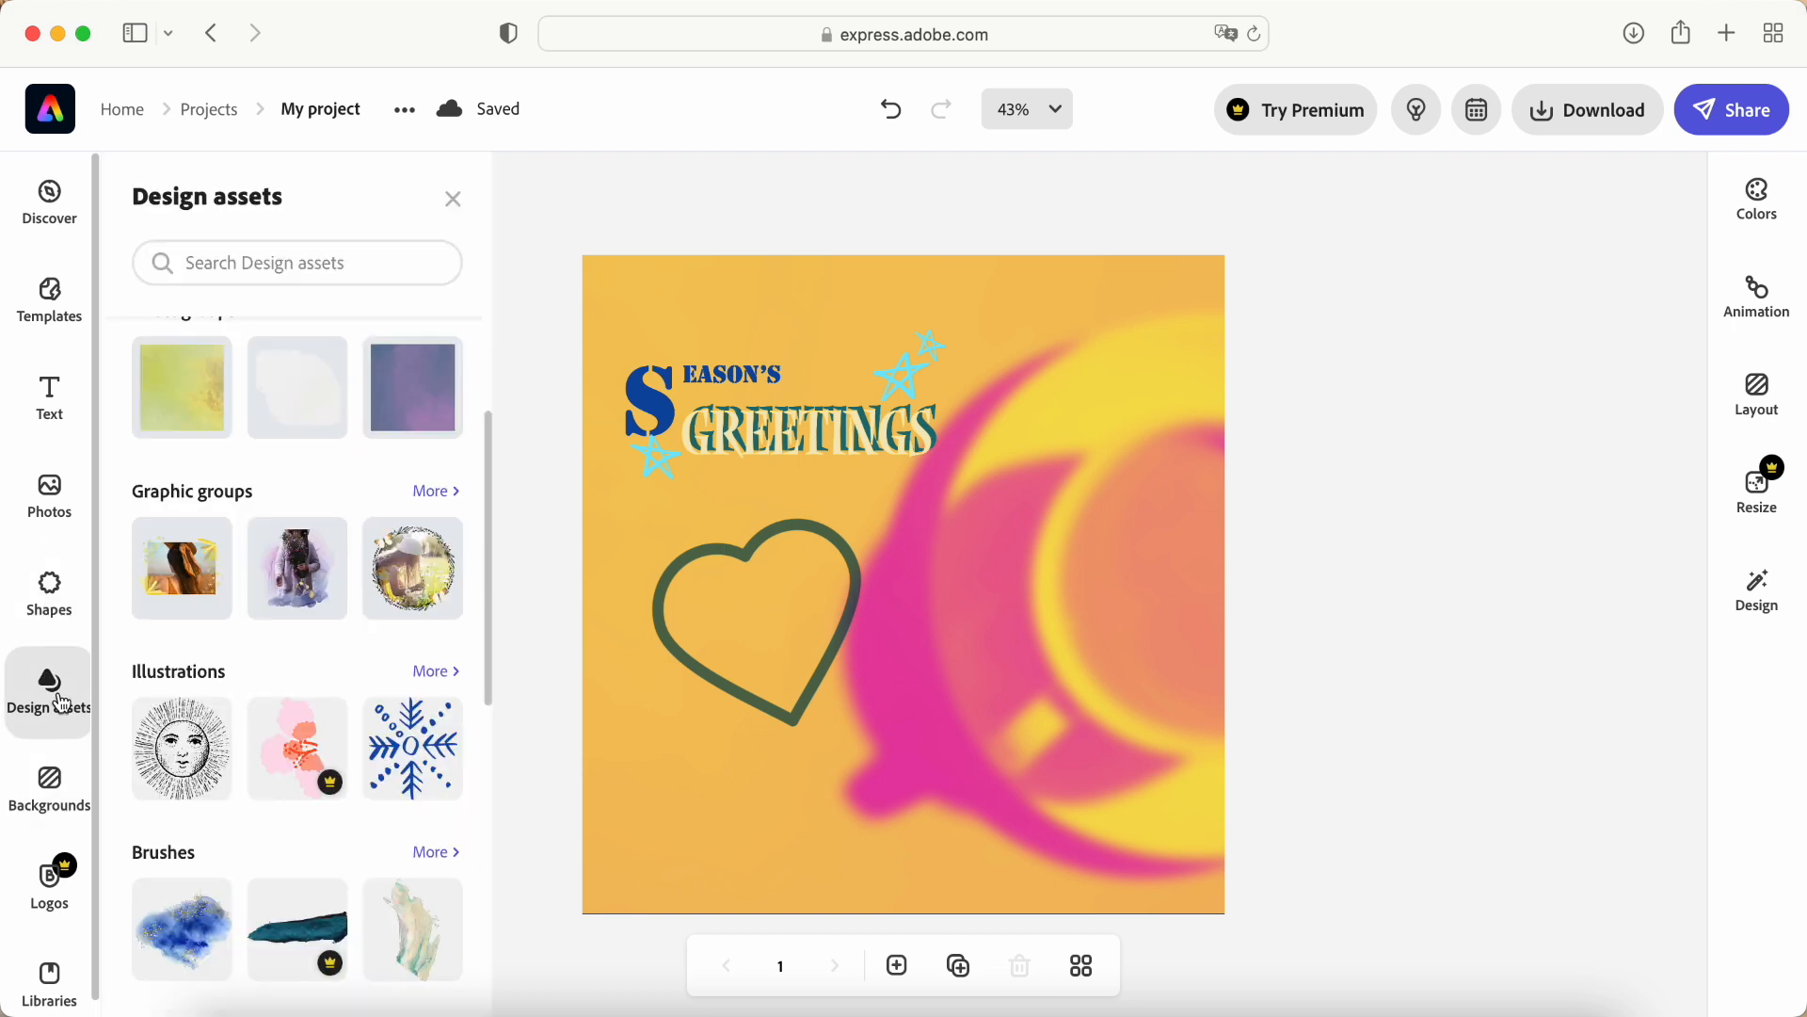
left_click(421, 581)
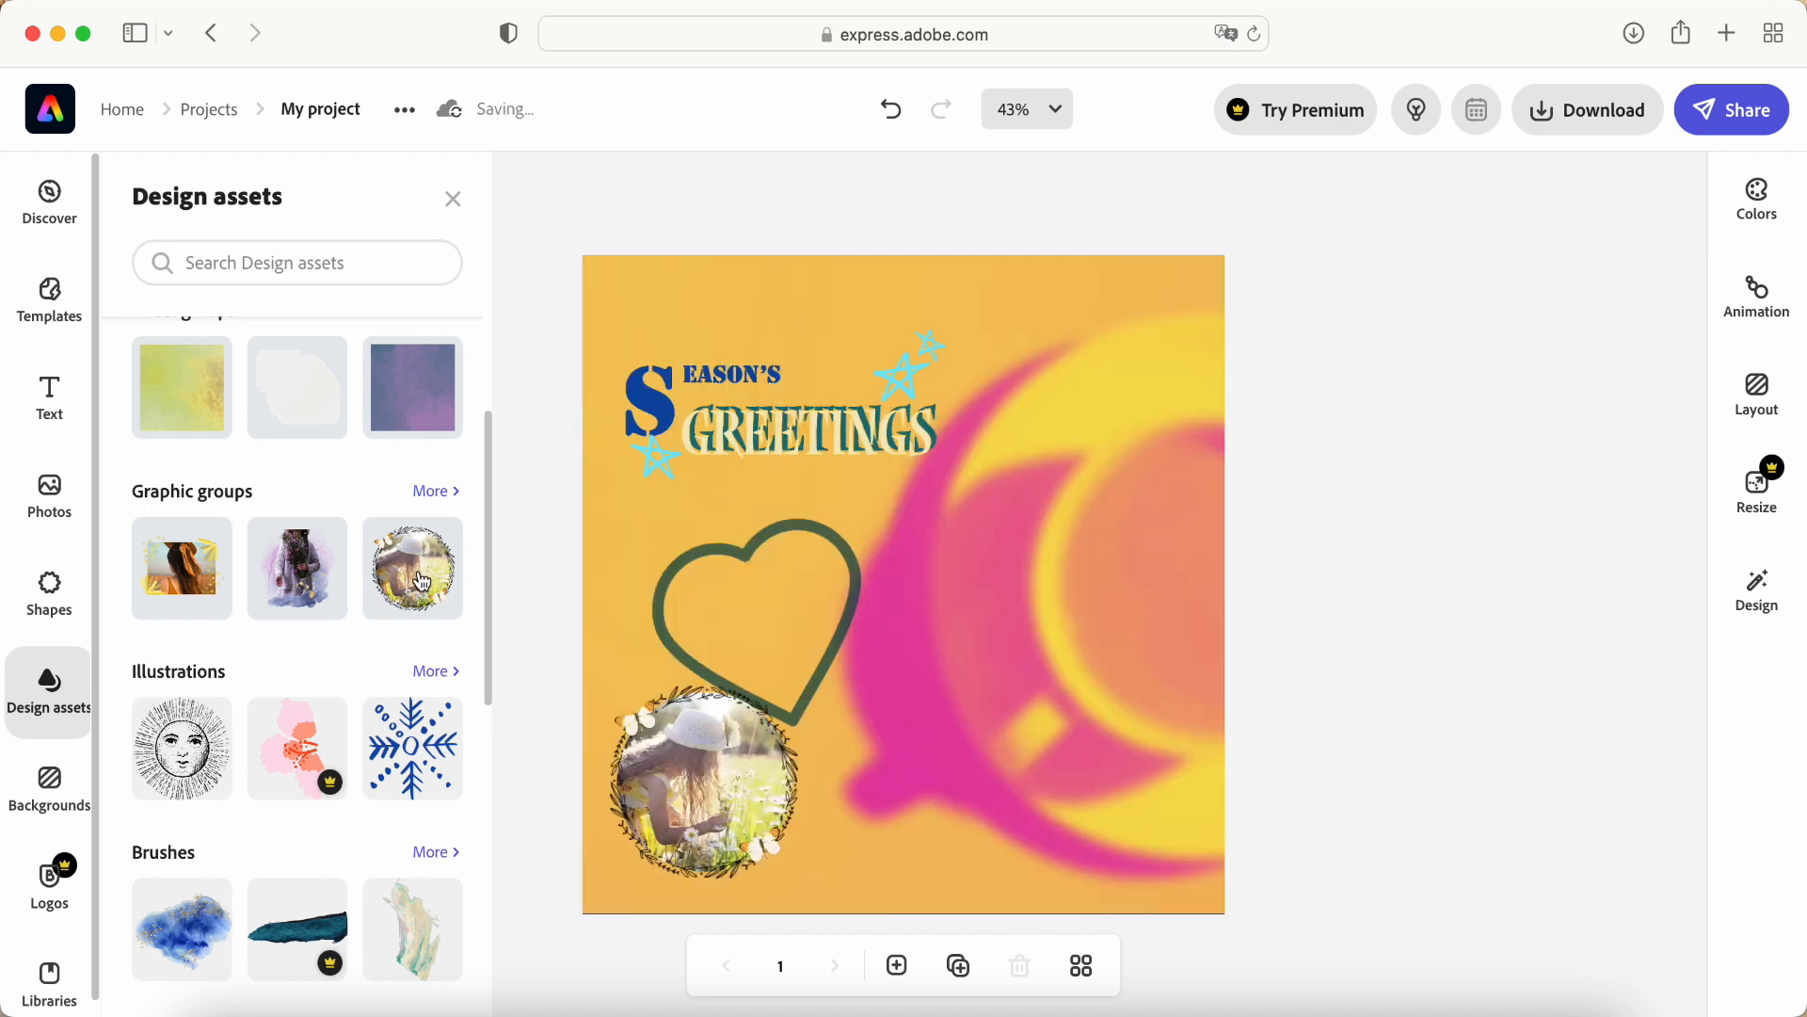
left_click(701, 819)
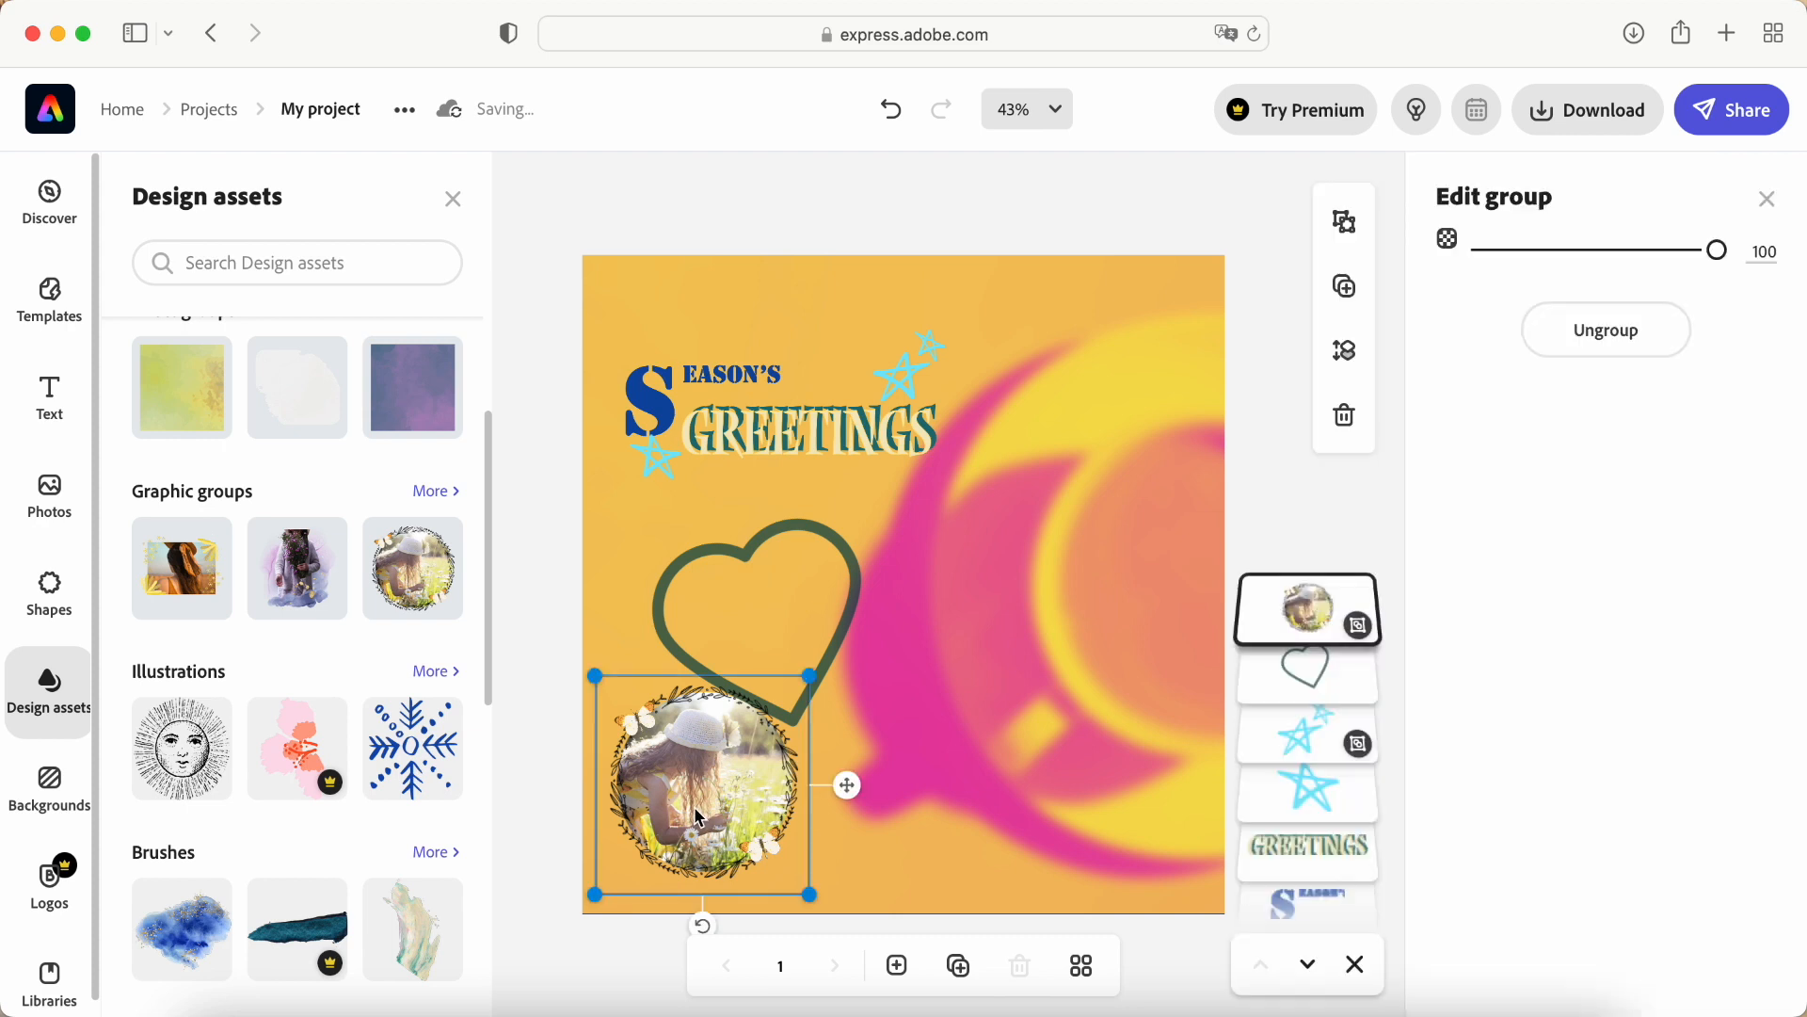
left_click_drag(701, 819, 753, 653)
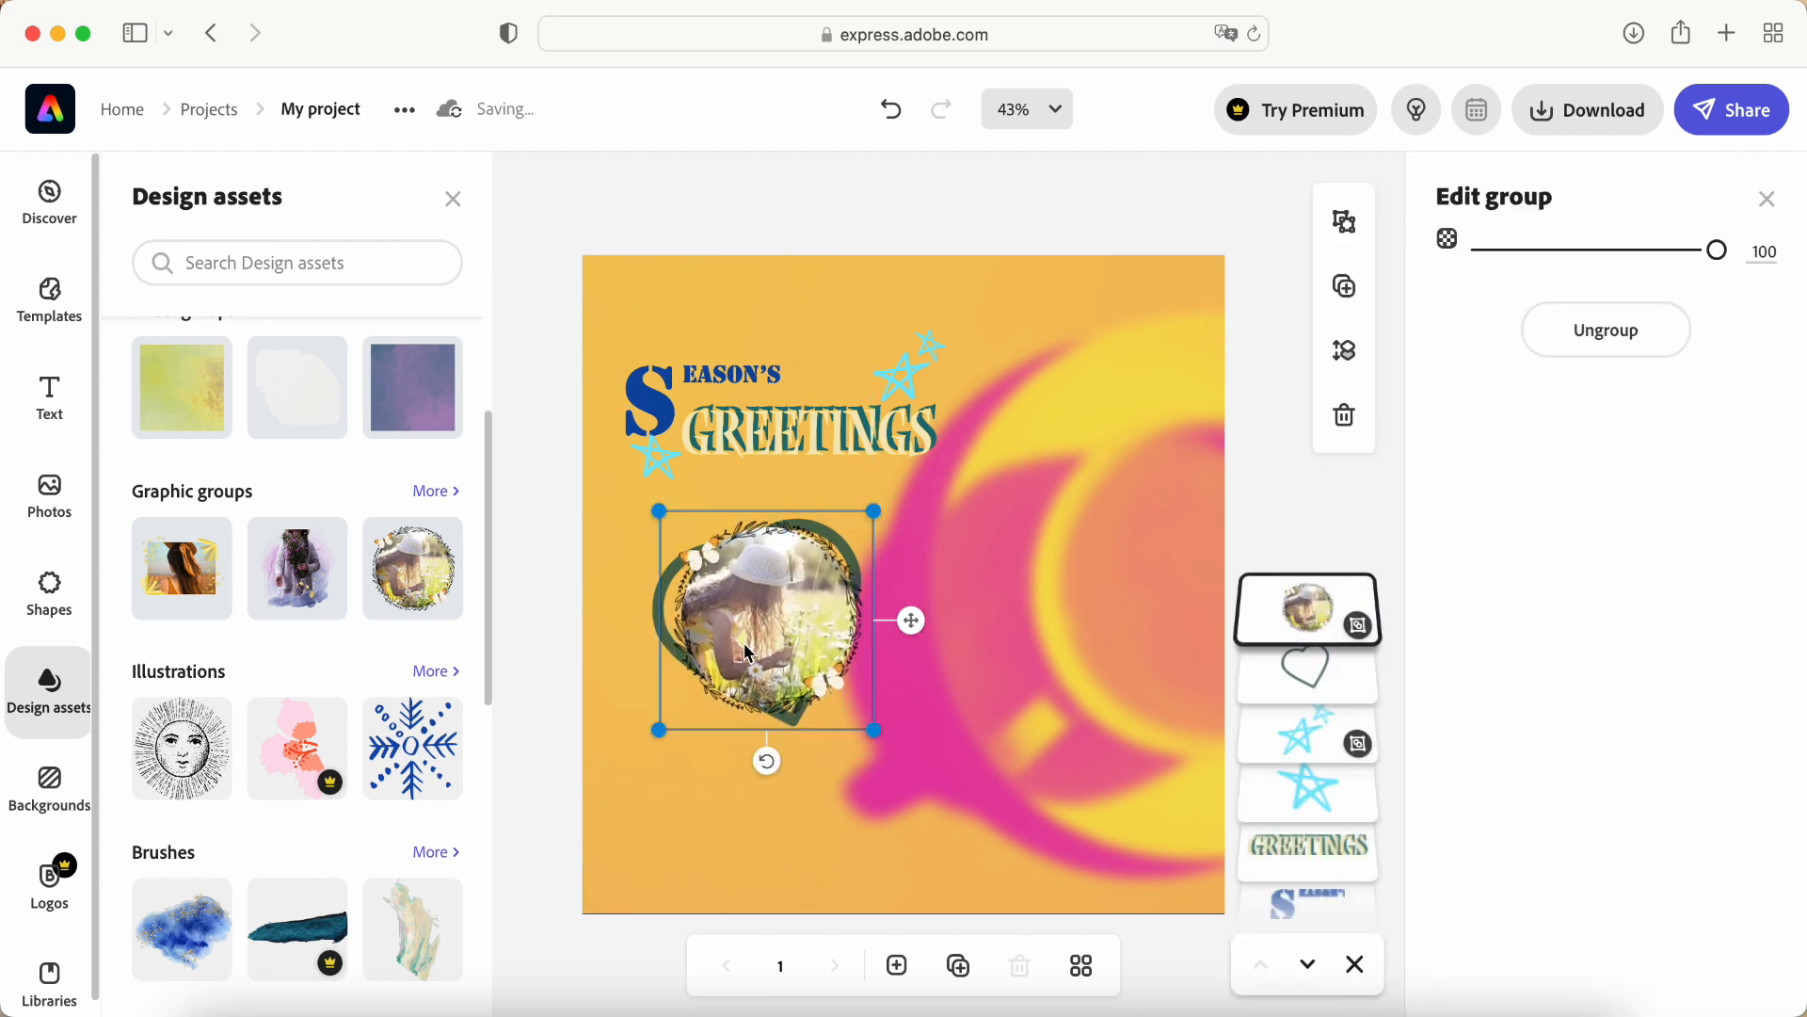
left_click_drag(1306, 629, 1307, 681)
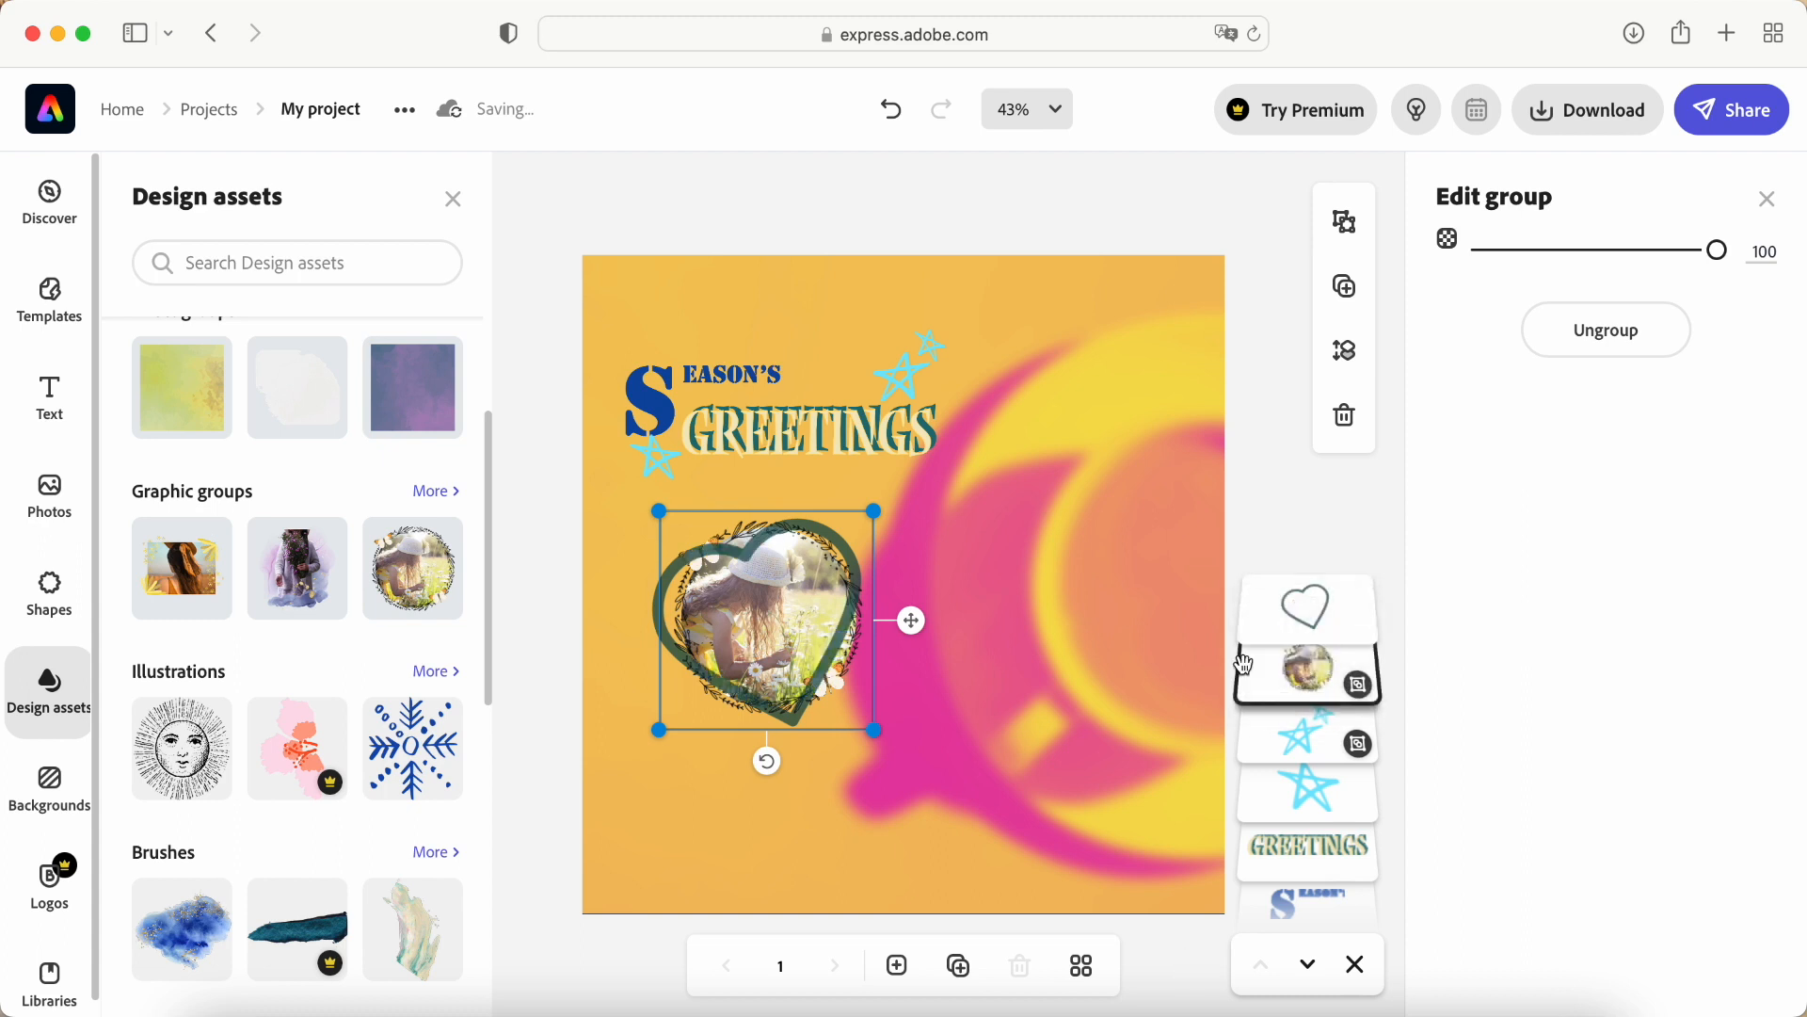
left_click(544, 663)
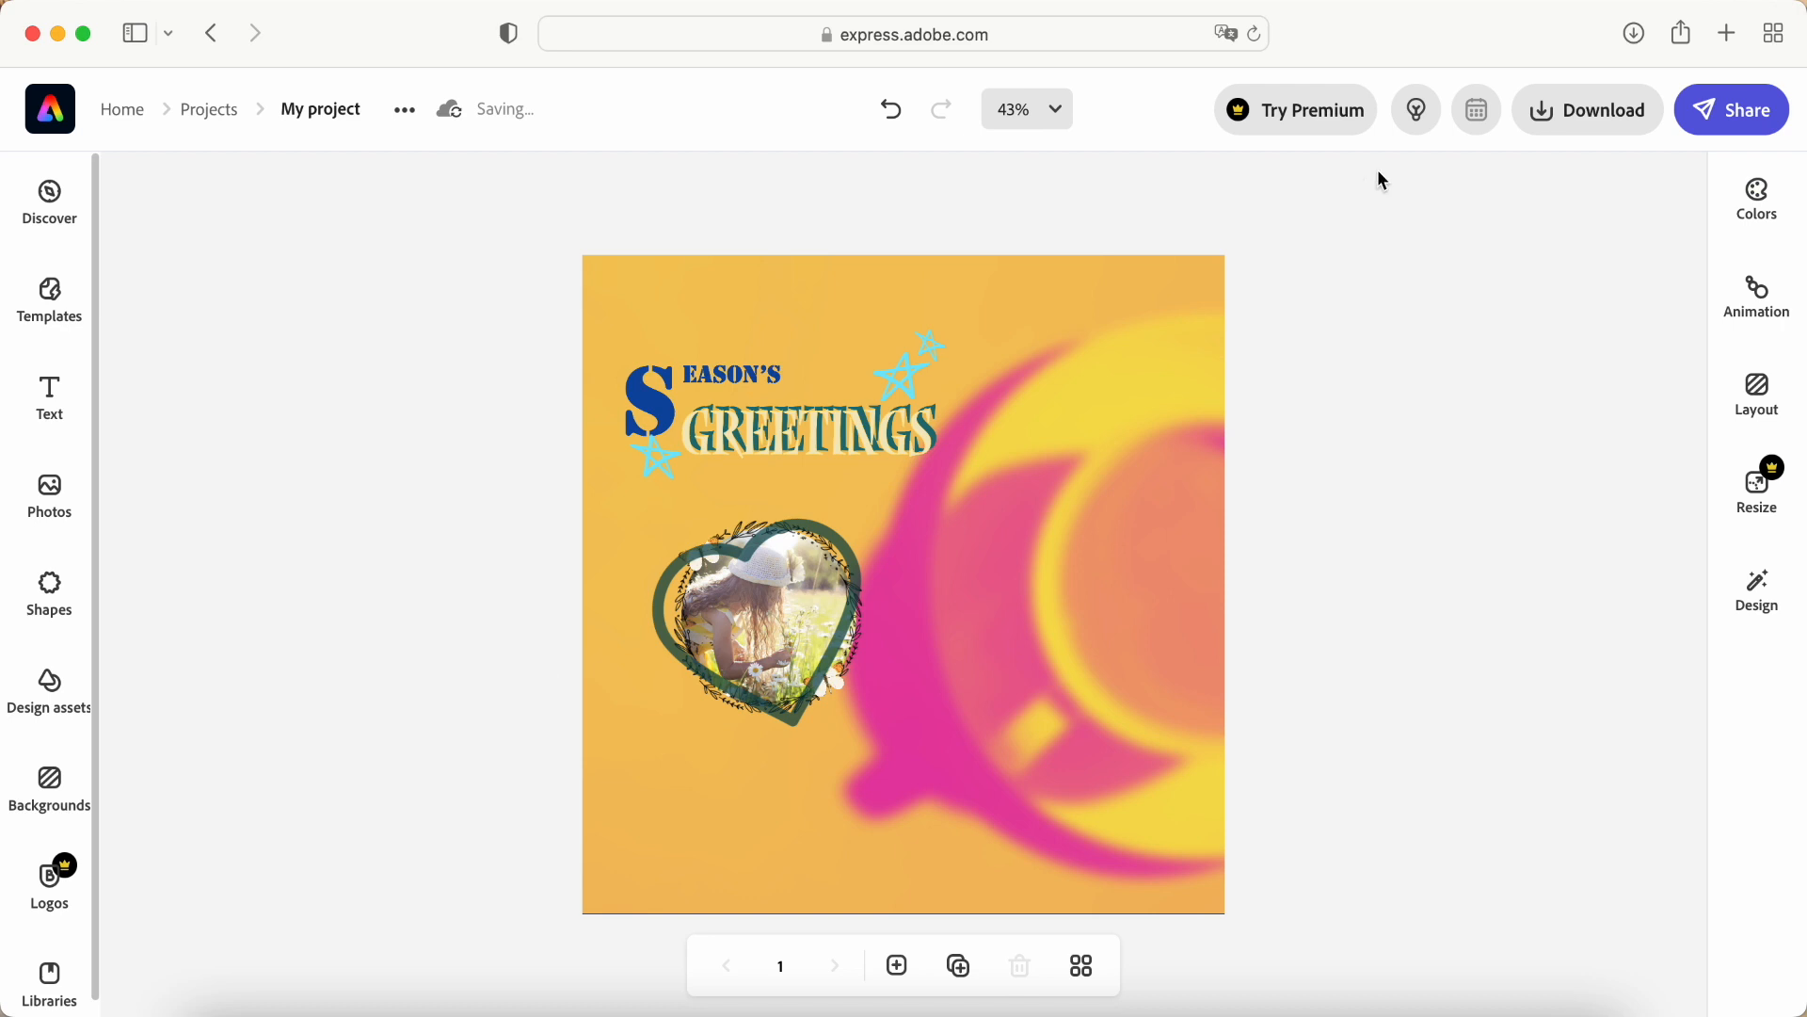
Step: Check the file types offered for downloading the design and dismiss the options
left_click(1546, 111)
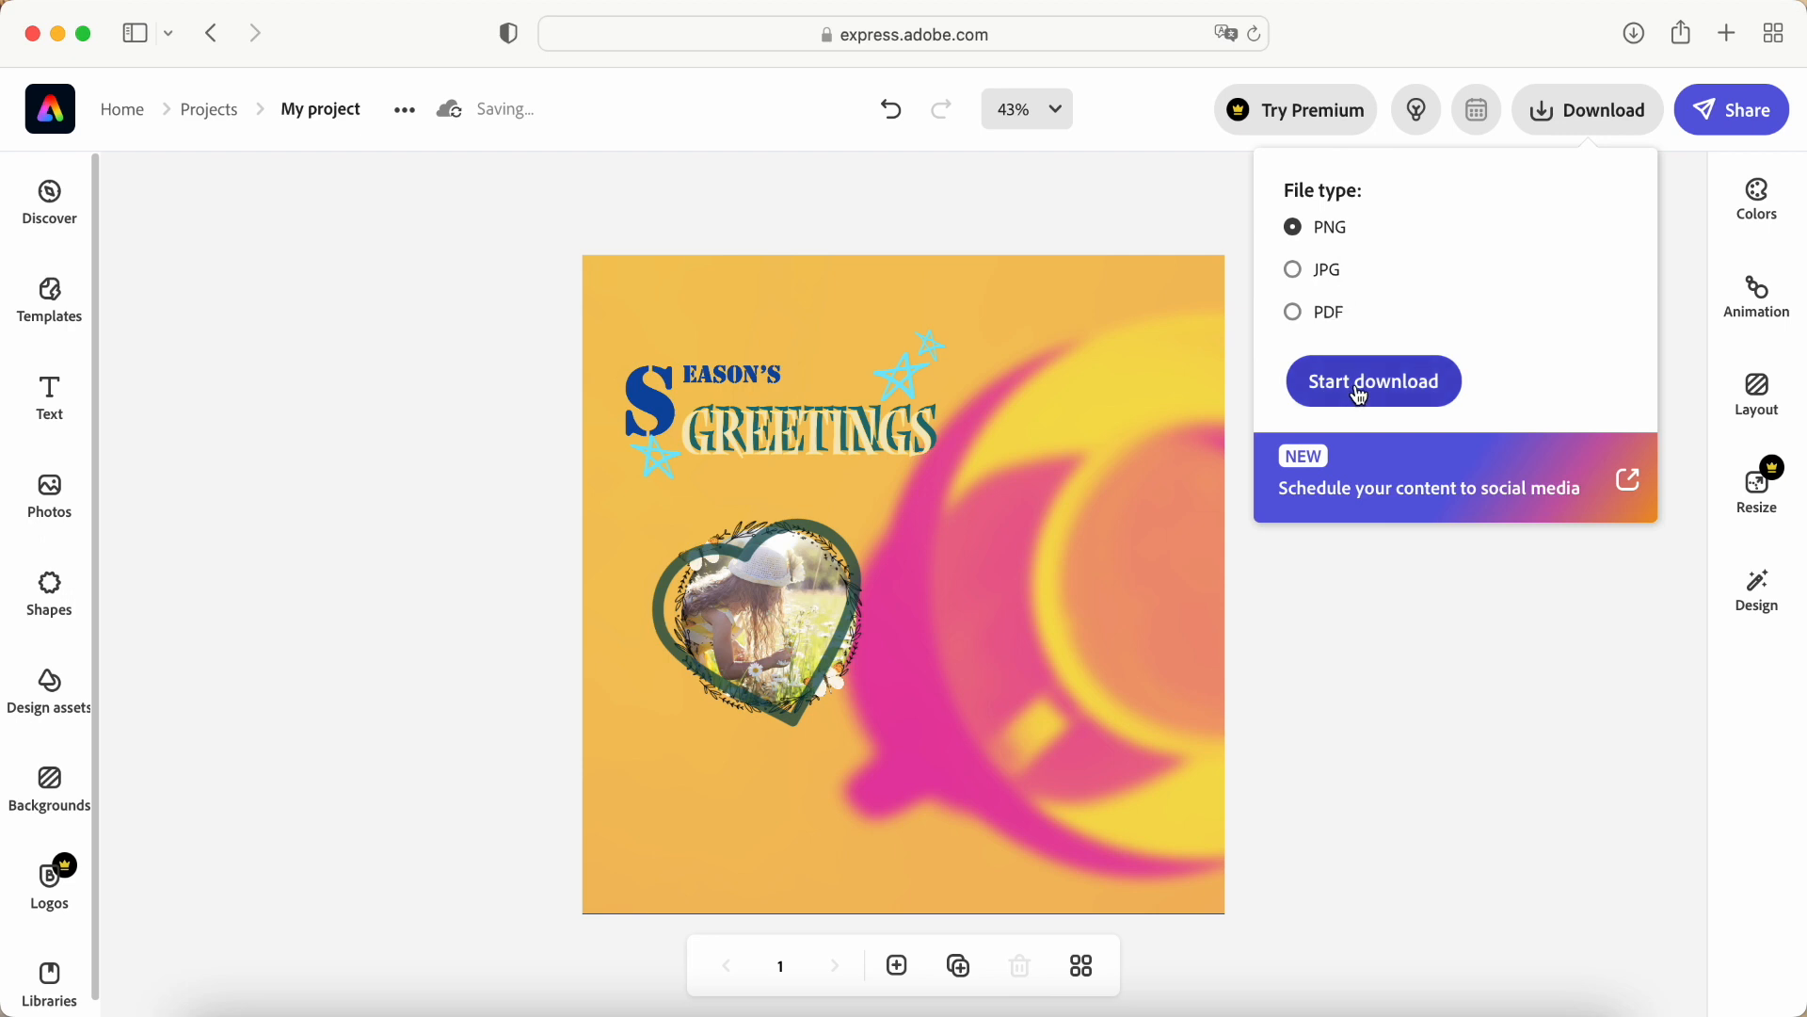
left_click(1672, 242)
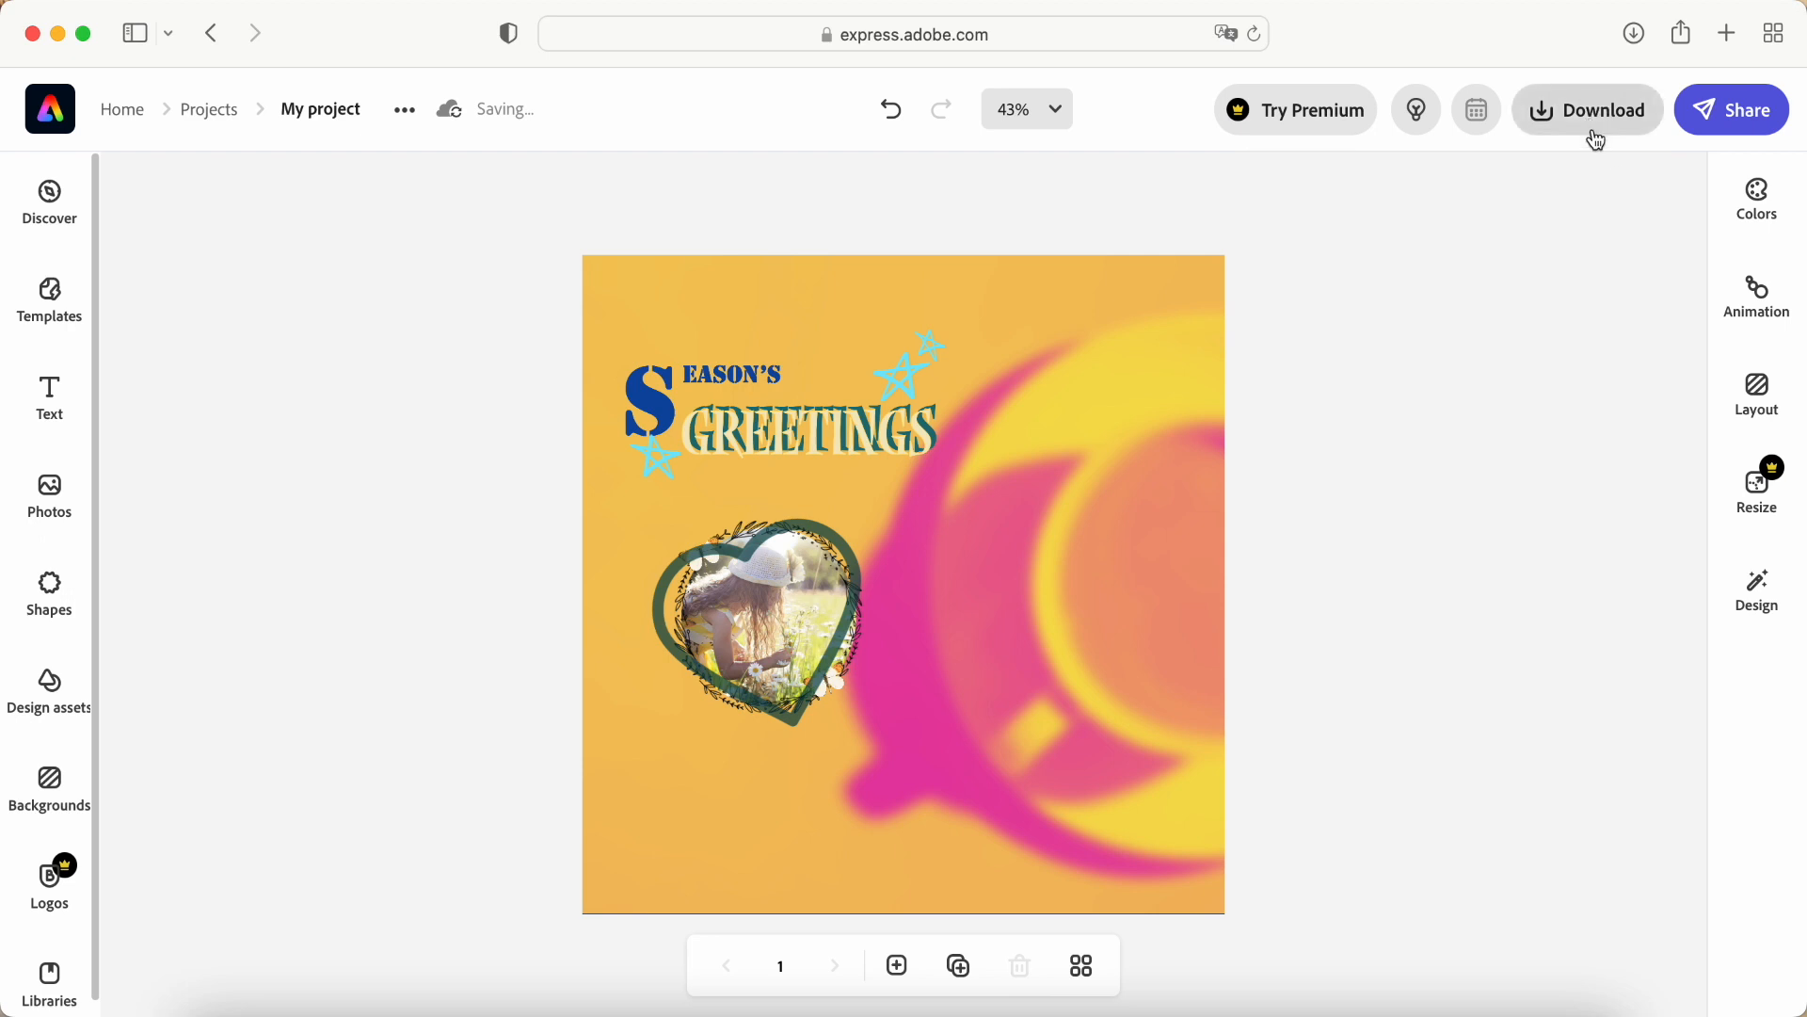
Step: Apply the Typewriter text animation in its second variant, with letters appearing in scattered order, and leave everything deselected
left_click(1763, 299)
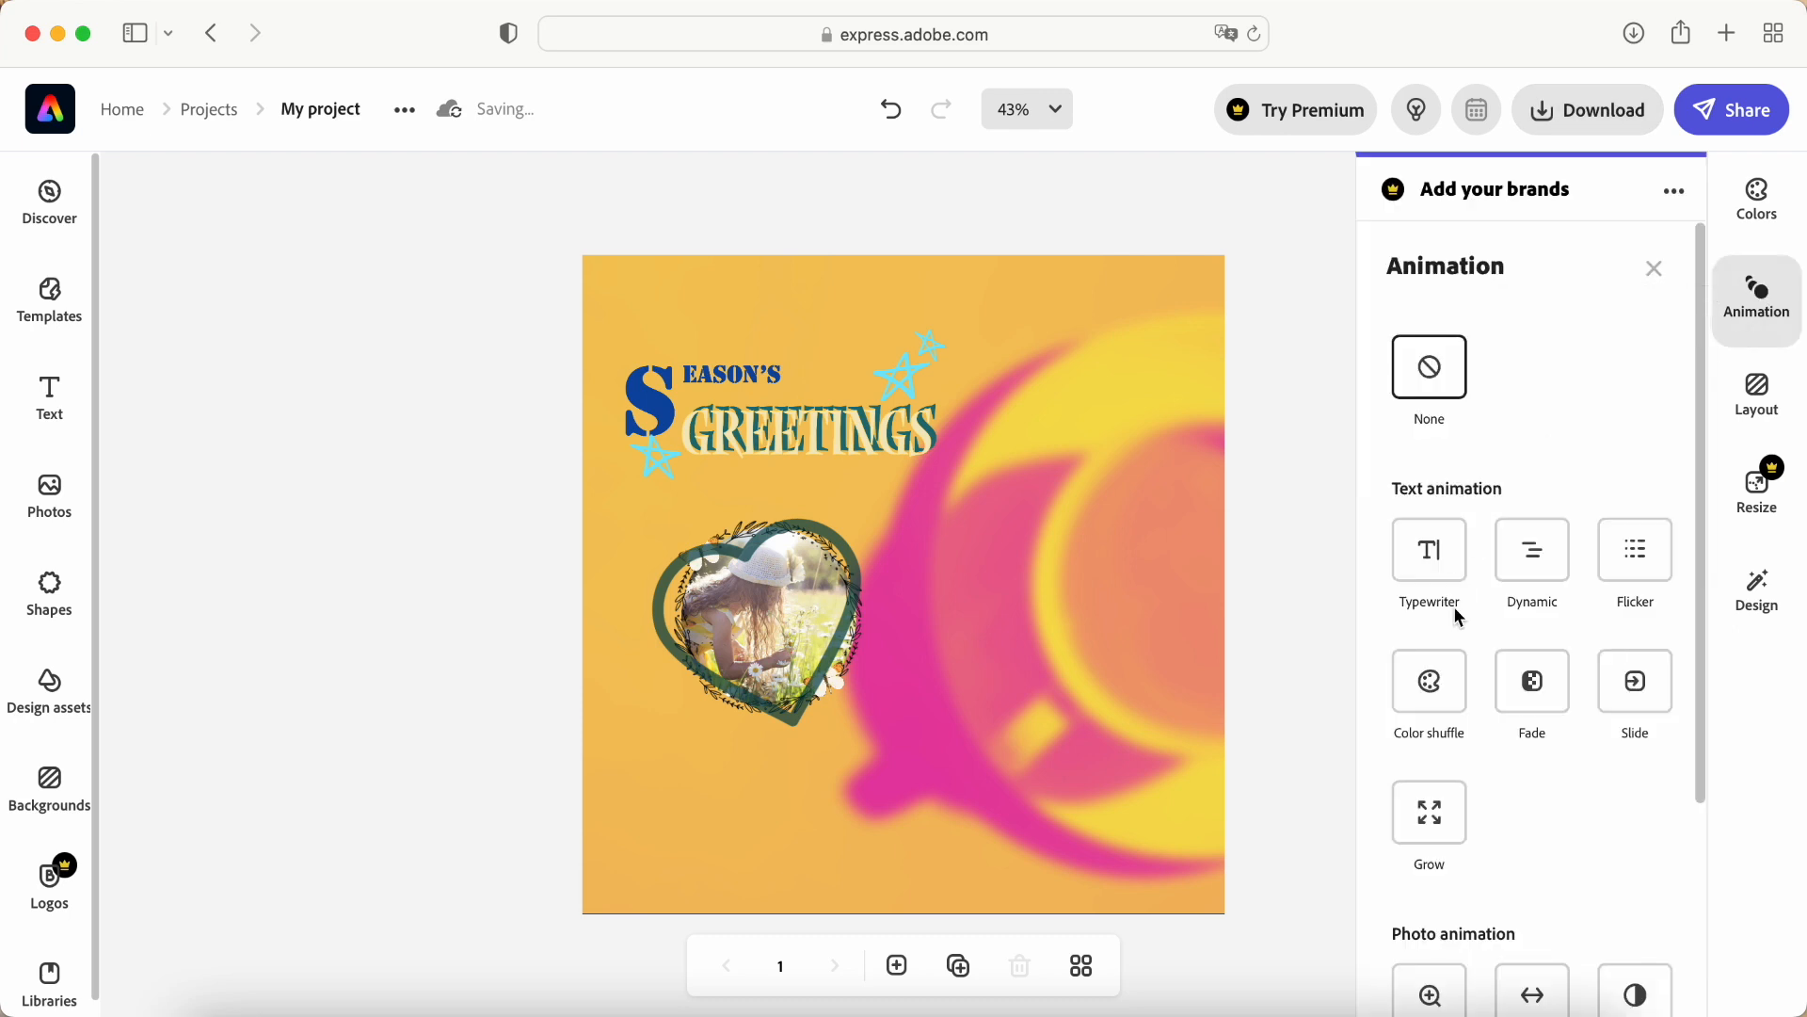
left_click(1427, 553)
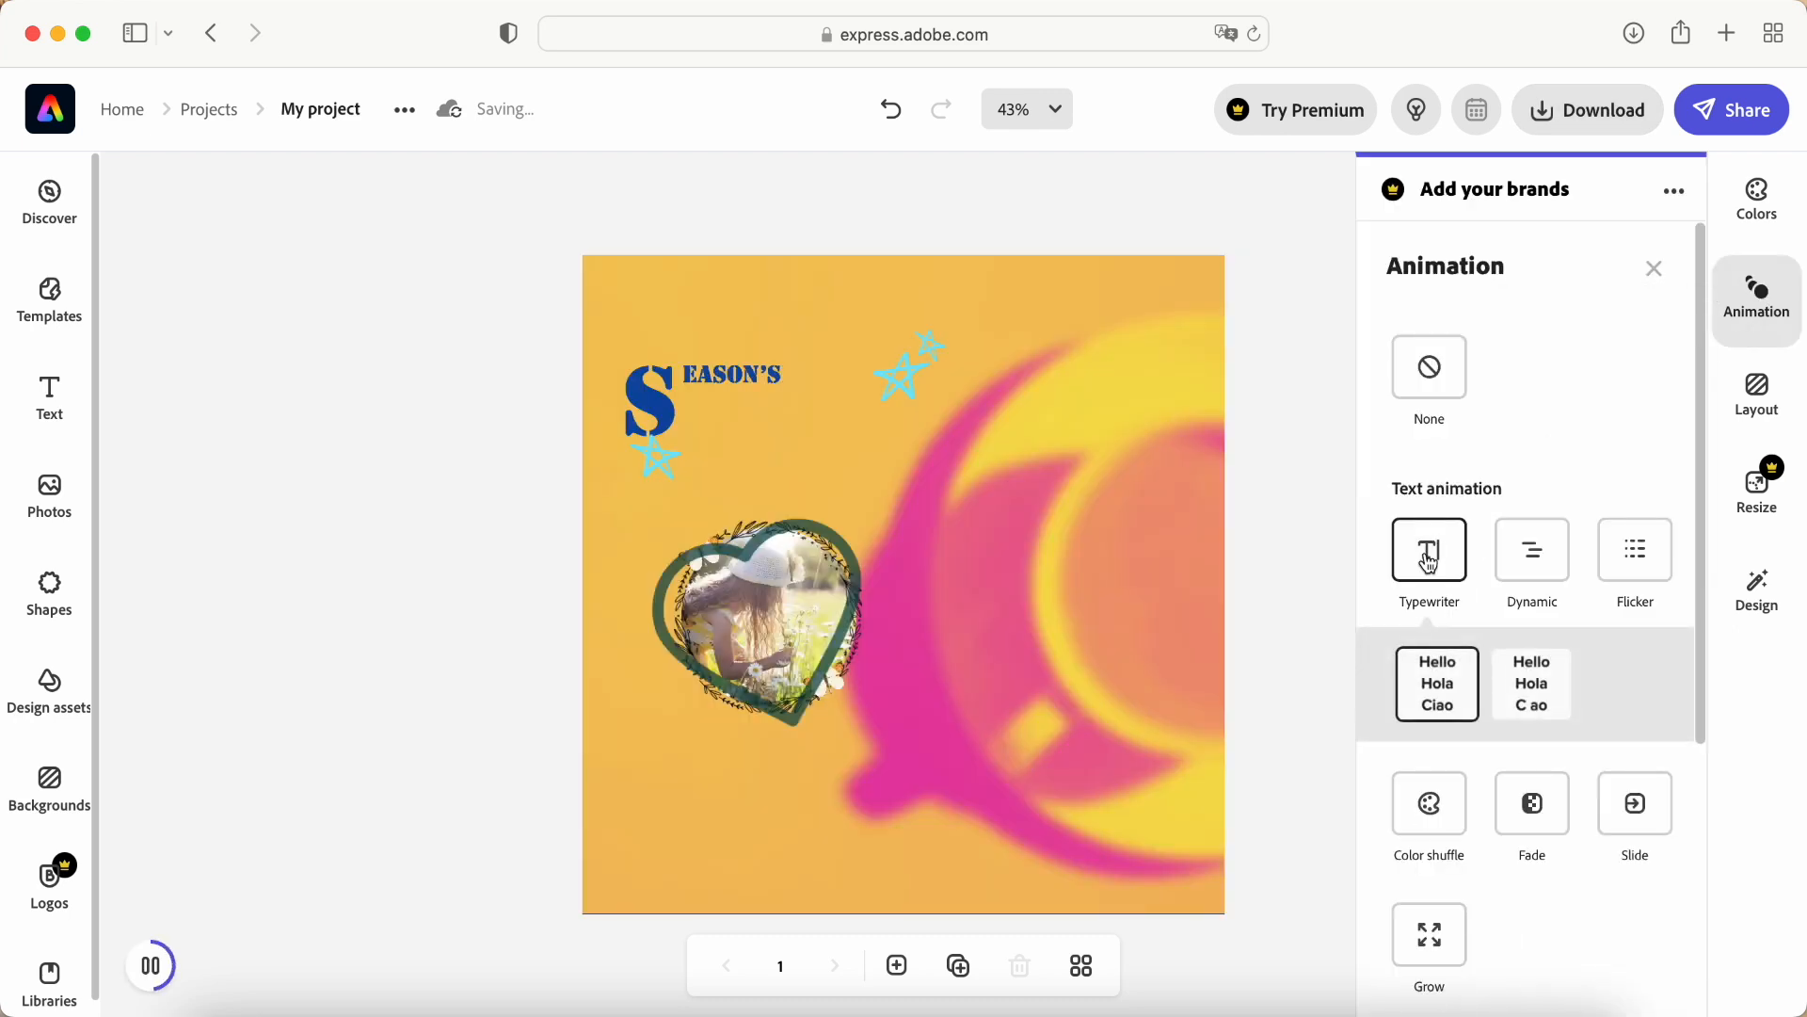
left_click(1525, 706)
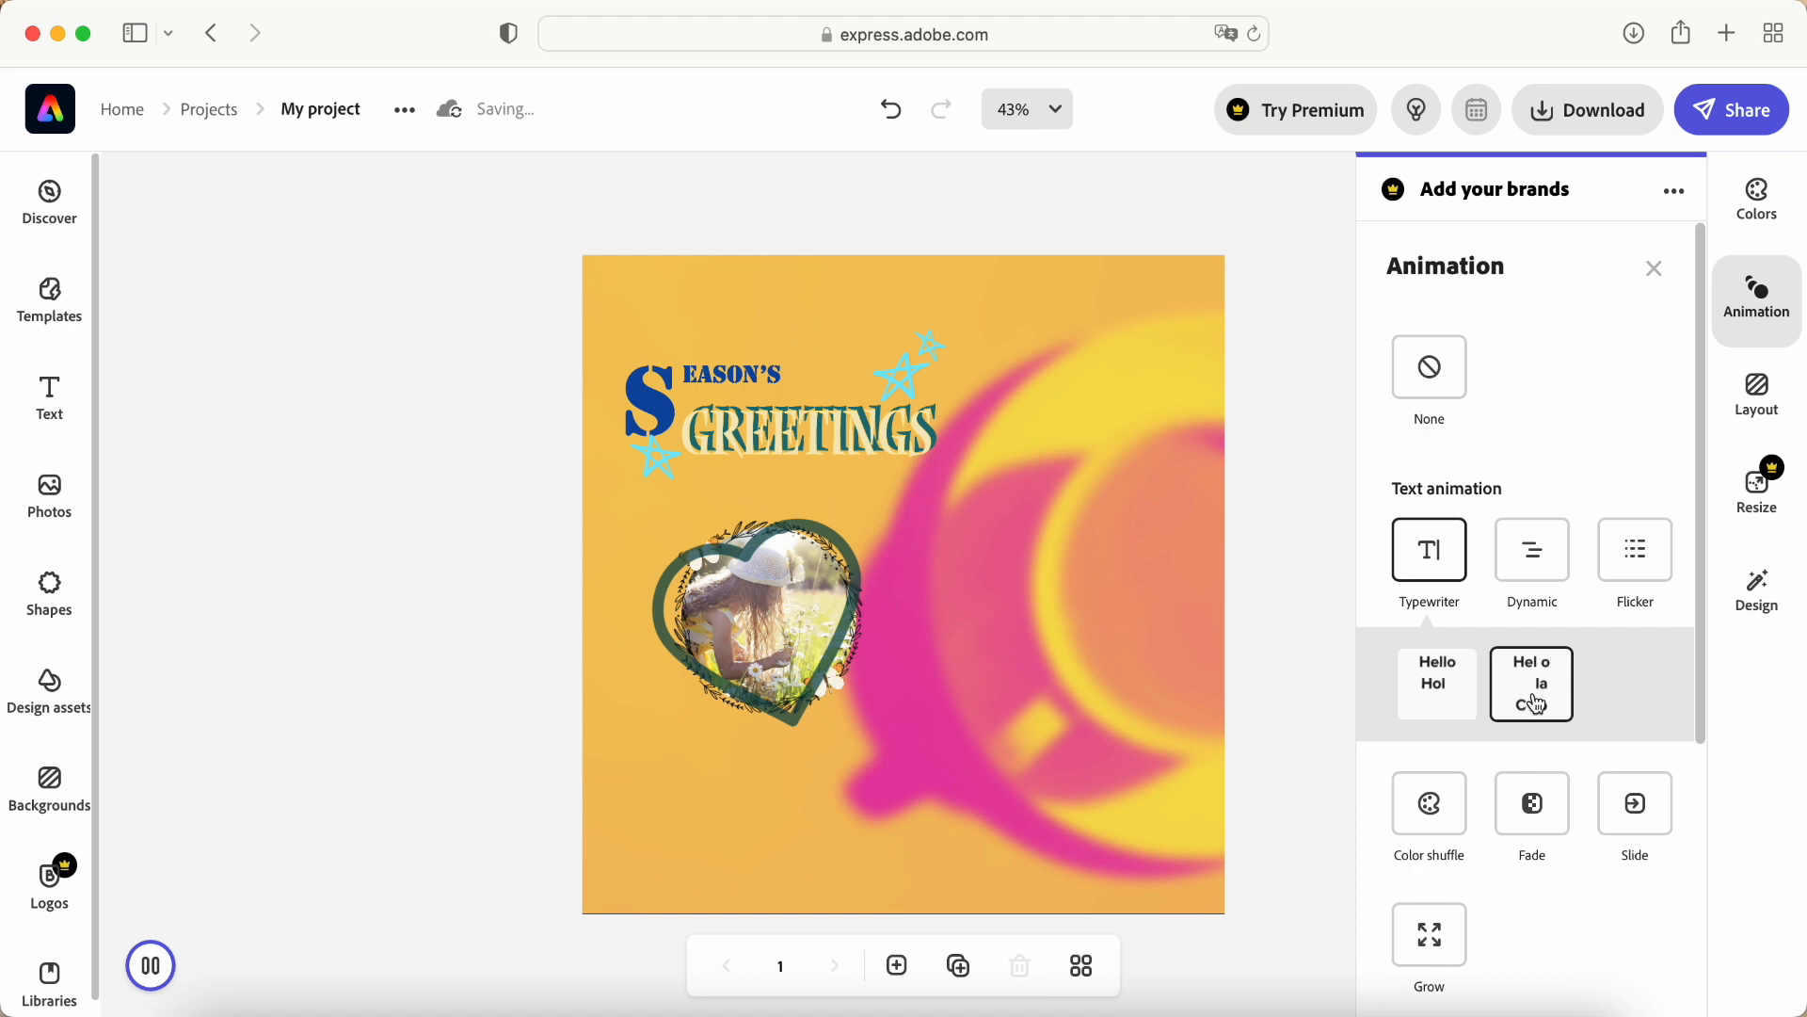
left_click(1654, 271)
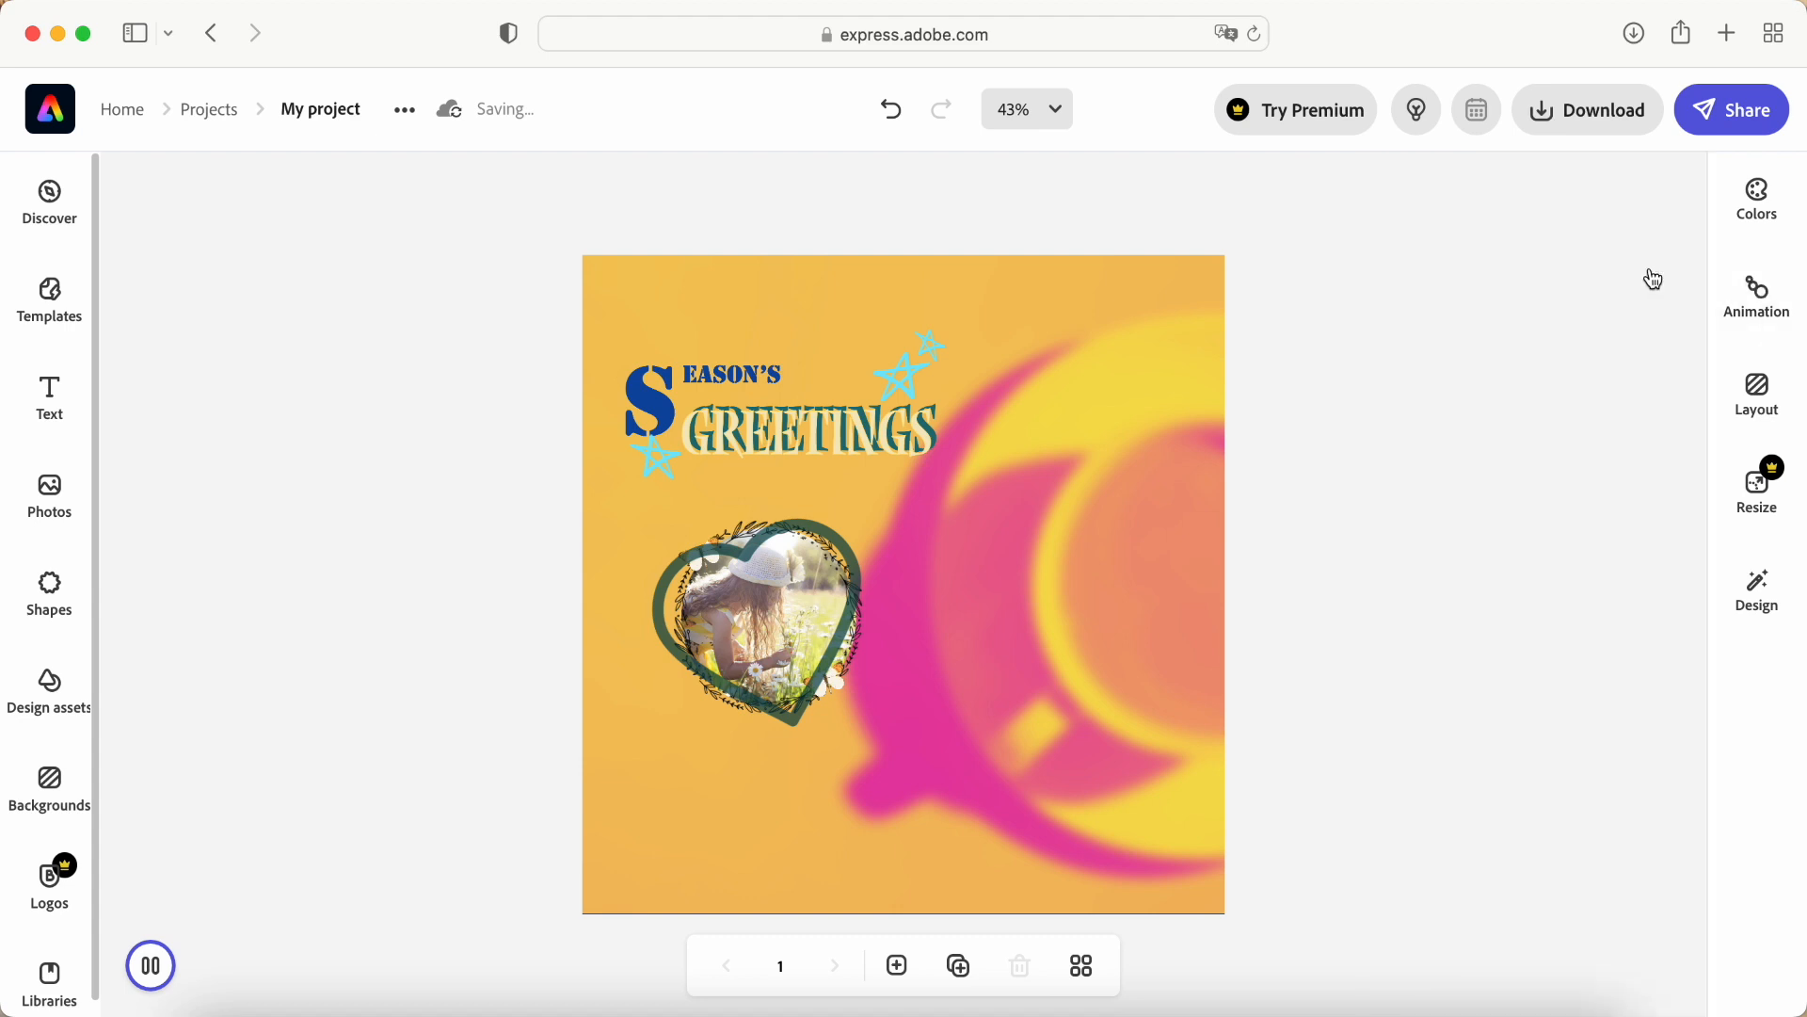
left_click(758, 626)
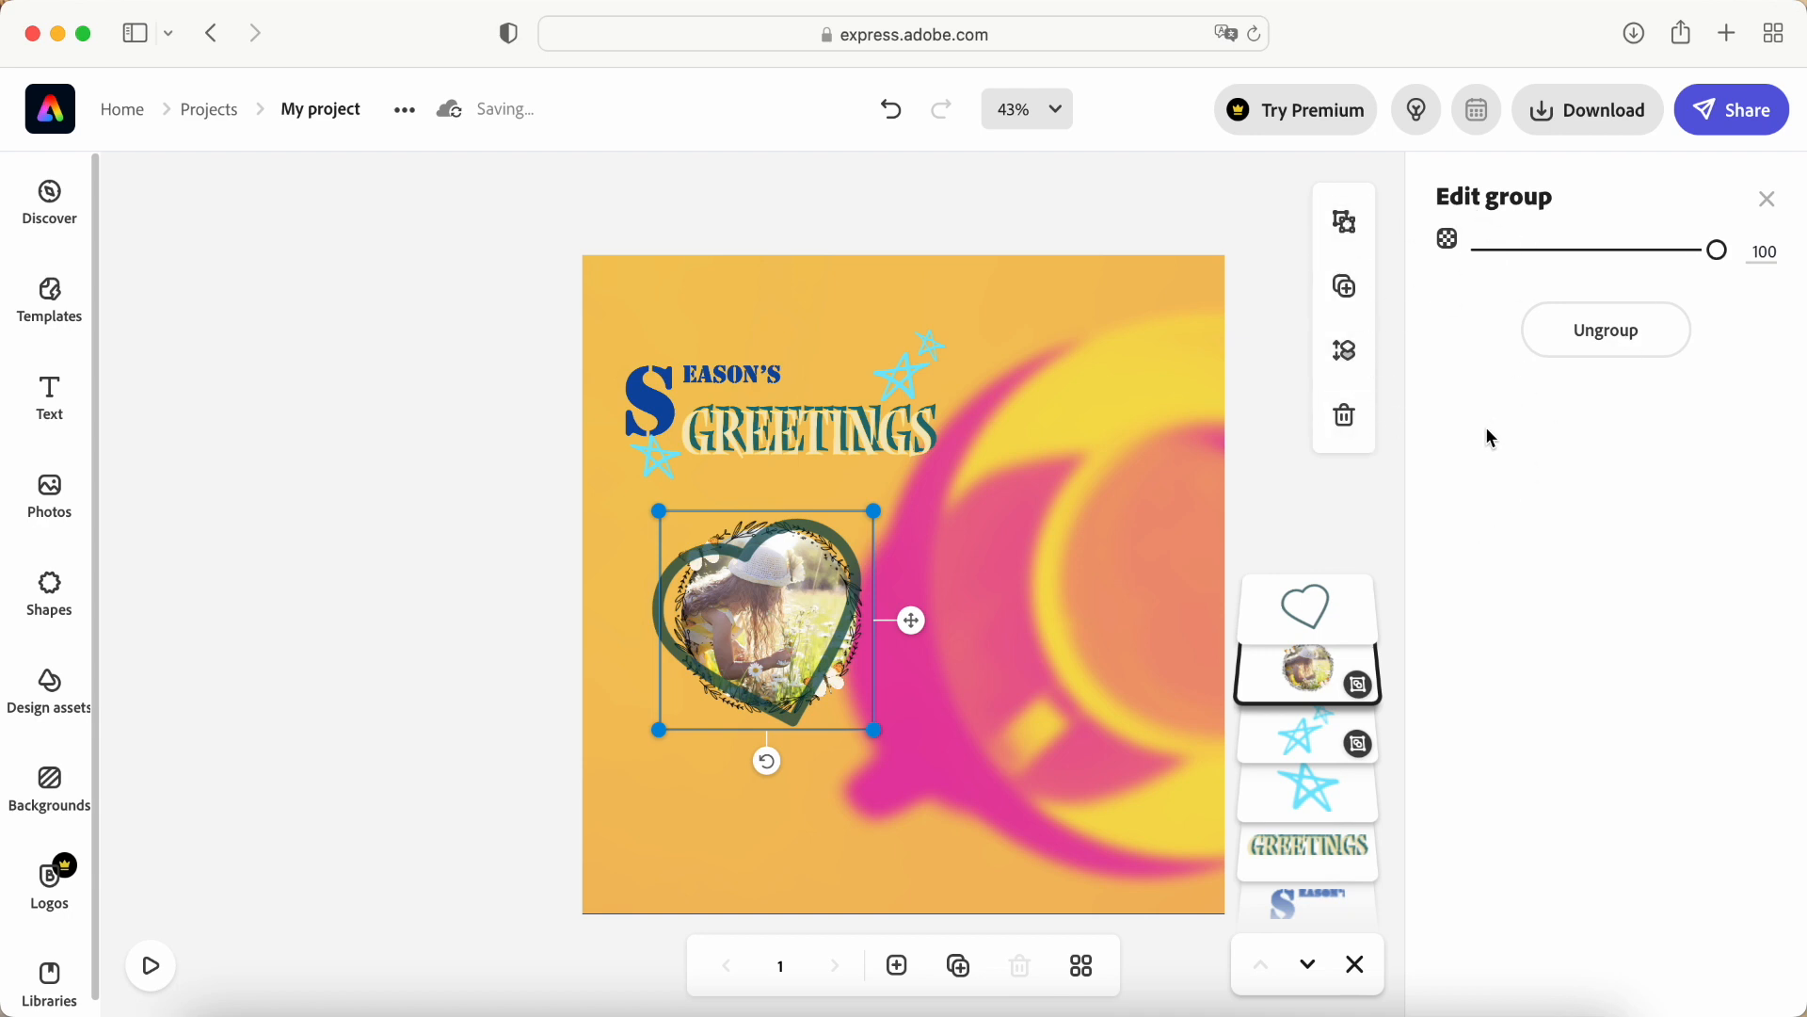
left_click(1767, 199)
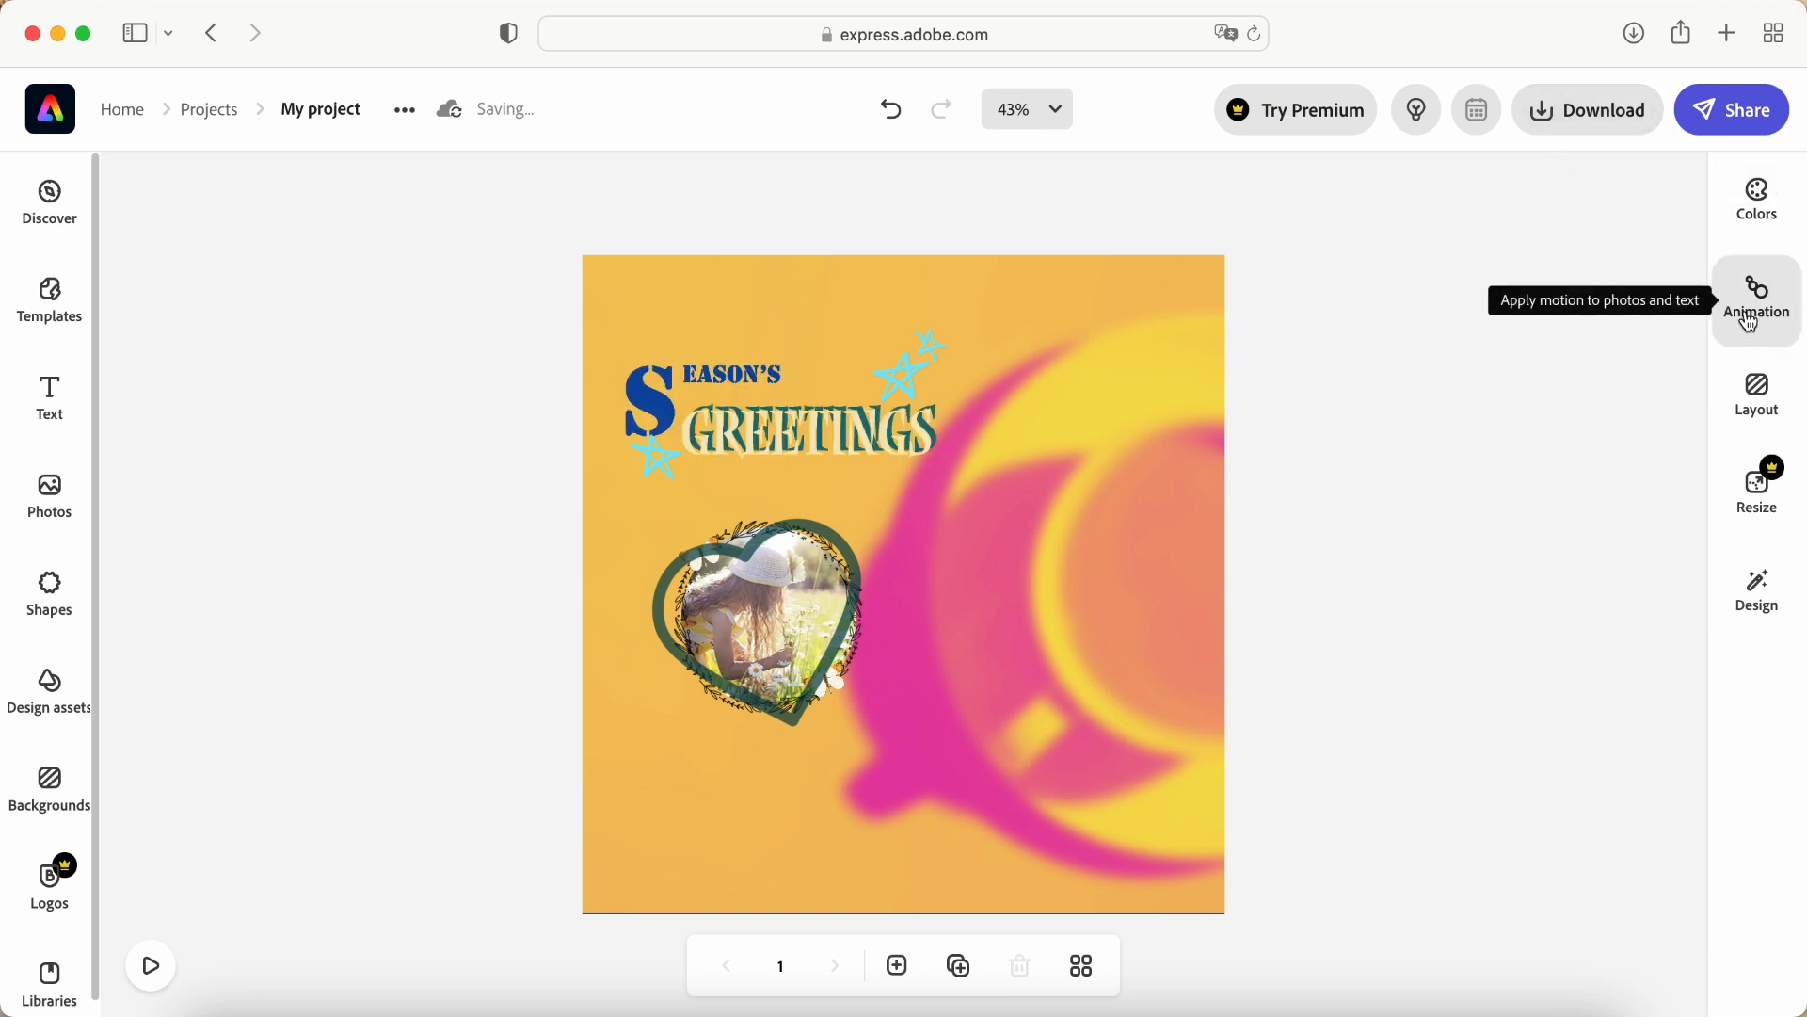
Step: Download the animated design as an MP4 file
left_click(1567, 128)
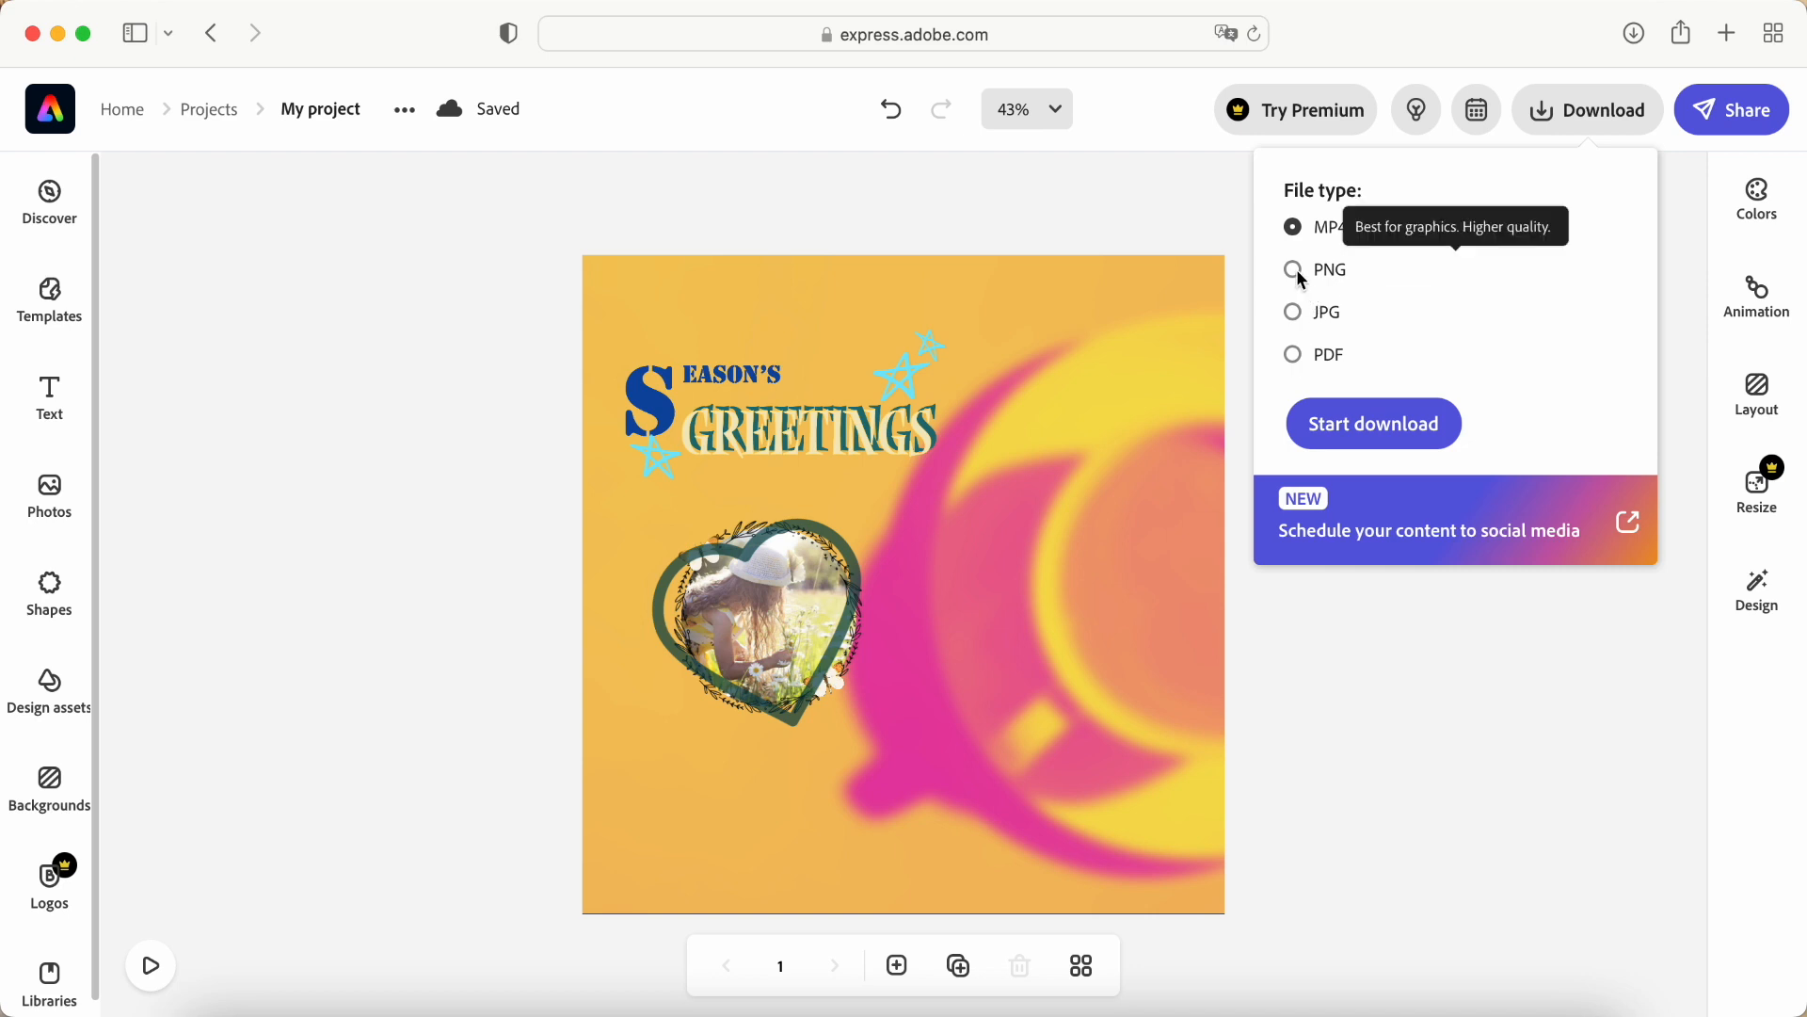
left_click(1384, 426)
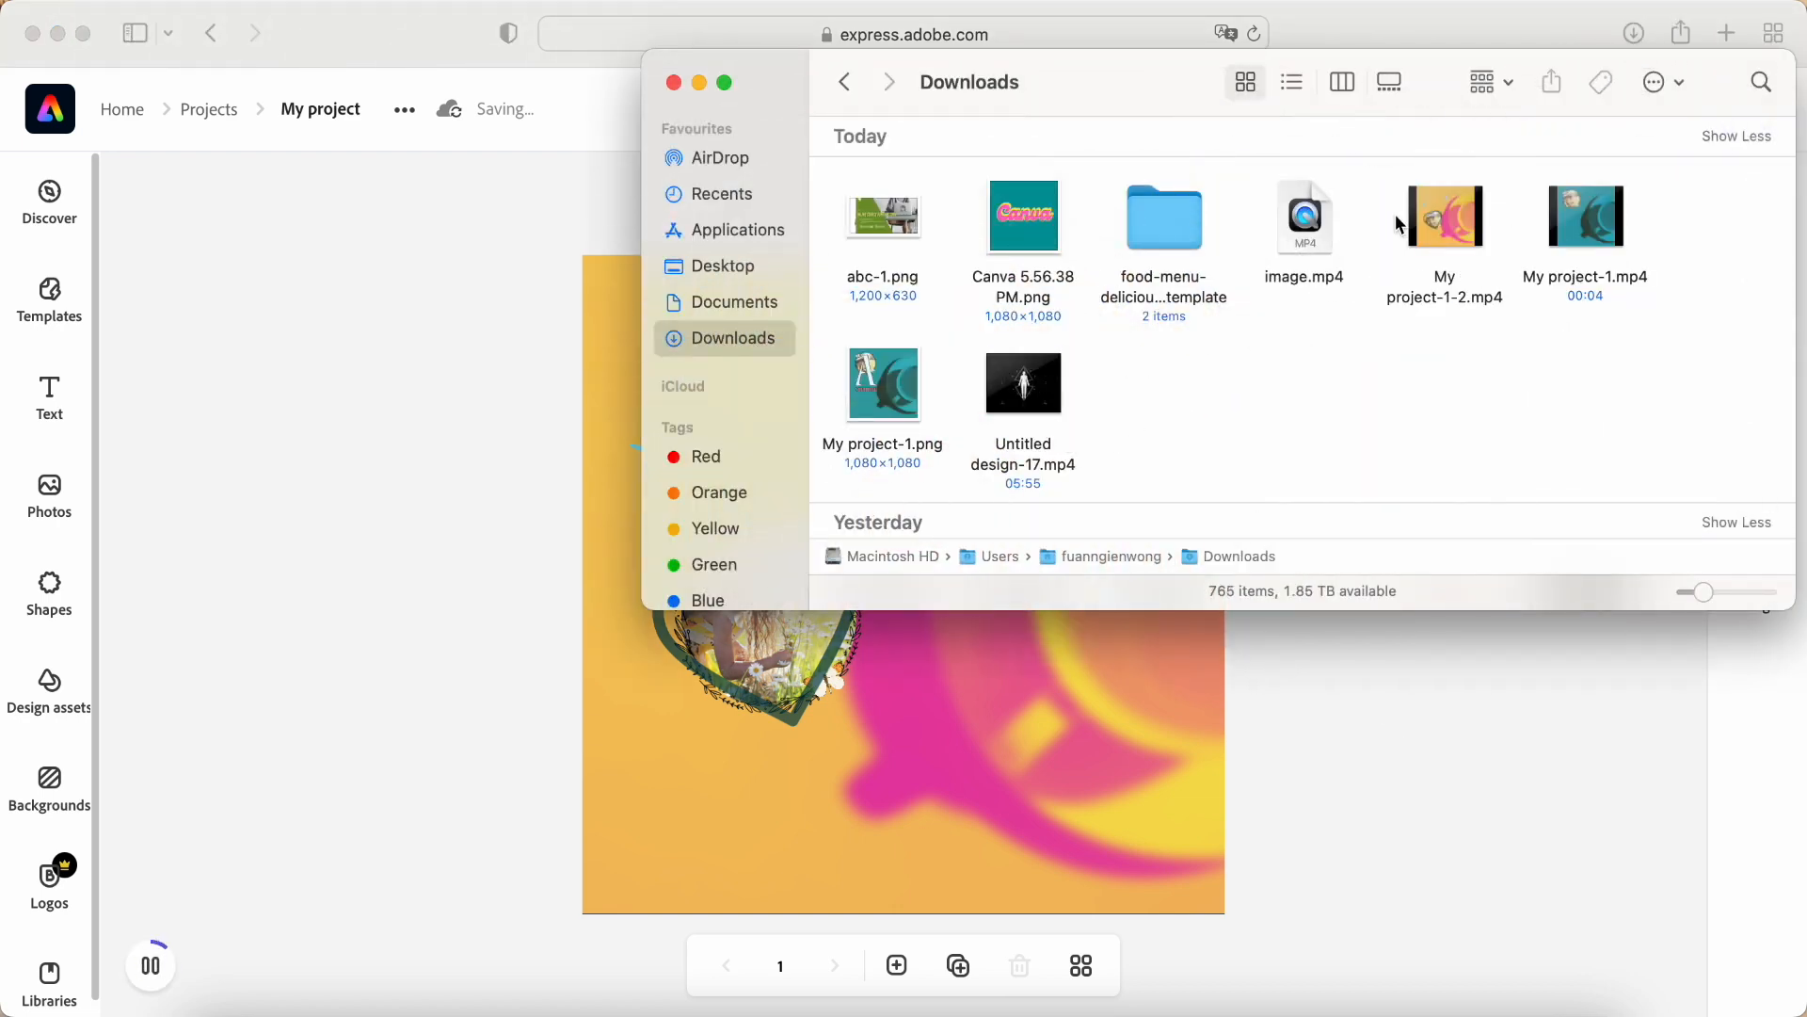
Step: Play the downloaded "My project-1-2.mp4" from the Downloads folder, close the video, and return to Adobe Express
double_click(1447, 298)
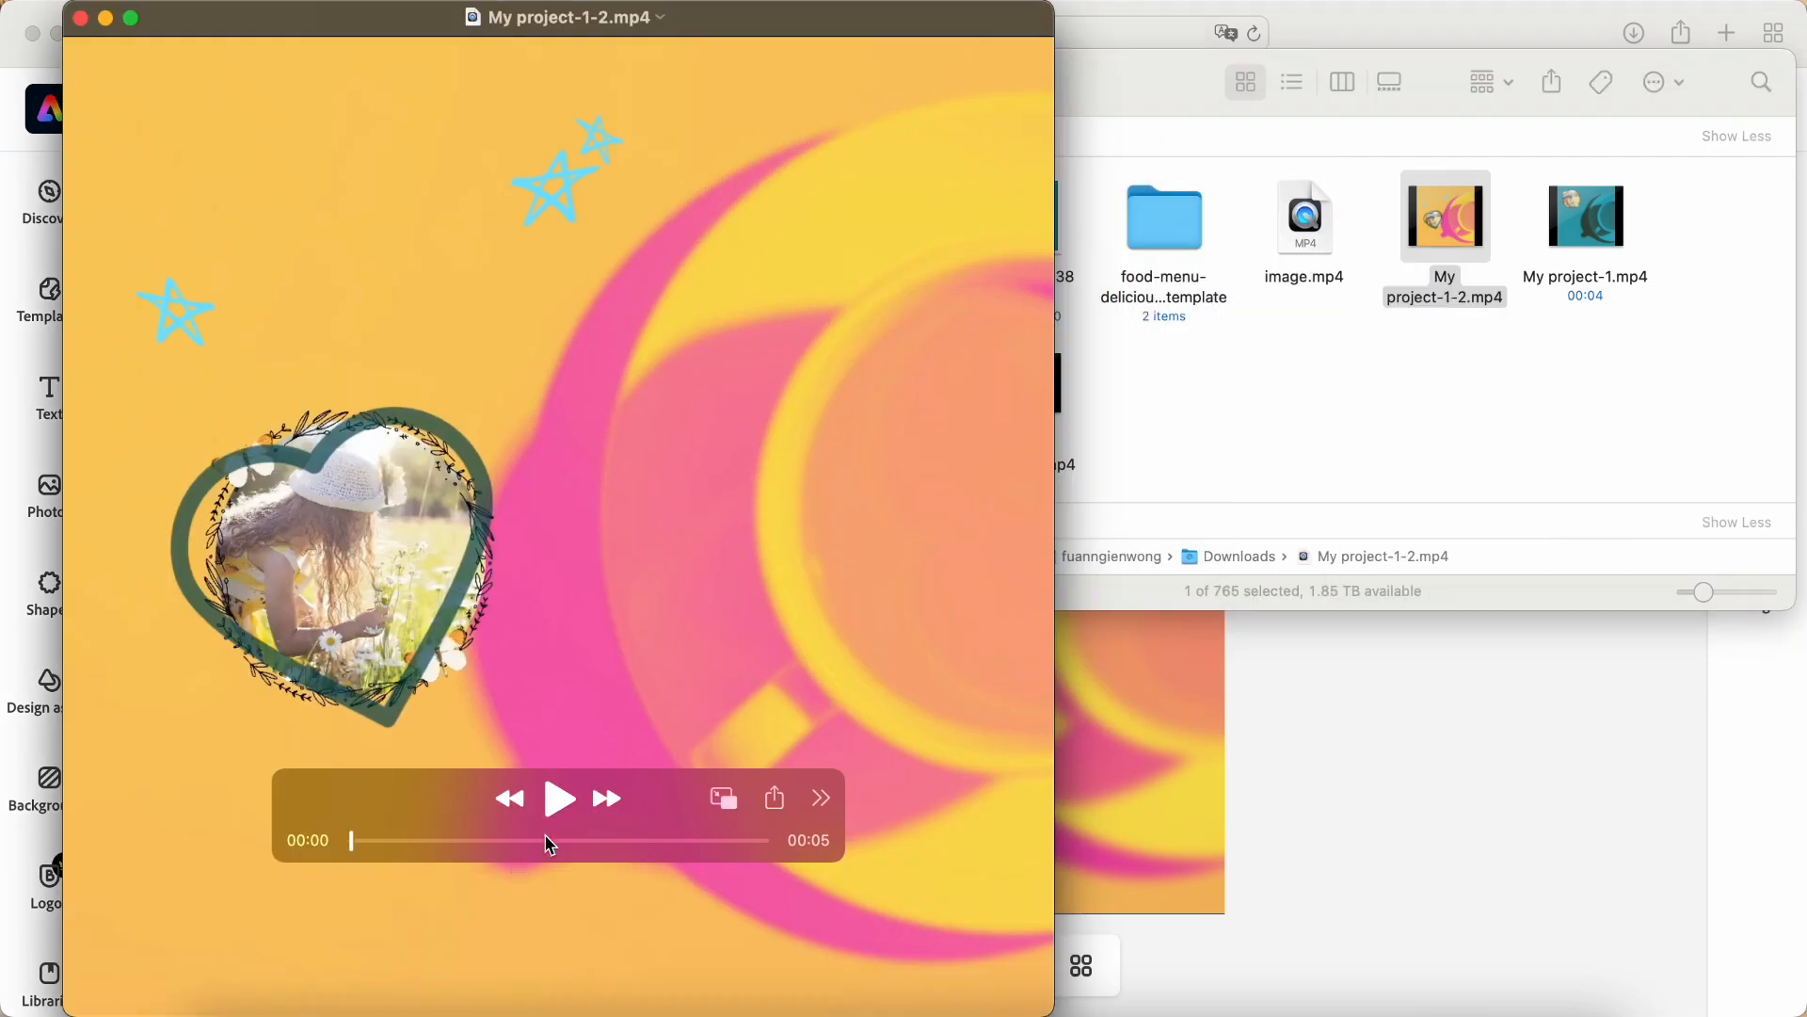
left_click(550, 841)
left_click(559, 798)
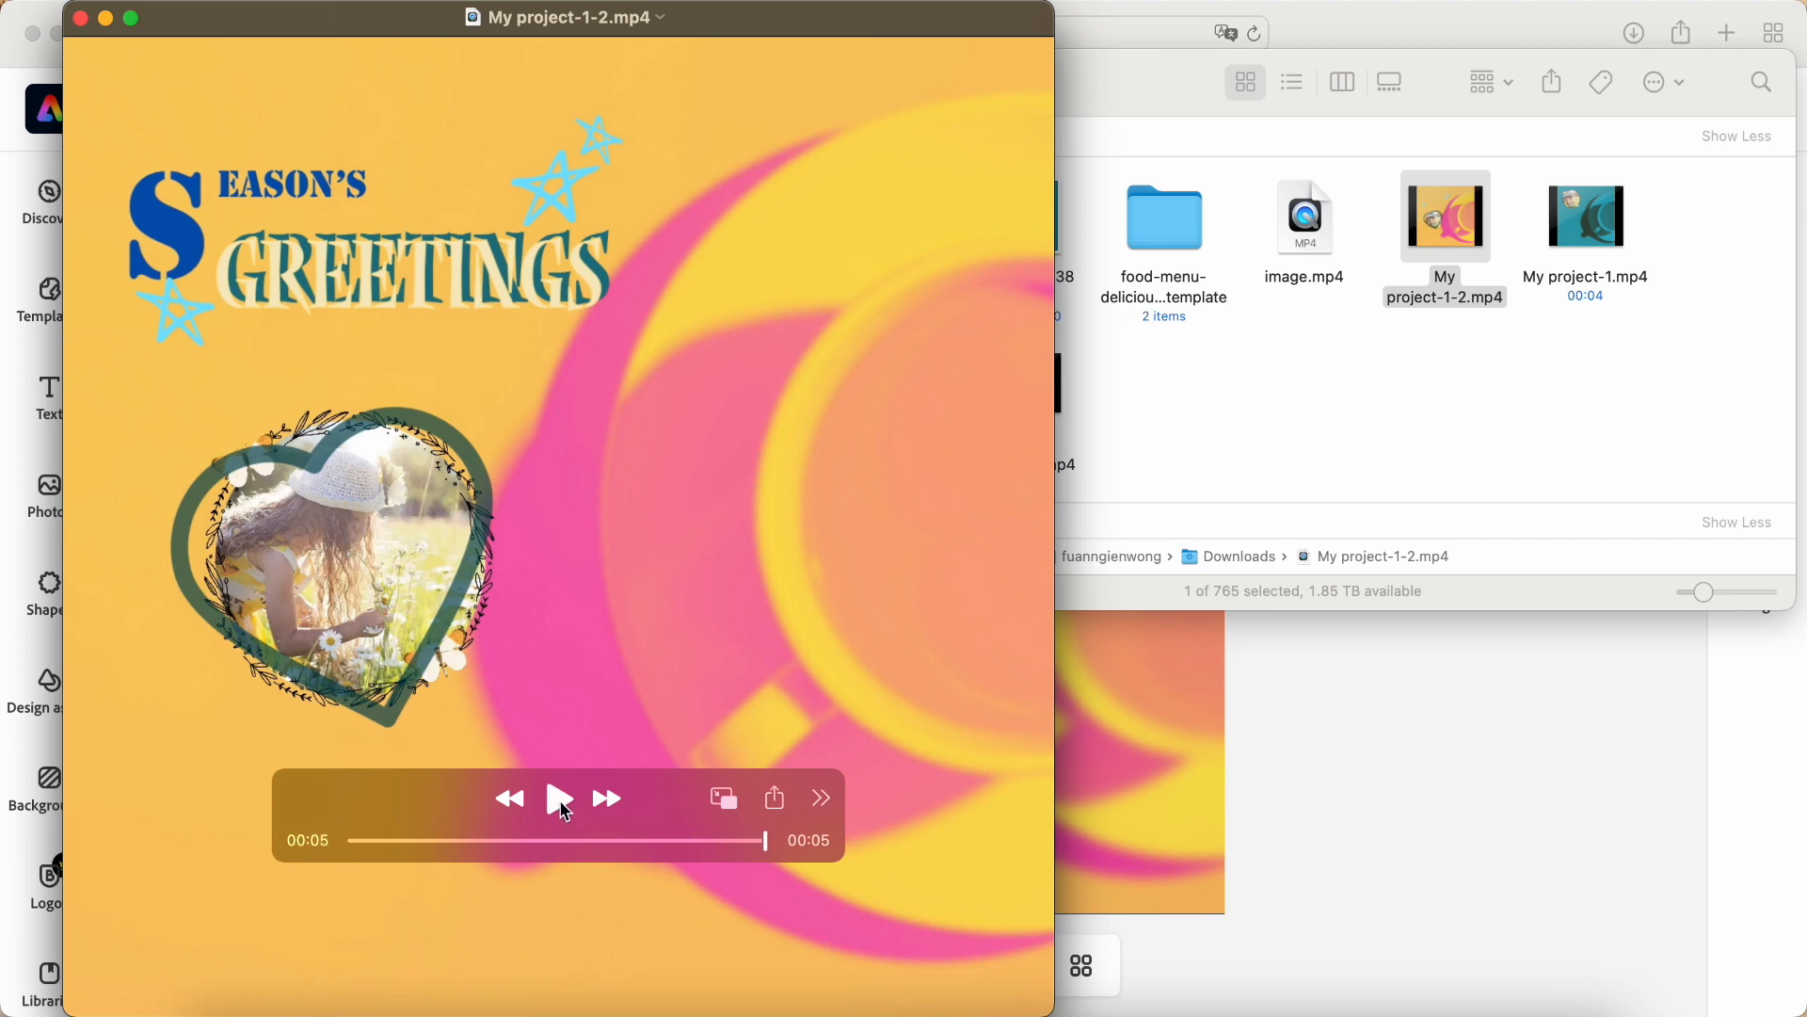
left_click(561, 799)
left_click(81, 18)
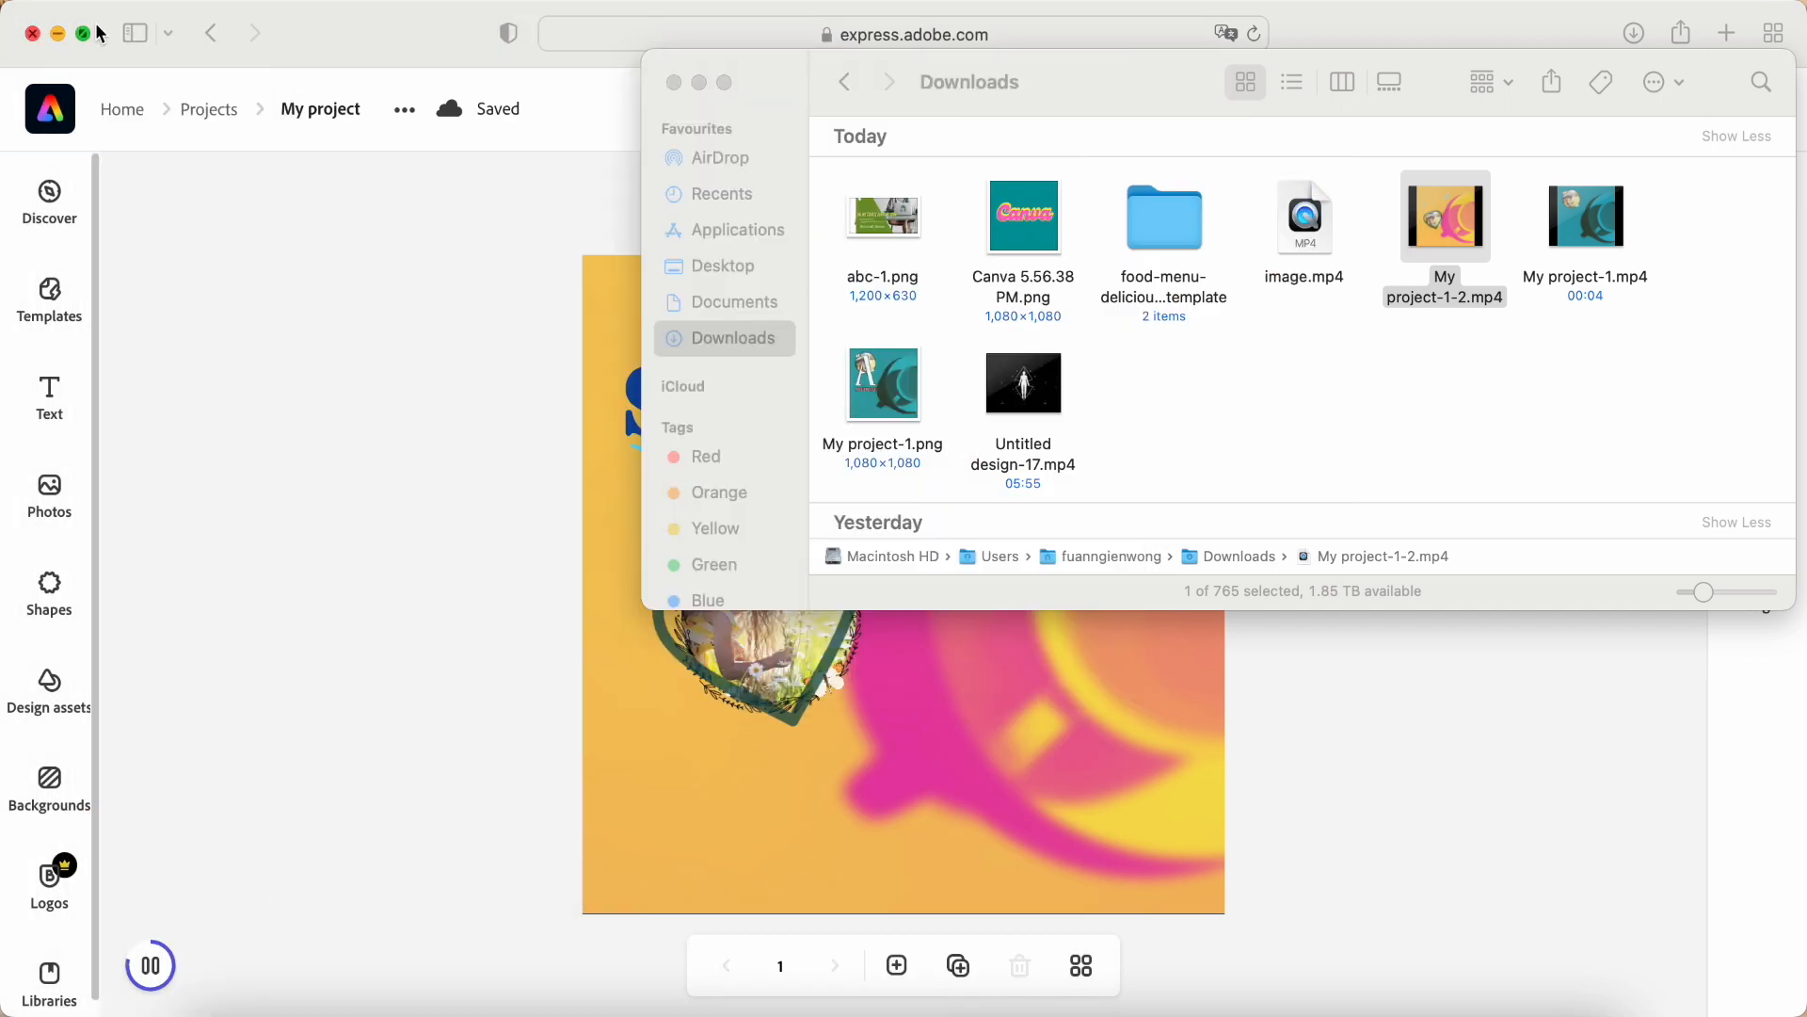
left_click(457, 418)
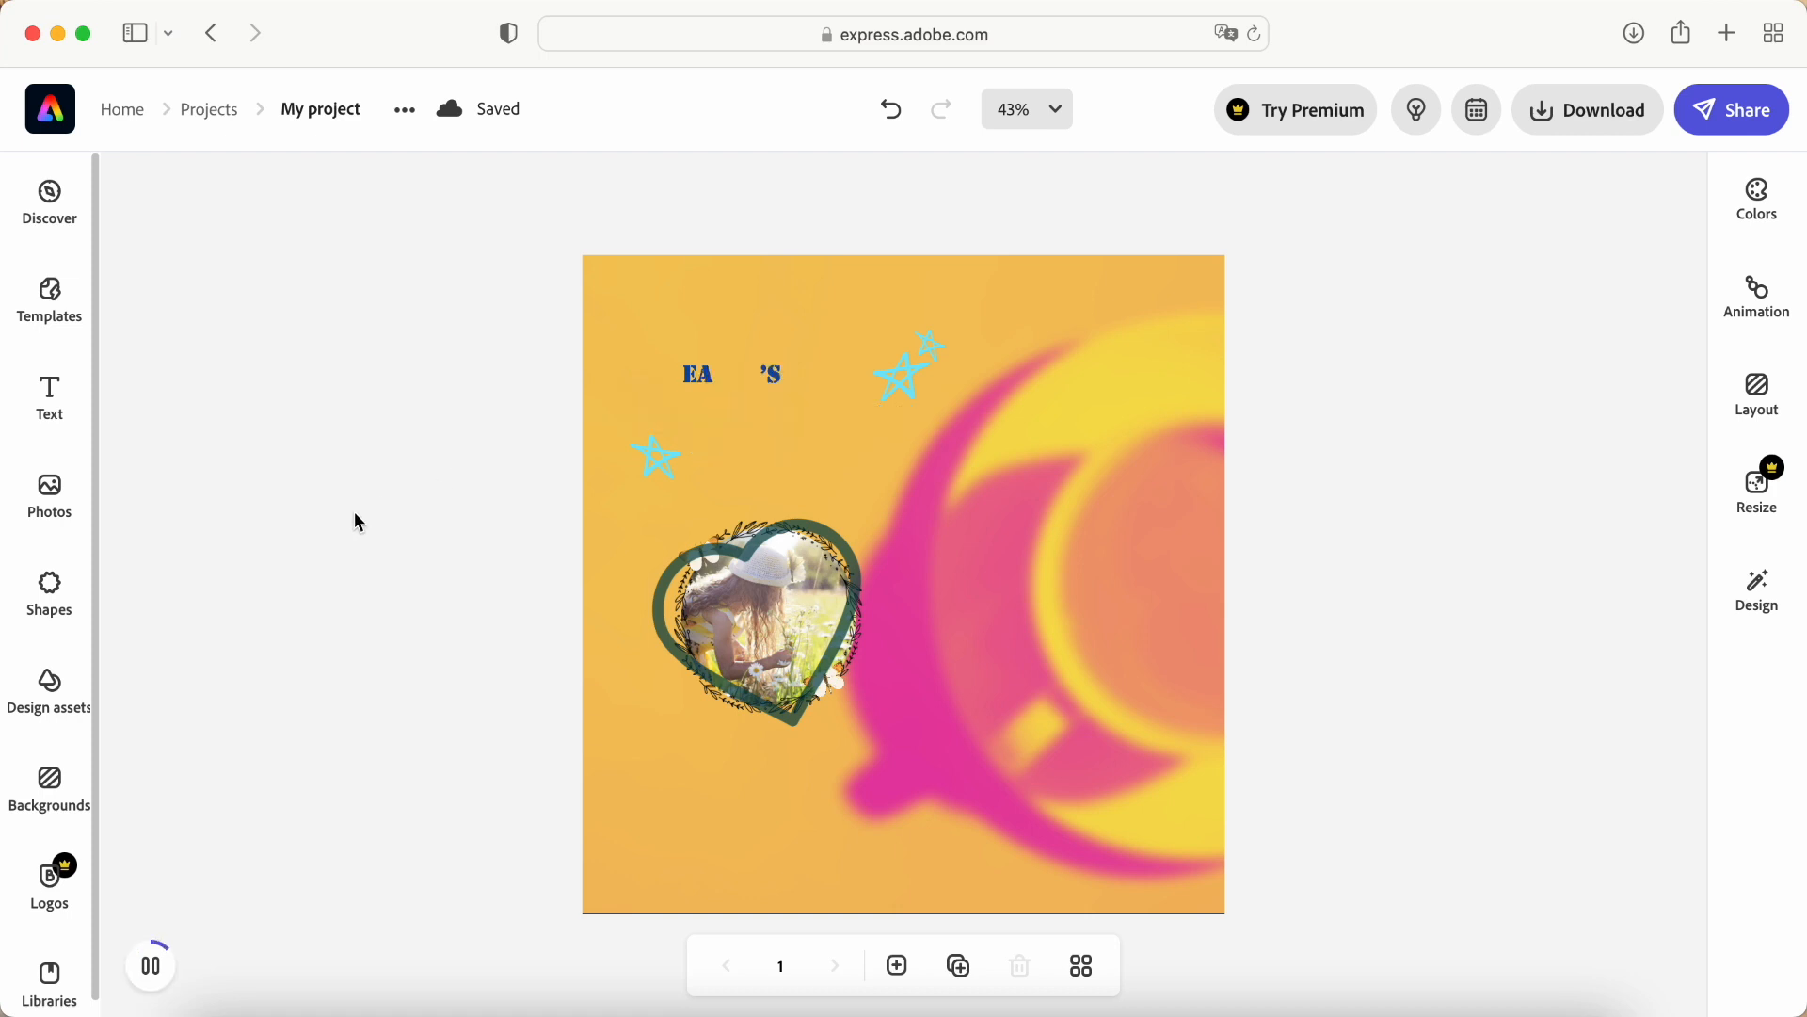